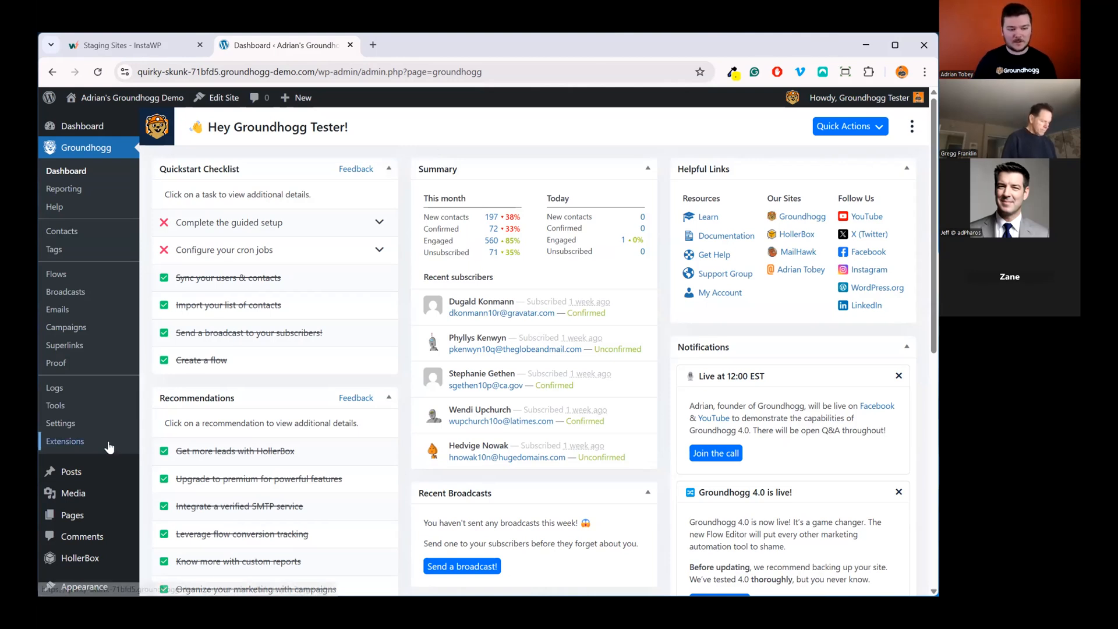
Step: View the available Groundhogg extensions and open the list of superlinks
left_click(65, 441)
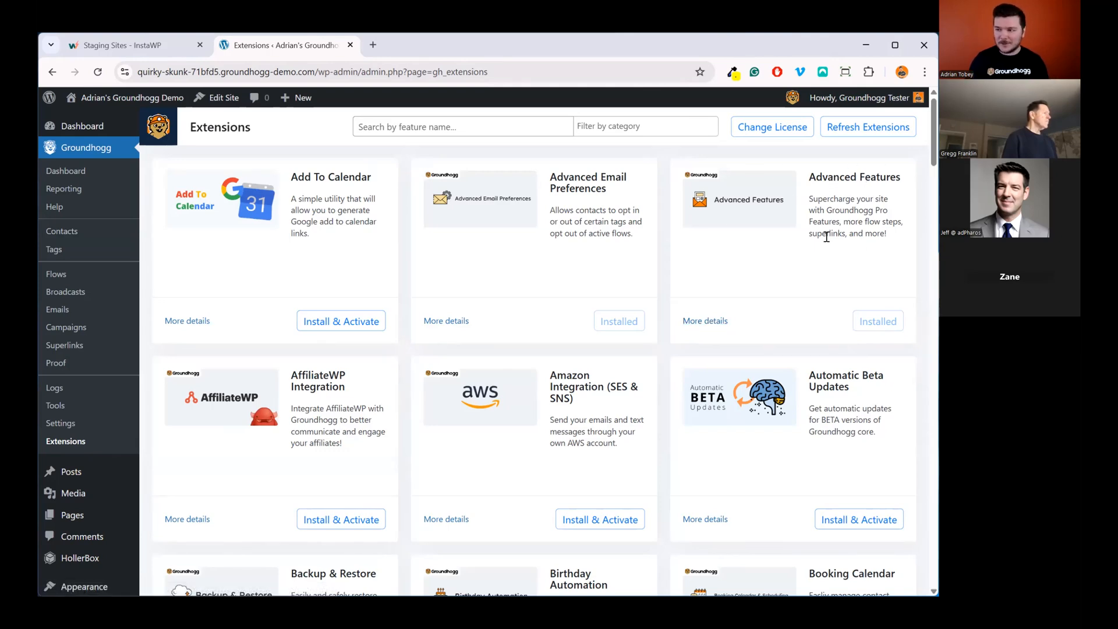
left_click(105, 349)
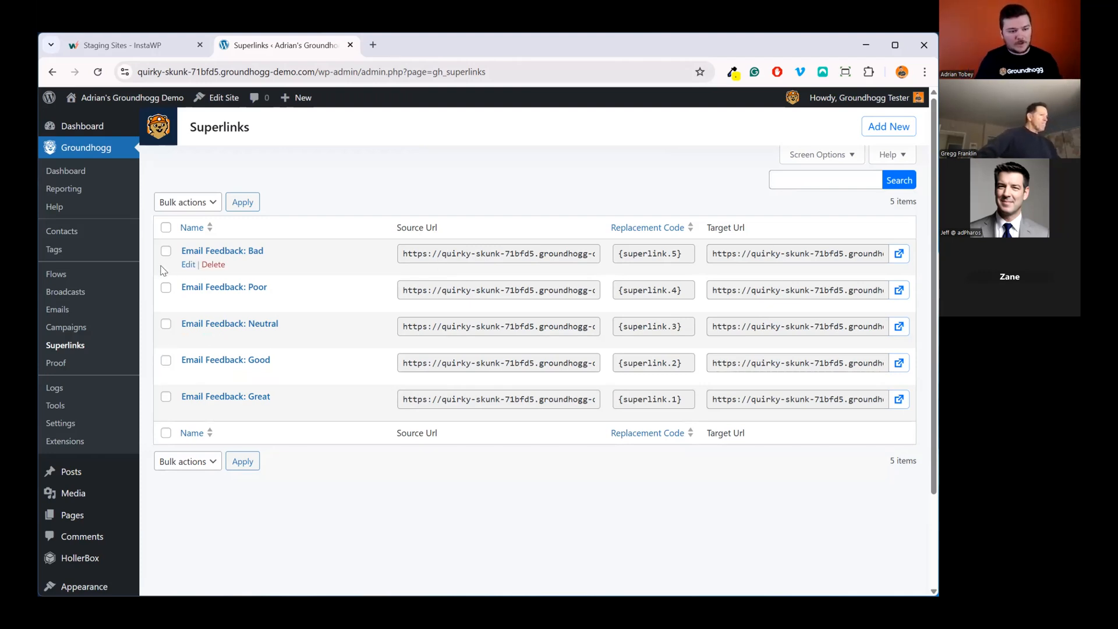
Step: Browse the emails list, search it for "good", and open the "Welcome email follow-up with survey example" email
left_click(110, 313)
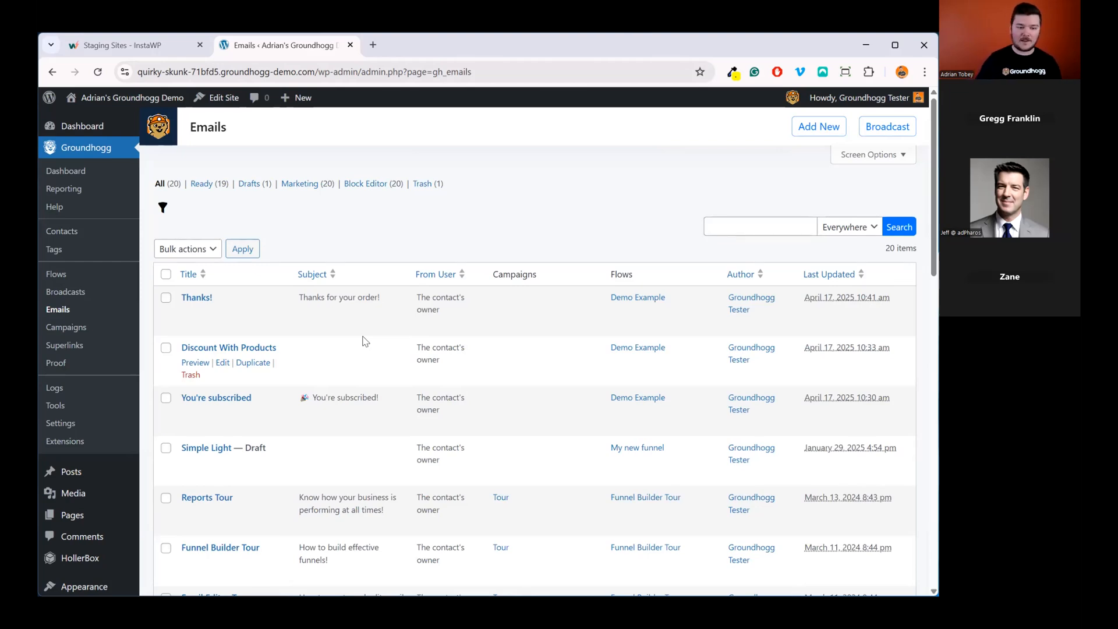
scroll(365, 343, "down", 15)
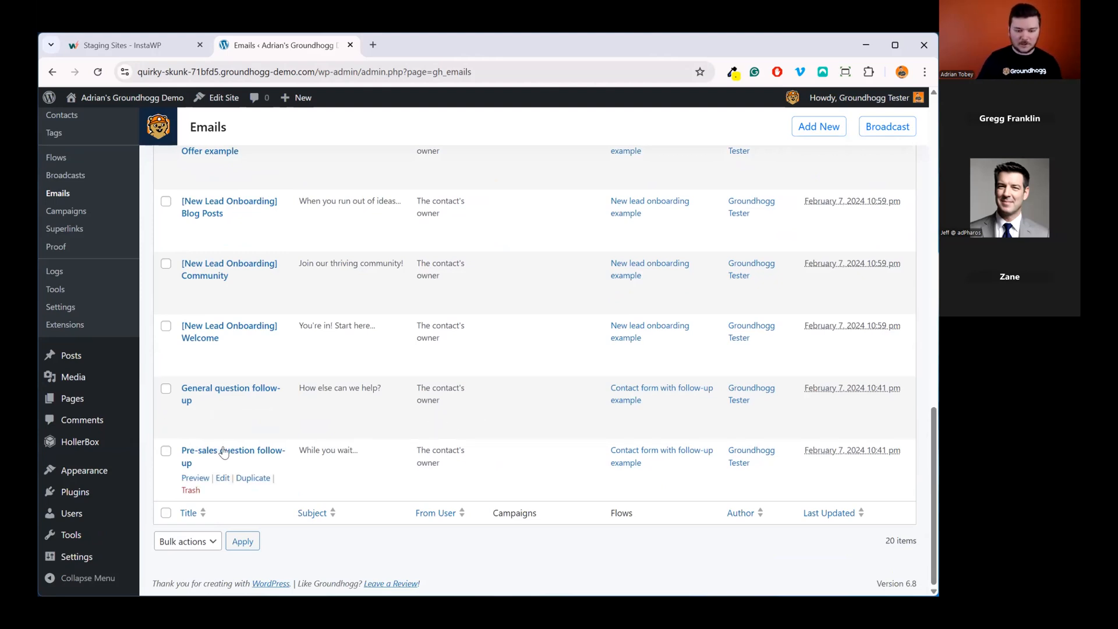
scroll(401, 390, "up", 5)
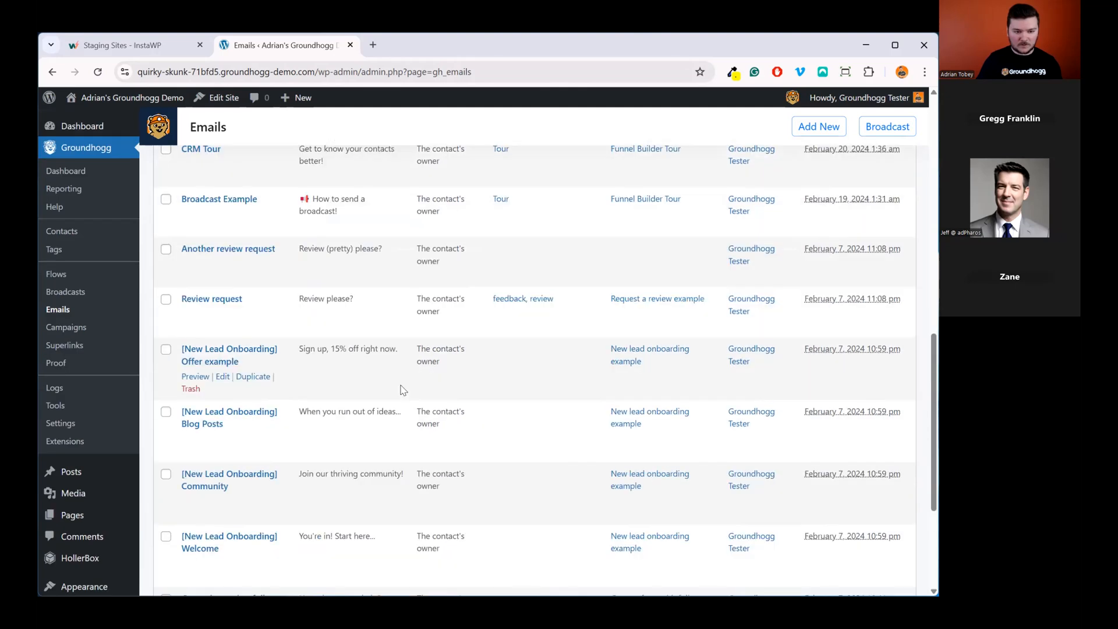
scroll(500, 390, "up", 8)
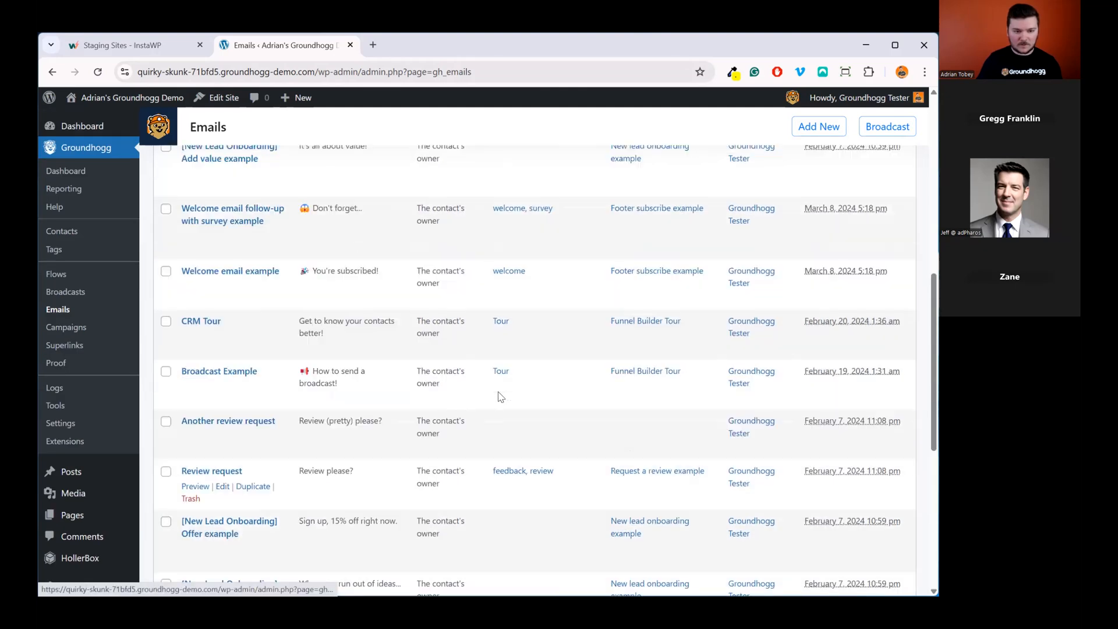
left_click(720, 227)
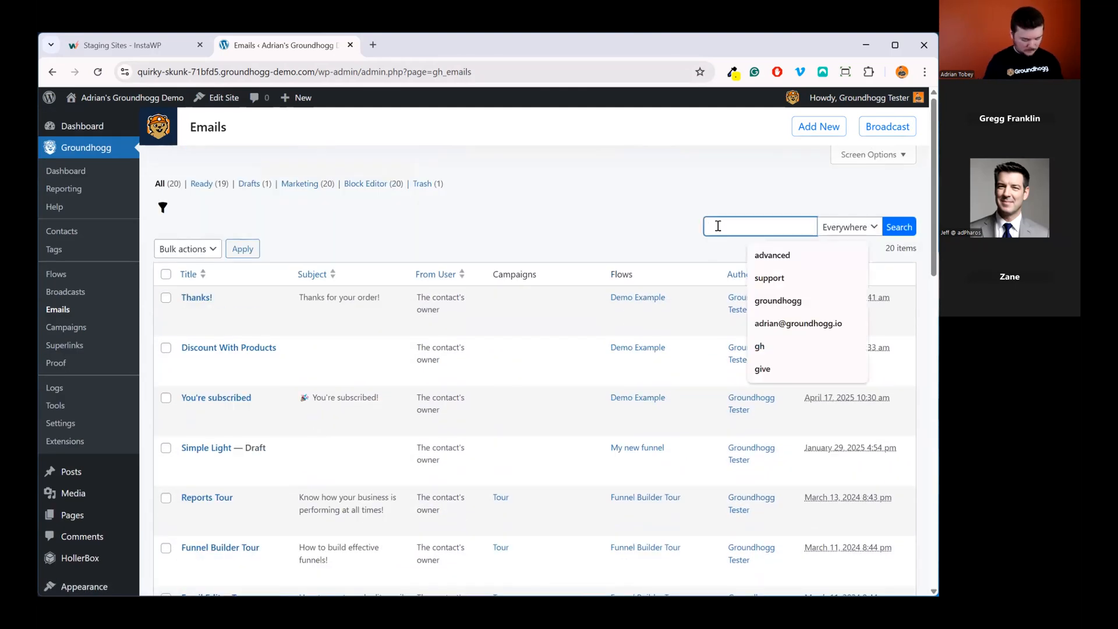
type("good")
key("Return")
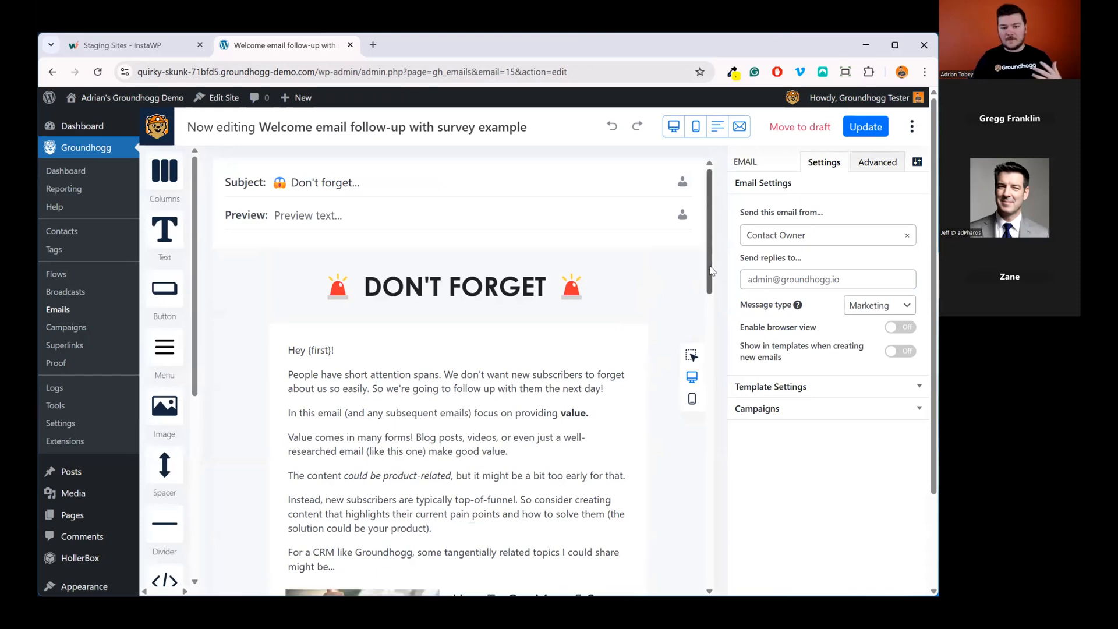
Step: Open the emoji survey text block near the end of the email and inspect the superlinks behind its emojis
left_click_drag(709, 267, 690, 541)
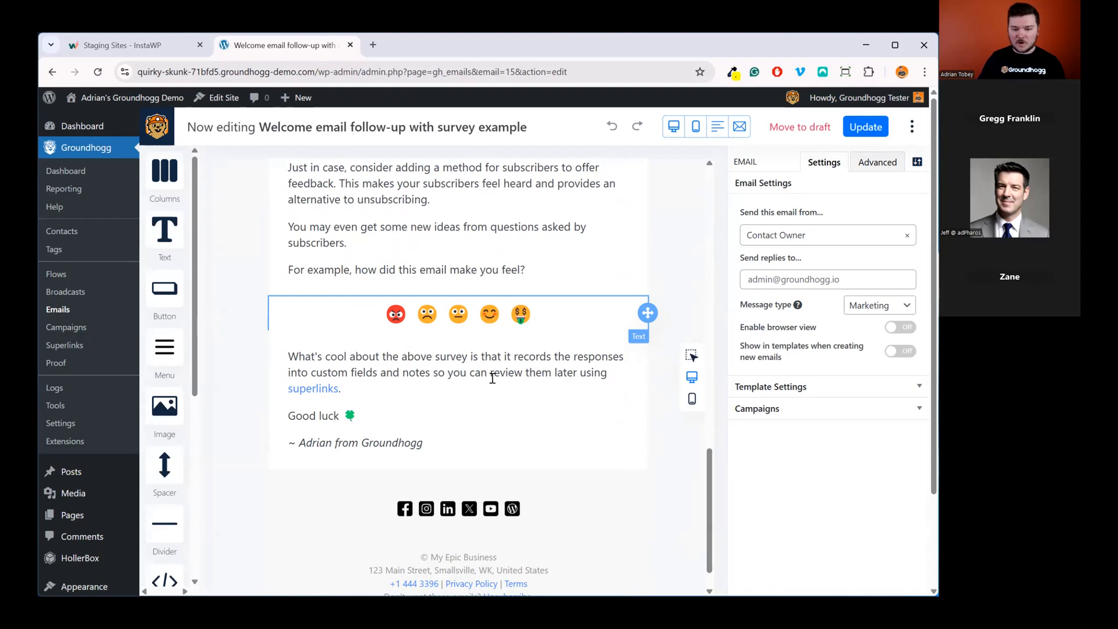
left_click(396, 315)
left_click_drag(385, 367, 527, 372)
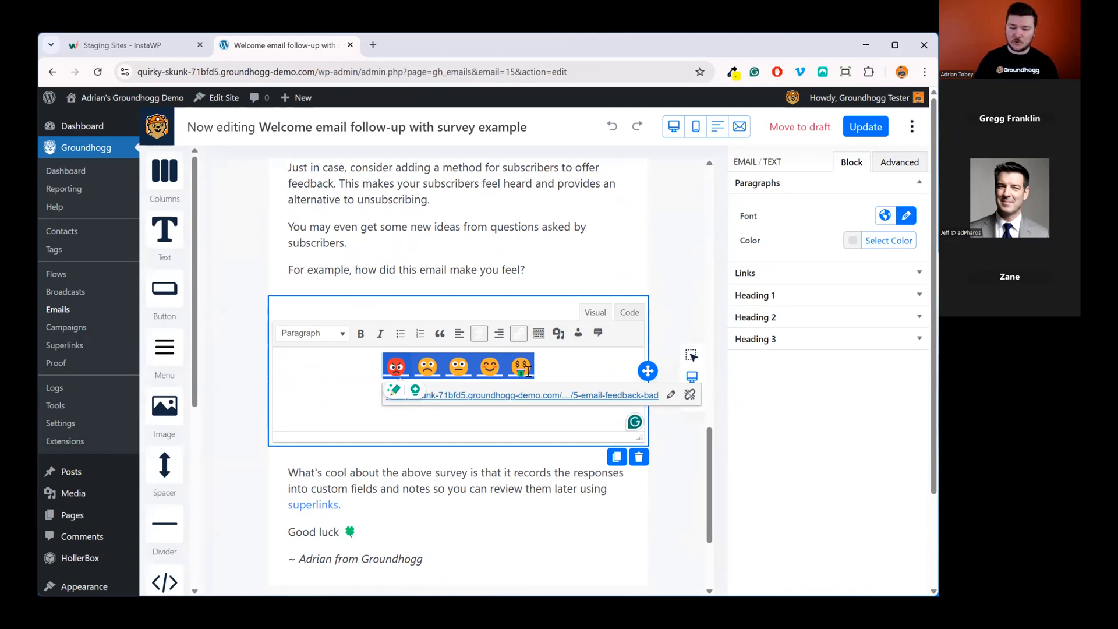
left_click(516, 364)
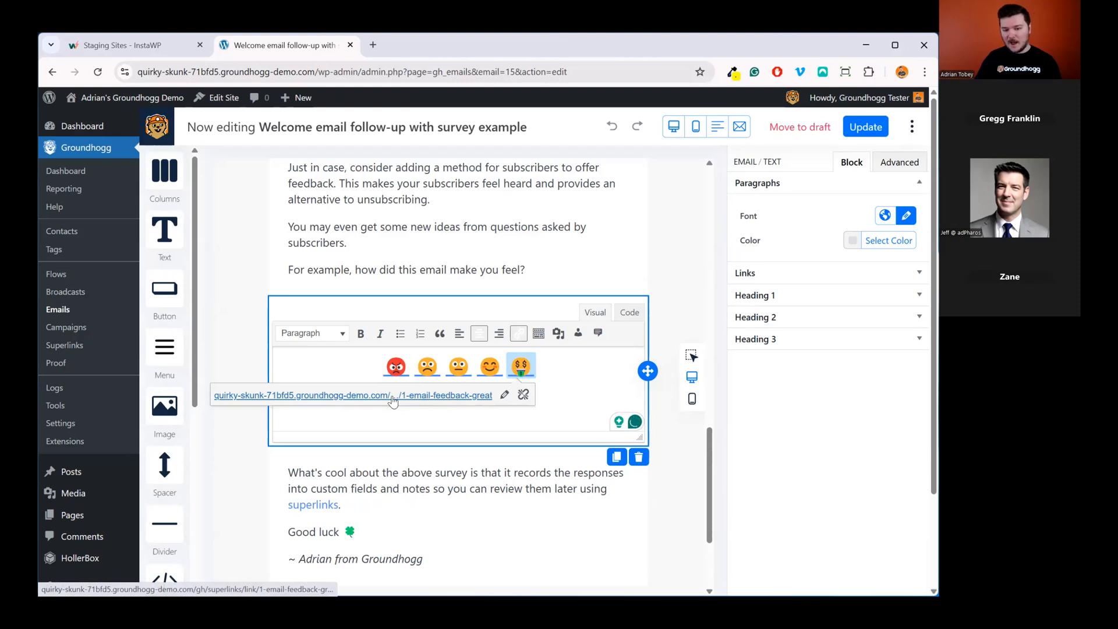
left_click(488, 366)
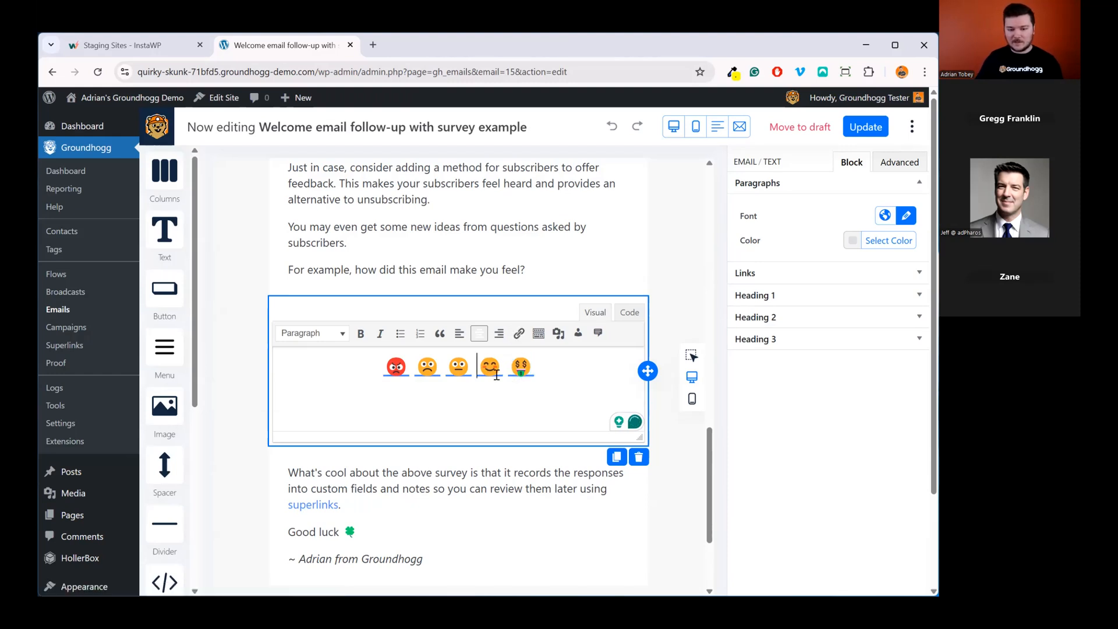
left_click(459, 370)
left_click(414, 372)
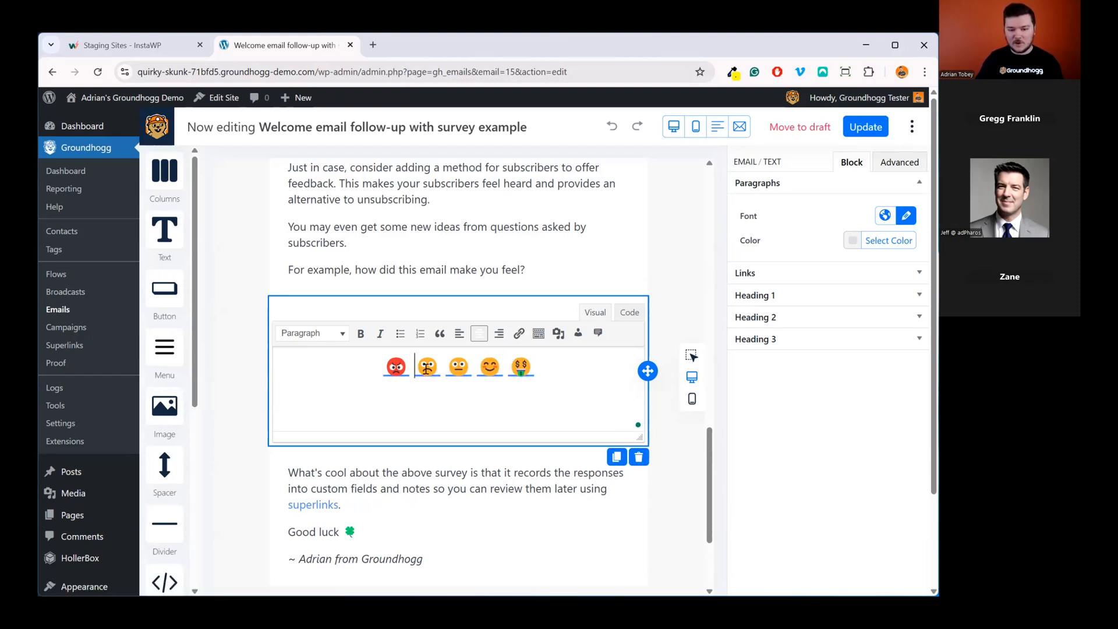
left_click(398, 368)
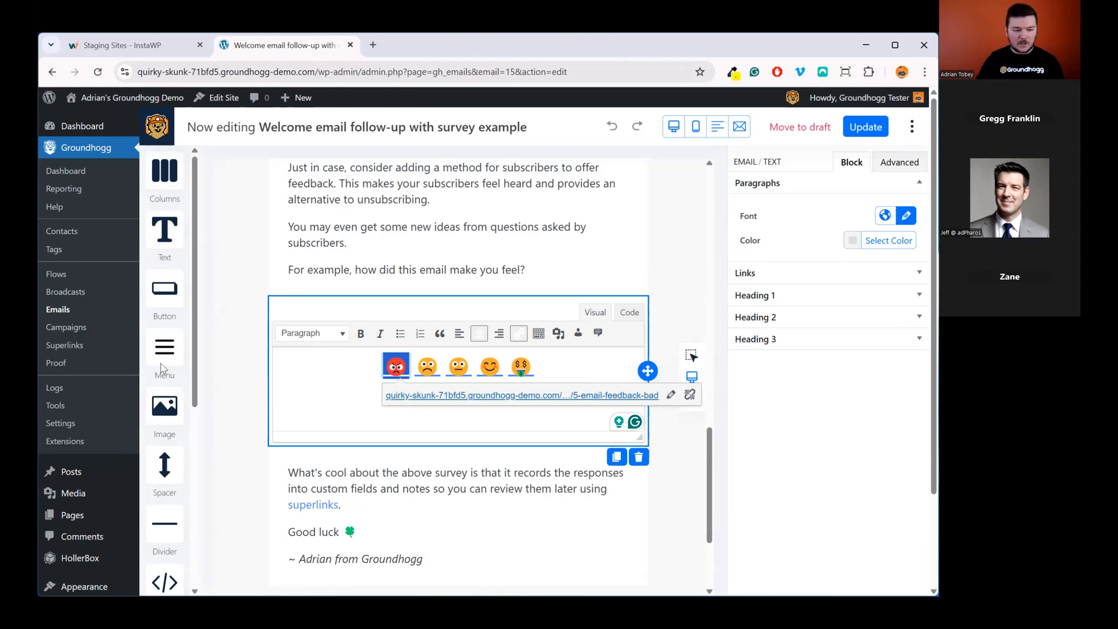
Step: View the superlinks in a new browser tab and inspect the custom field update in "Email Feedback: Great", leaving it unedited
left_click(81, 346, "ctrl")
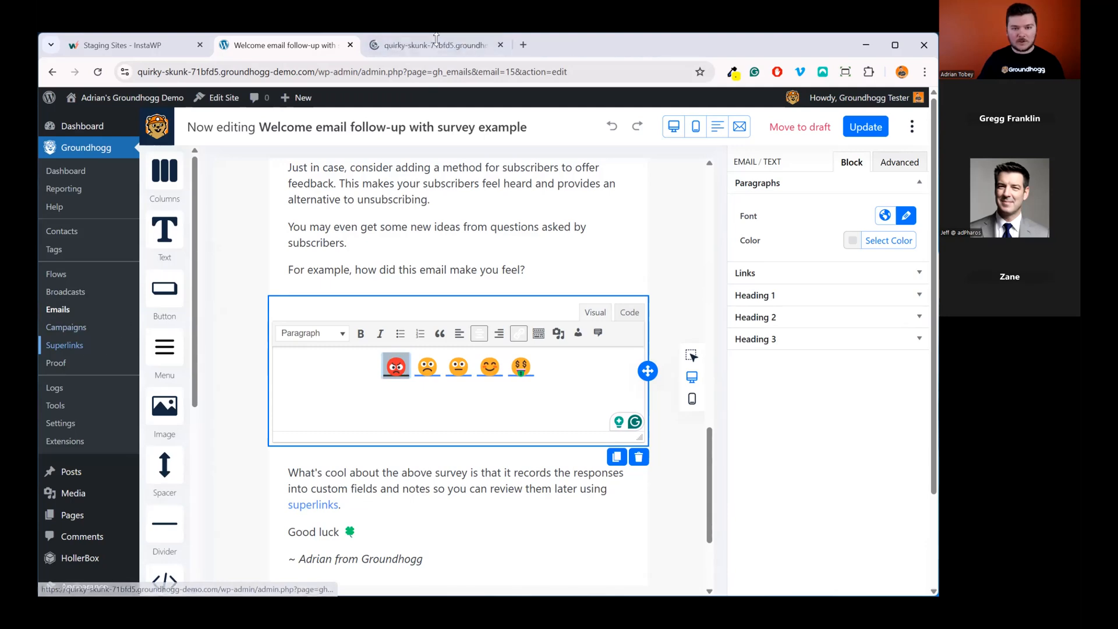
left_click(440, 49)
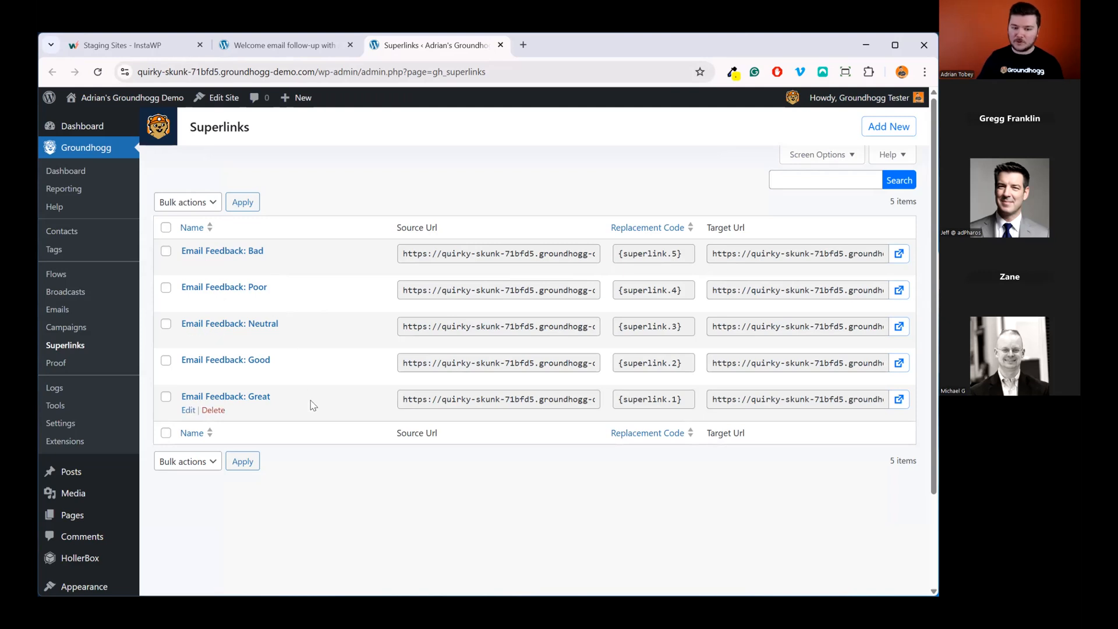
left_click(231, 399)
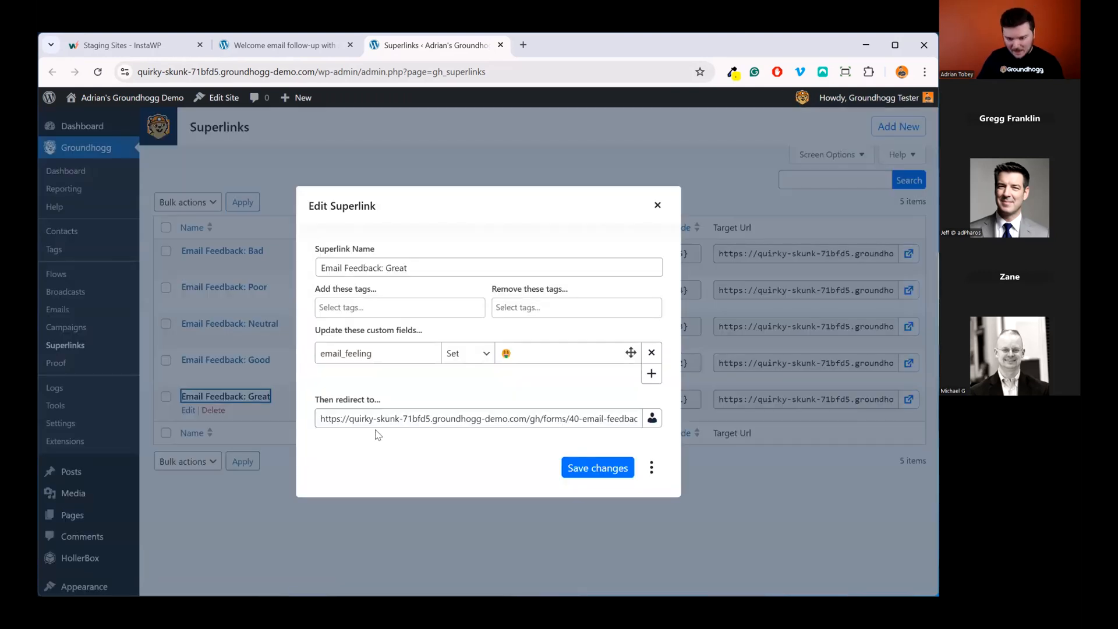
double_click(396, 357)
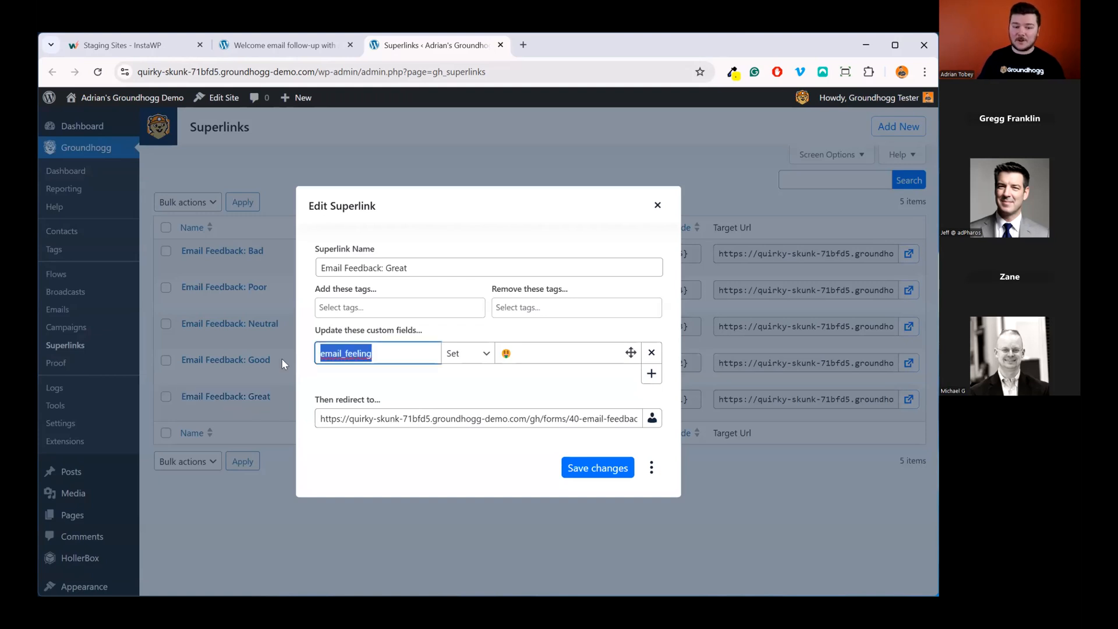
double_click(500, 357)
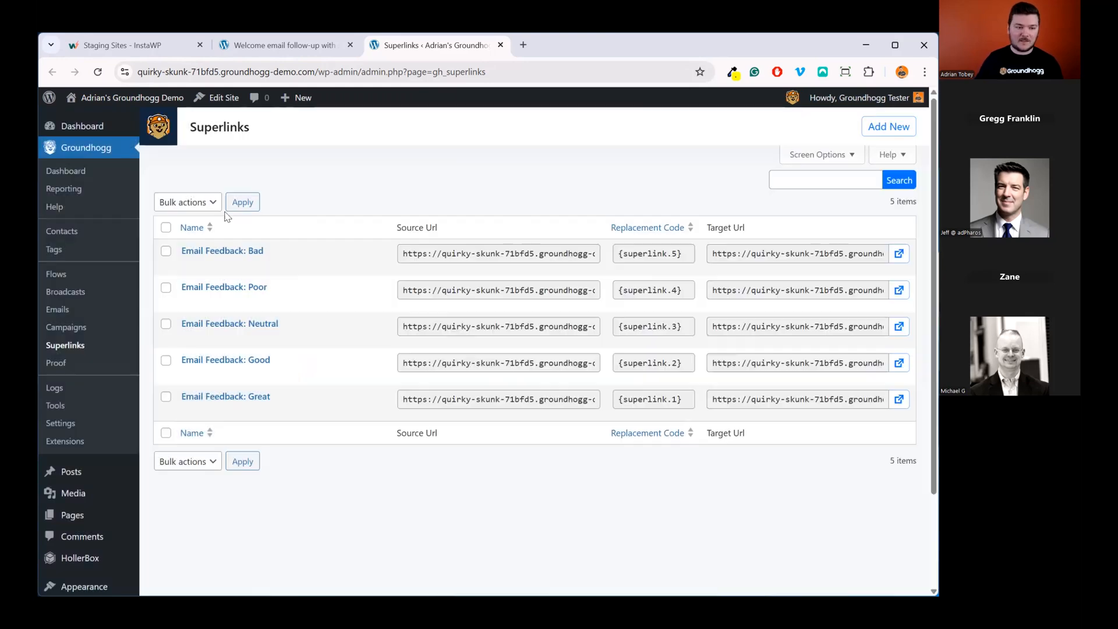
left_click(658, 205)
Step: Open the first contact's record and examine the Email Feeling options among its Feedback & Survey fields
left_click(116, 228)
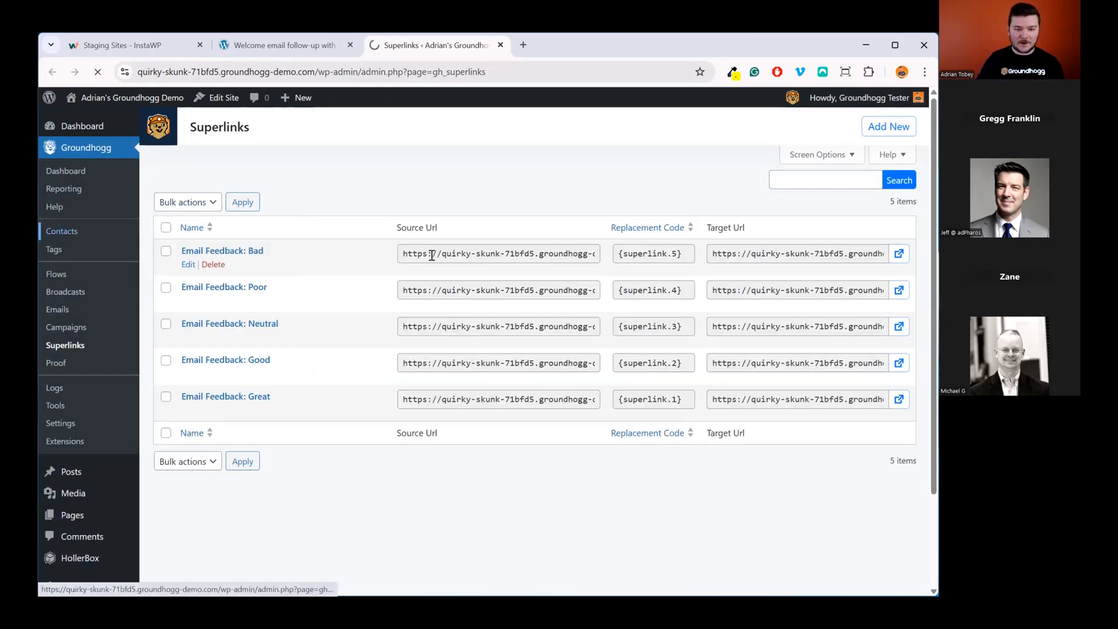
left_click(300, 318)
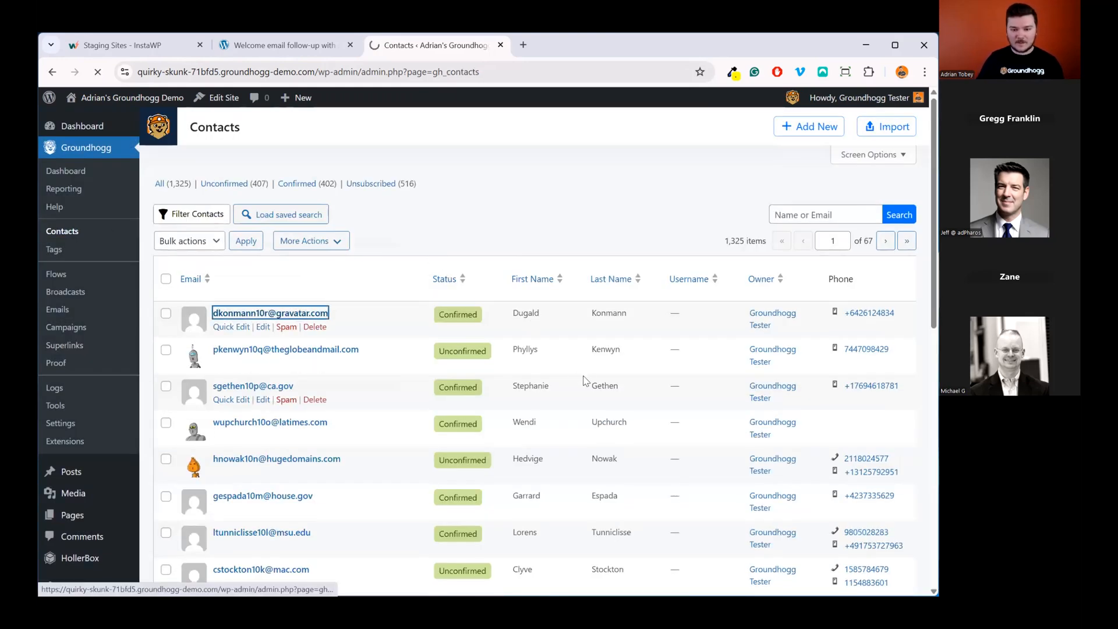
scroll(341, 344, "down", 4)
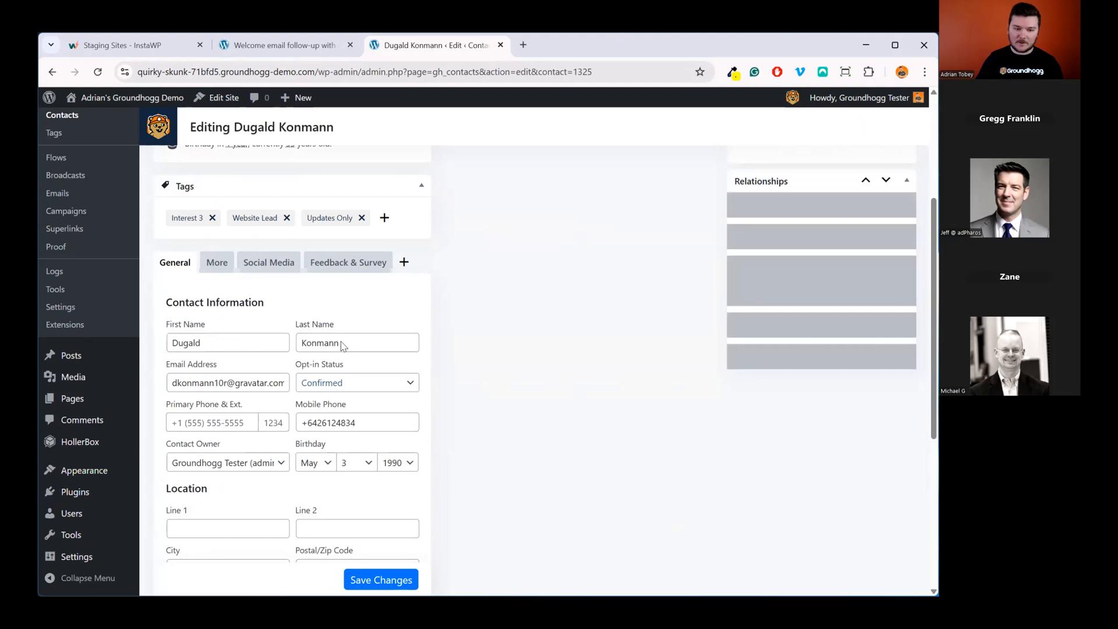
left_click(348, 262)
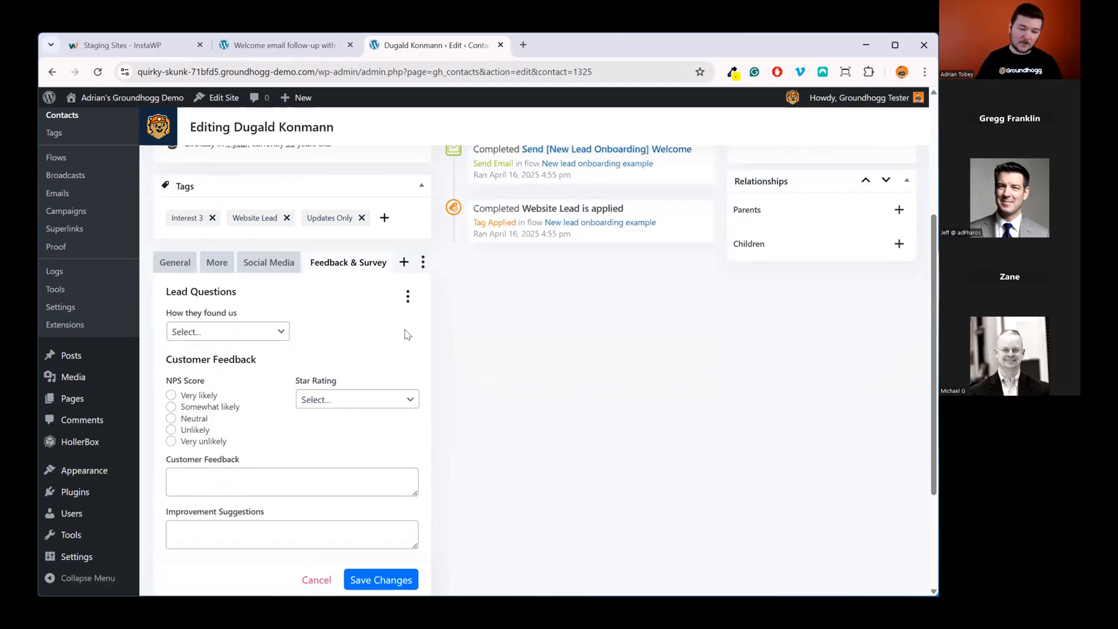
scroll(405, 329, "down", 3)
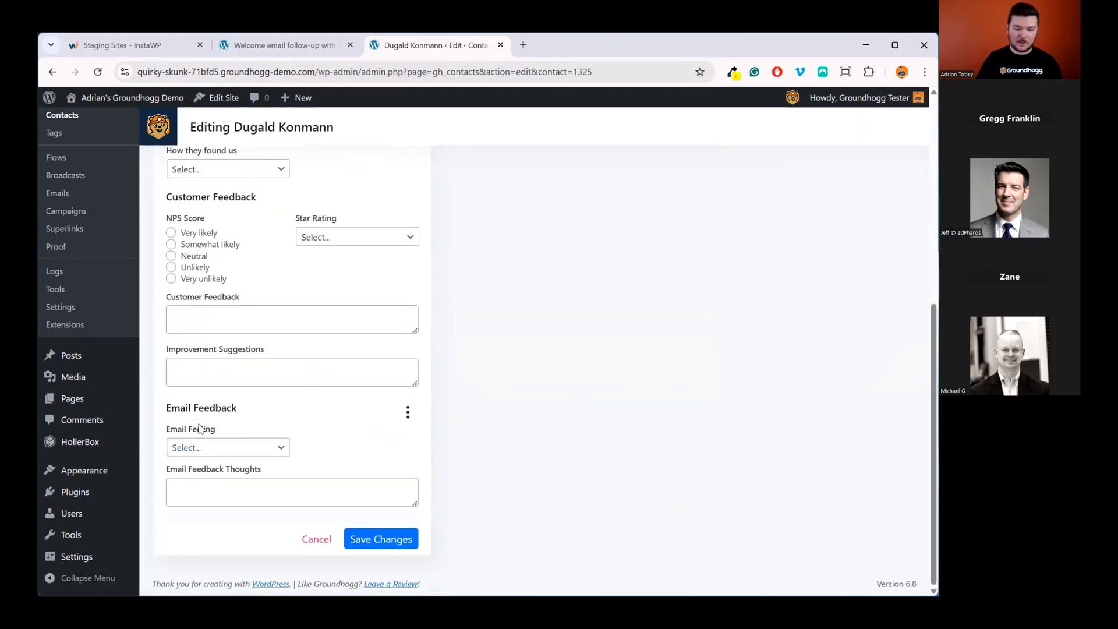
left_click(203, 450)
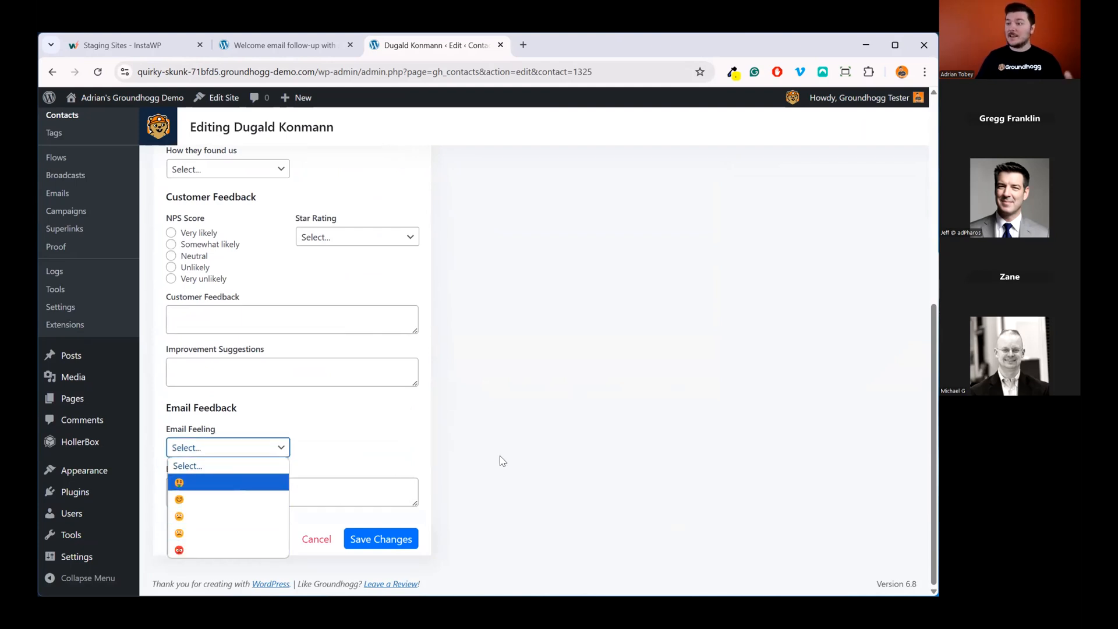
left_click(513, 423)
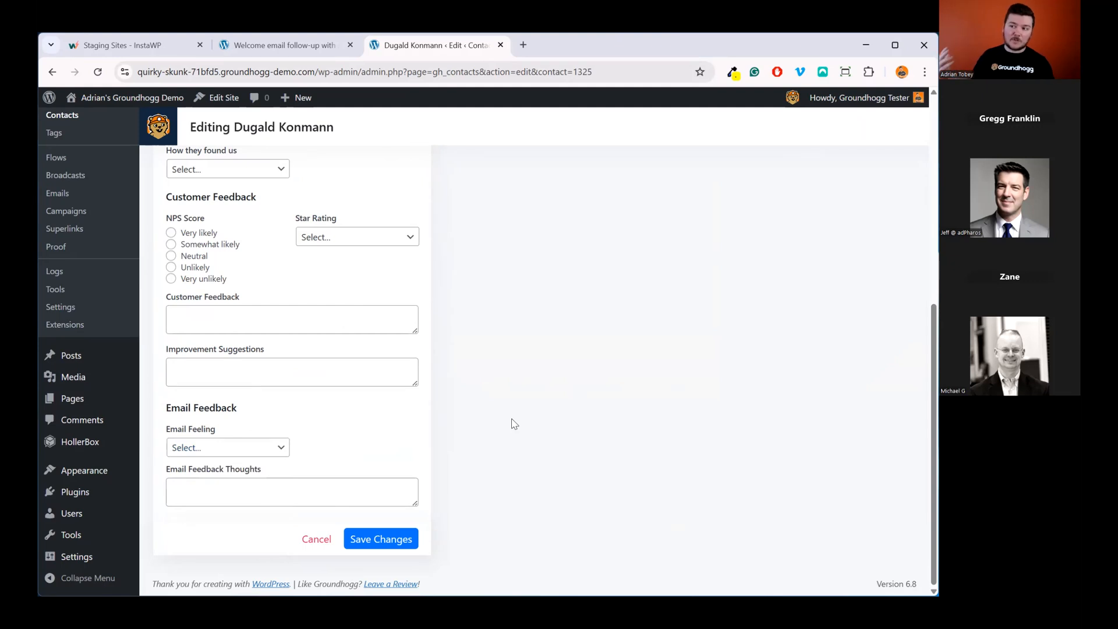
Step: Open Reporting in a new browser tab and look through the custom reports, including Interests and Customer Feedback
scroll(499, 434, "up", 5)
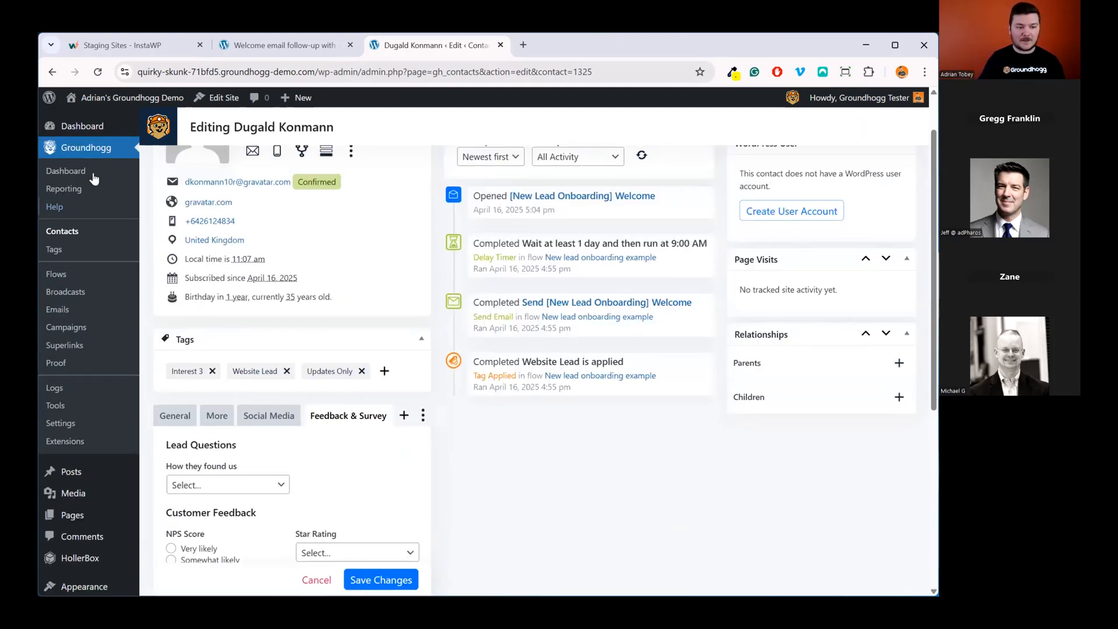
middle_click(86, 190)
left_click(561, 47)
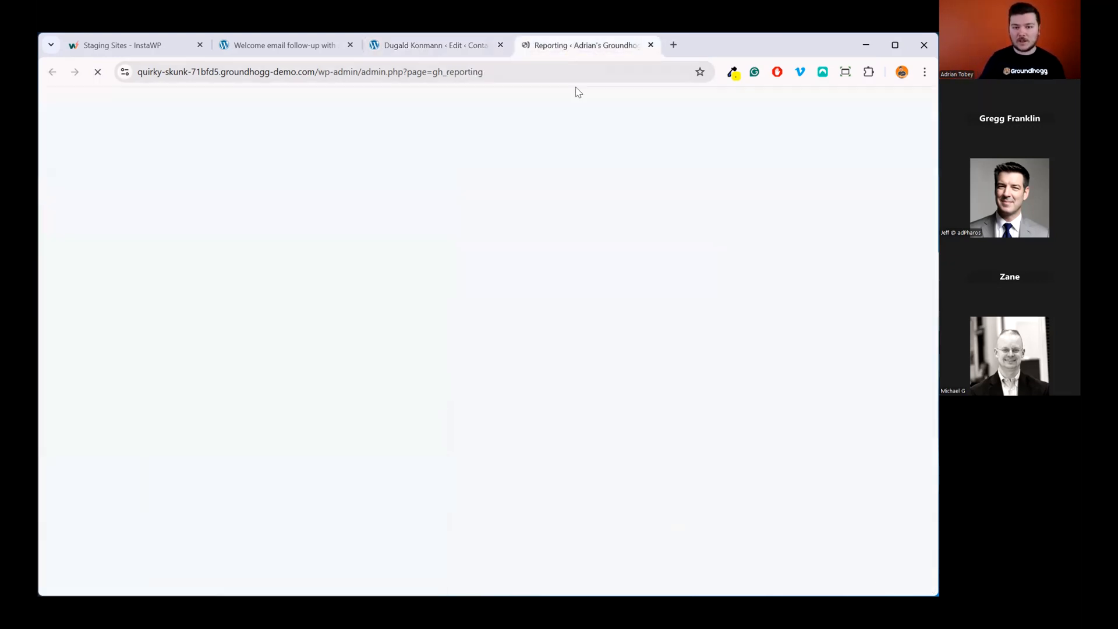
left_click(447, 170)
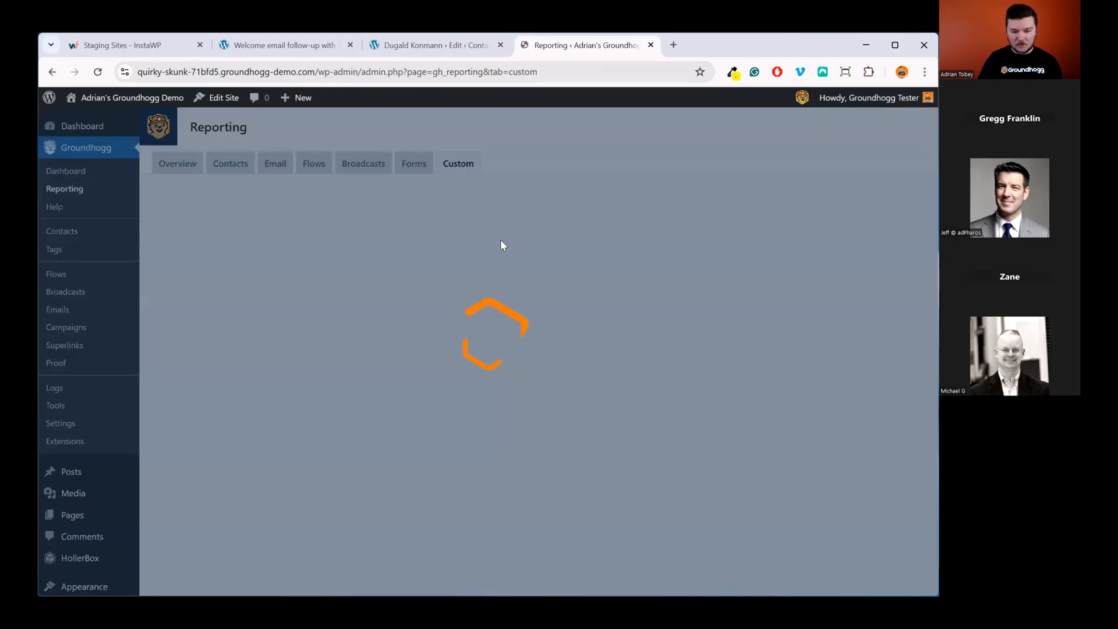
scroll(499, 350, "down", 4)
scroll(498, 418, "down", 2)
scroll(498, 418, "up", 5)
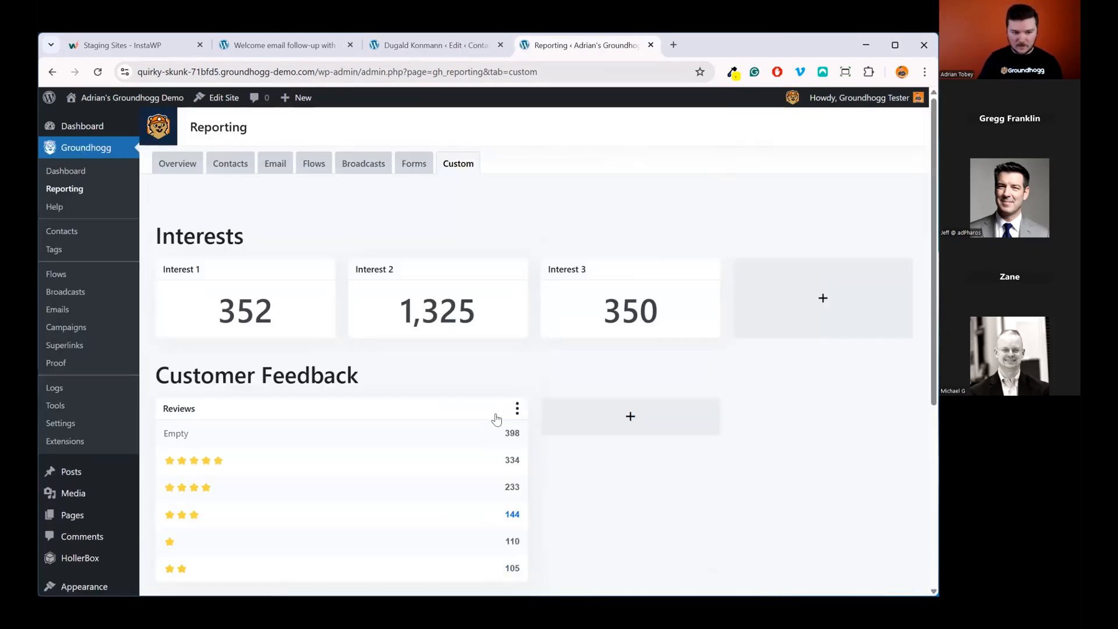
scroll(498, 418, "down", 5)
scroll(498, 418, "up", 5)
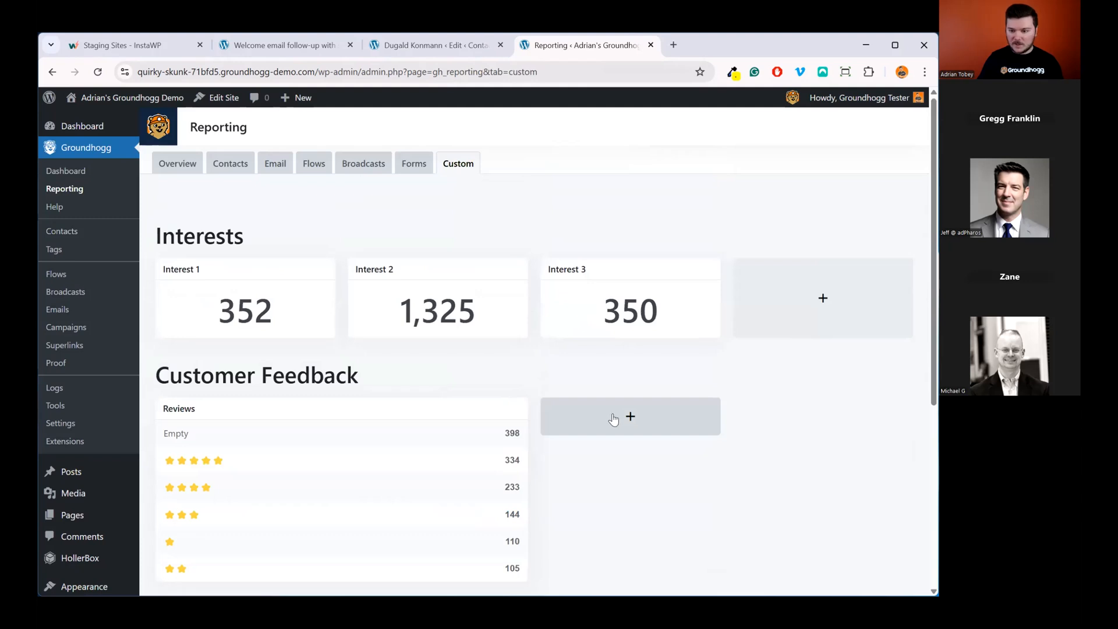
Step: Create and save a Table report on the Email Feeling custom field in the Customer Feedback section of the custom reports
left_click(616, 418)
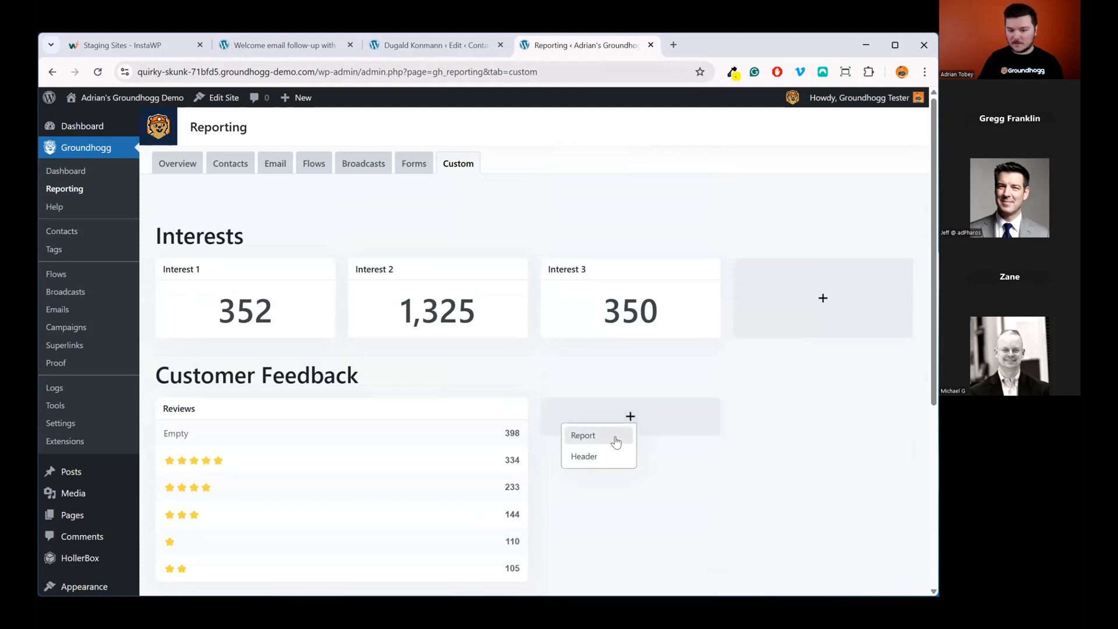
left_click(616, 443)
left_click(424, 275)
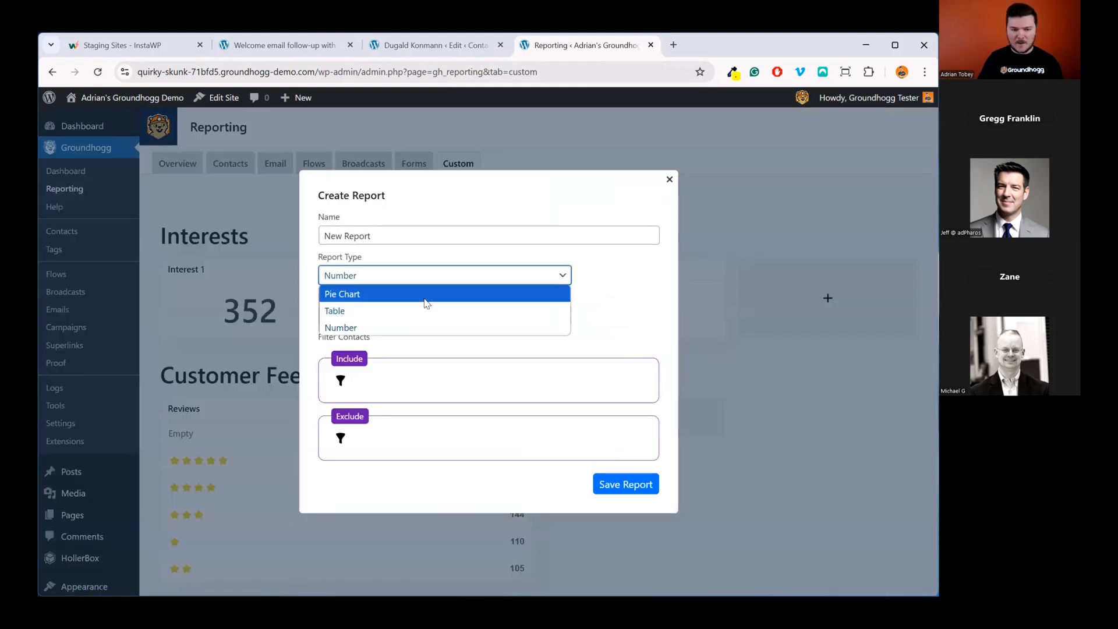
left_click(419, 313)
left_click(420, 311)
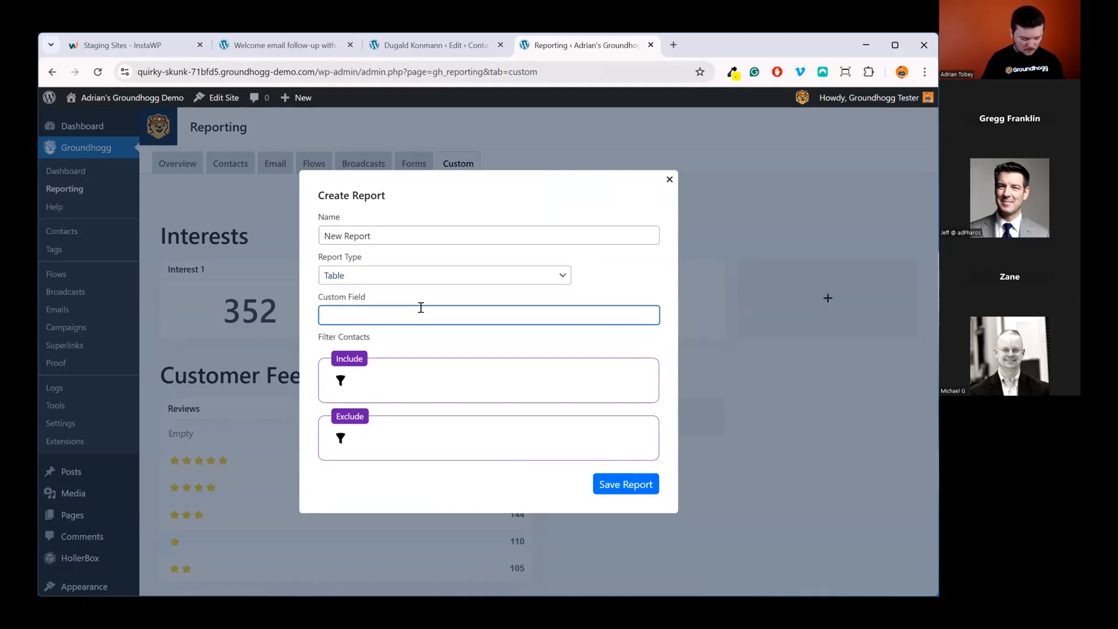
type("email")
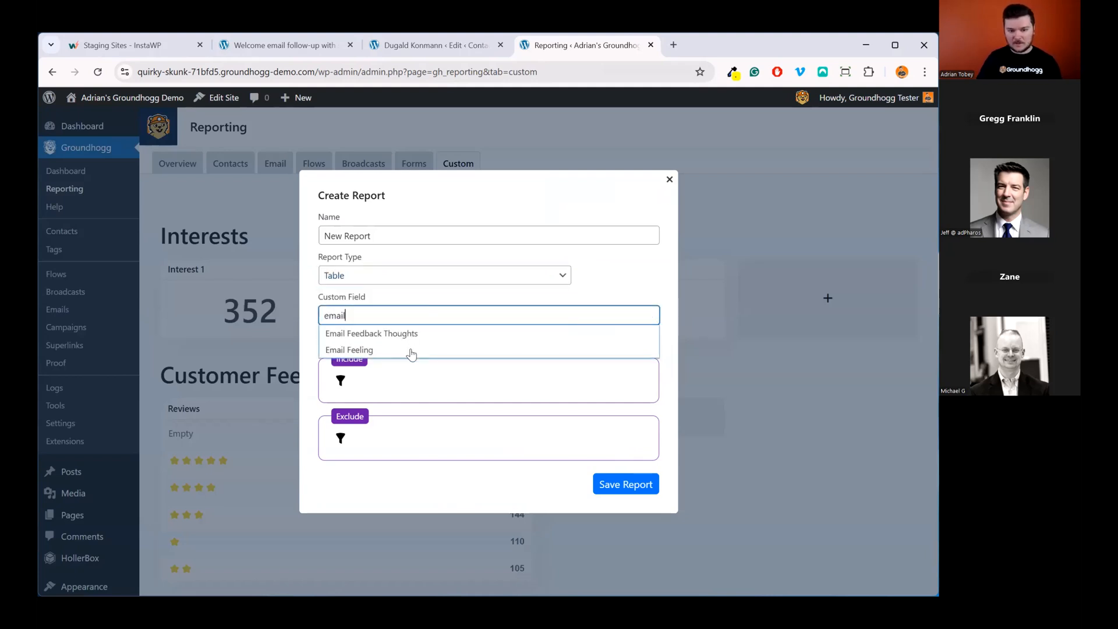
left_click(409, 350)
left_click(628, 491)
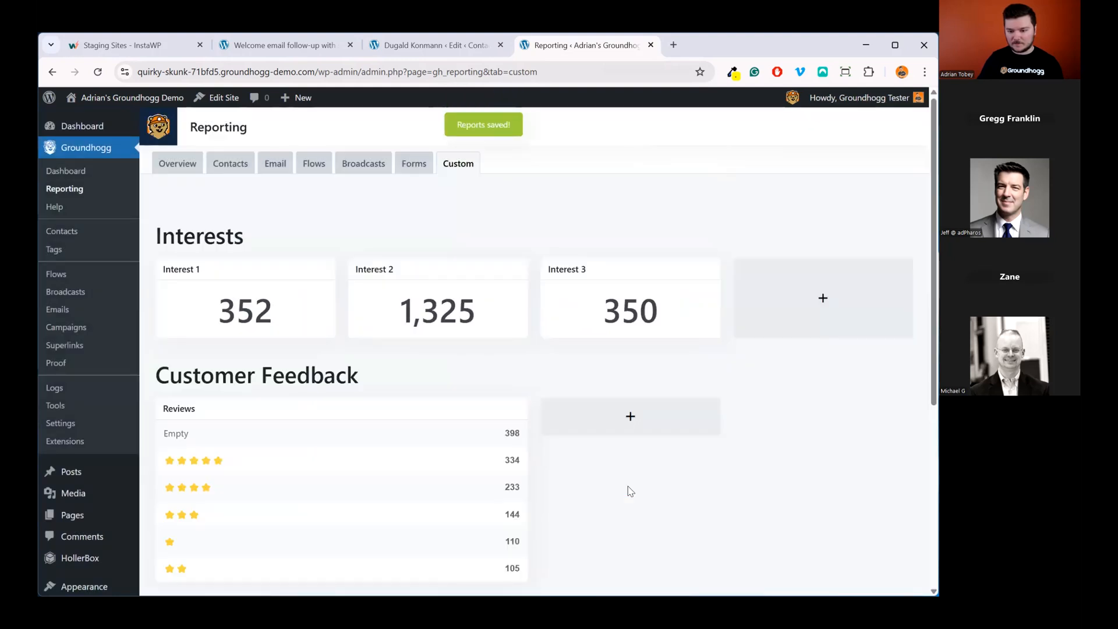
scroll(623, 466, "down", 5)
scroll(641, 449, "up", 5)
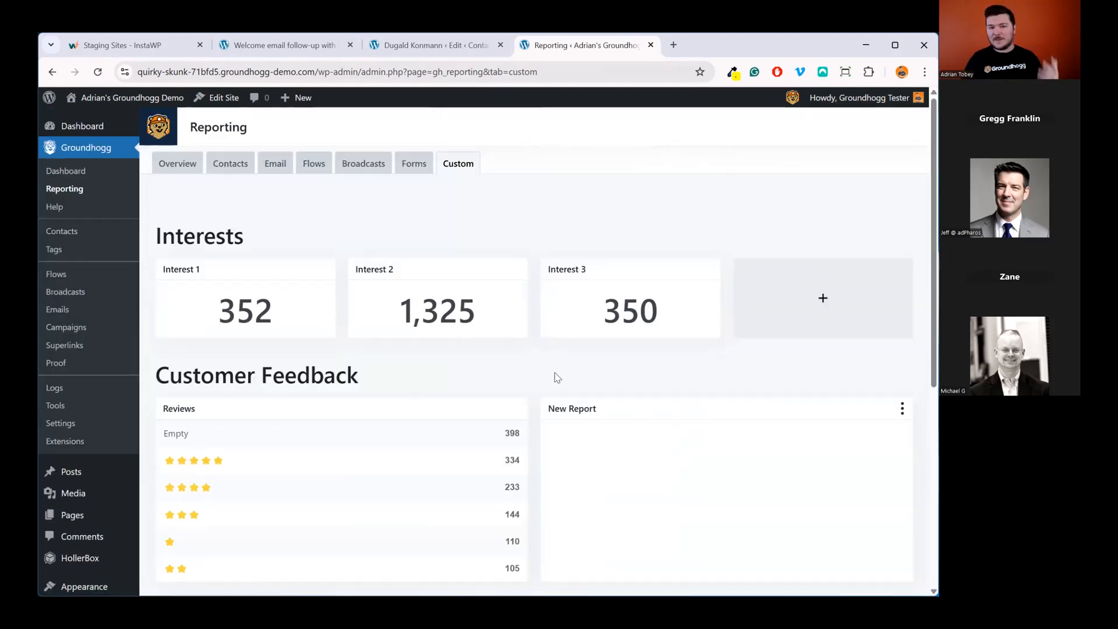
Step: Return to the open contact's record, set Email Feeling to the money-mouth emoji and save the changes
left_click(431, 45)
scroll(359, 415, "down", 5)
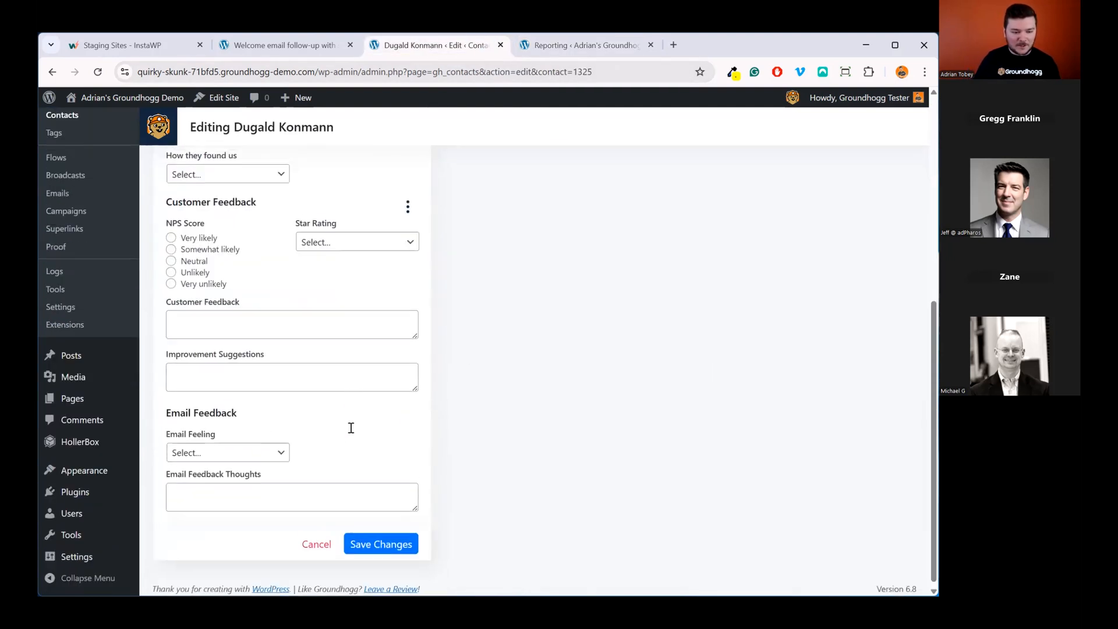
left_click(221, 447)
left_click(254, 483)
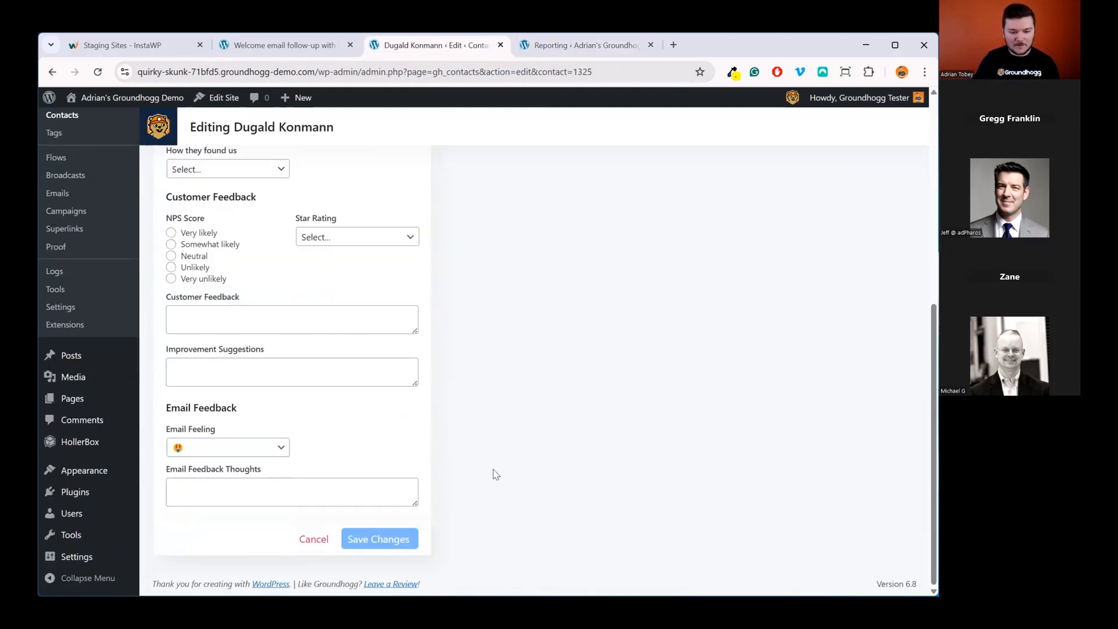
Step: Reload the custom reports and check the emoji response recorded in the new table report under Customer Feedback
left_click(583, 45)
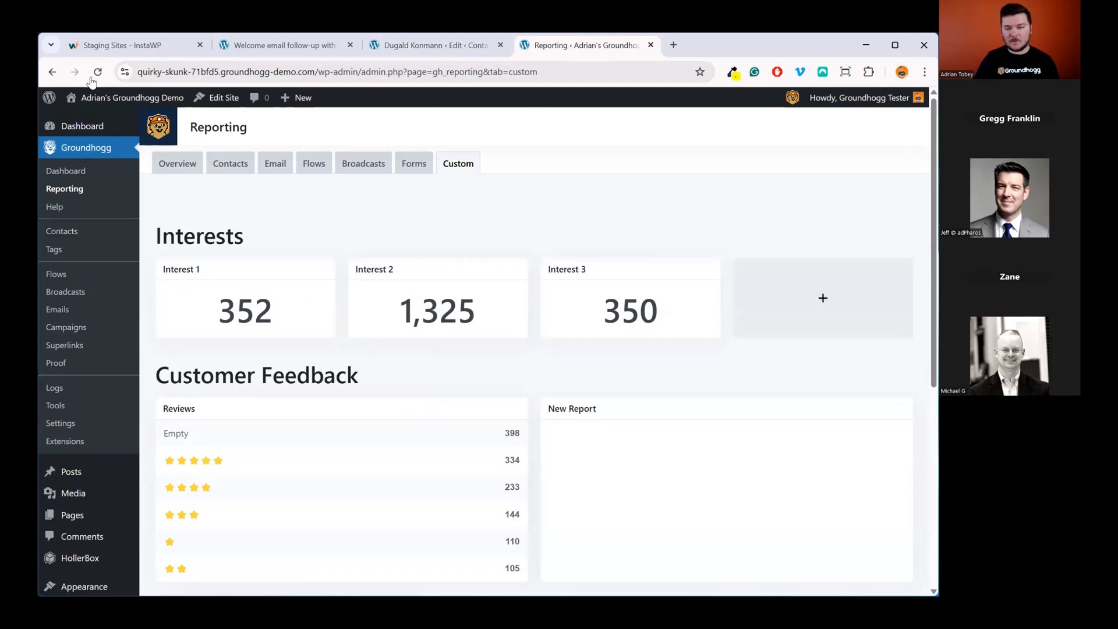
scroll(736, 440, "down", 1)
scroll(737, 440, "down", 1)
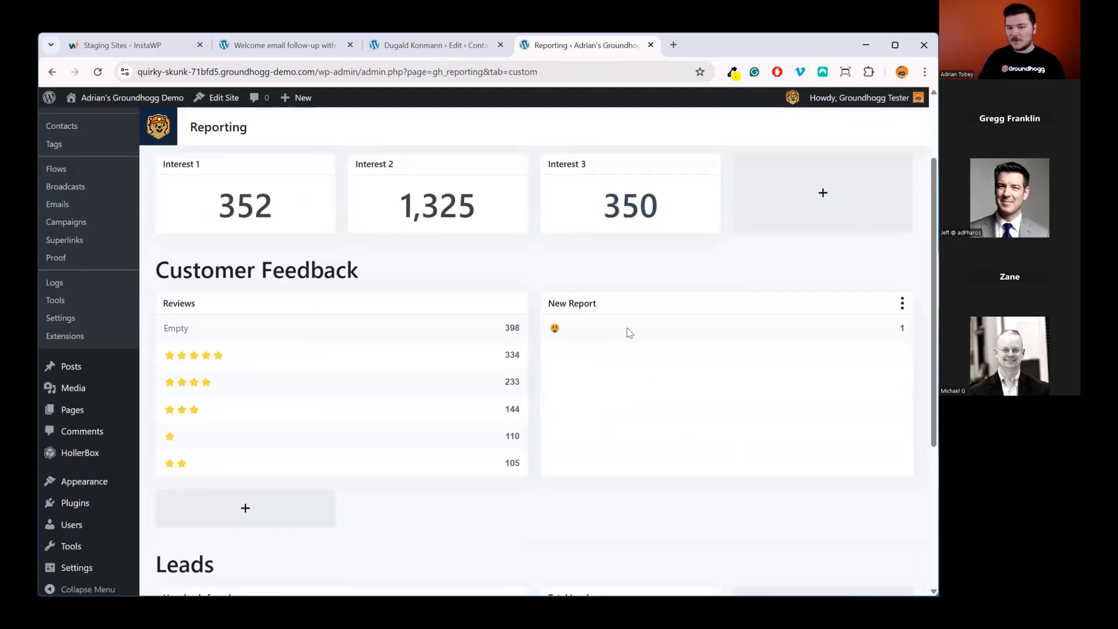
left_click_drag(548, 330, 562, 330)
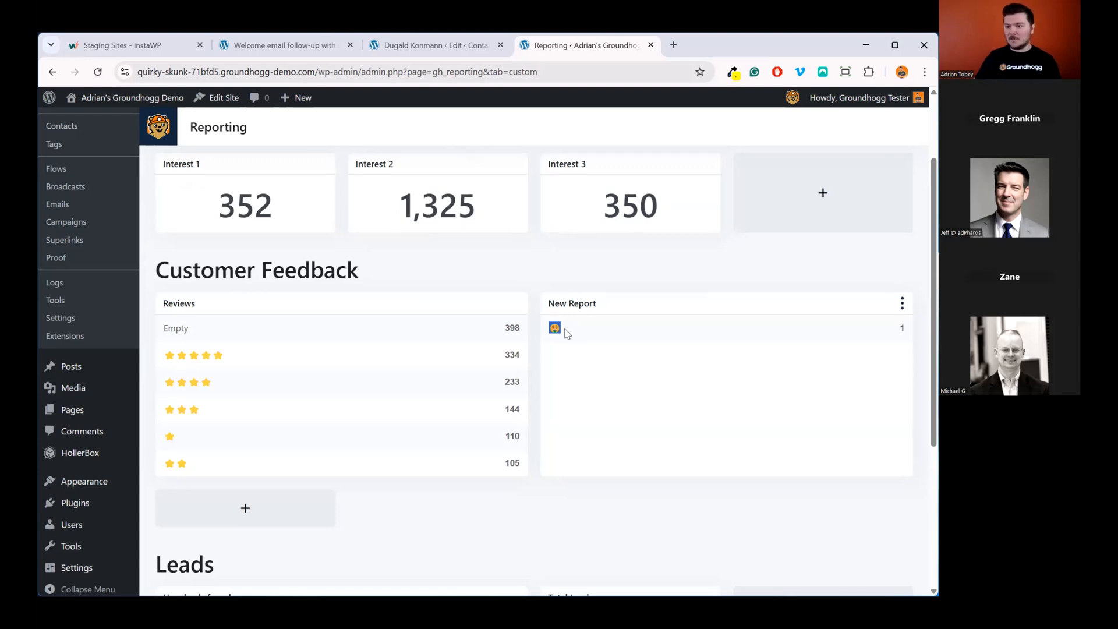
left_click(592, 370)
Step: Return to the survey email and highlight the row of linked emojis in its text block
left_click(416, 47)
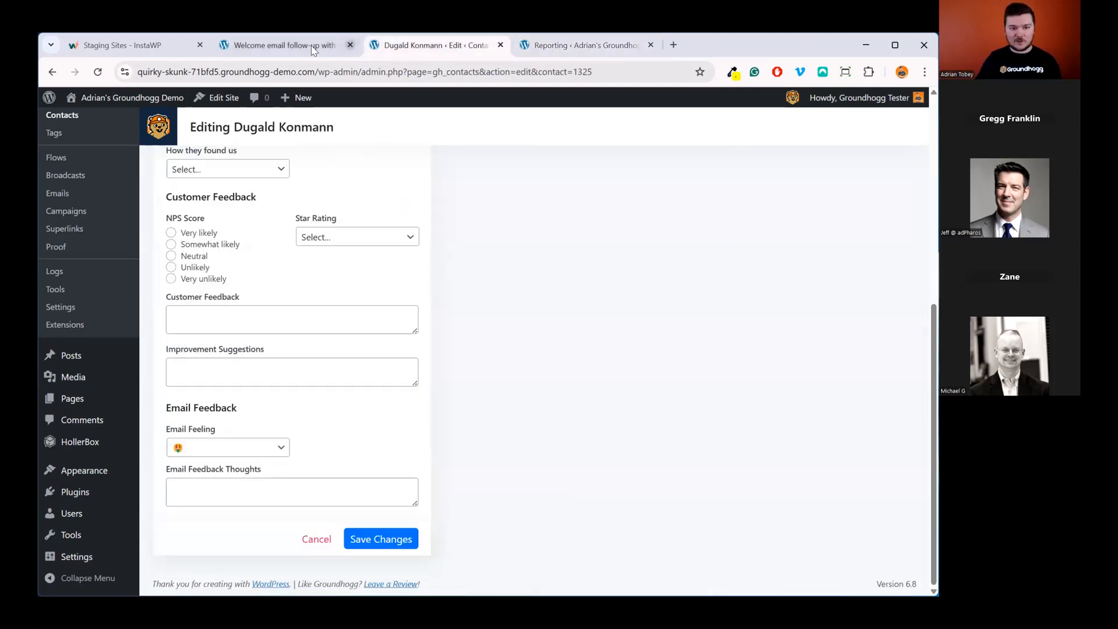
left_click(312, 46)
left_click_drag(568, 365, 389, 366)
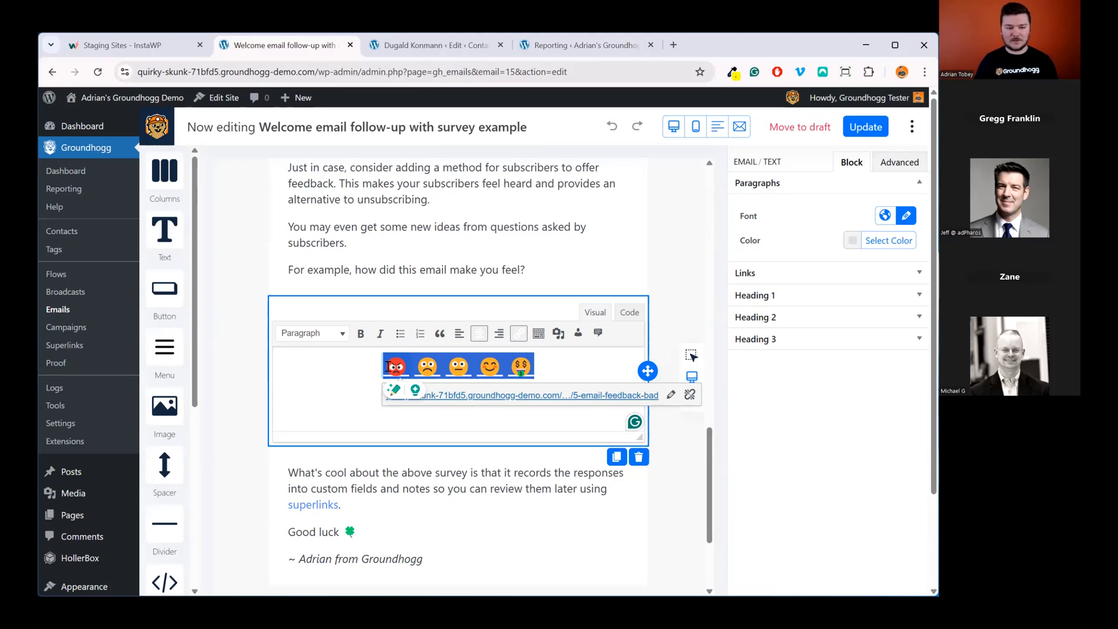
Step: Open the first contact's Feedback & Survey fields from the contacts list and view the dialog for adding a tab without creating one
left_click(57, 309)
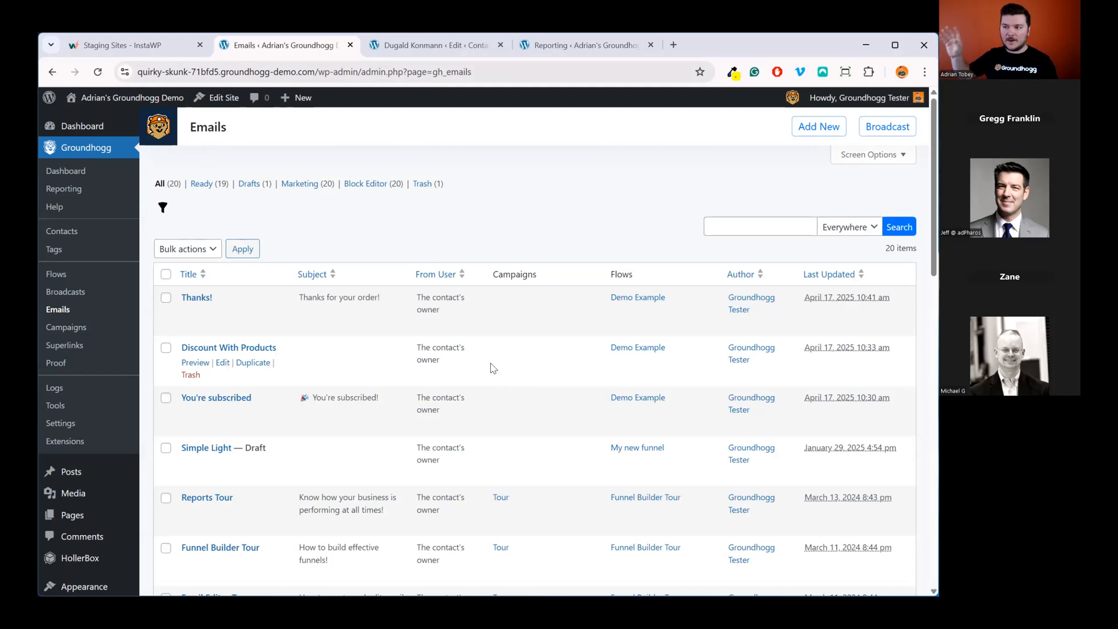
left_click(91, 233)
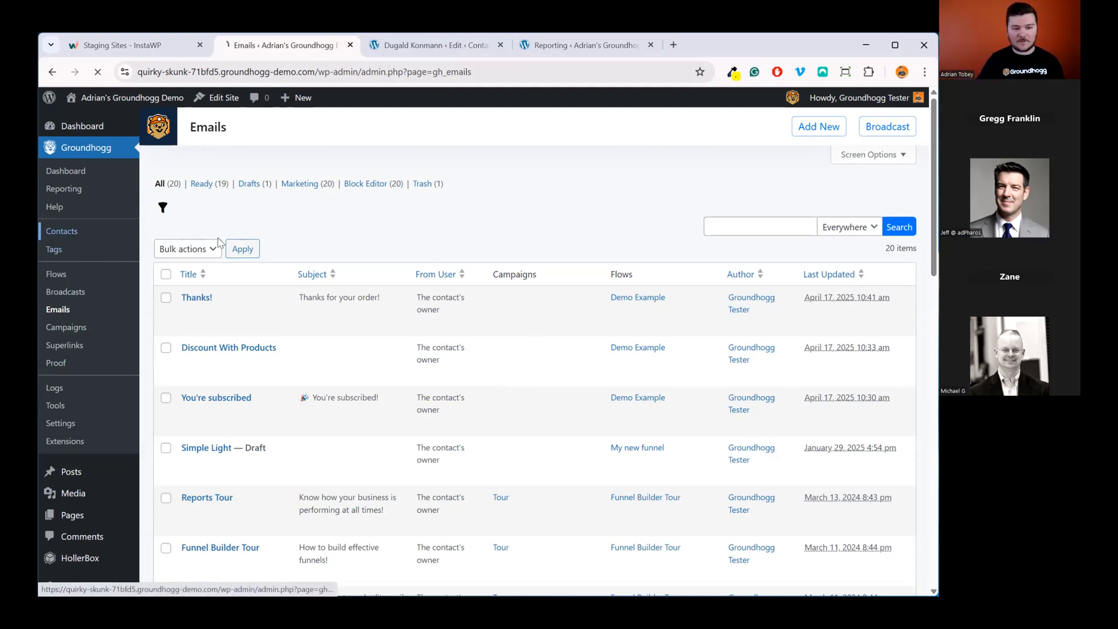
left_click(285, 314)
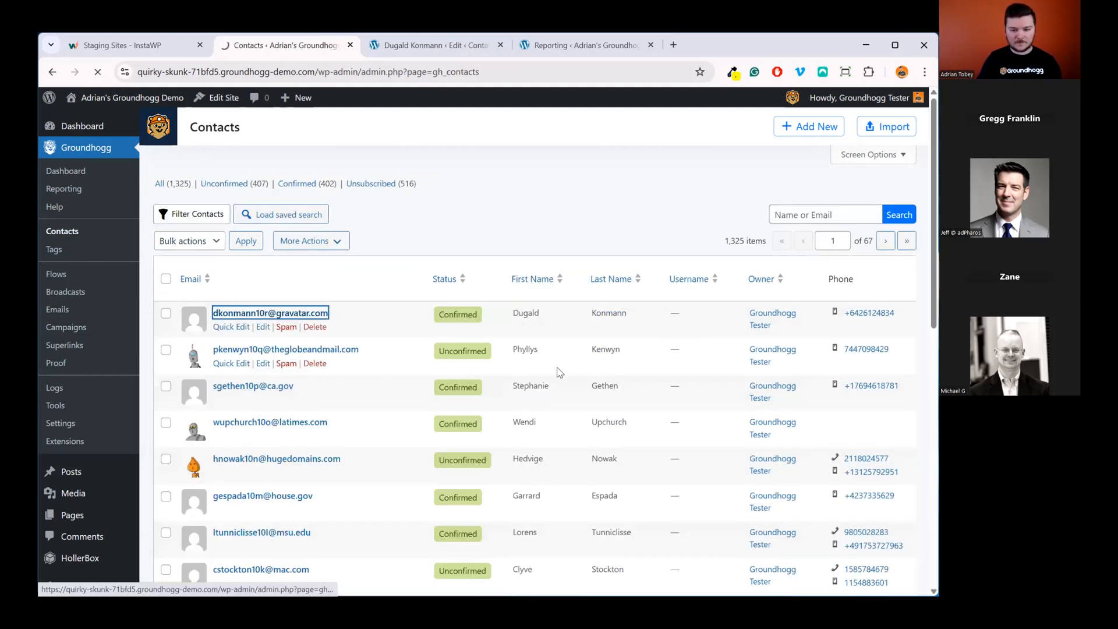
scroll(557, 368, "down", 3)
left_click(384, 267)
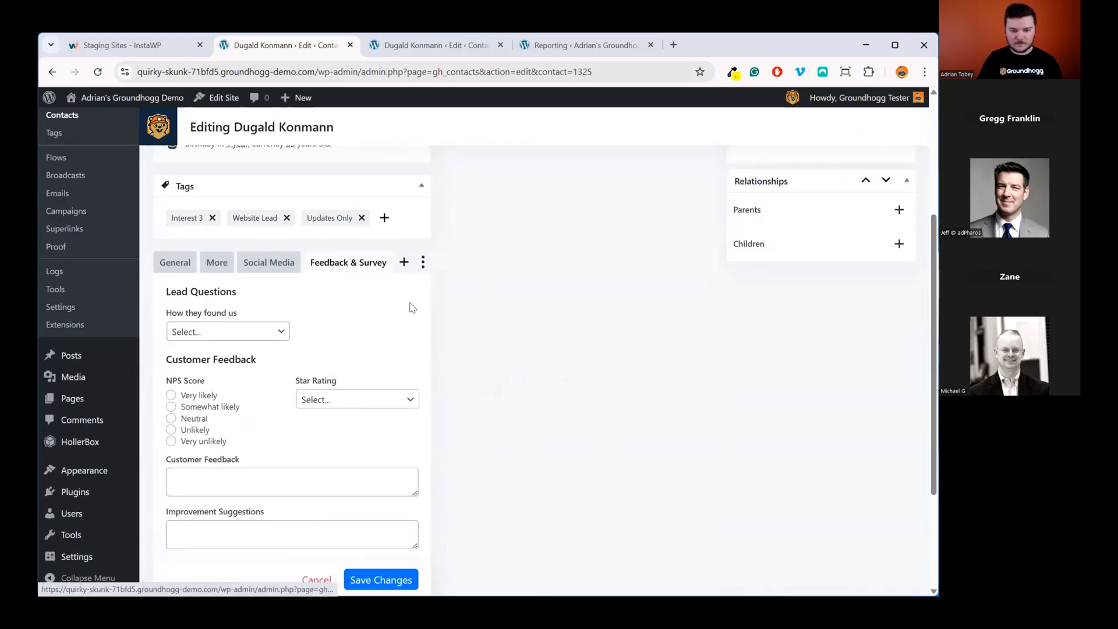
scroll(511, 352, "up", 2)
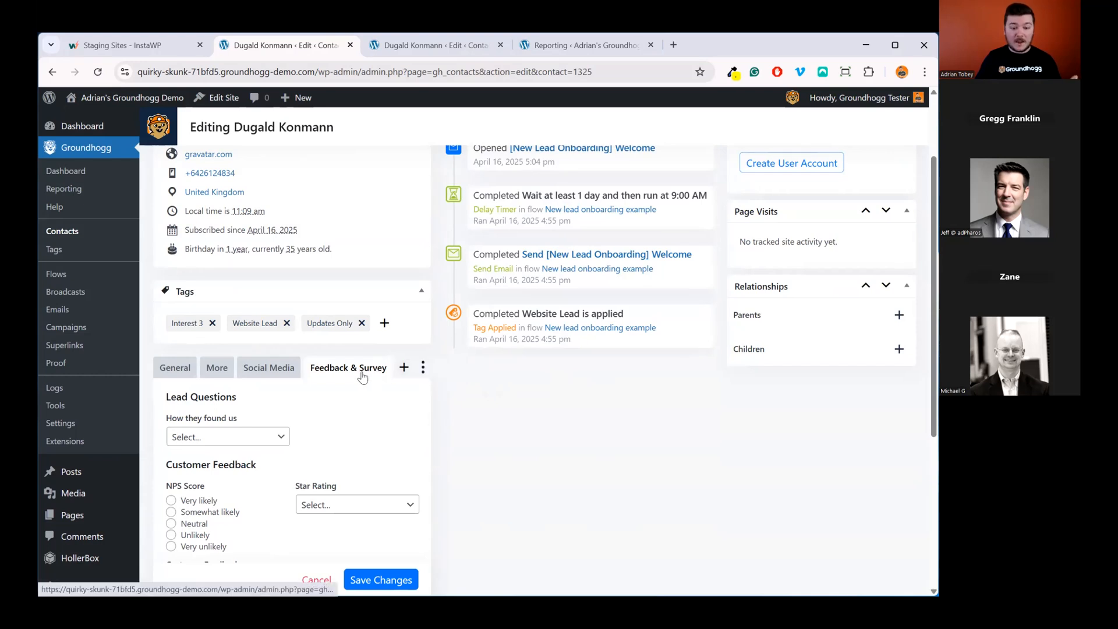
left_click(402, 367)
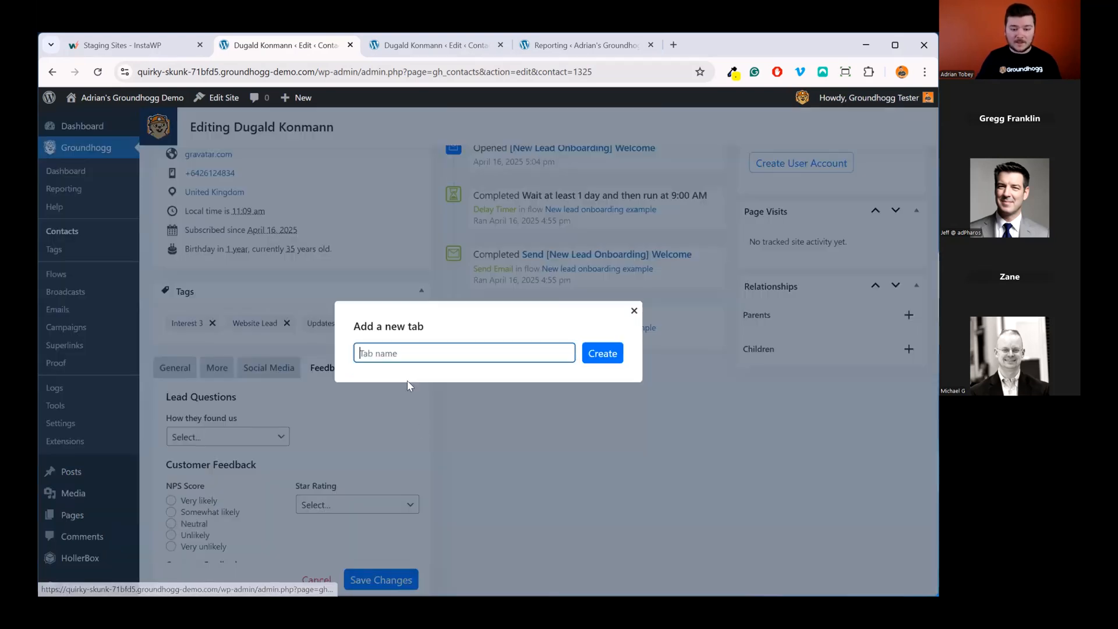
left_click(634, 311)
Step: Start a new field in the Email Feedback group with the label "Email Feedback" and the field type Dropdown
scroll(349, 376, "down", 5)
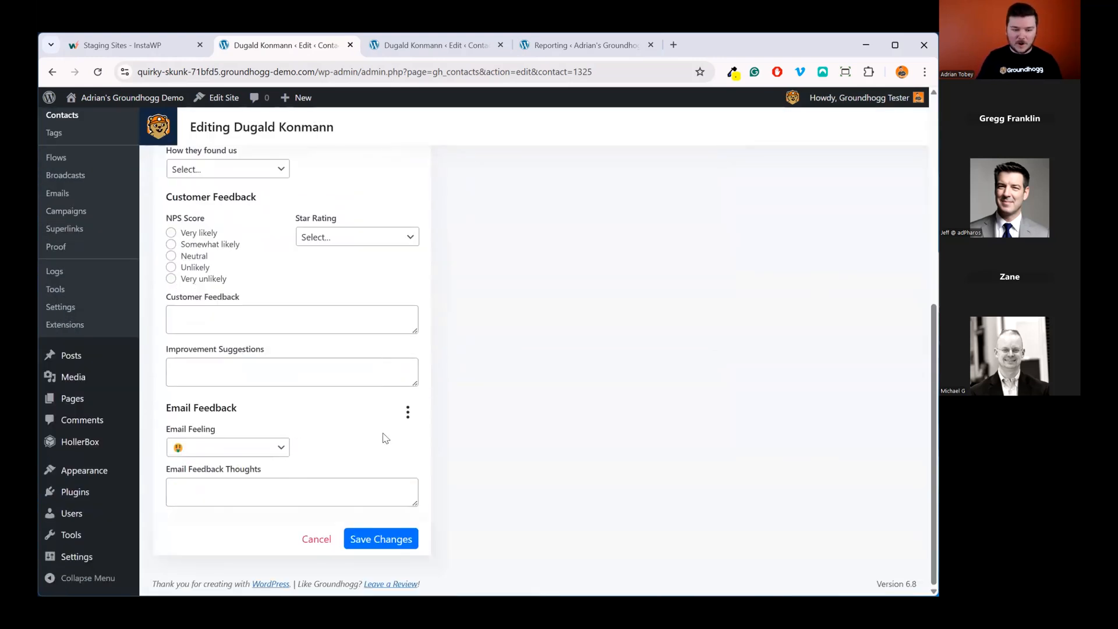
left_click(407, 412)
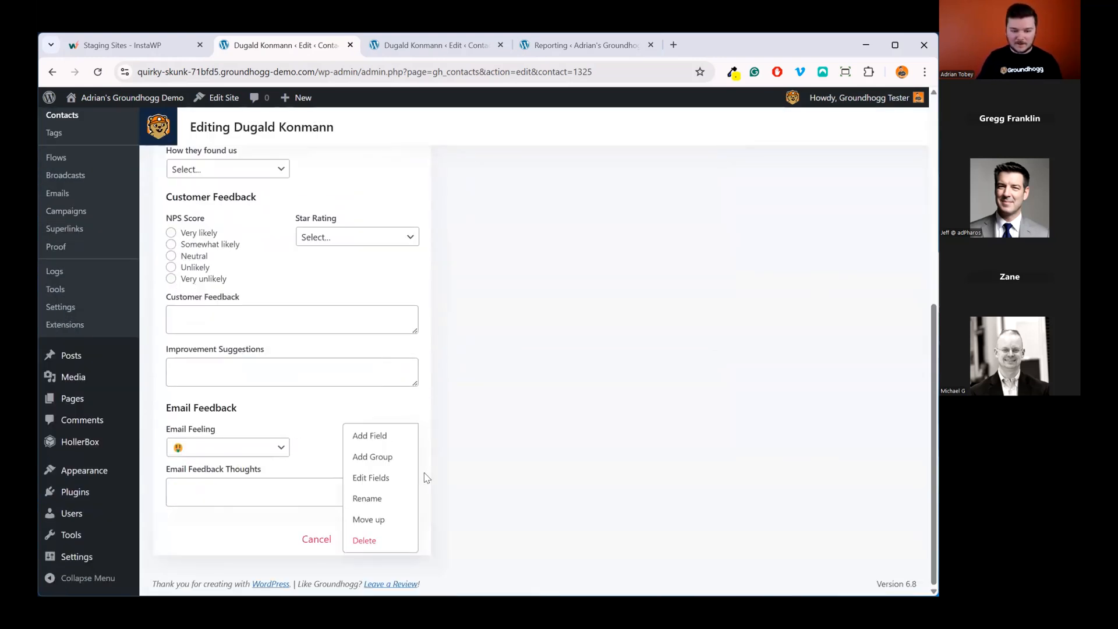
left_click(396, 445)
left_click(522, 263)
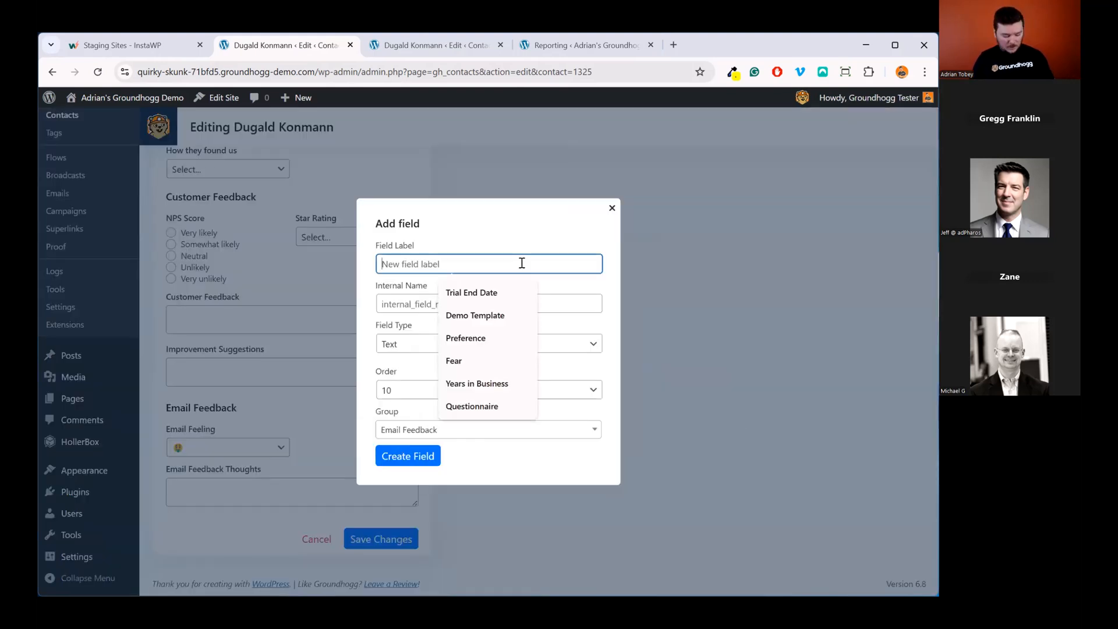
type("Email ")
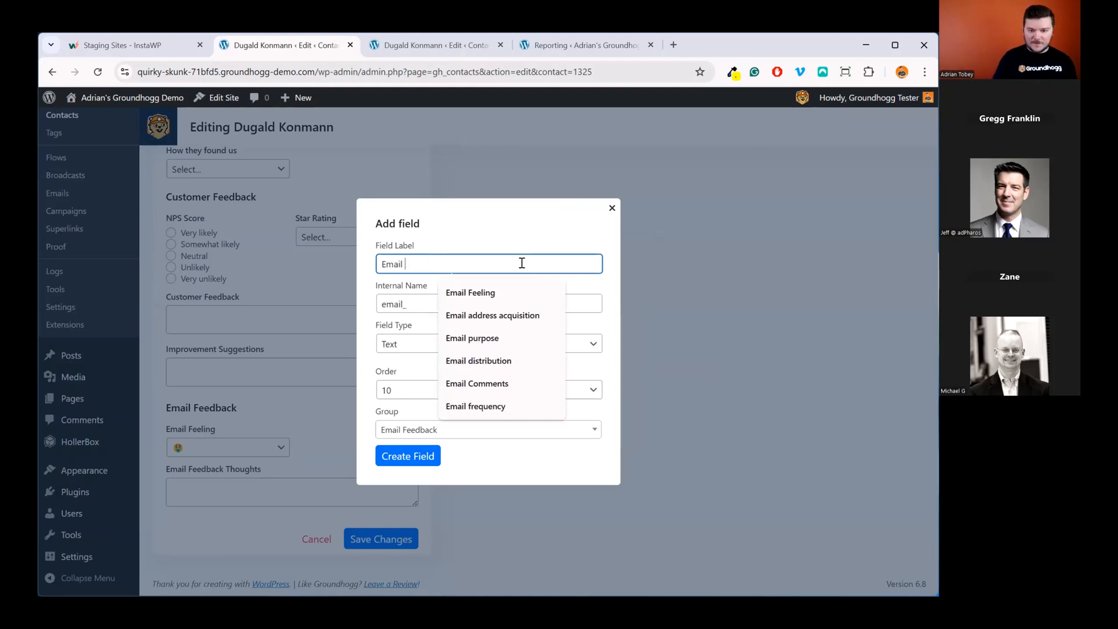
type("Feedback")
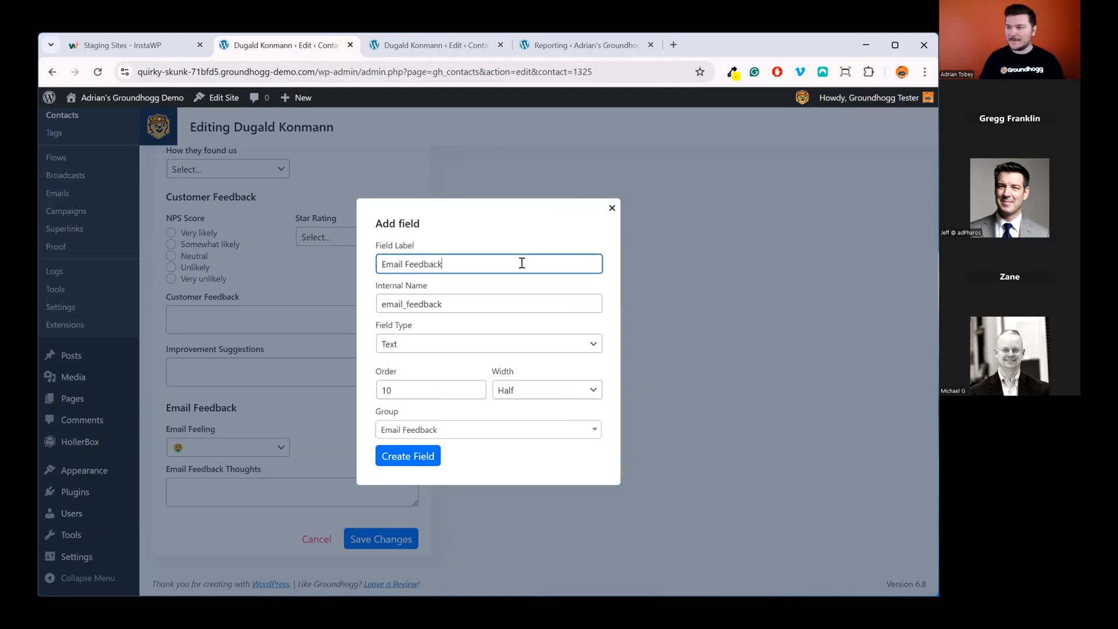
left_click(512, 344)
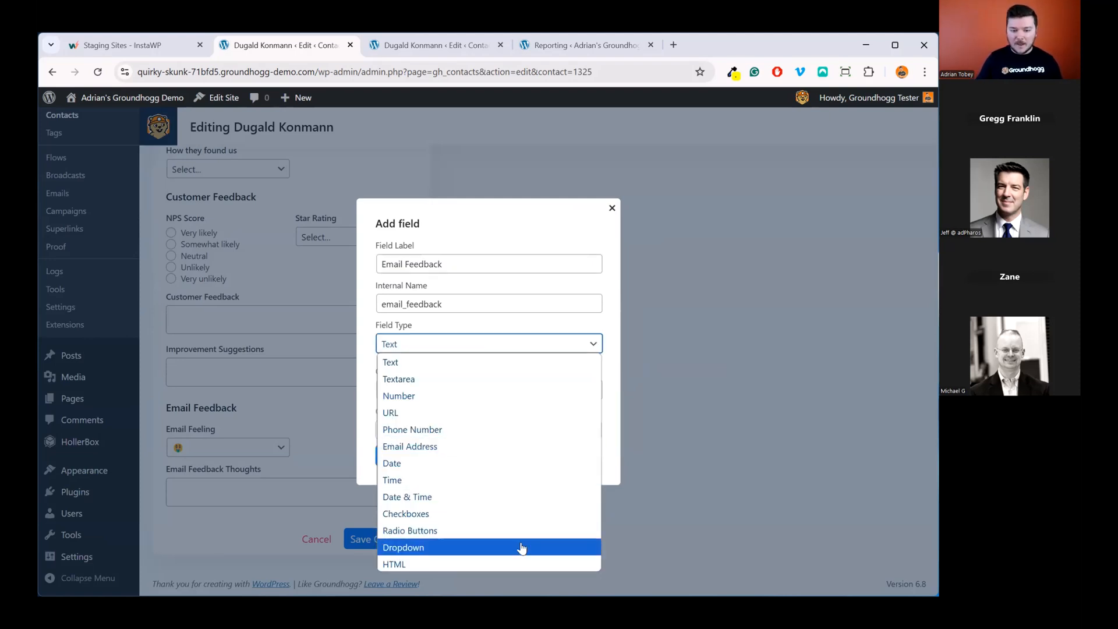
left_click(523, 548)
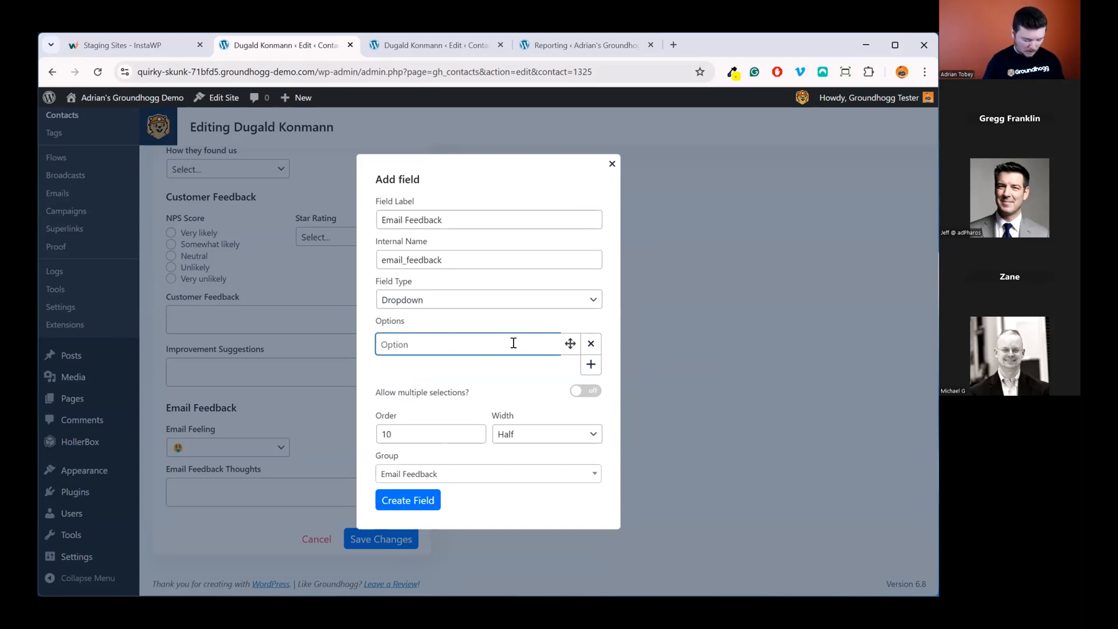
Step: Enter the dropdown options Great, Good, Neutral, Poor and Bad, and create the field
type("Great")
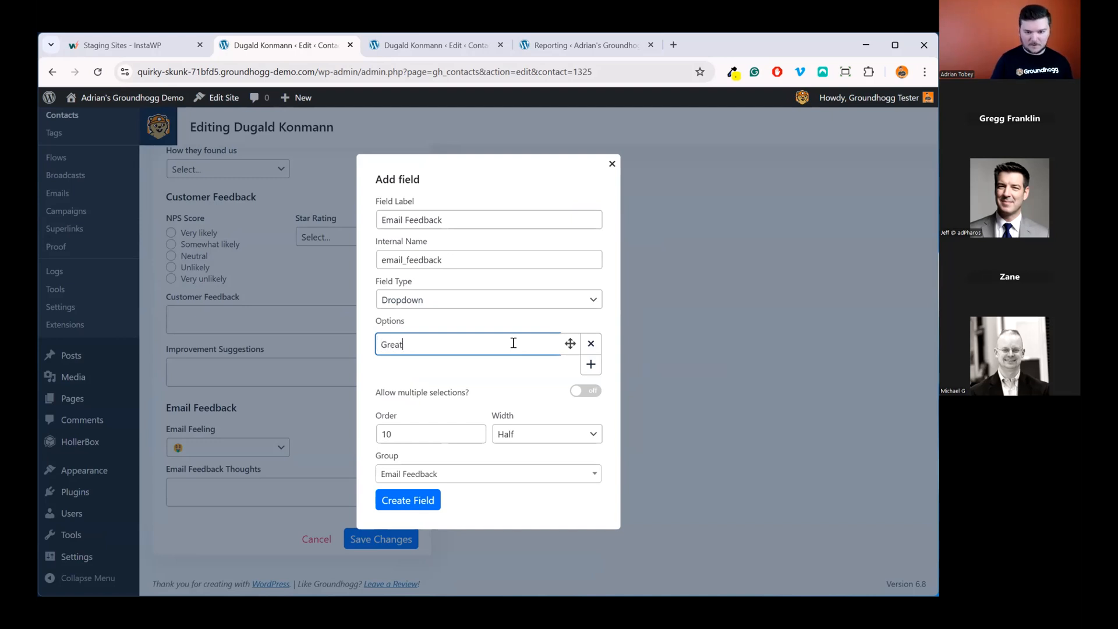
left_click(575, 373)
left_click(469, 354)
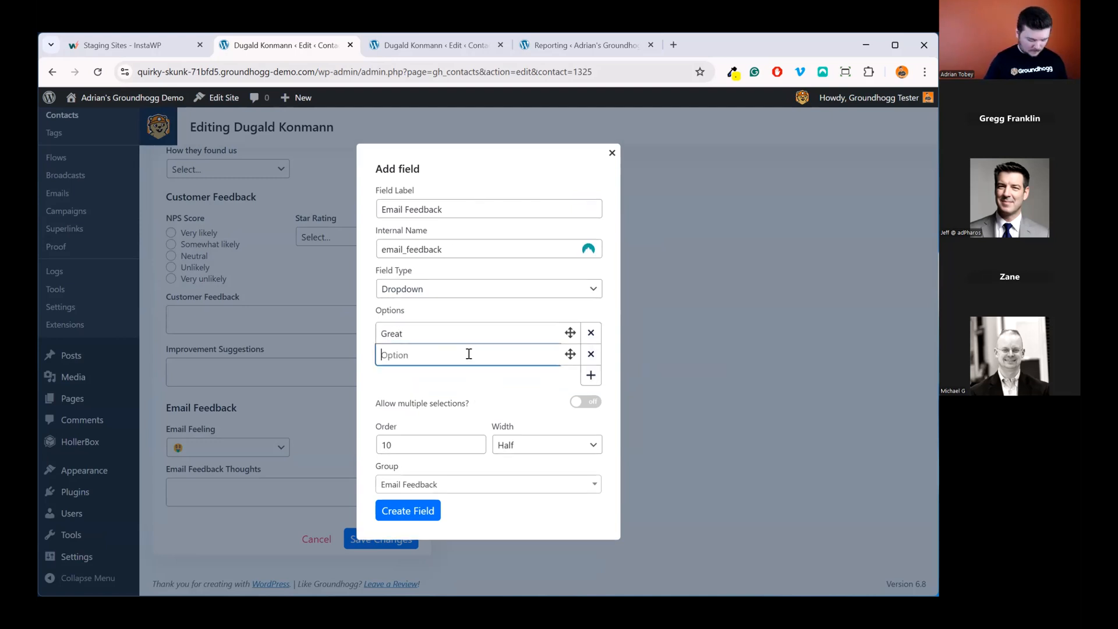
type("Good")
left_click(590, 375)
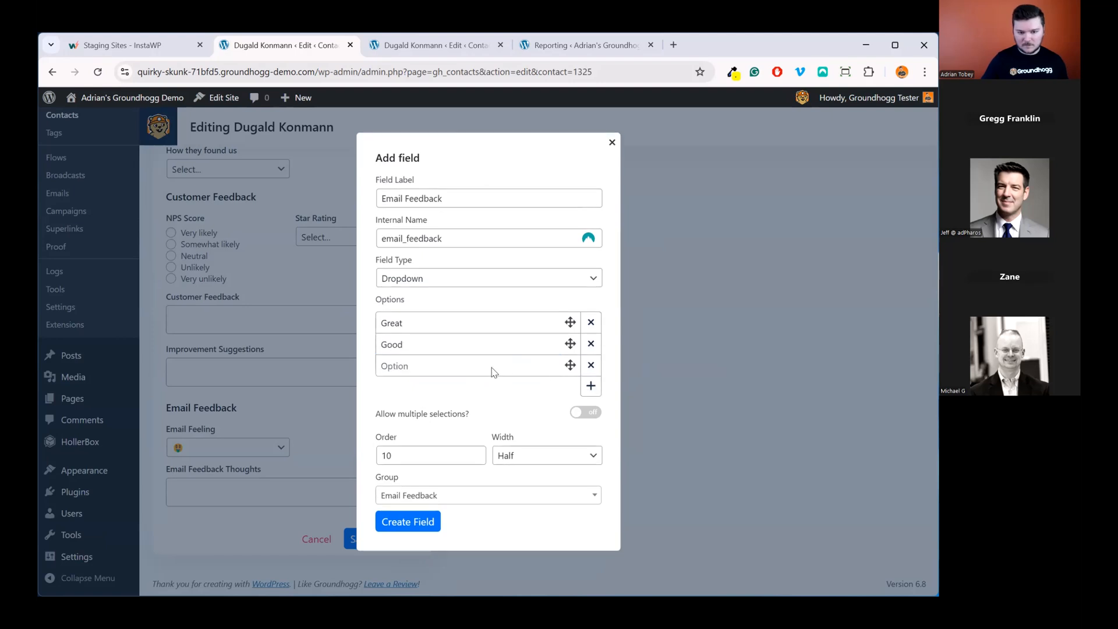
left_click(492, 368)
type("Neut")
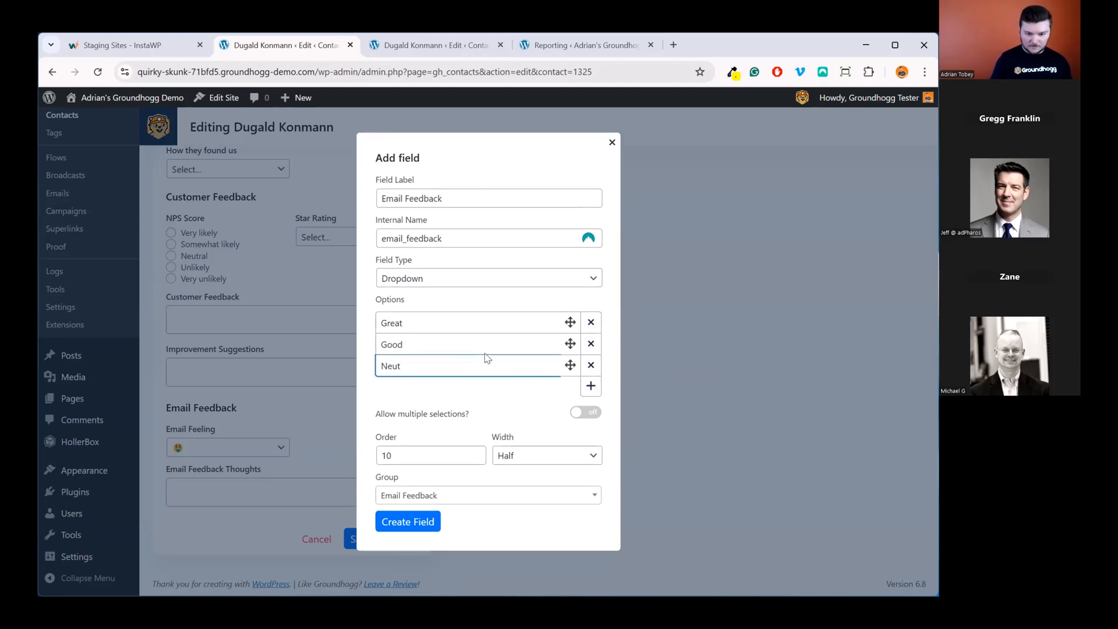
type("ral")
key("Tab")
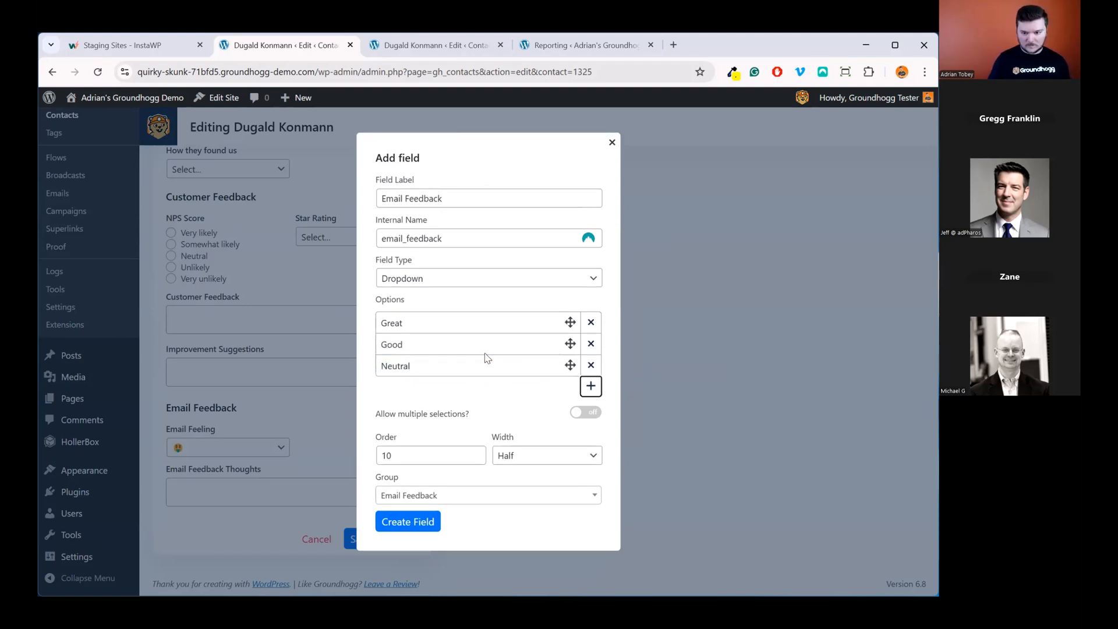
key("Return")
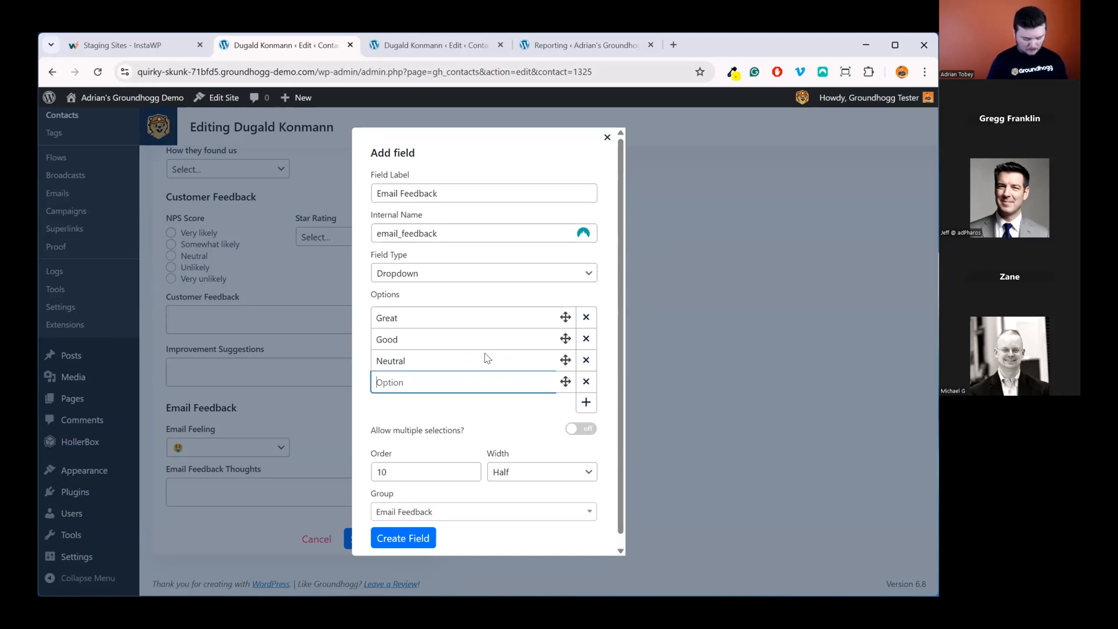
type("Poor")
key("Tab")
key("Return")
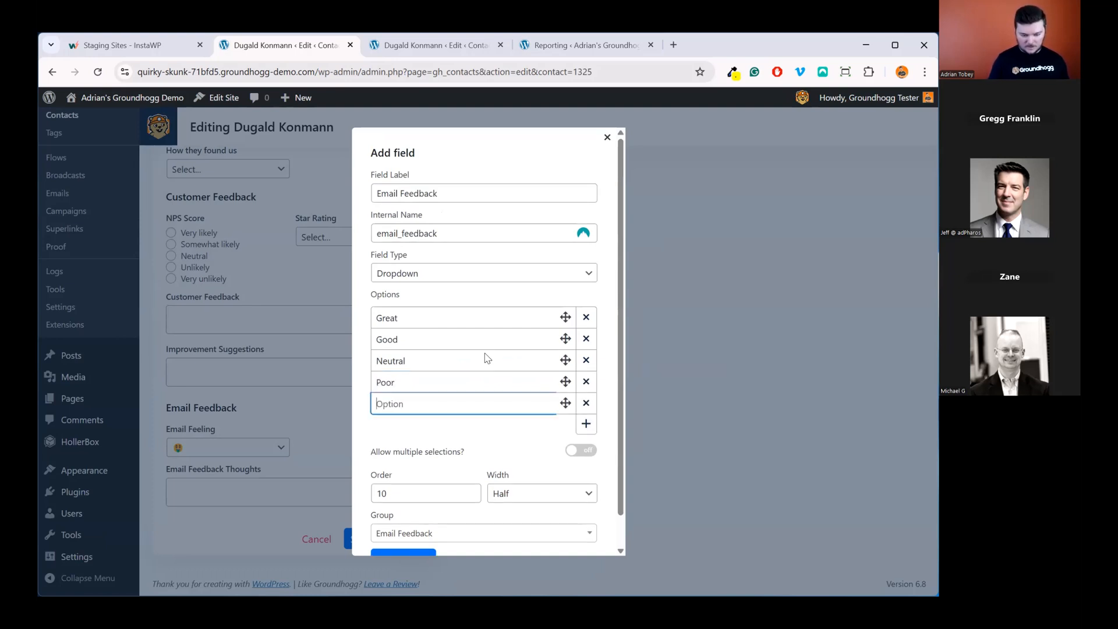
type("Bad")
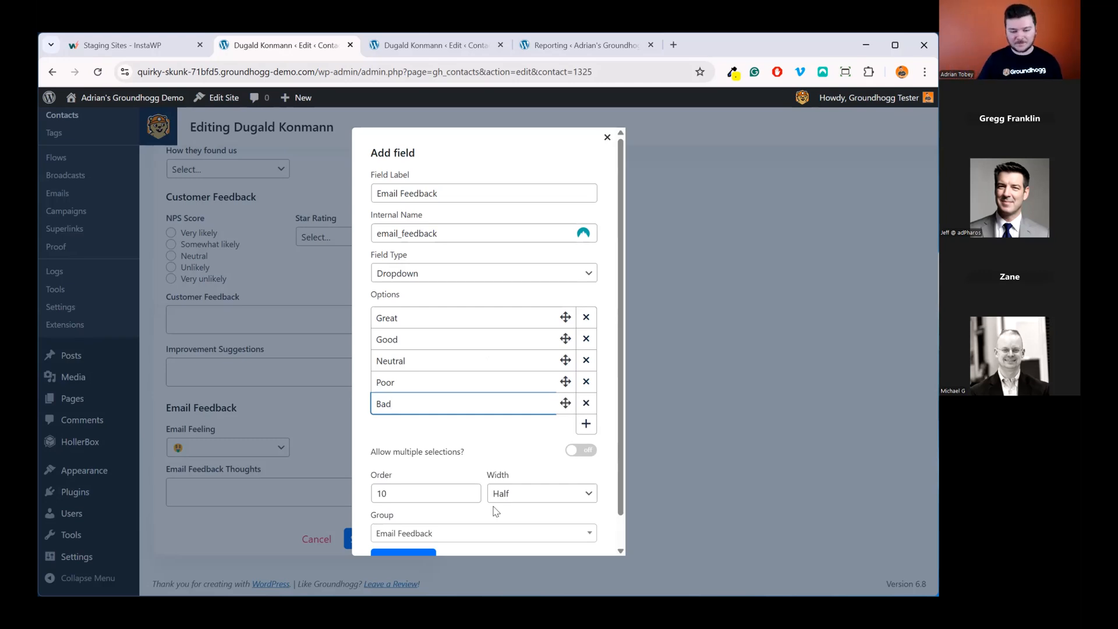
scroll(494, 508, "down", 1)
left_click(403, 528)
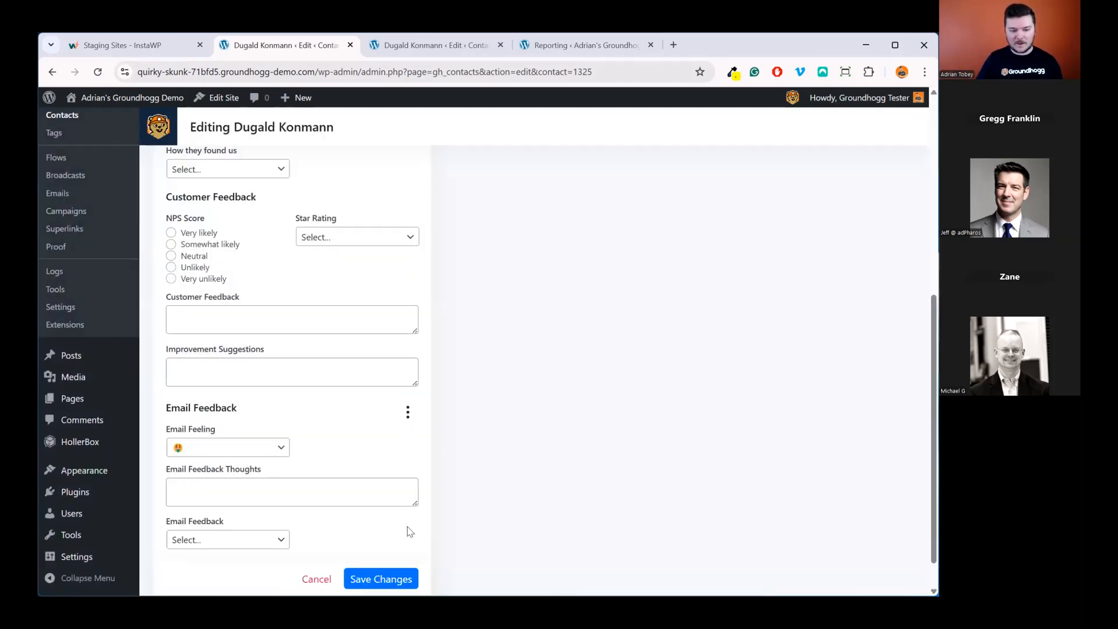
Step: Go through the choices of the contact's new Email Feedback dropdown and return it to "Select..."
scroll(219, 512, "down", 1)
left_click(220, 501)
left_click(219, 533)
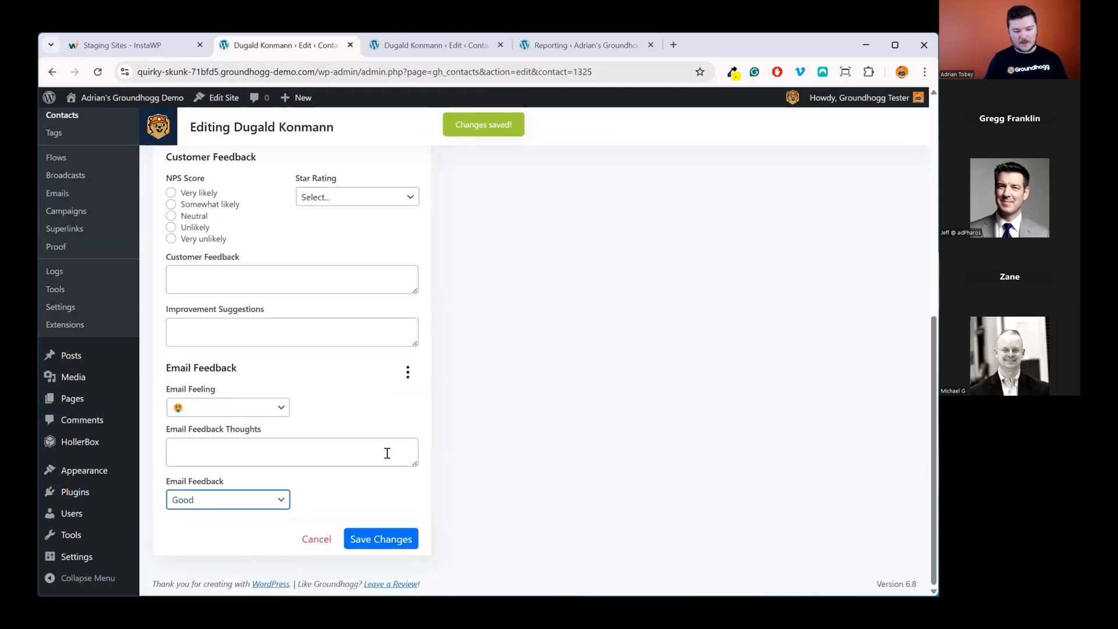
key("Down")
key("Down")
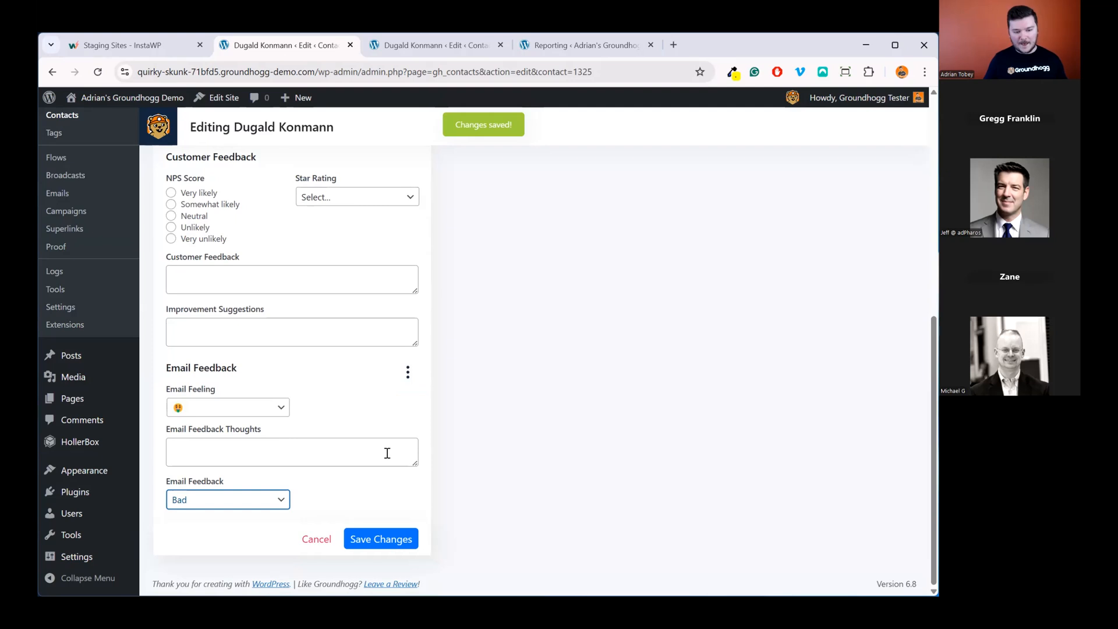
key("Up")
key("Up")
left_click(614, 404)
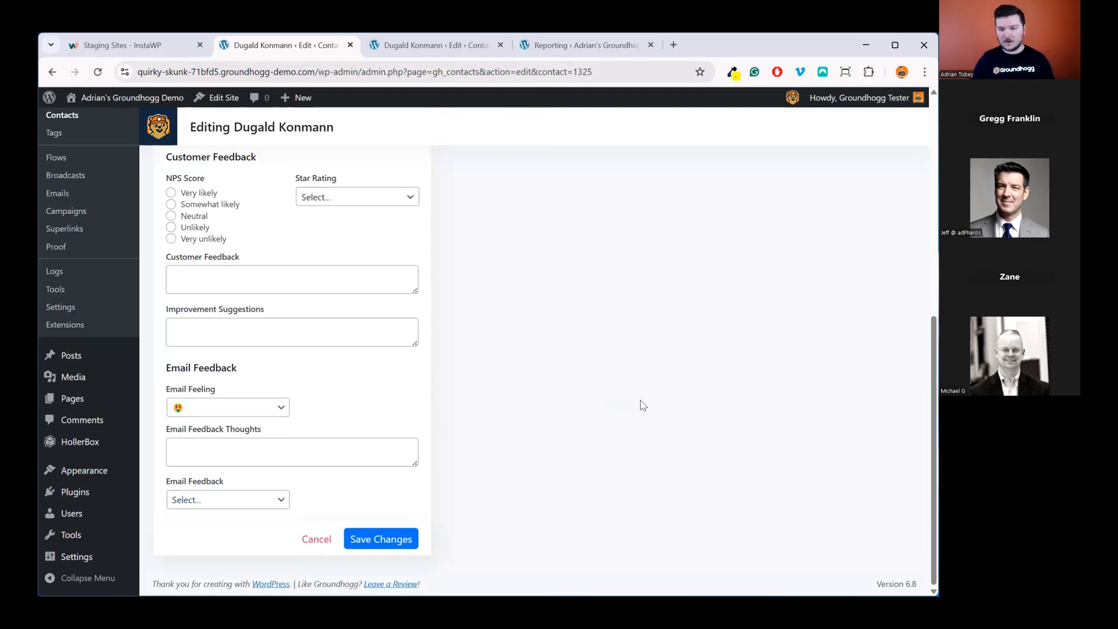
Step: Leave the contact record and open the list of superlinks
scroll(610, 438, "up", 8)
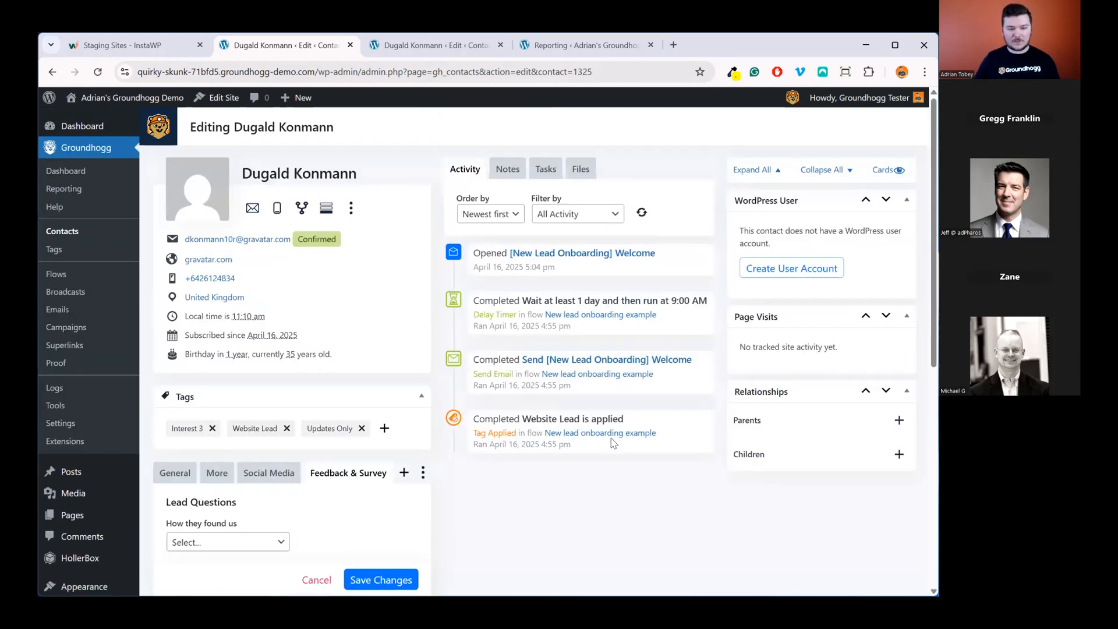
left_click(113, 345)
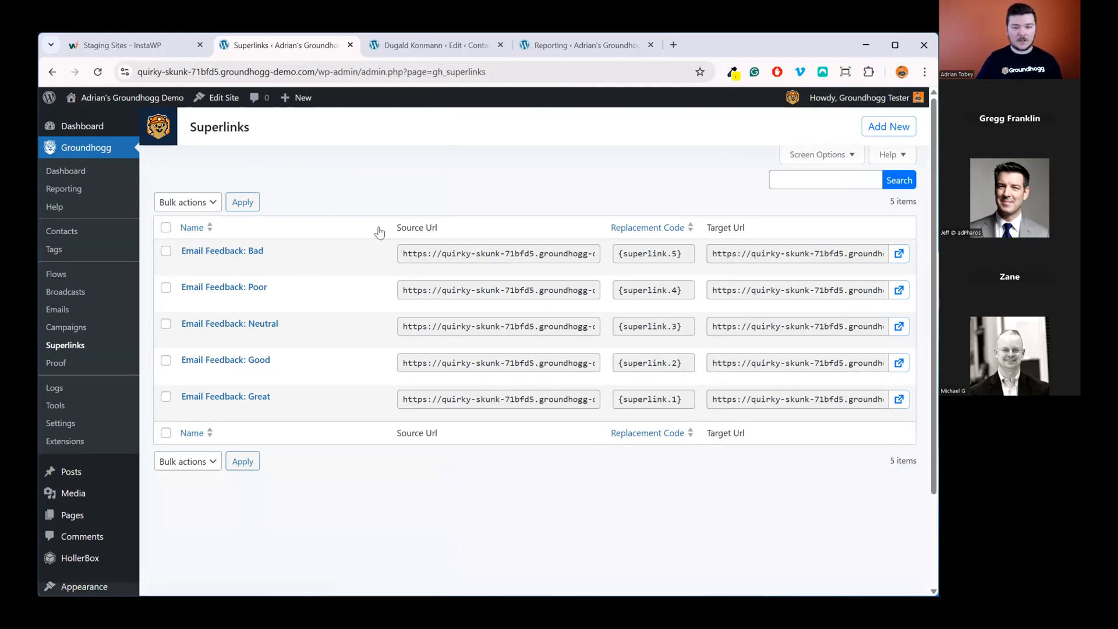
left_click(889, 126)
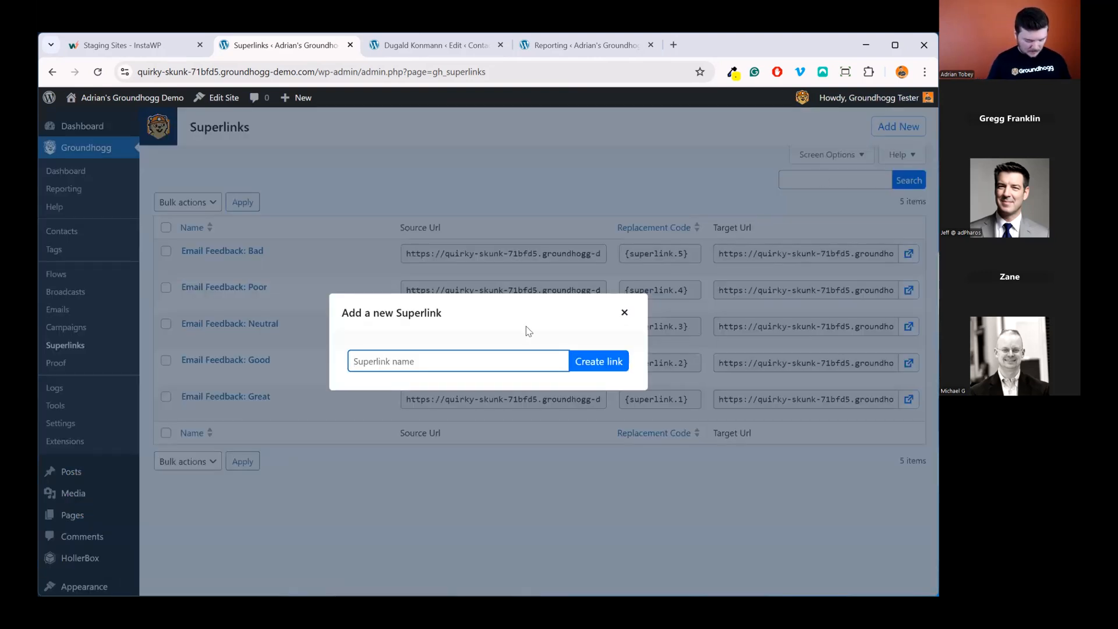
type("Email Fee")
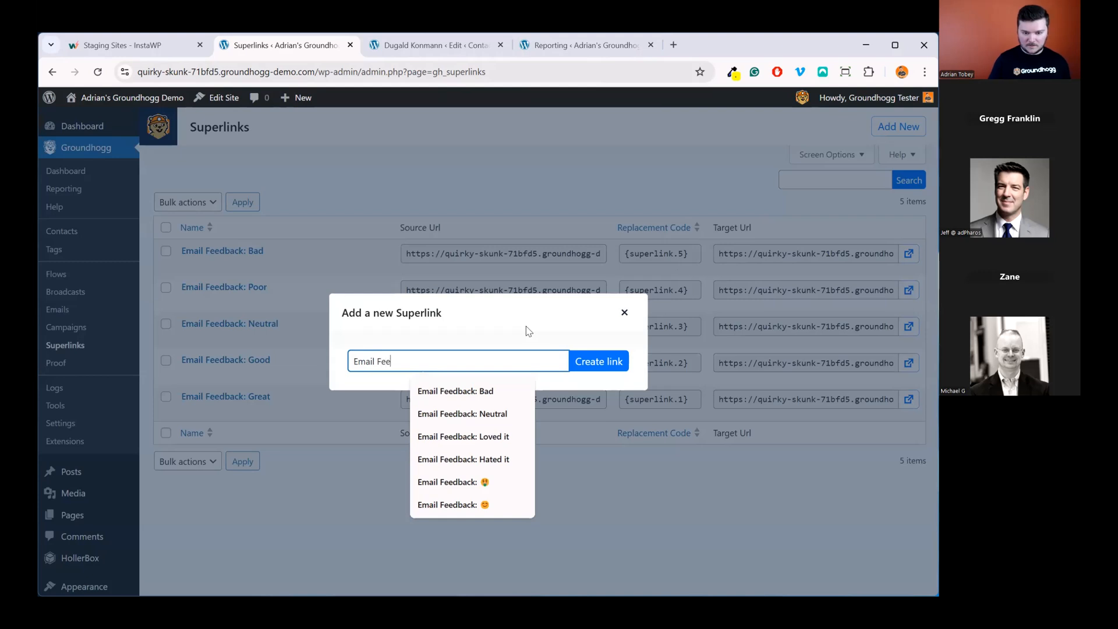
type("dback")
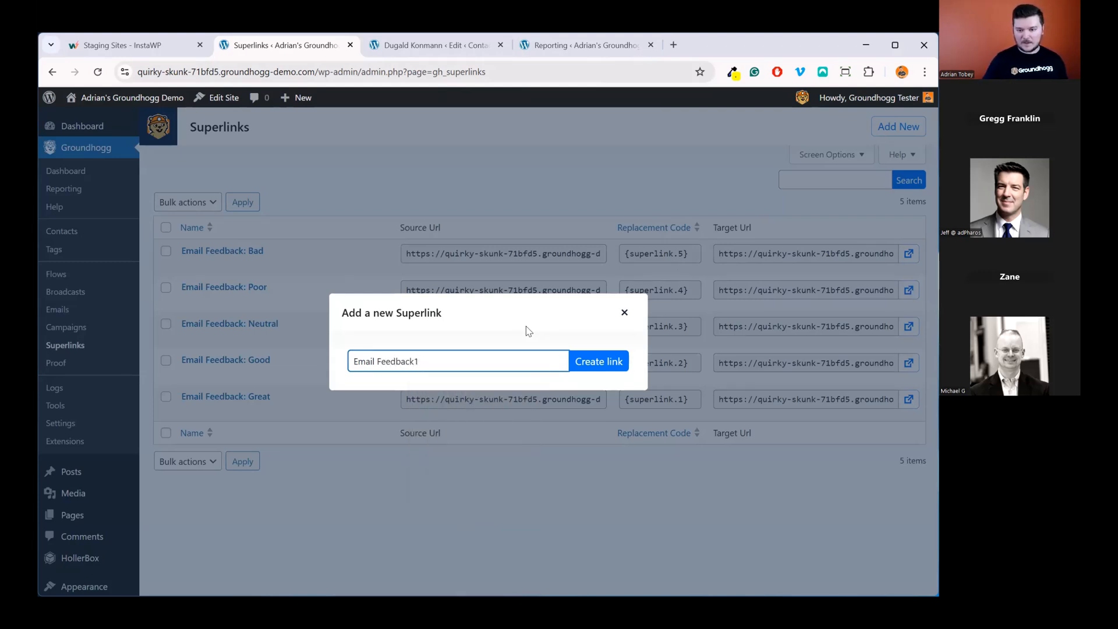
left_click(625, 313)
Step: Delete all five existing Email Feedback superlinks in bulk and dismiss the resulting notice
left_click(165, 227)
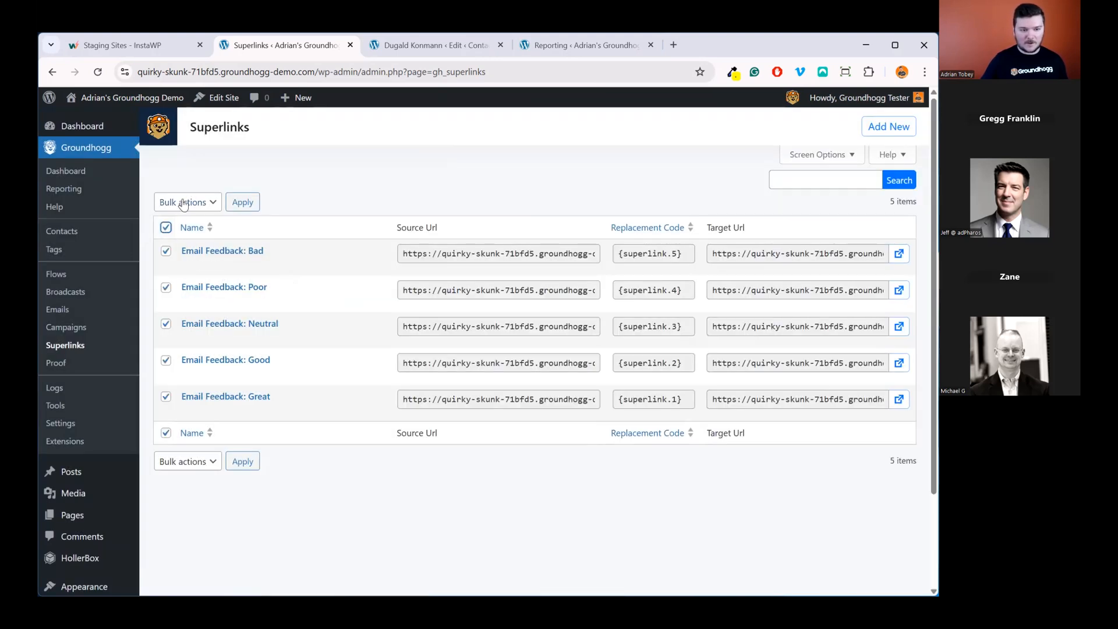
left_click(184, 202)
left_click(199, 232)
left_click(242, 202)
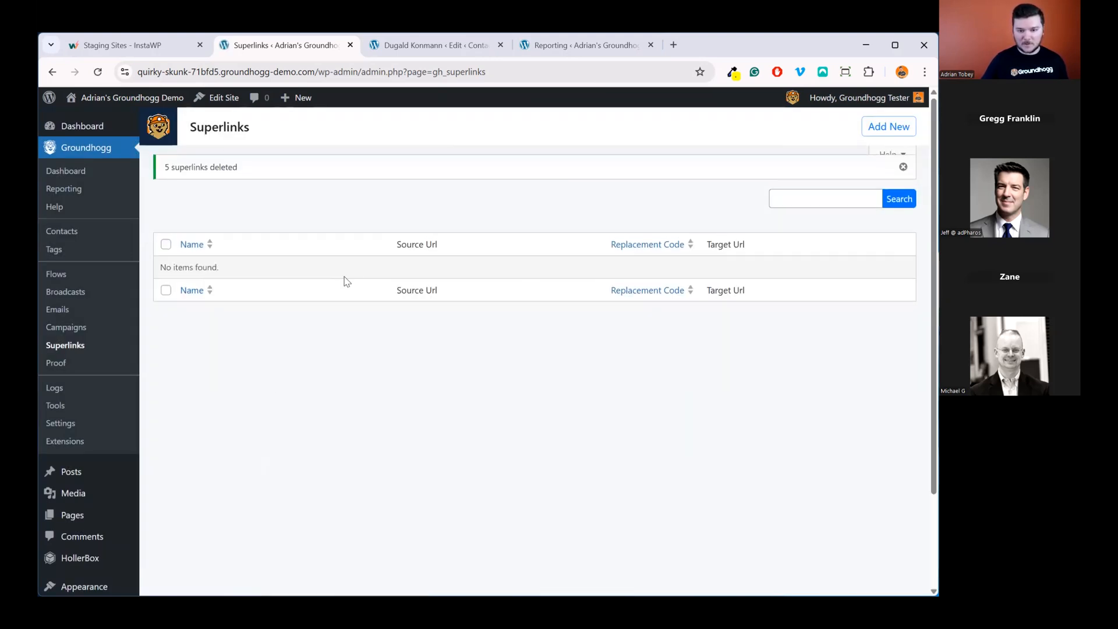
left_click(903, 167)
Step: Create a new superlink named "Email Feedback: Great"
left_click(892, 127)
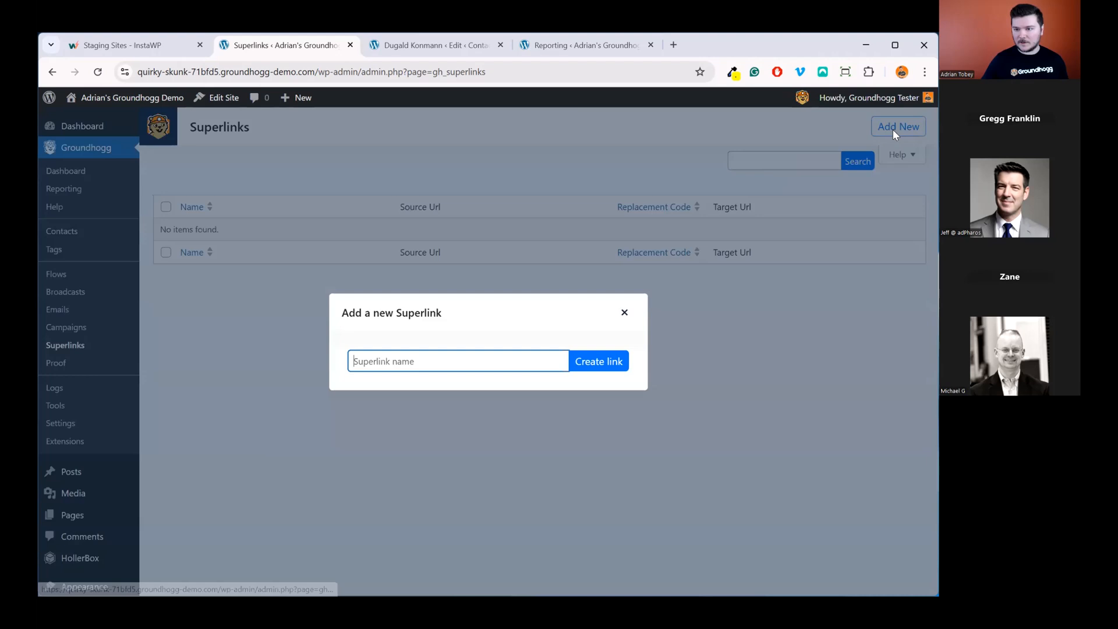
left_click(467, 360)
type("Email Feed")
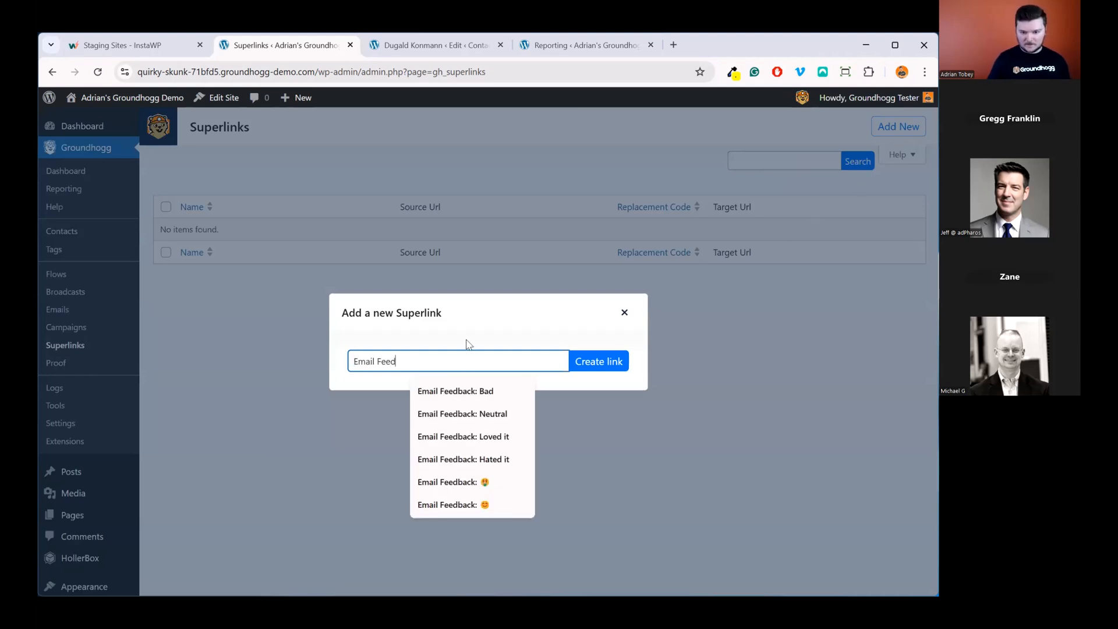
key("Down")
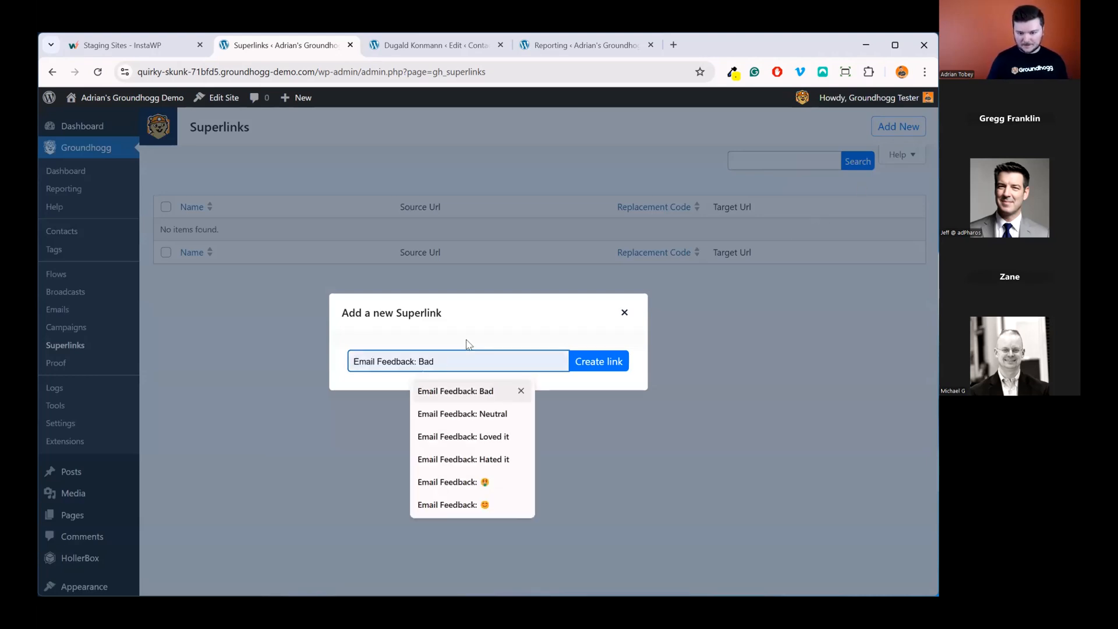
key("Return")
key("BackSpace")
key("BackSpace")
key("BackSpace")
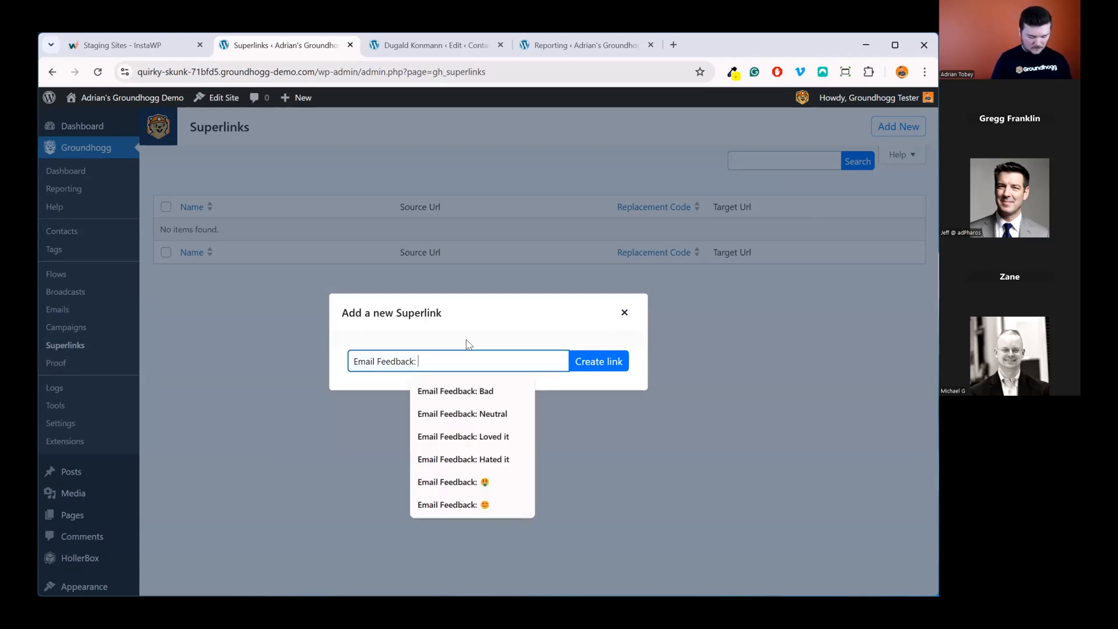
type("G")
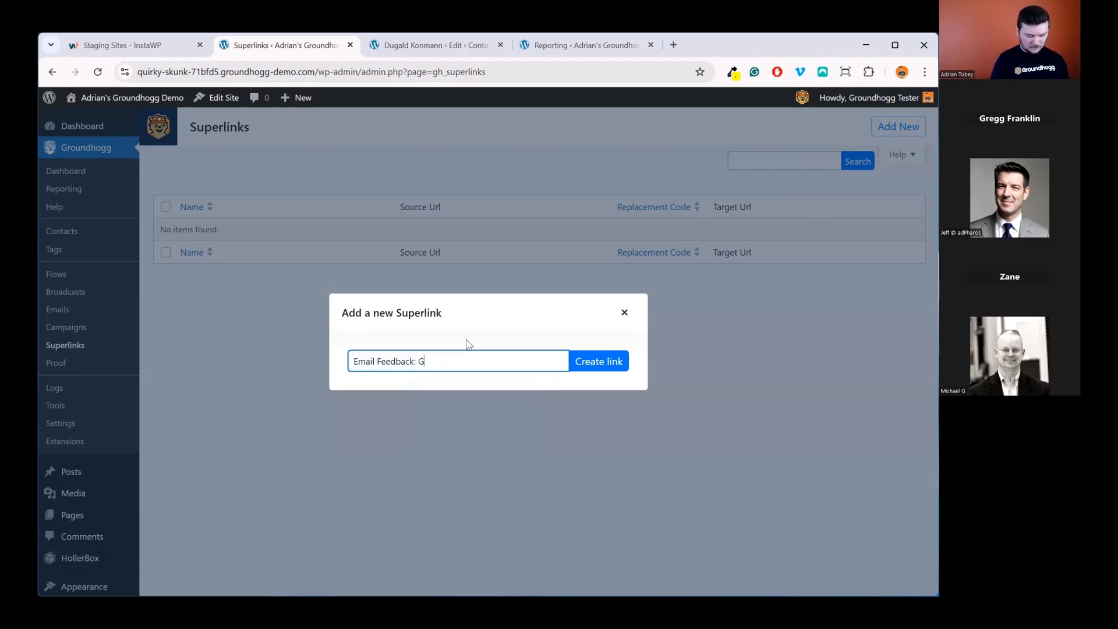
type("Reareat")
key("Return")
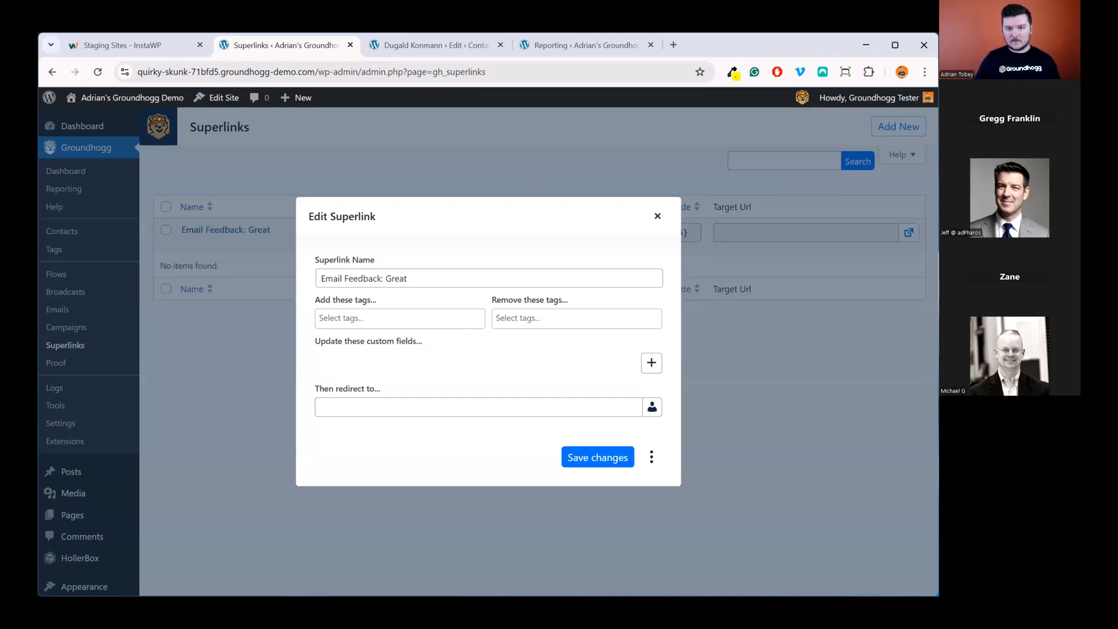
Step: Set the superlink's redirect target to the site's sample-page by searching for "sam"
left_click(496, 409)
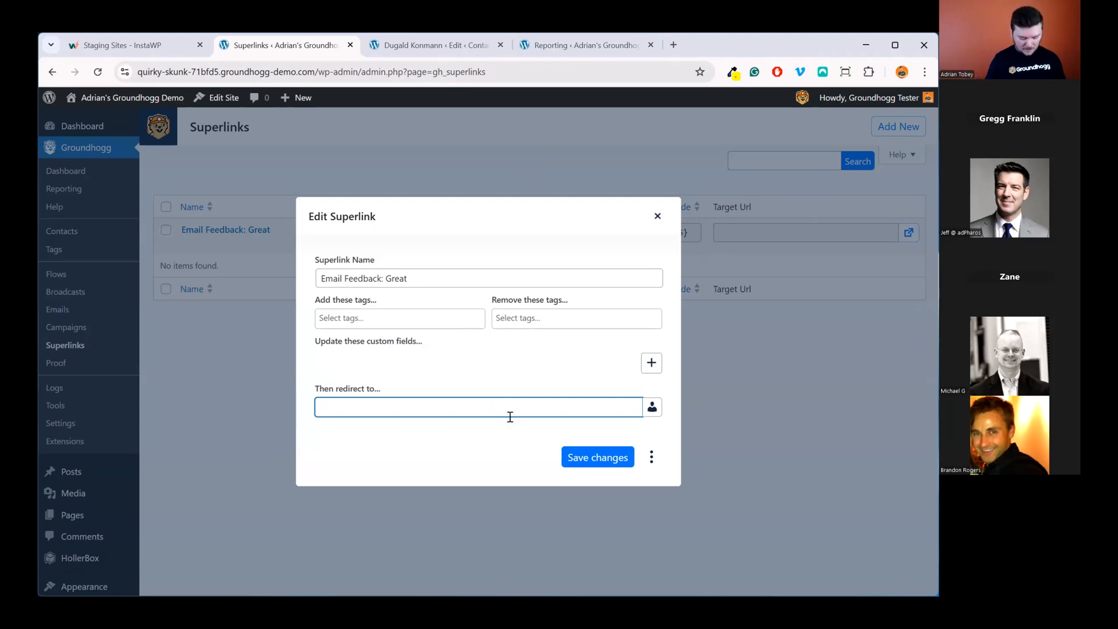
type("sam")
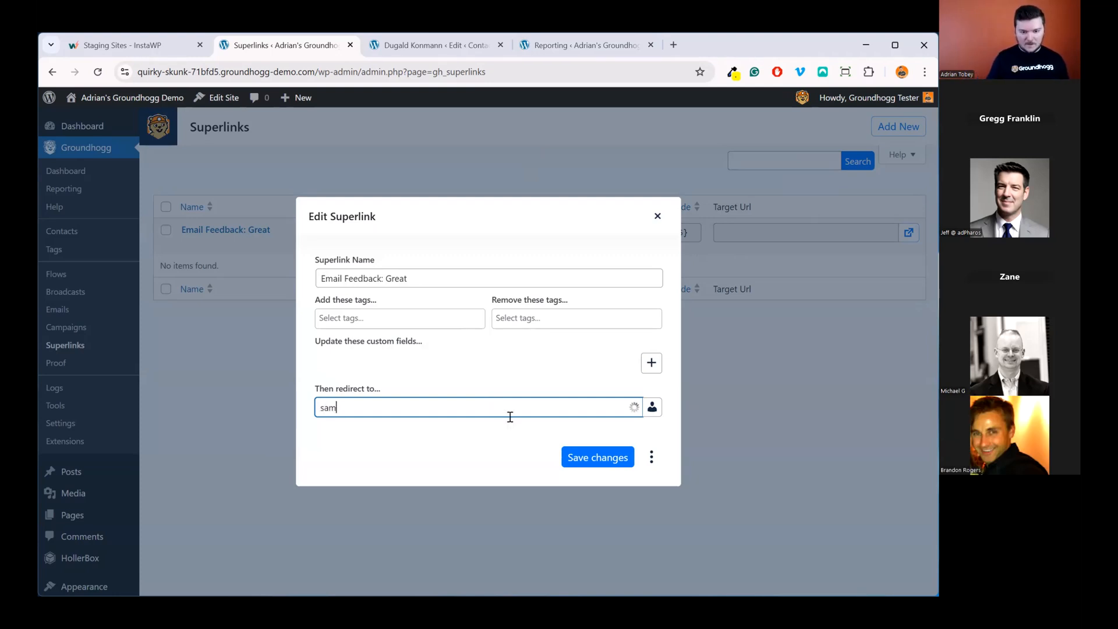
left_click(494, 429)
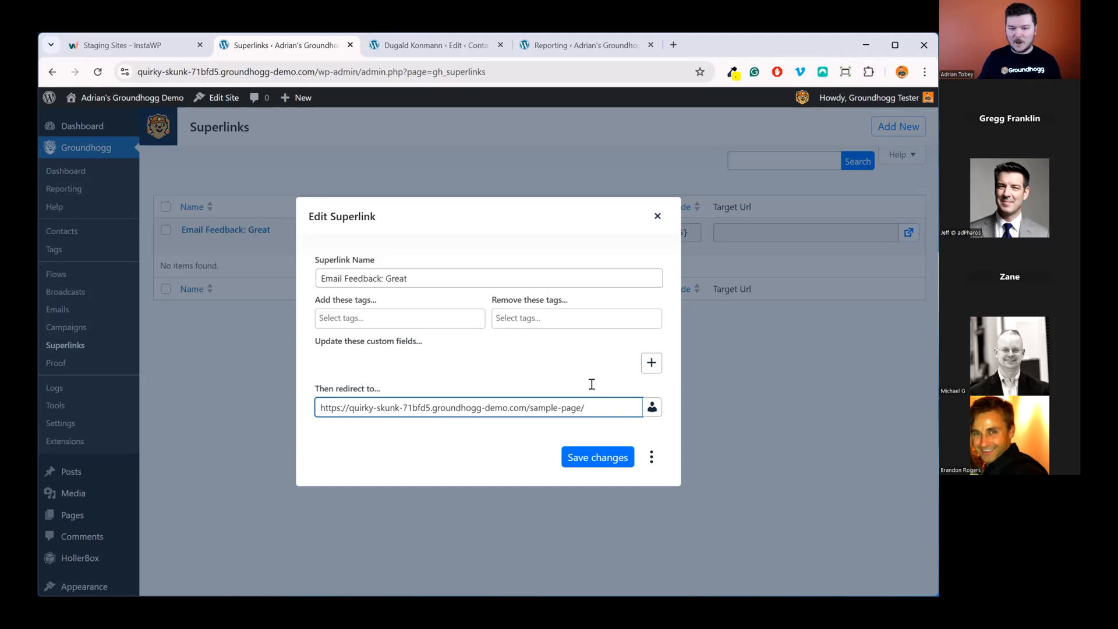
Step: View the example feedback landing page at groundhogg.io/feedback in a new browser tab
left_click(673, 44)
type("groundhogg.io/wp-")
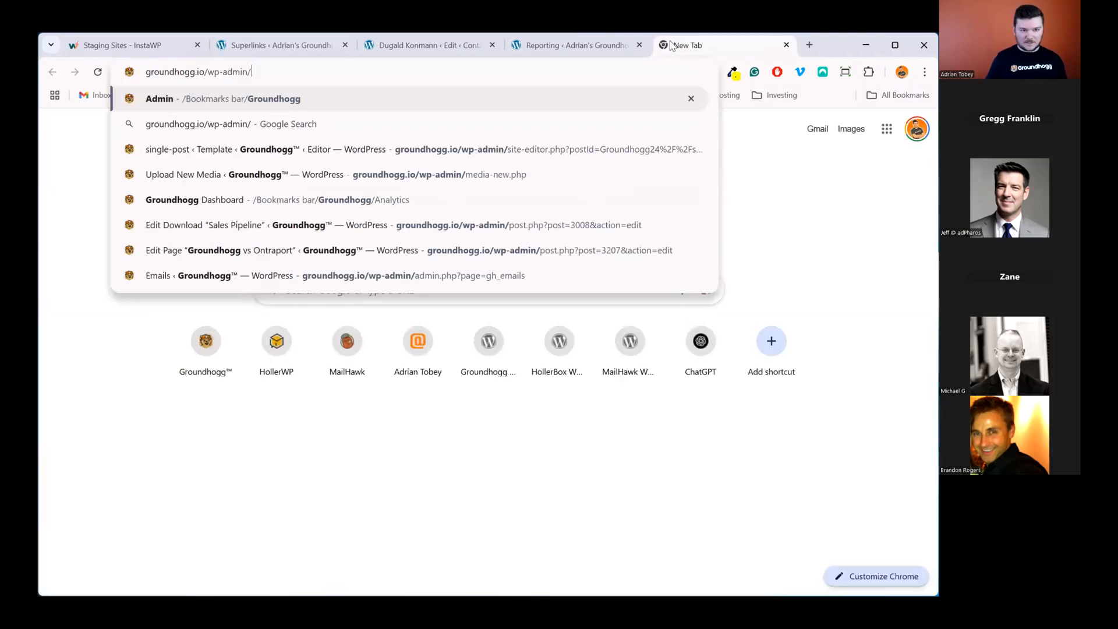
key("BackSpace")
key("BackSpace")
key("BackSpace")
key("BackSpace")
type("fe")
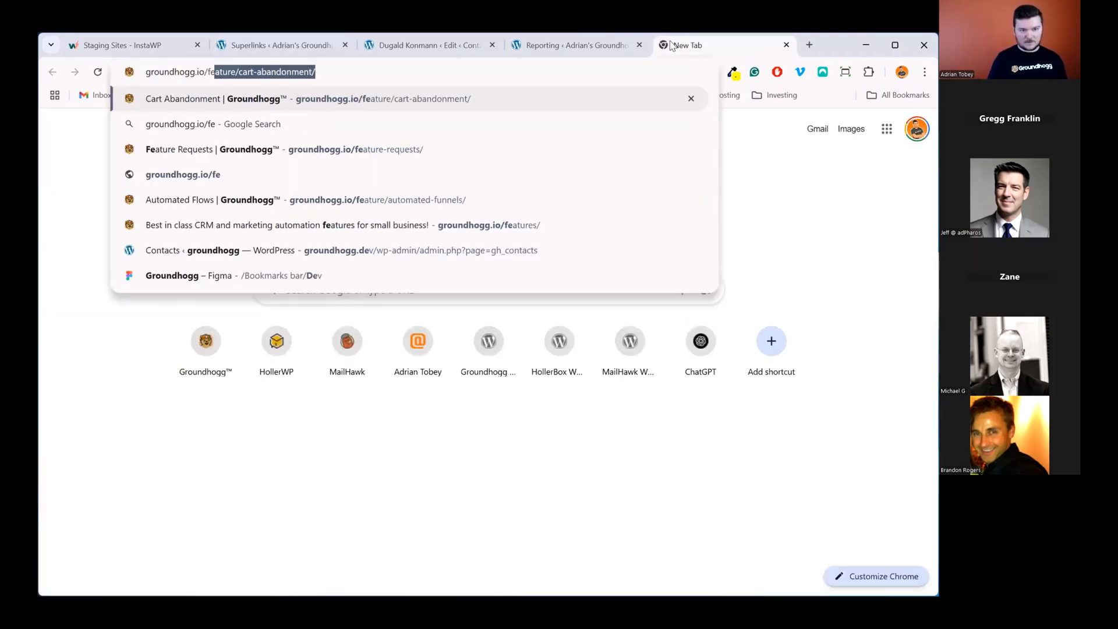
type("edback")
key("Return")
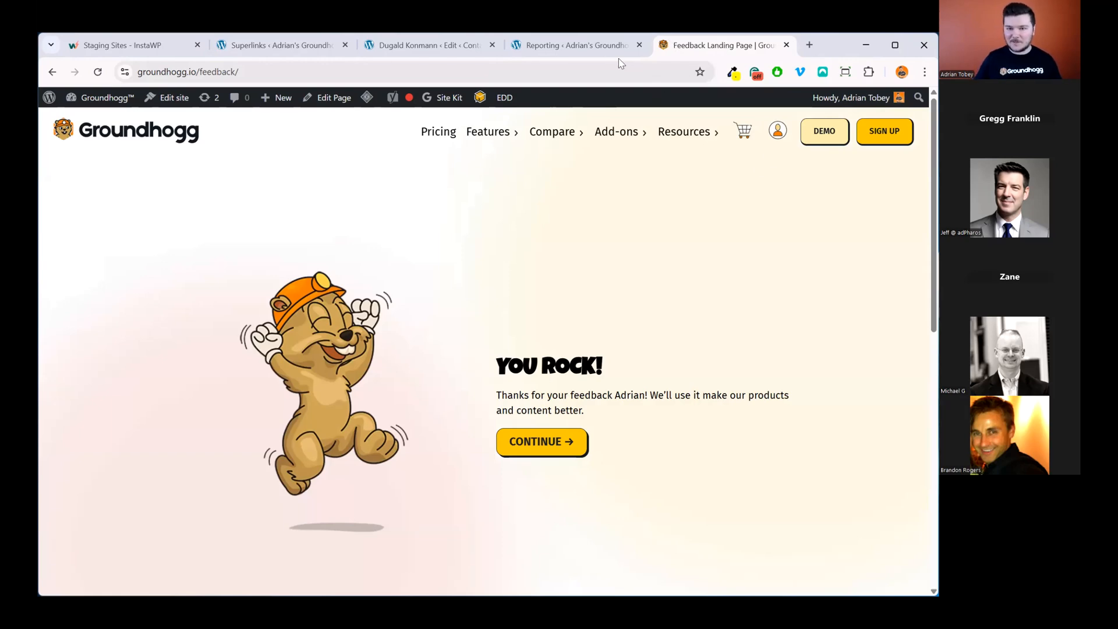
Step: Return to the superlink being edited and highlight its redirect URL without changing it
key("ctrl+shift+Tab")
key("ctrl+shift+Tab")
key("ctrl+shift+Tab")
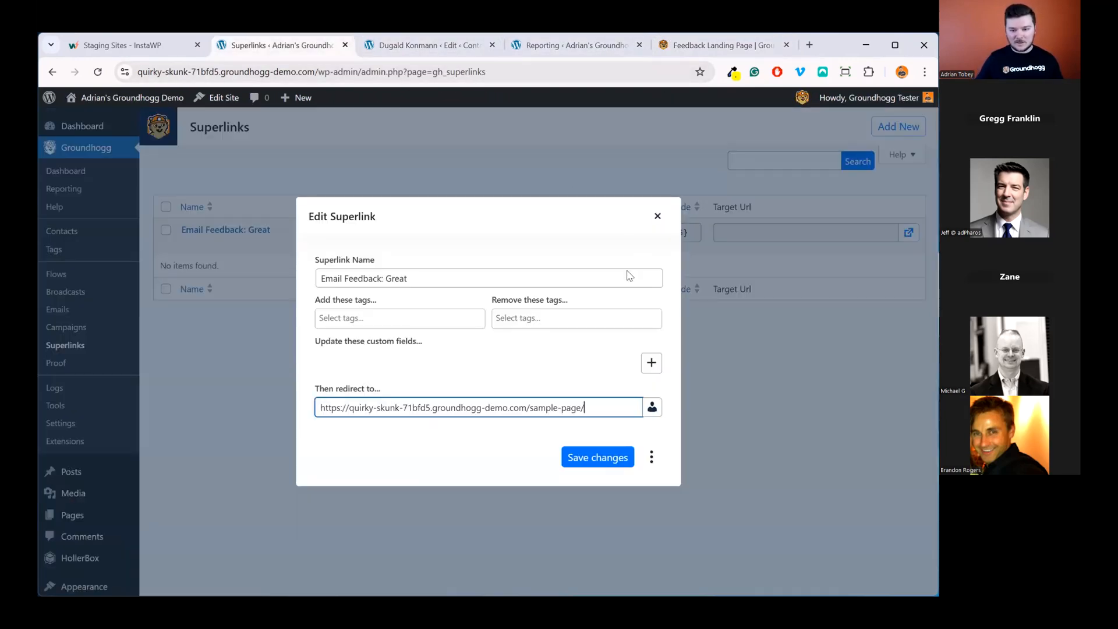
left_click_drag(599, 406, 282, 412)
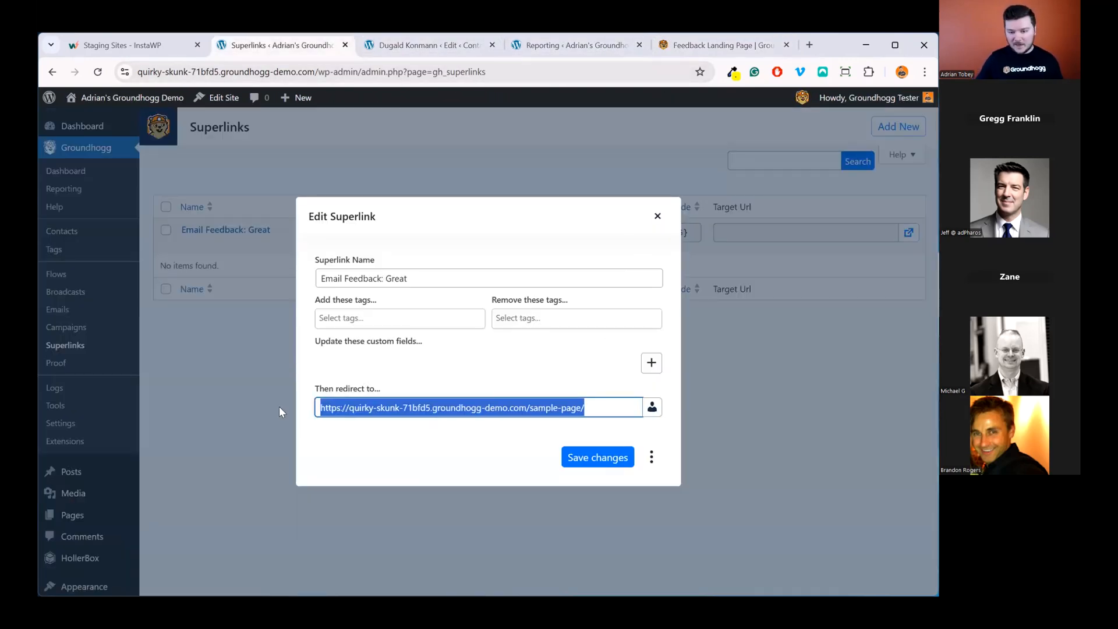
left_click(480, 368)
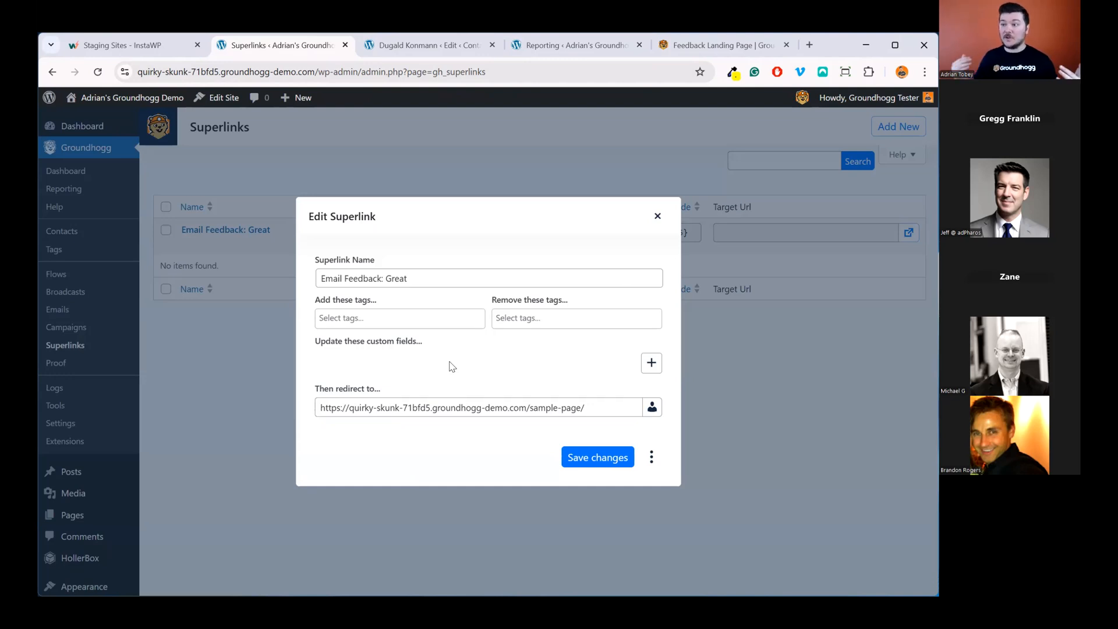
Step: Make the superlink set the custom field email_feedback to "Great", save it and close its editor
left_click(649, 365)
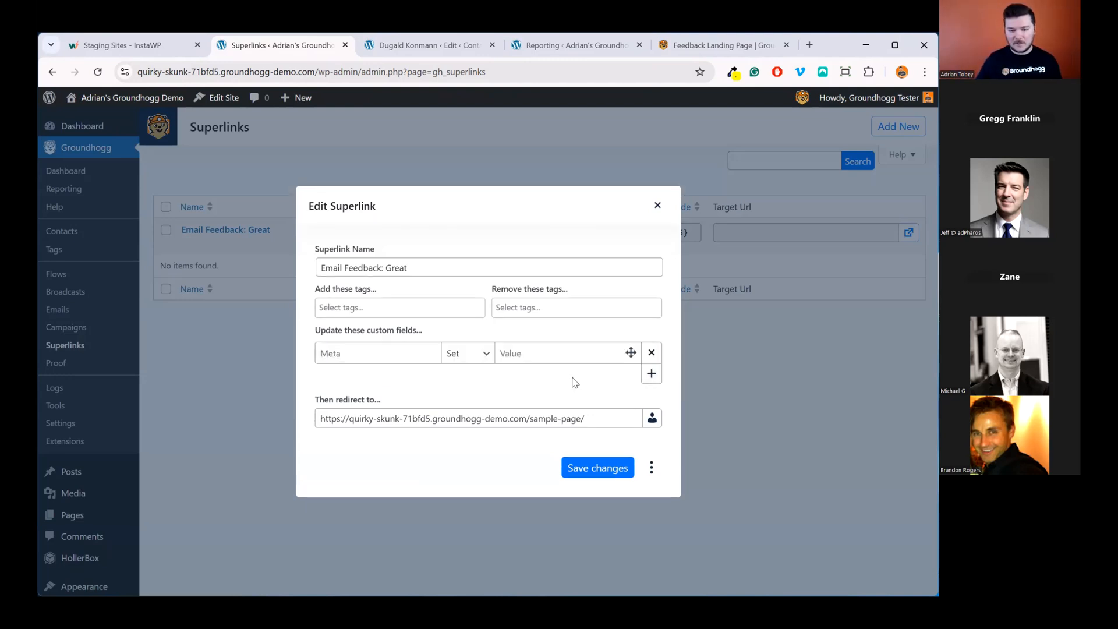
left_click(383, 353)
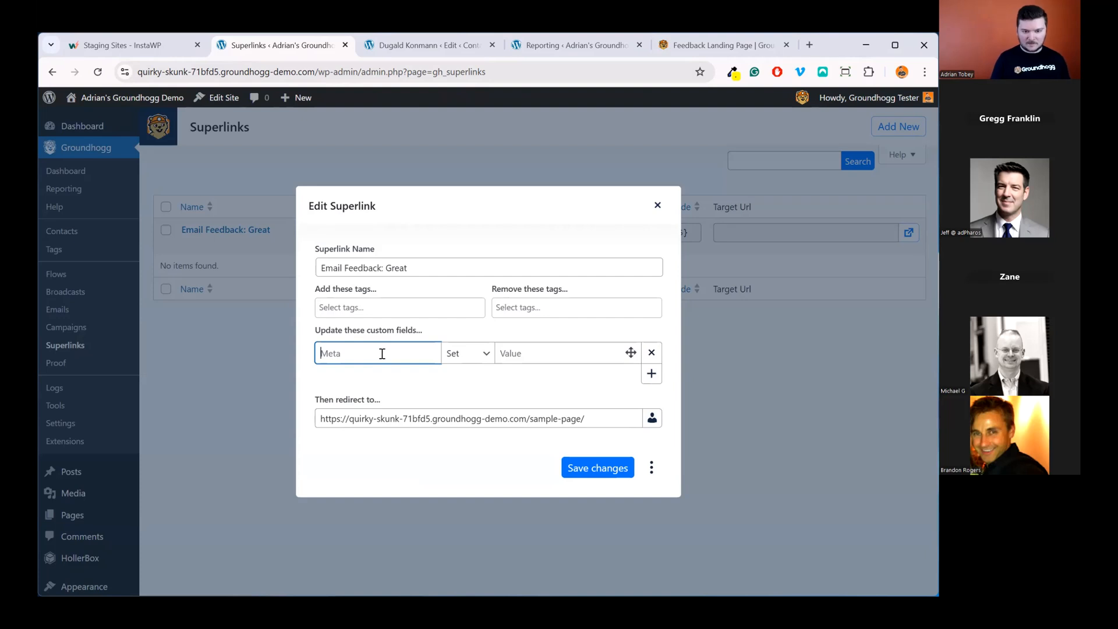
type("email")
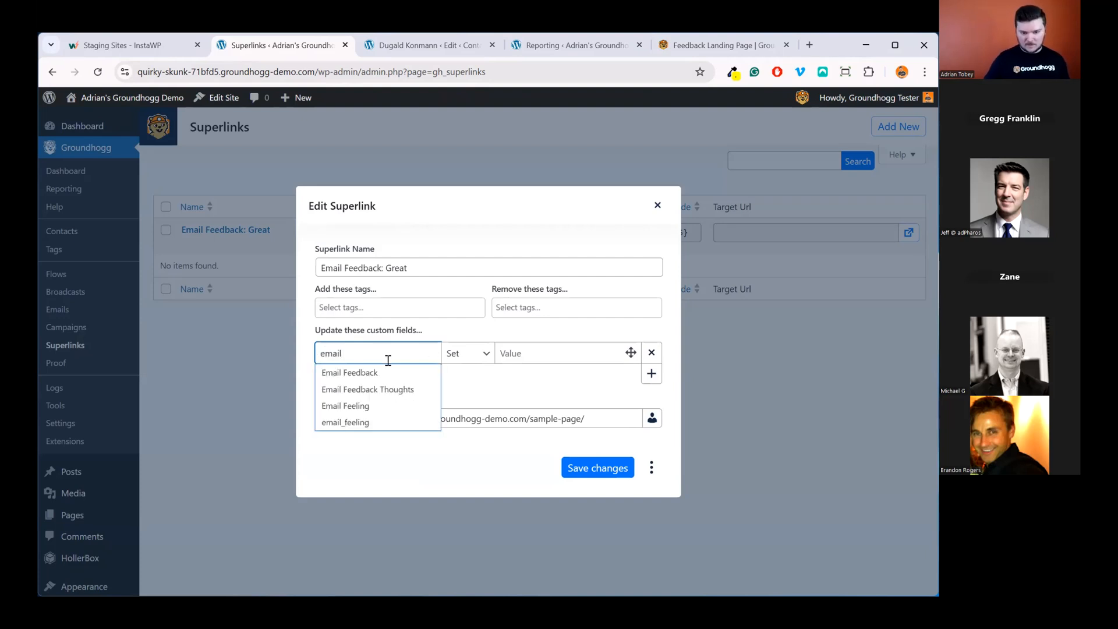
left_click(388, 376)
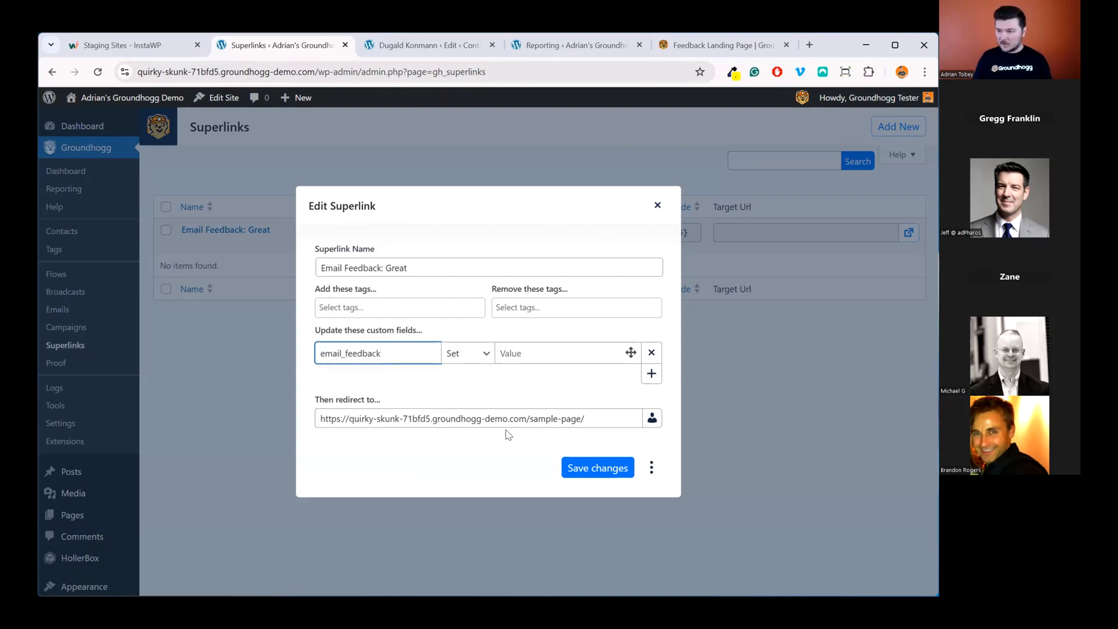
left_click(532, 357)
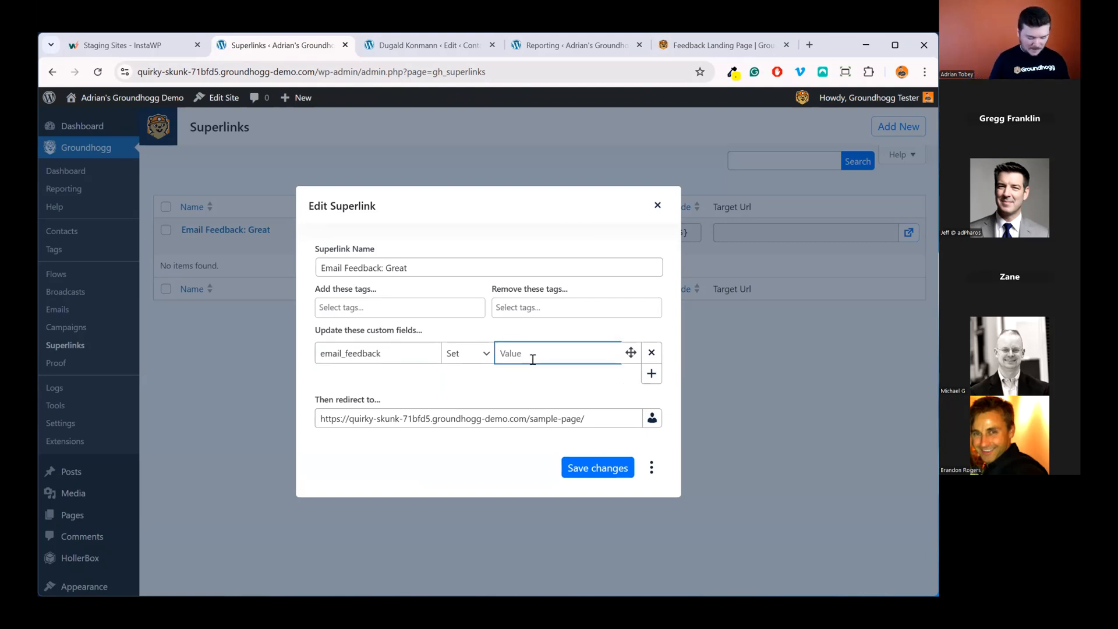
type("Great")
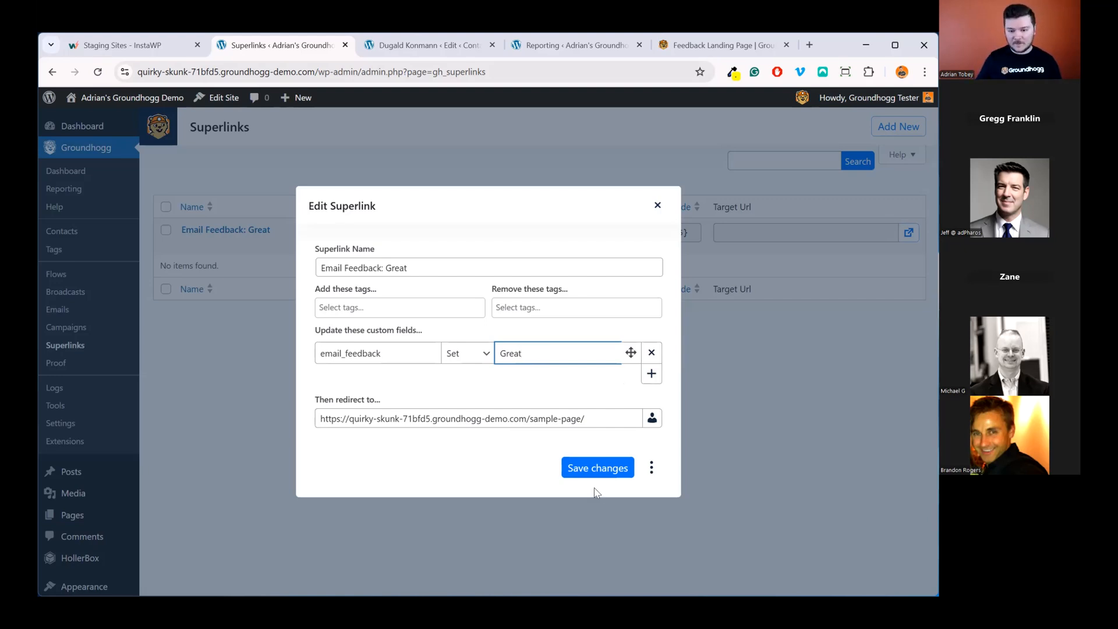
left_click(598, 473)
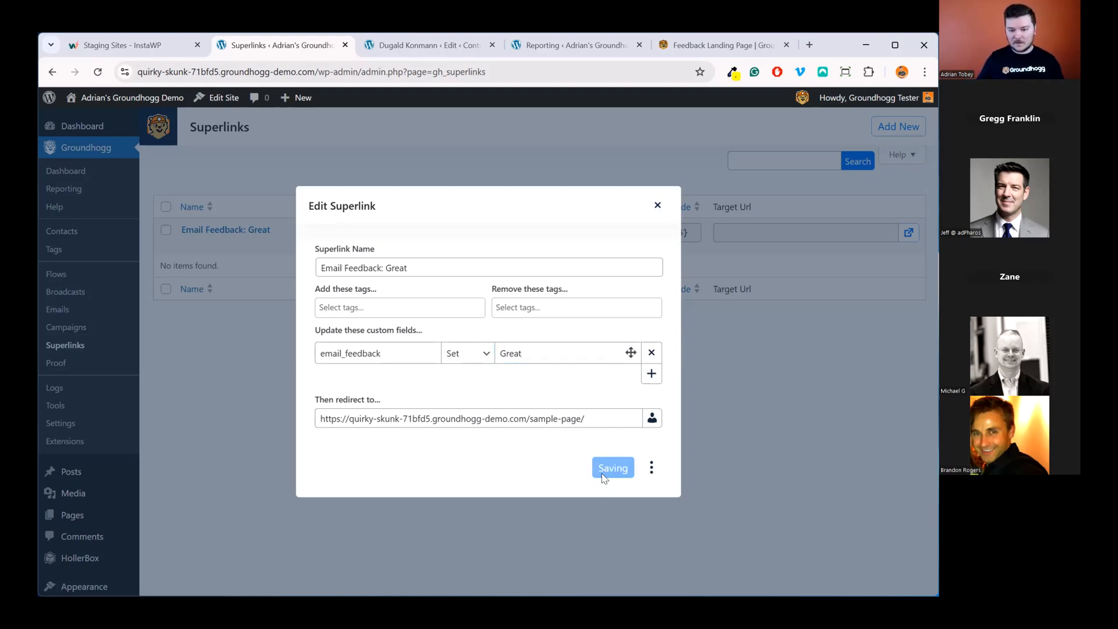
left_click(658, 207)
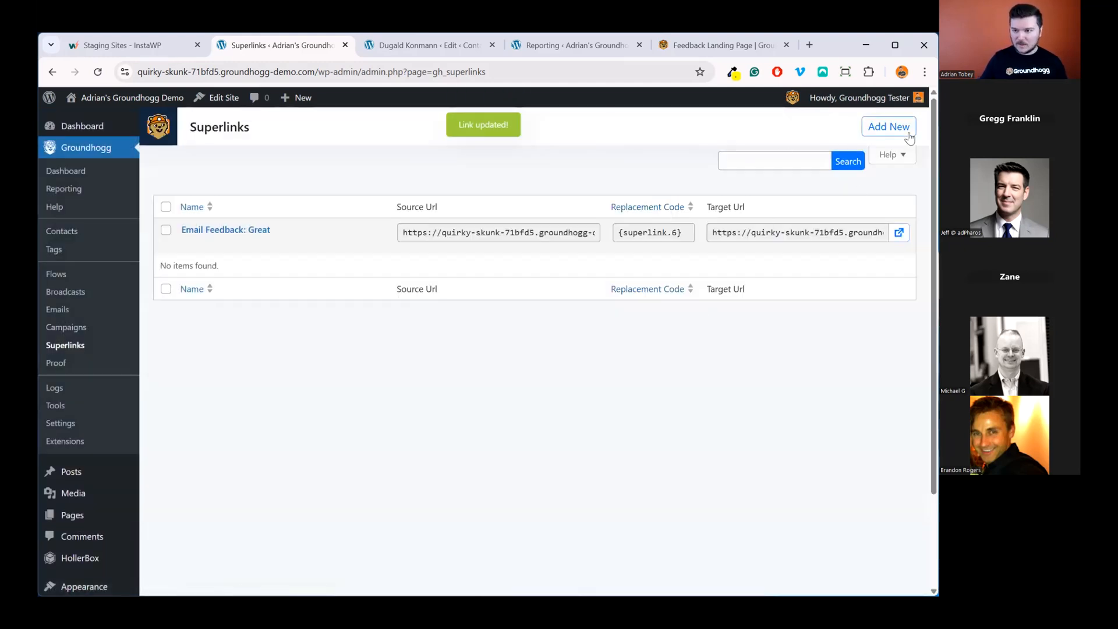
Step: Create a new superlink named "Email Feedback: Good"
left_click(891, 126)
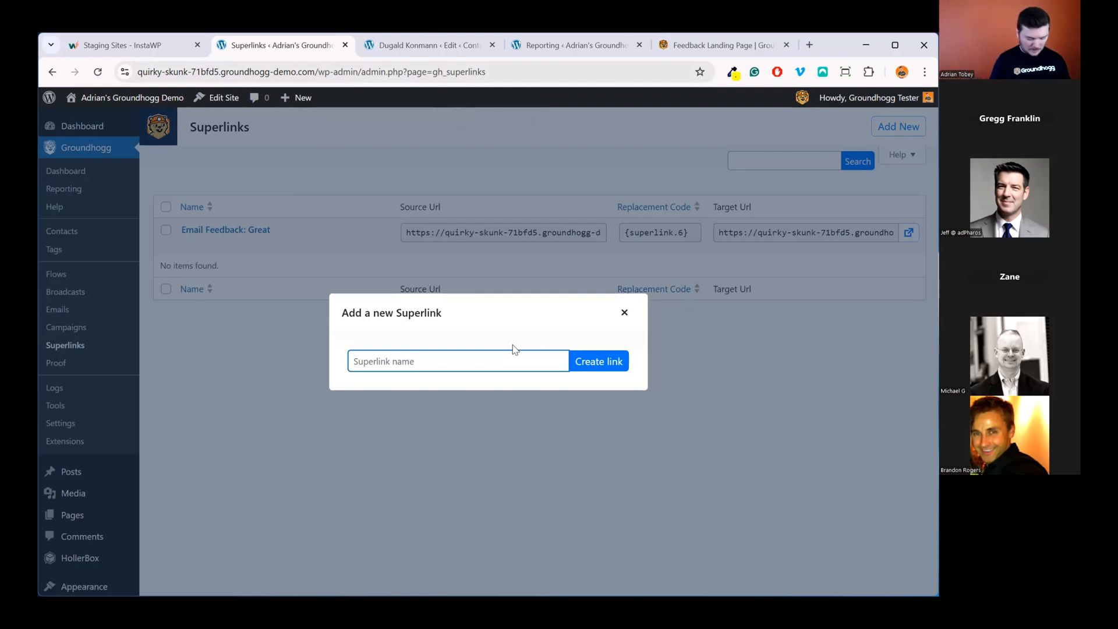
type("Email ")
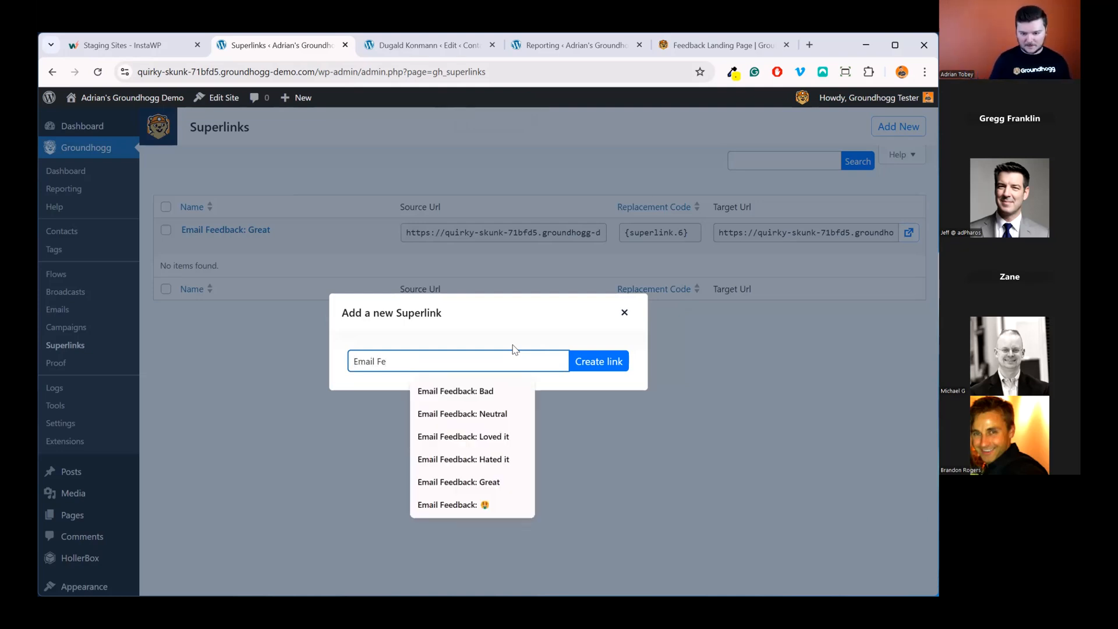
type("Fe")
key("Down")
key("Return")
key("BackSpace")
key("BackSpace")
key("BackSpace")
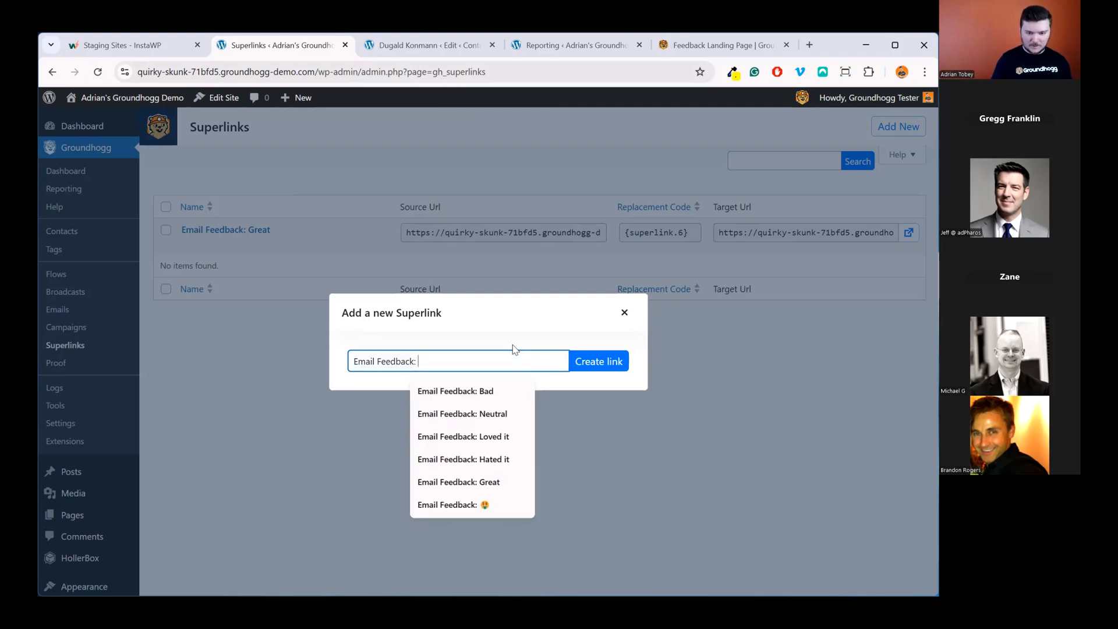
type("Good")
key("Return")
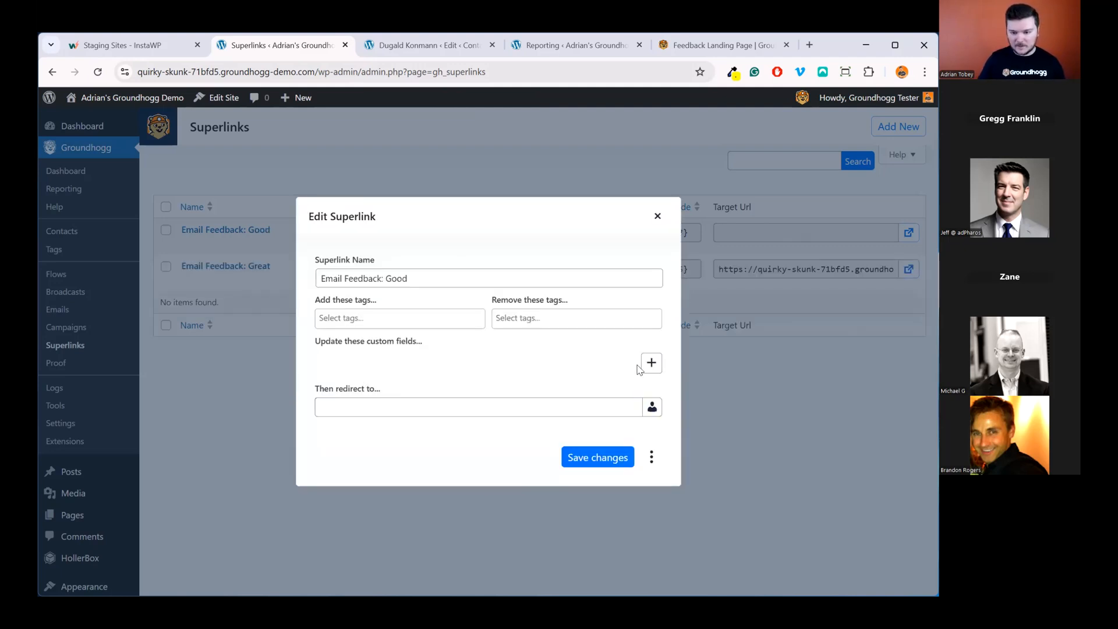
Step: Make the "Email Feedback: Good" superlink set the custom field email_feedback to "Good"
left_click(648, 366)
left_click(397, 358)
type("email")
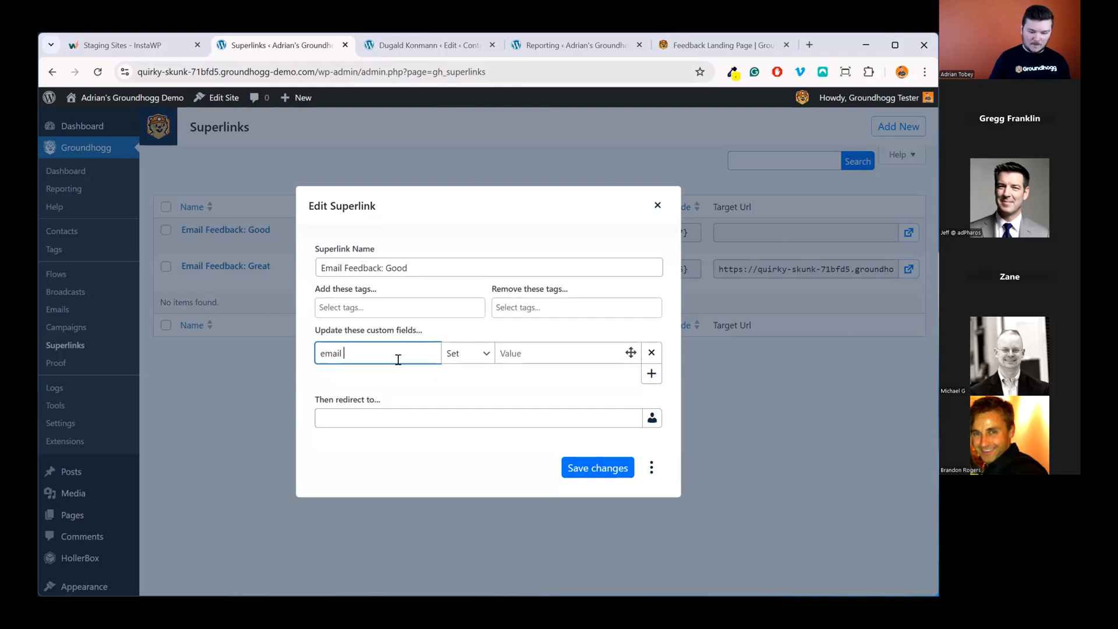
type("_fee")
left_click(399, 373)
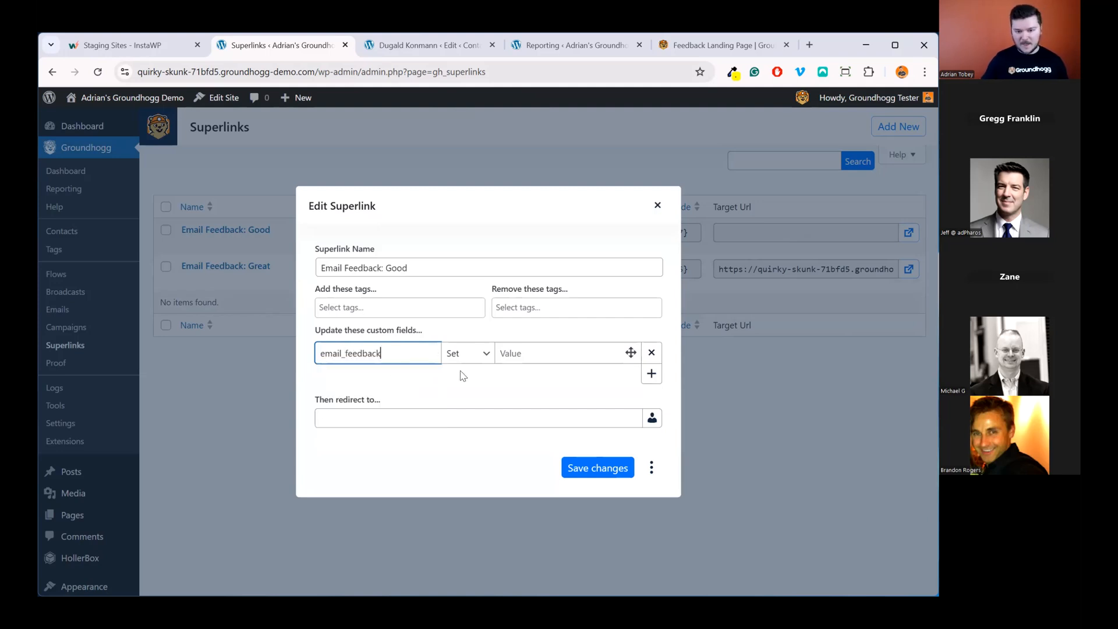
left_click(530, 354)
type("Good")
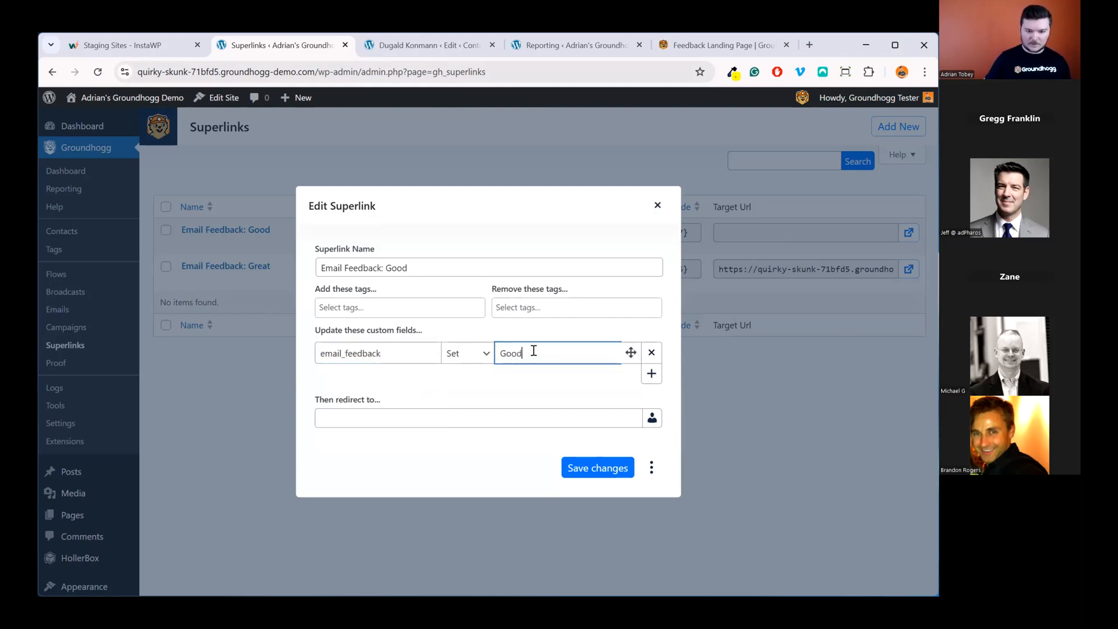
Step: Redirect the "Email Feedback: Good" superlink to Sample Page, save it and close its editor
left_click(448, 418)
type("sam")
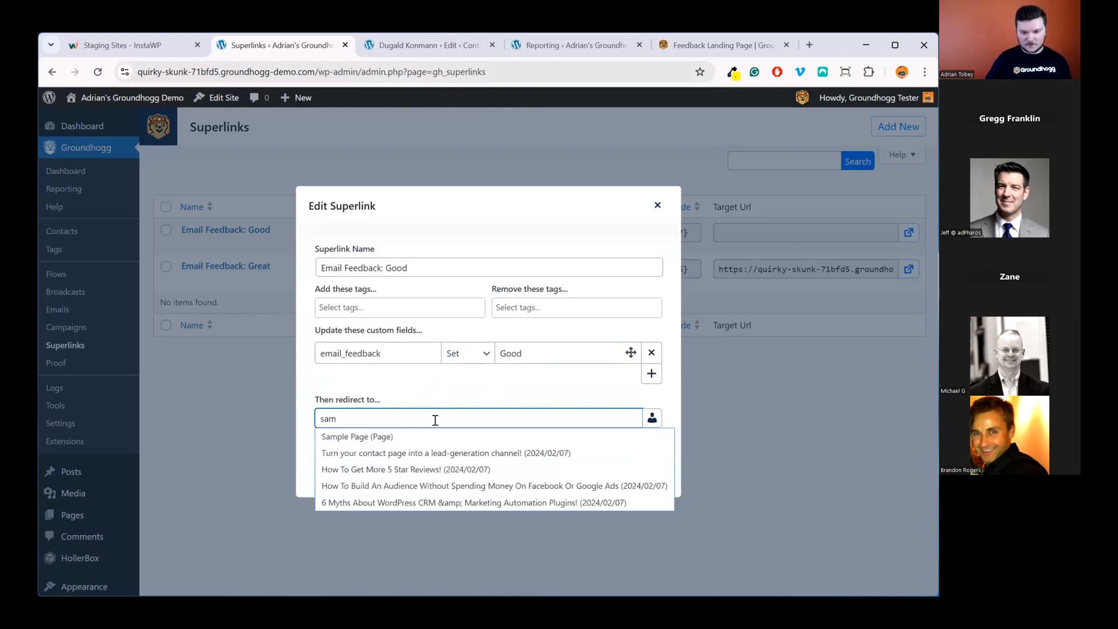
left_click(412, 444)
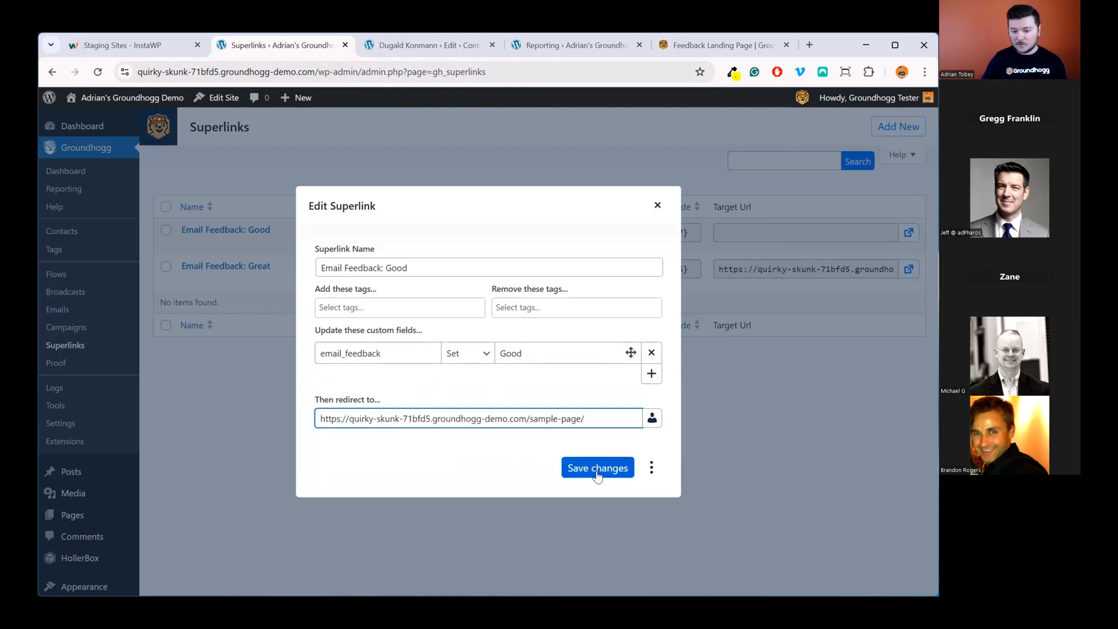
left_click(592, 469)
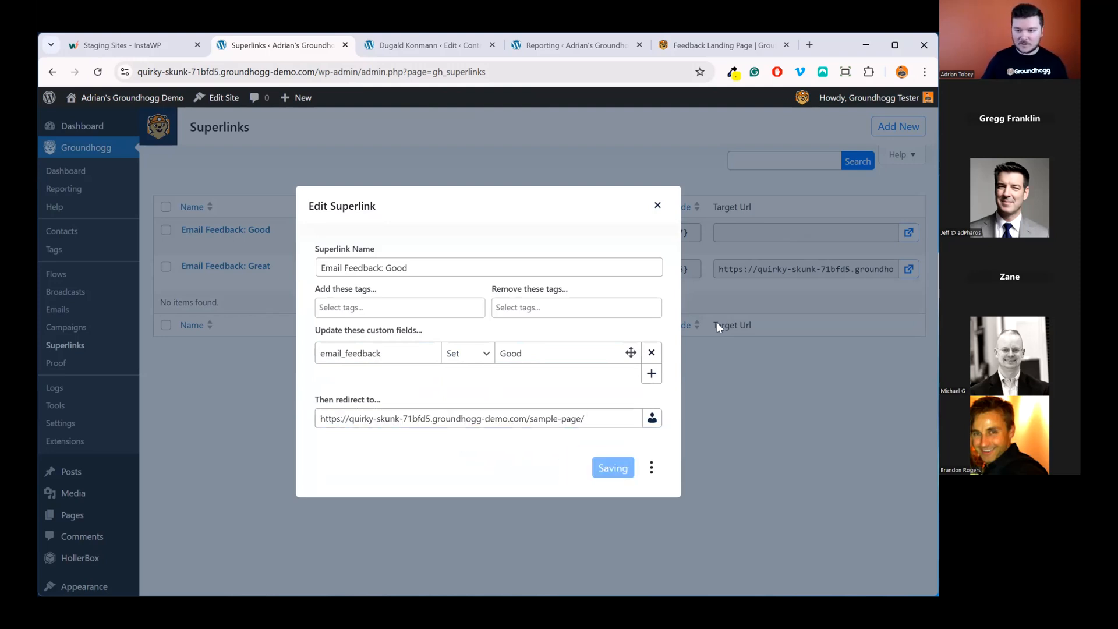
left_click(657, 205)
Step: Create a new superlink named "Email Feedback: Neutral"
left_click(889, 132)
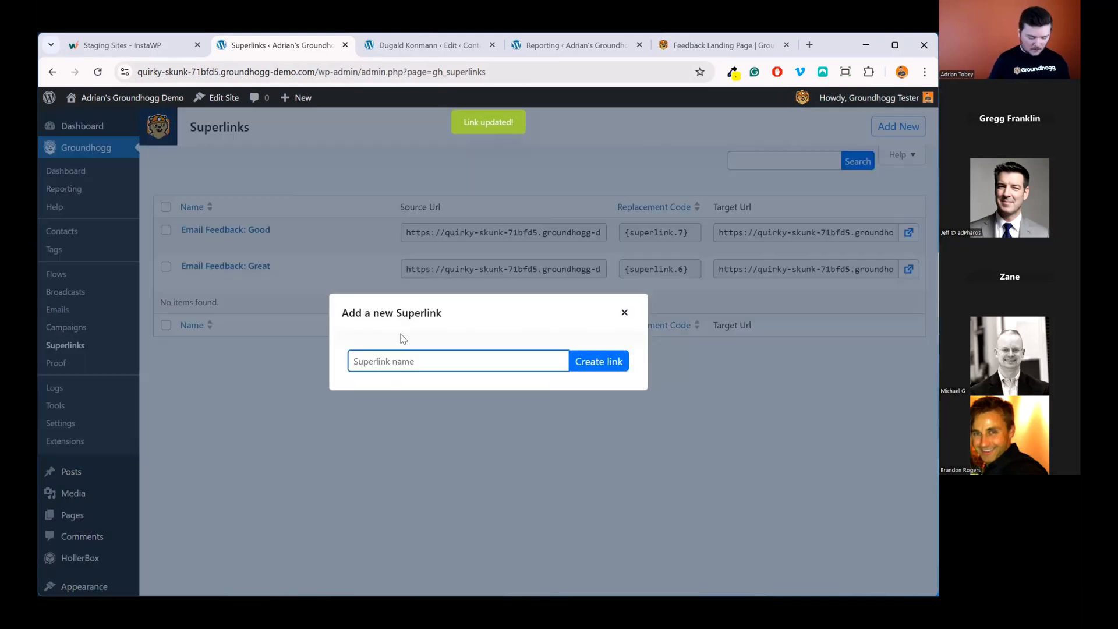
type("Email")
key("Down")
key("Return")
key("BackSpace")
key("BackSpace")
key("BackSpace")
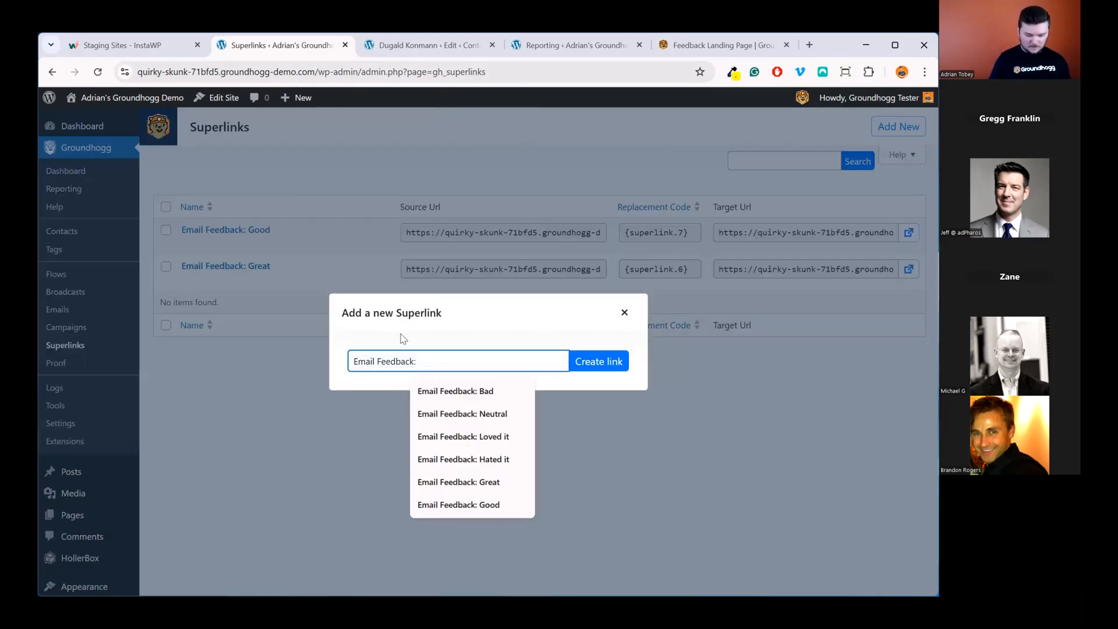
type("Neutral")
key("Return")
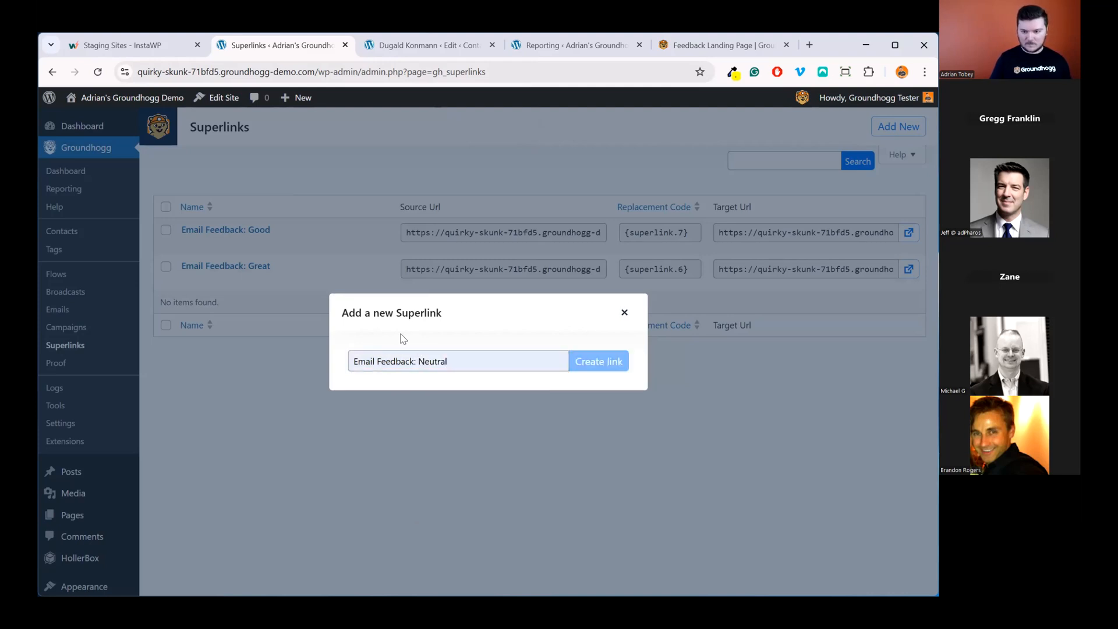
Step: Make the "Email Feedback: Neutral" superlink set the custom field email_feedback to "Neutral"
left_click(646, 361)
left_click(392, 358)
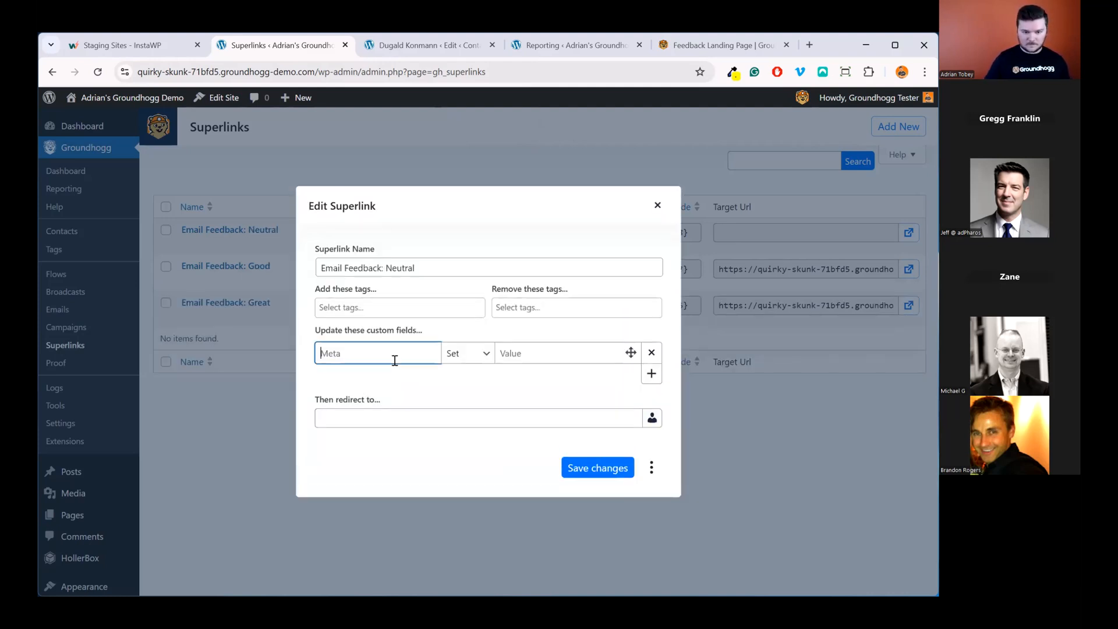
type("email fe")
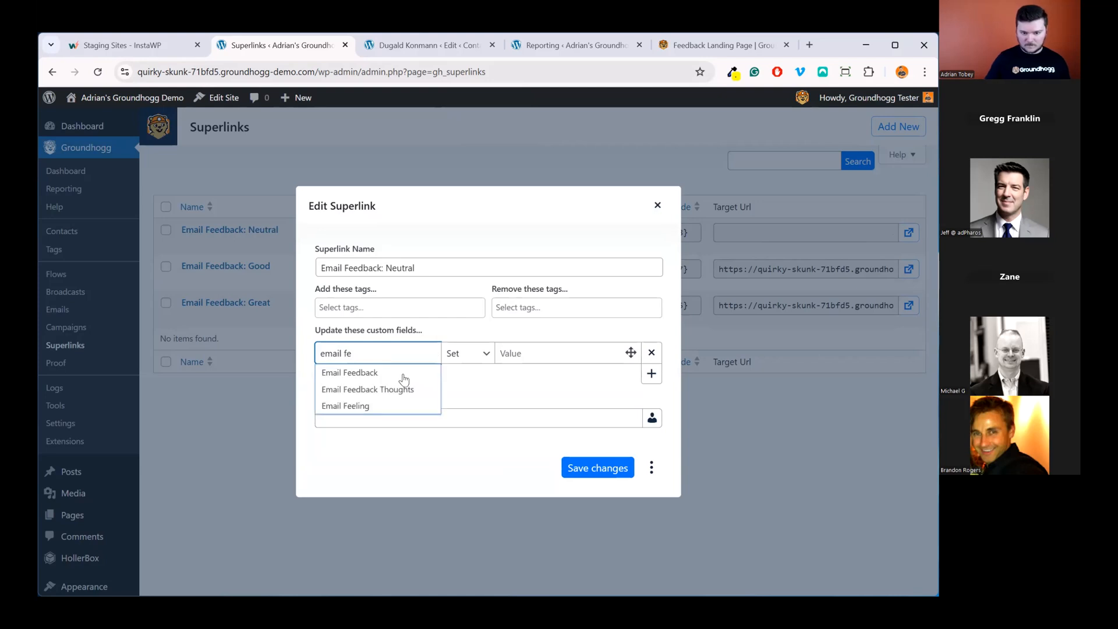
left_click(400, 370)
left_click(519, 352)
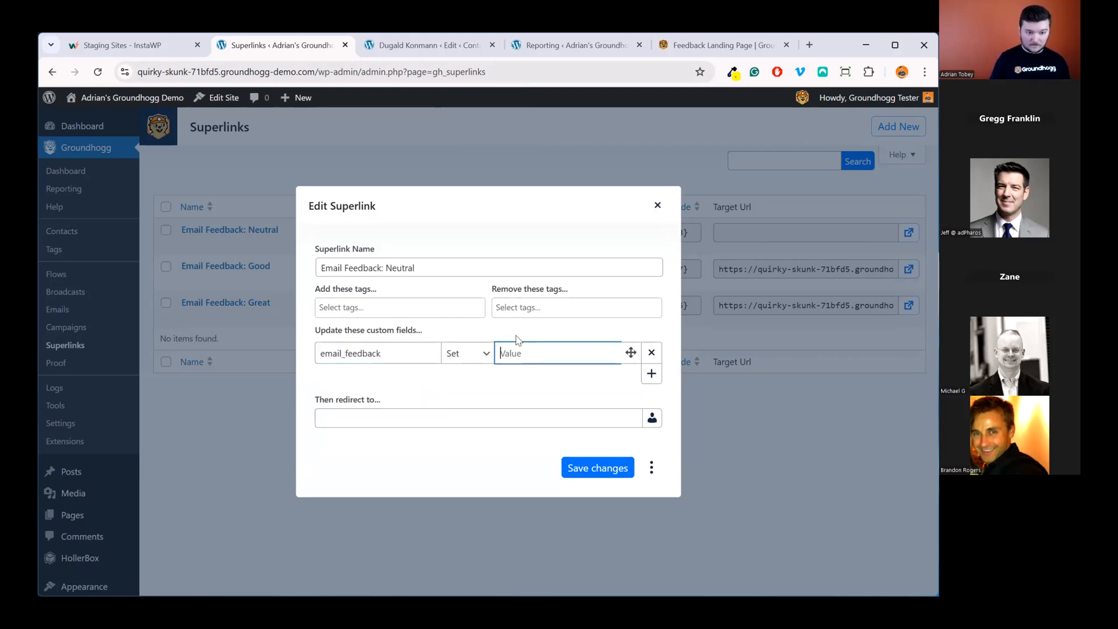
type("Neutral")
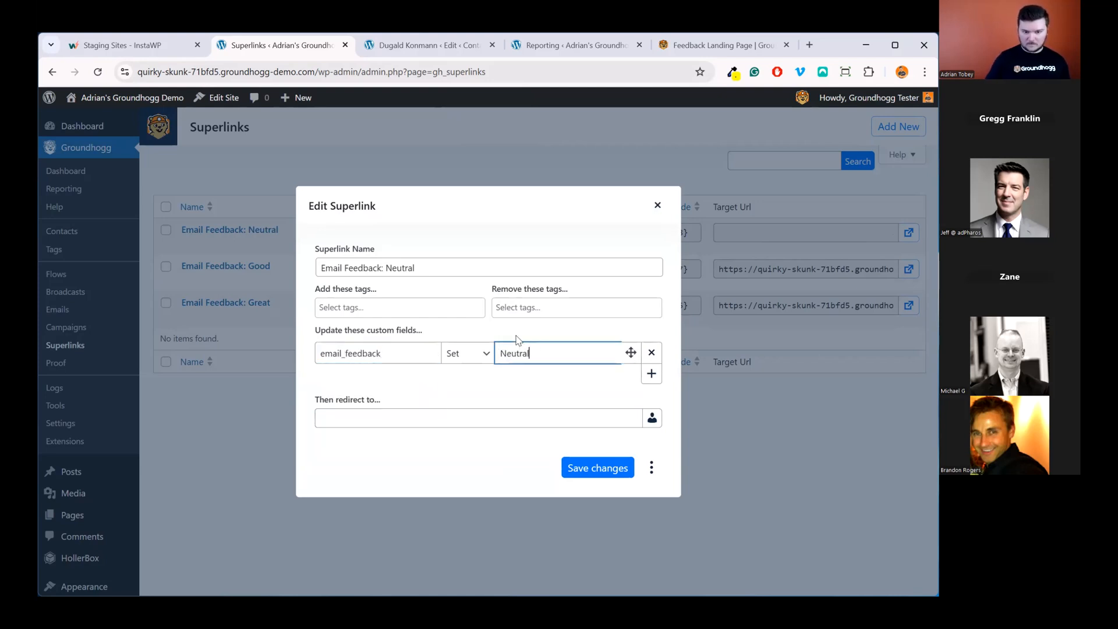
Step: Redirect the "Email Feedback: Neutral" superlink to Sample Page, save it and close its editor
left_click(392, 417)
type("same")
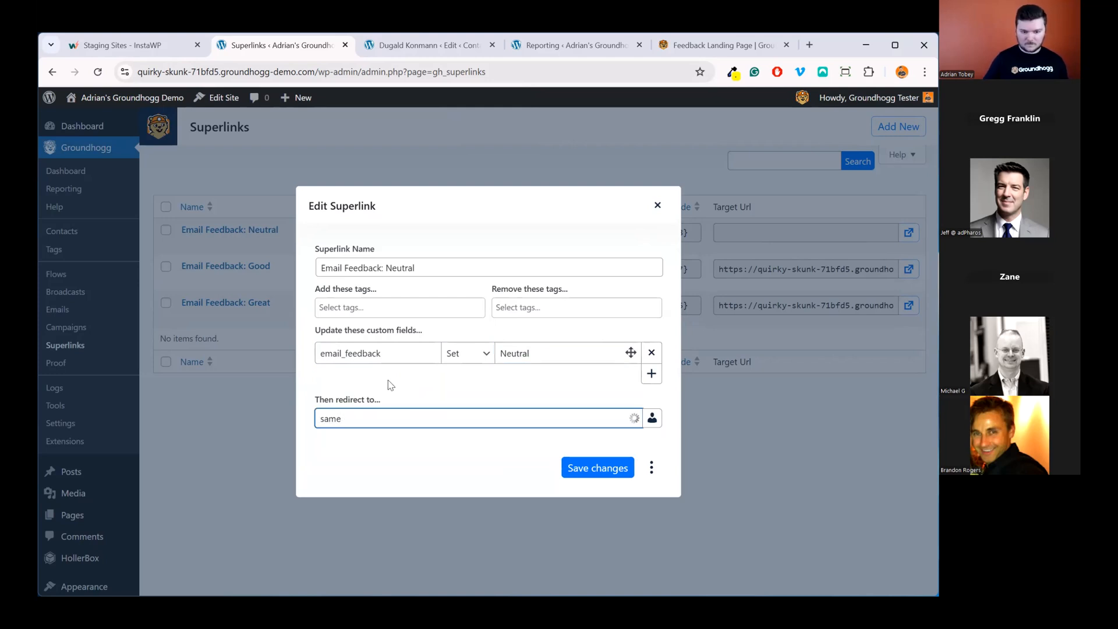
key("BackSpace")
type("ple")
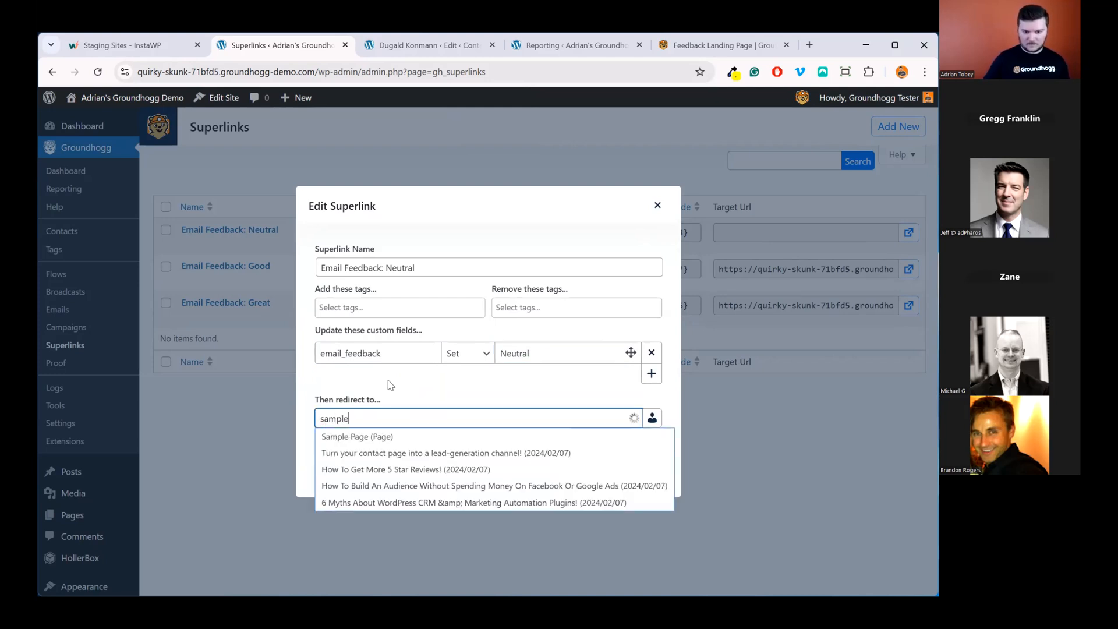
left_click(392, 438)
left_click(600, 467)
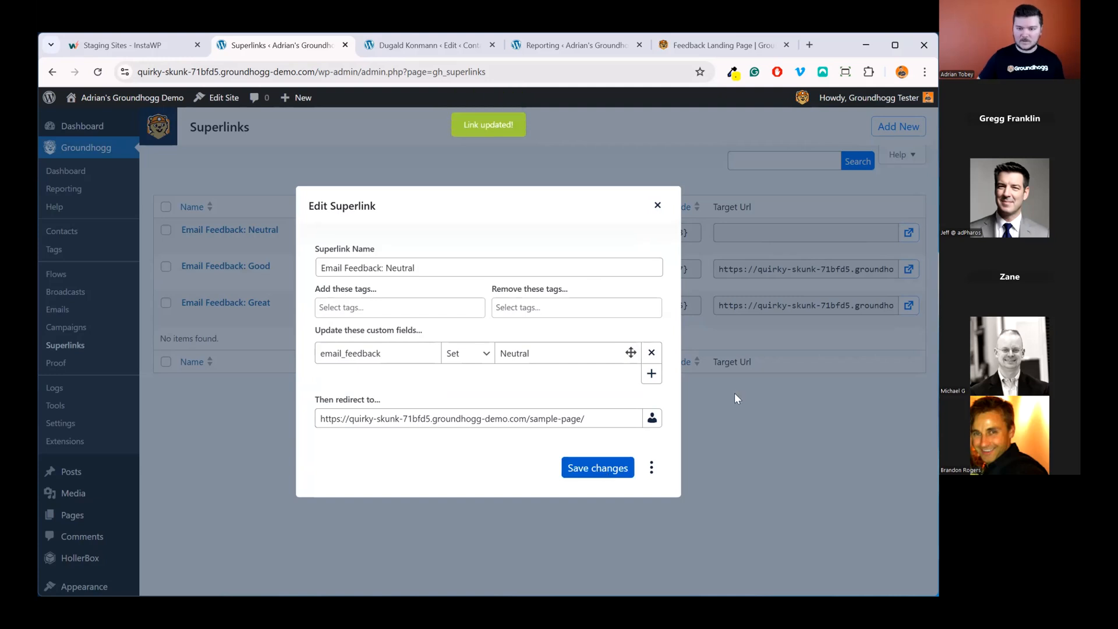
left_click(659, 207)
Step: Create a new superlink named "Email Feedback: Poor"
left_click(894, 127)
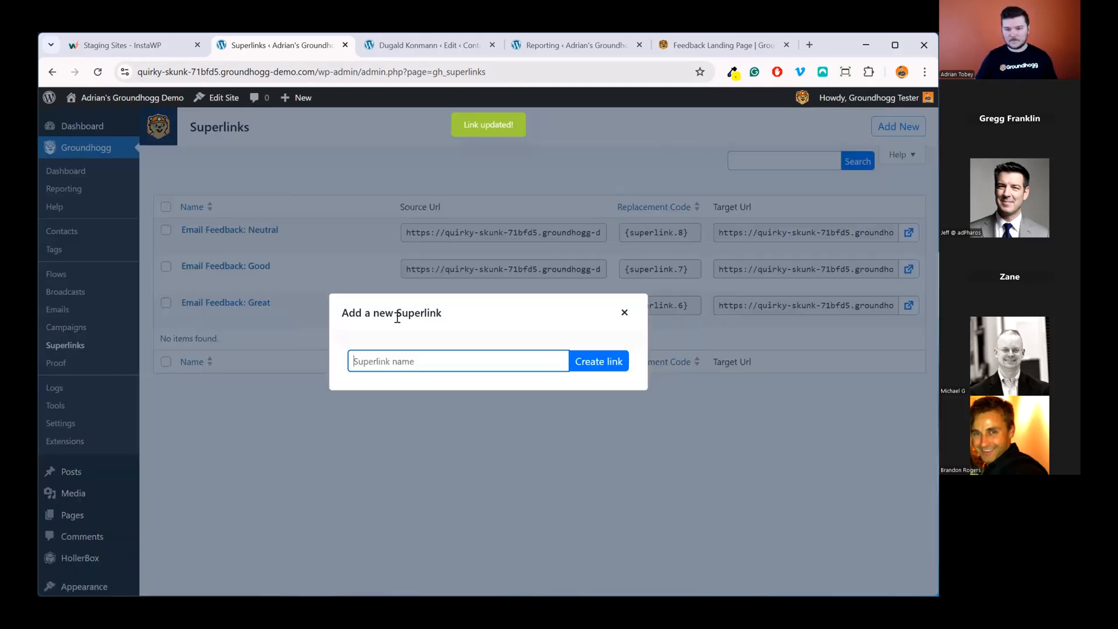
left_click(400, 353)
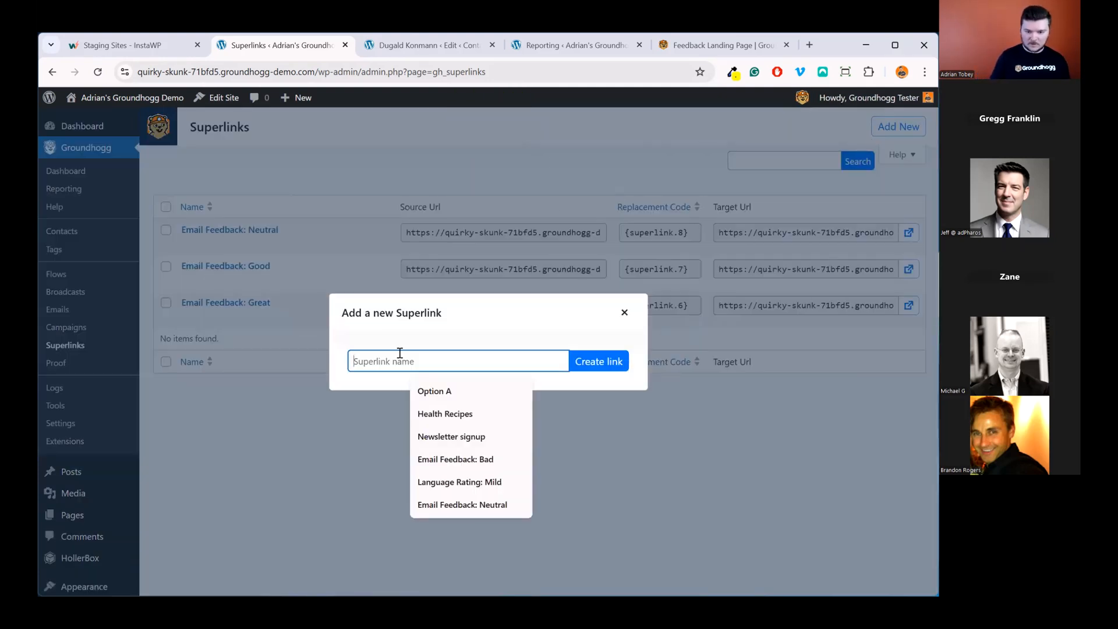
key("Down")
key("Down")
key("Down")
key("Down")
key("Return")
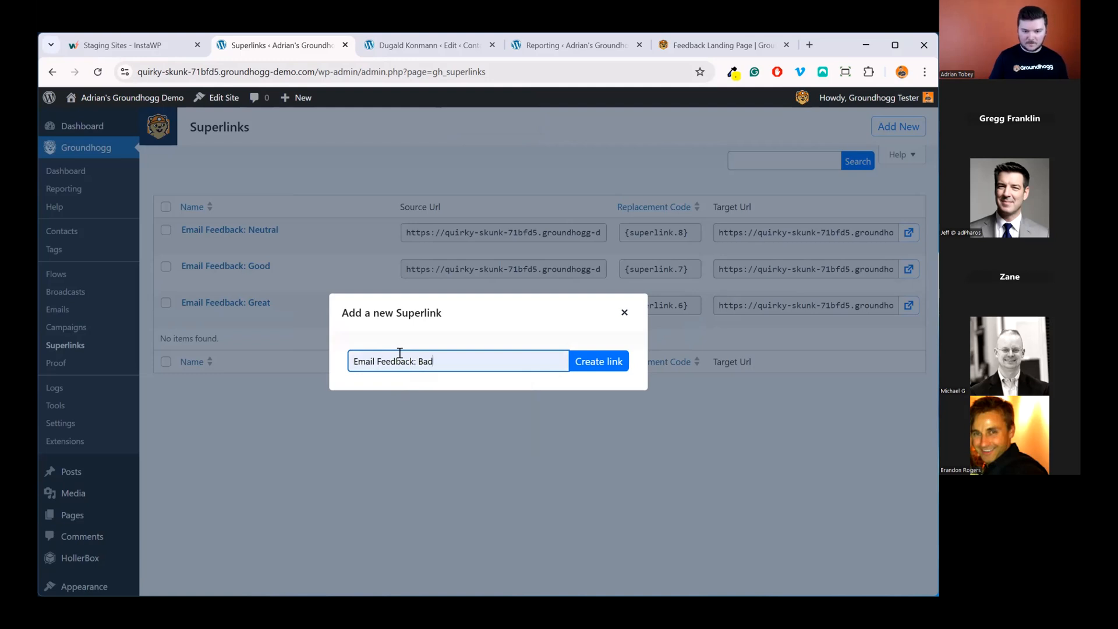
key("ctrl+shift+Left")
type("Ppoe")
key("BackSpace")
key("BackSpace")
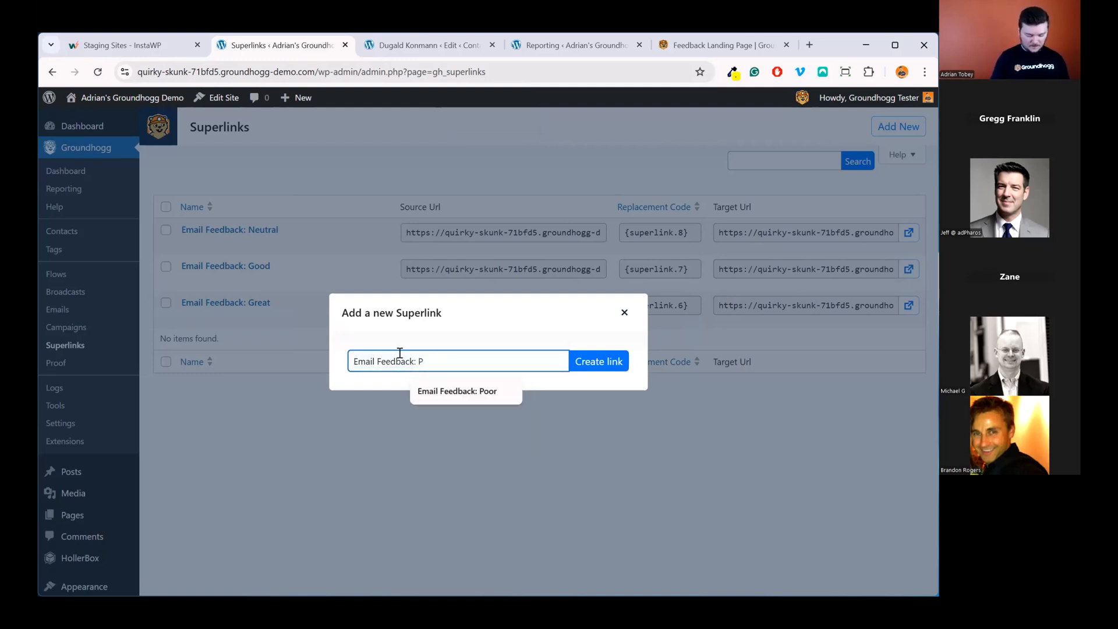
type("oor")
key("Return")
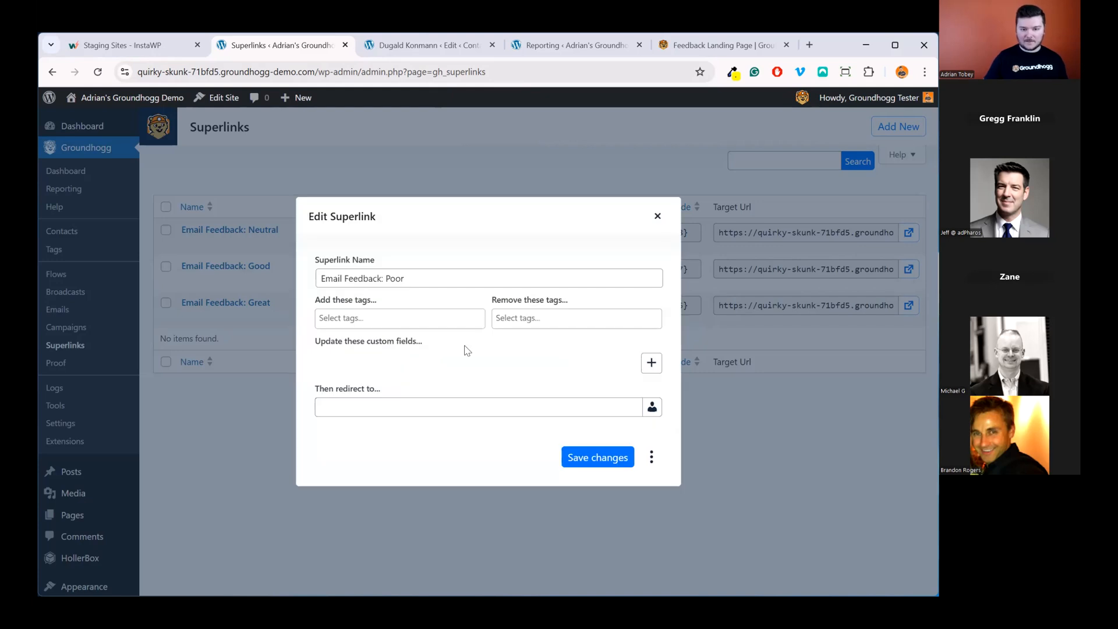
Step: Make the "Email Feedback: Poor" superlink set the custom field email_feedback to "Poor"
left_click(377, 356)
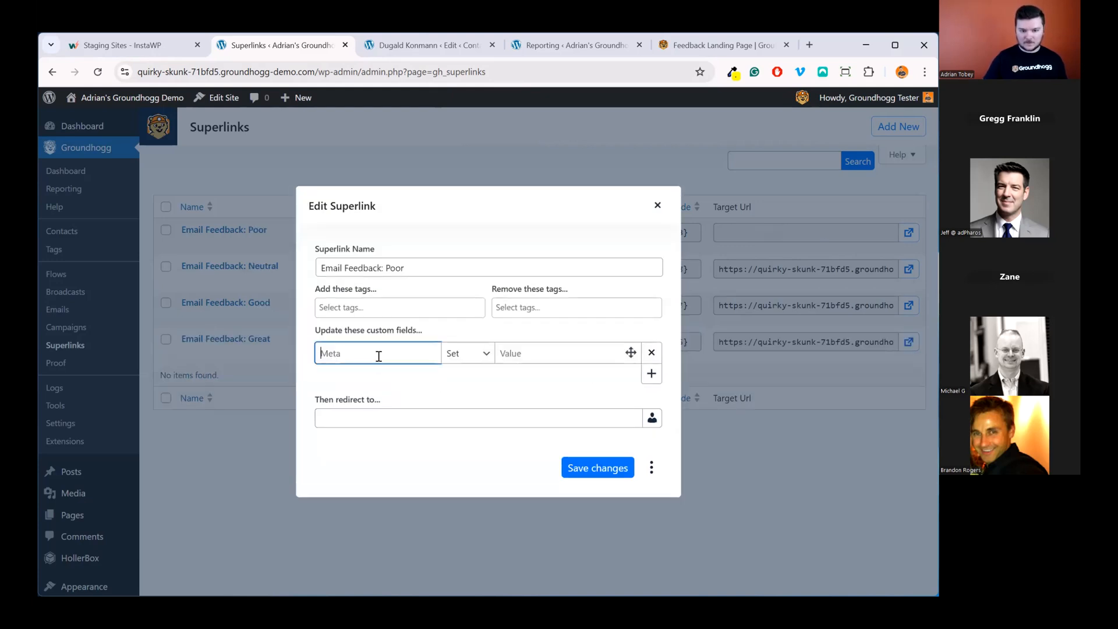
type("email")
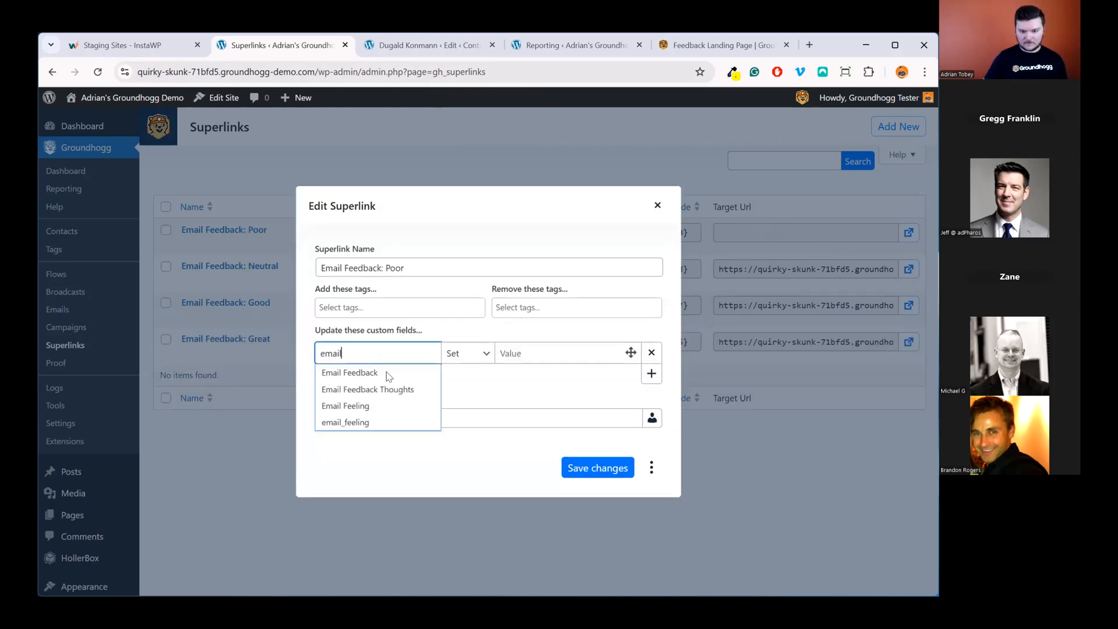
left_click(386, 372)
left_click(535, 356)
type("Ppor")
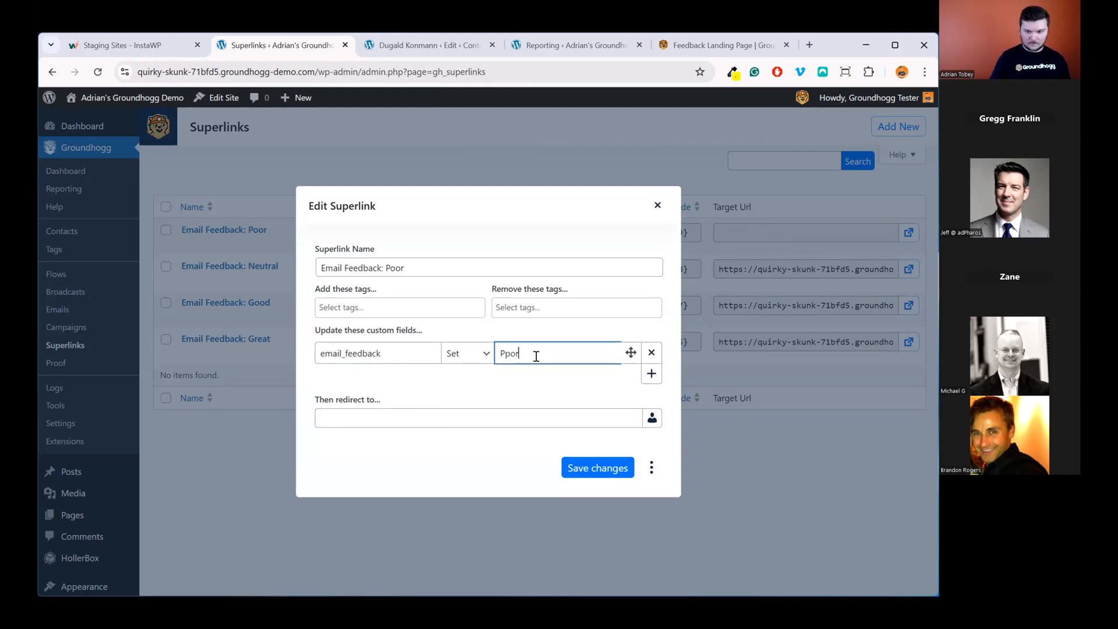
type("ort")
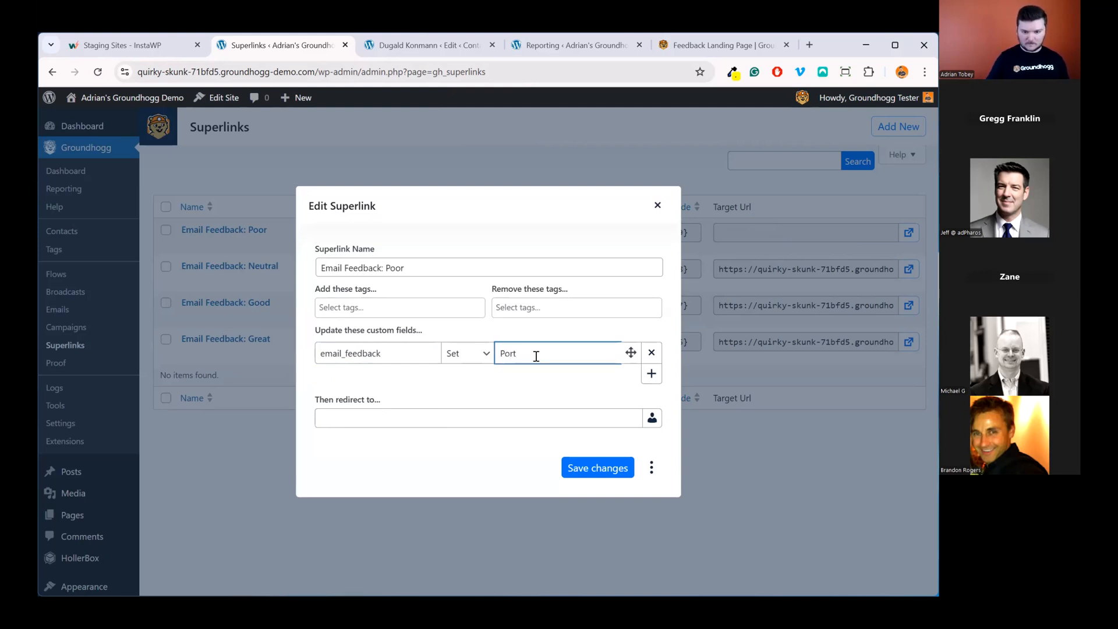
type("o")
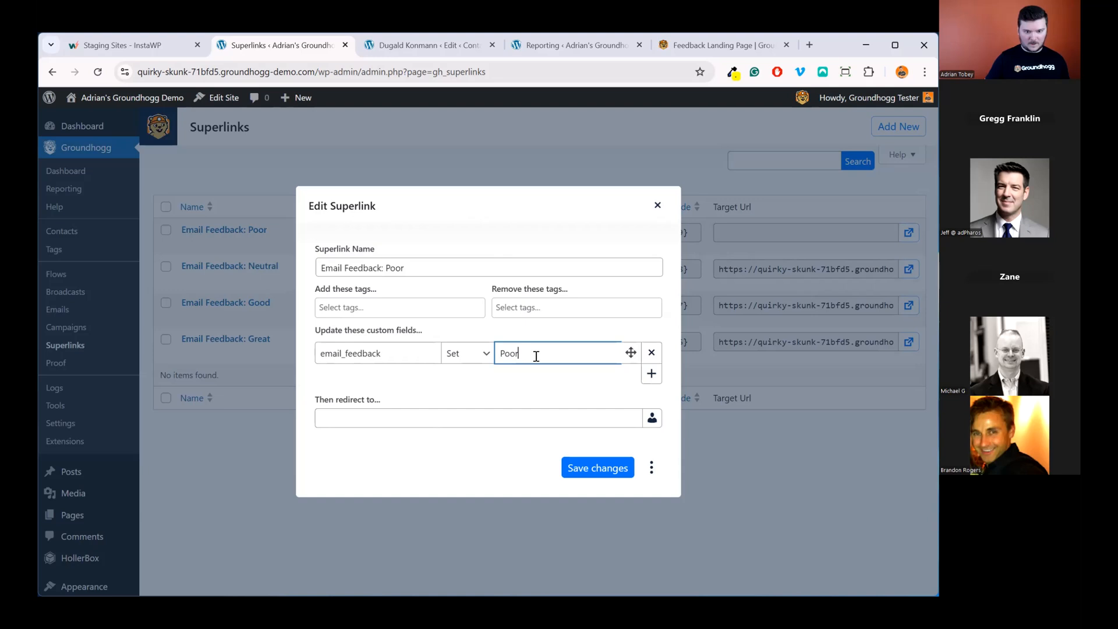
Step: Redirect the "Email Feedback: Poor" superlink to Sample Page, save it and close its editor
left_click(384, 422)
type("sam")
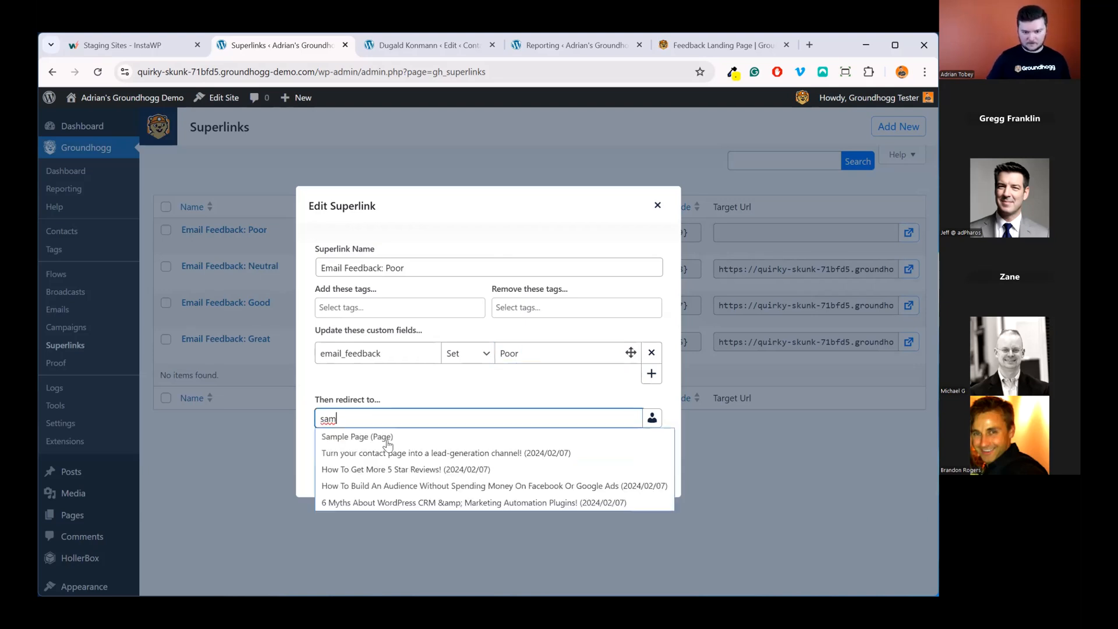
left_click(373, 436)
left_click(576, 468)
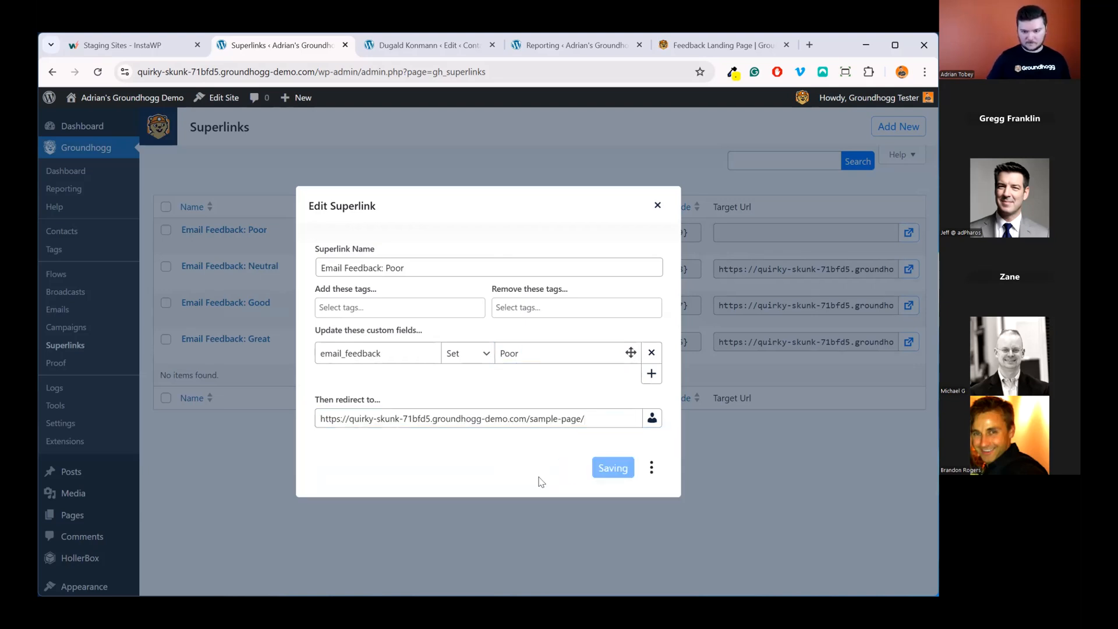
left_click(657, 205)
Step: Create a new superlink named "Email Feedback: Bad"
left_click(898, 127)
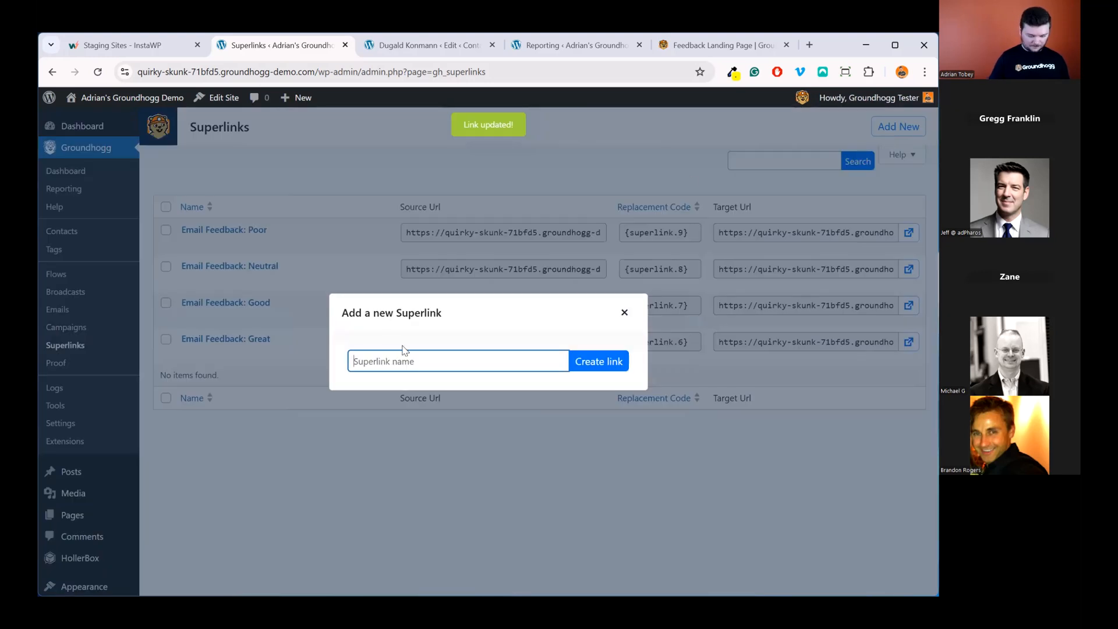
type("Email")
key("Down")
key("Return")
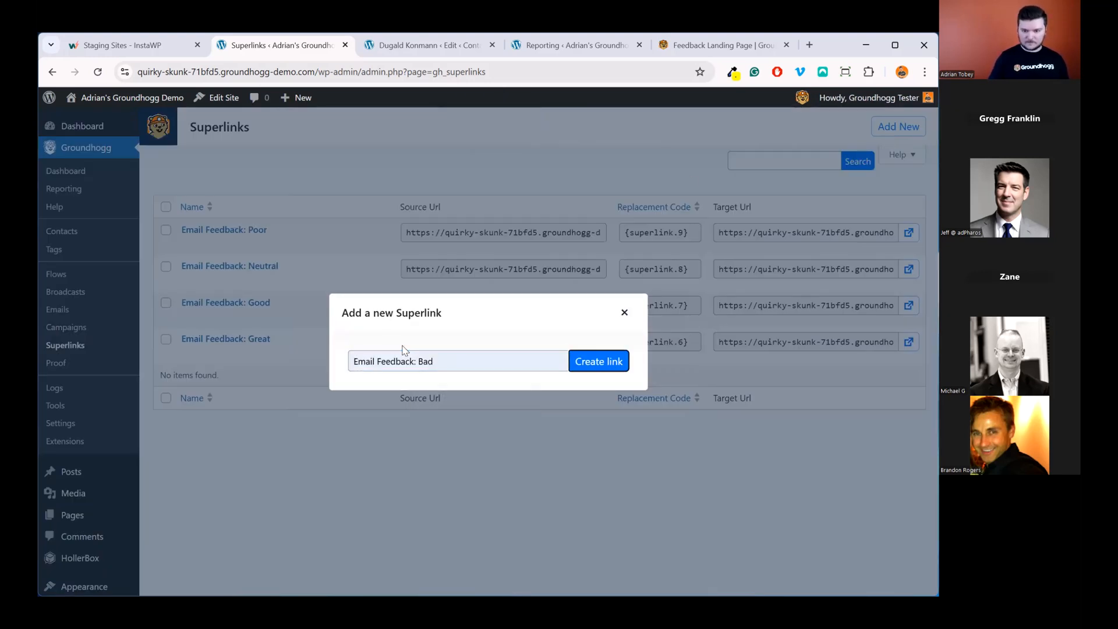
key("Return")
Step: Make the "Email Feedback: Bad" superlink set the custom field email_feedback to "Bad"
left_click(387, 319)
left_click(651, 361)
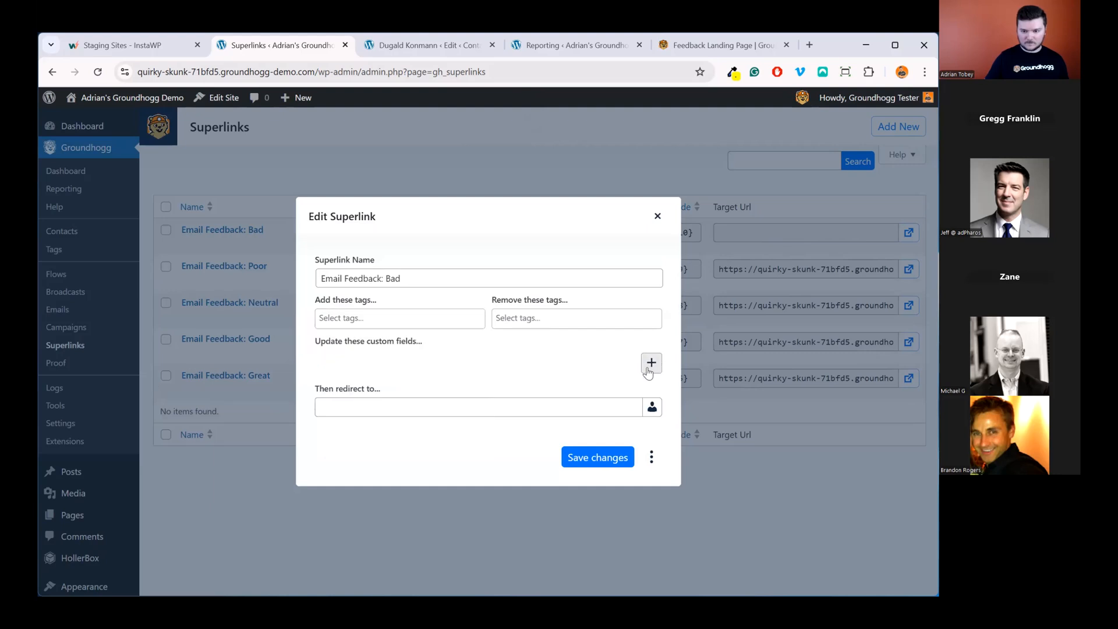
left_click(387, 349)
type("sam")
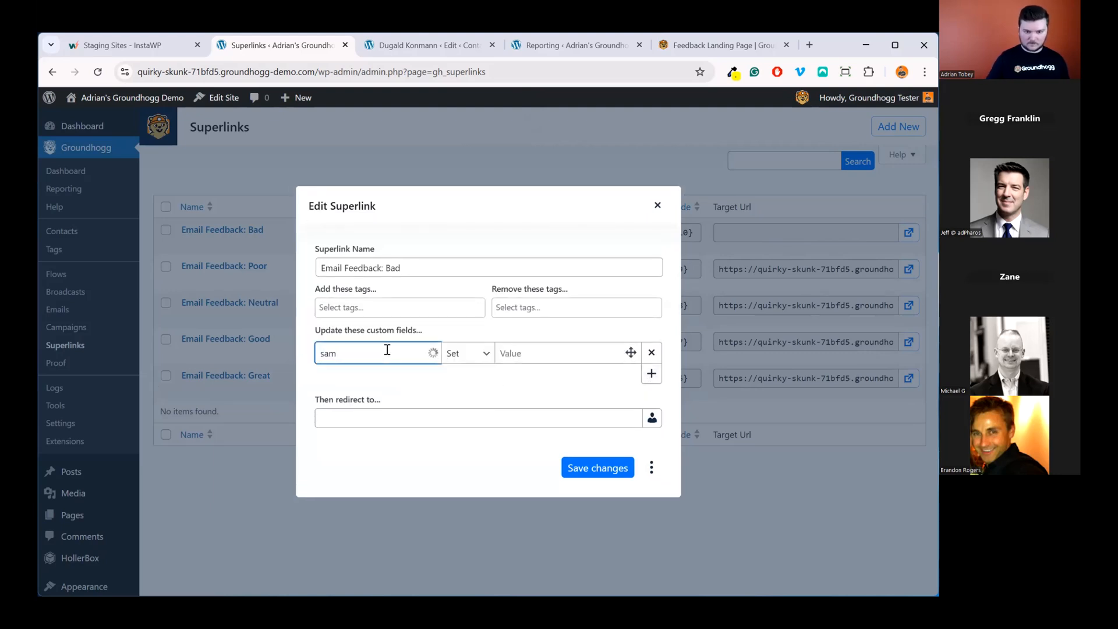
key("BackSpace")
key("BackSpace")
key("BackSpace")
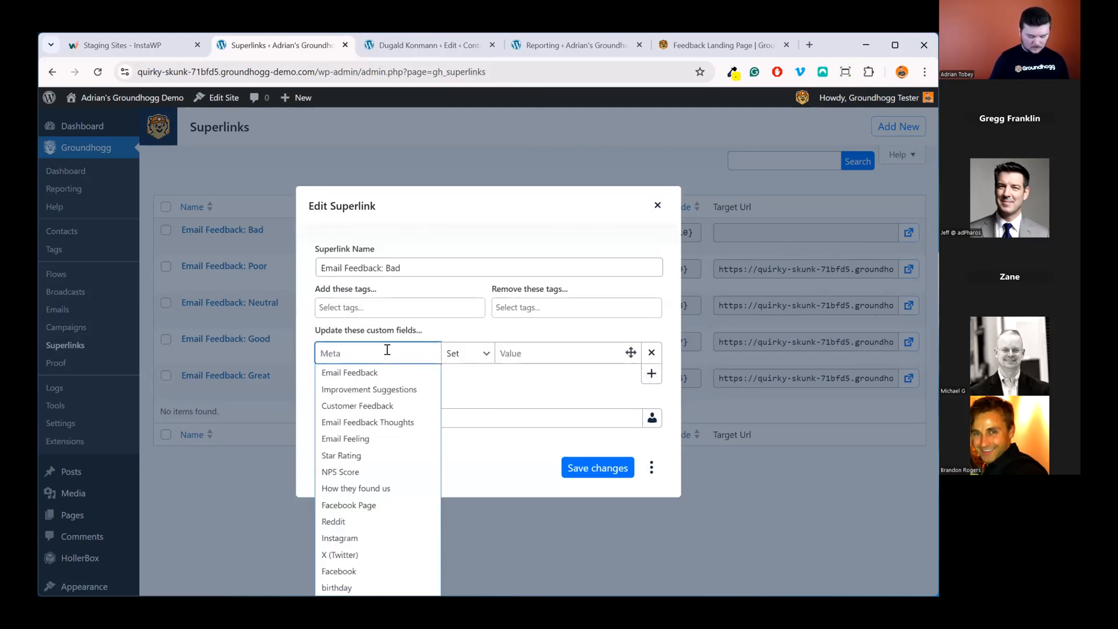
type("feed")
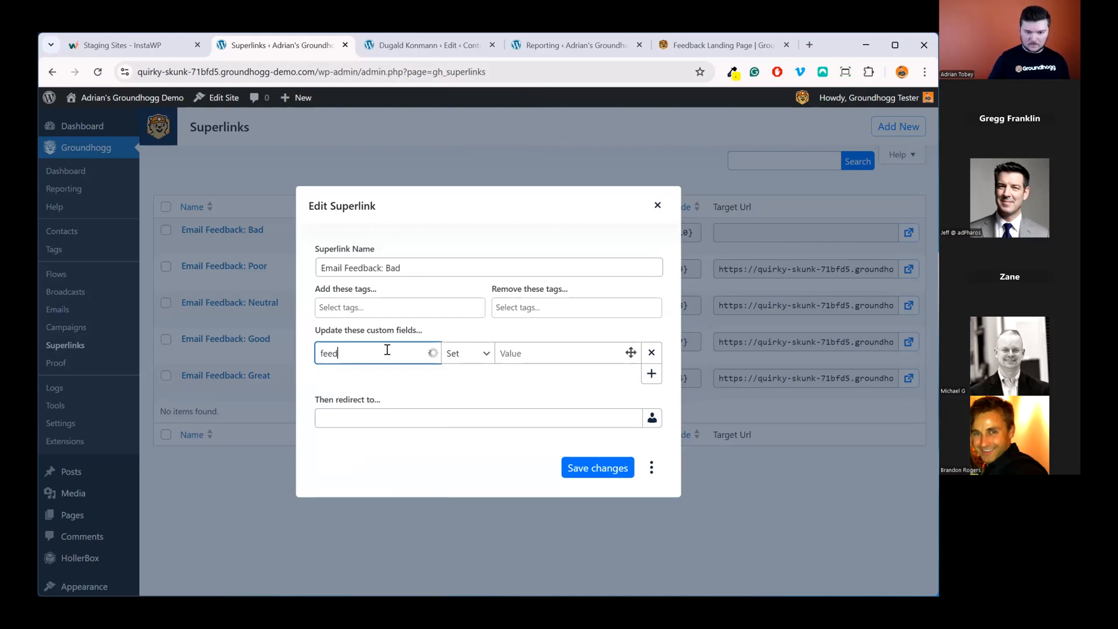
left_click(378, 370)
left_click(548, 358)
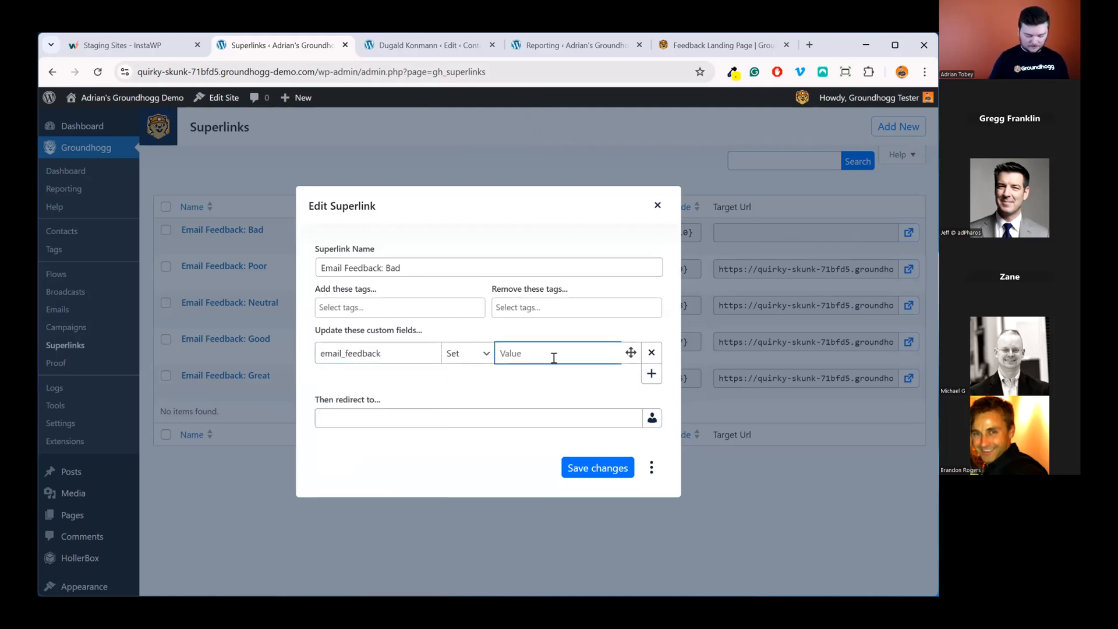
type("Bas")
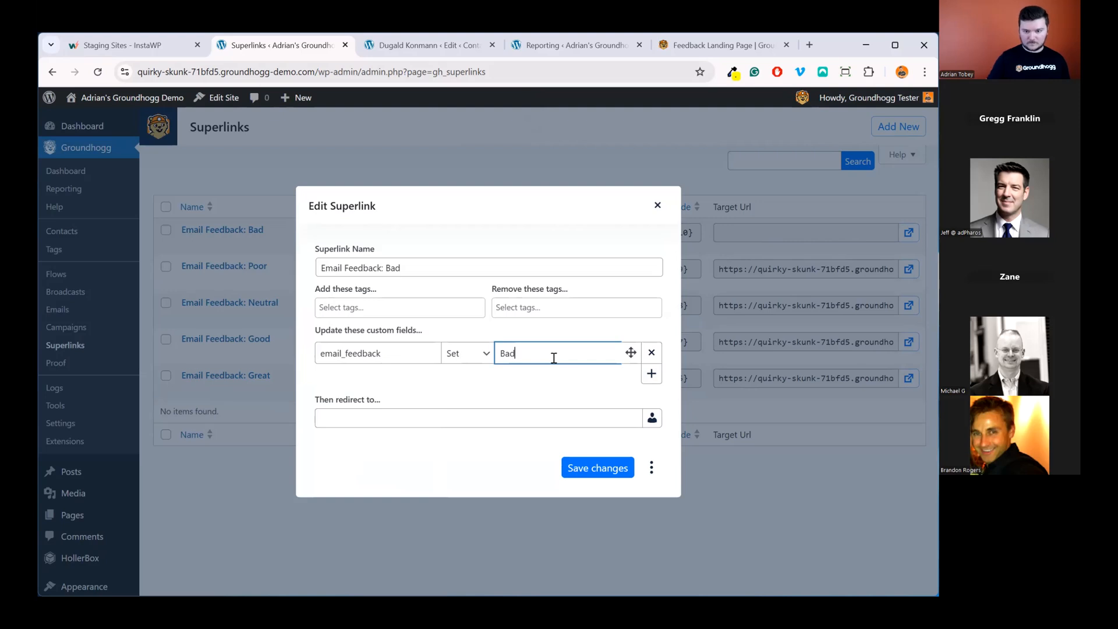
Step: Redirect the "Email Feedback: Bad" superlink to Sample Page, save it and close its editor
left_click(488, 413)
type("Sam")
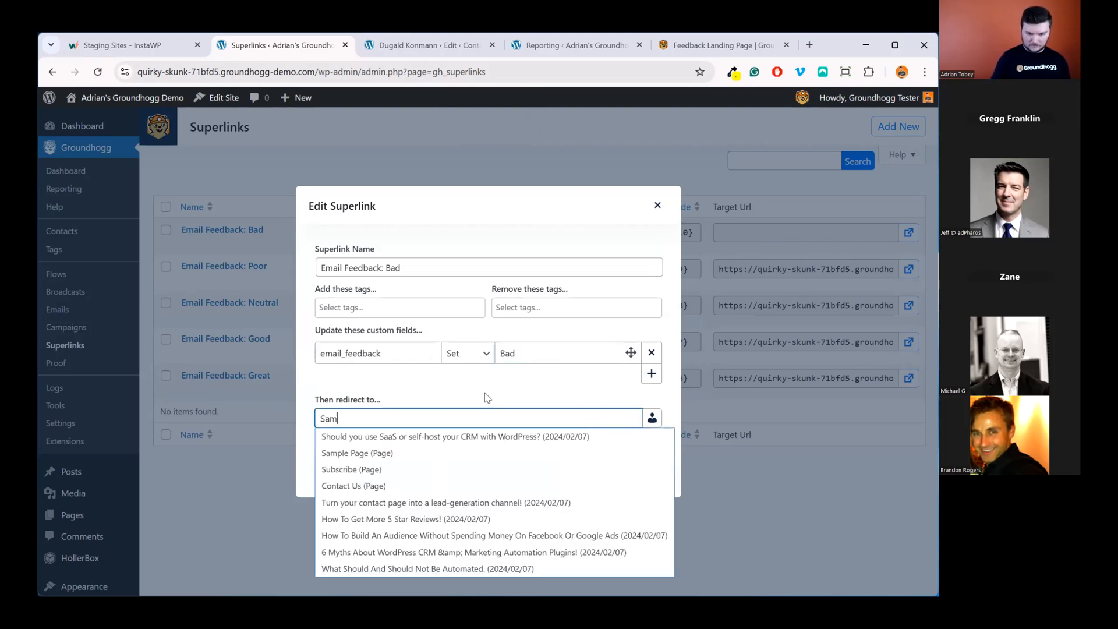
left_click(438, 441)
left_click(616, 460)
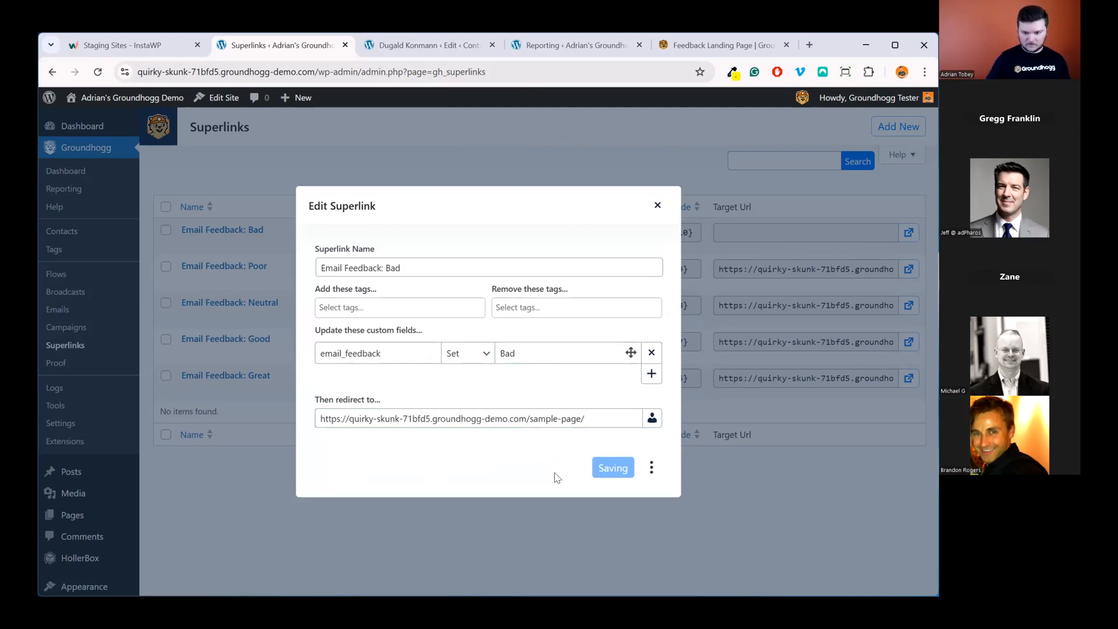
left_click(657, 207)
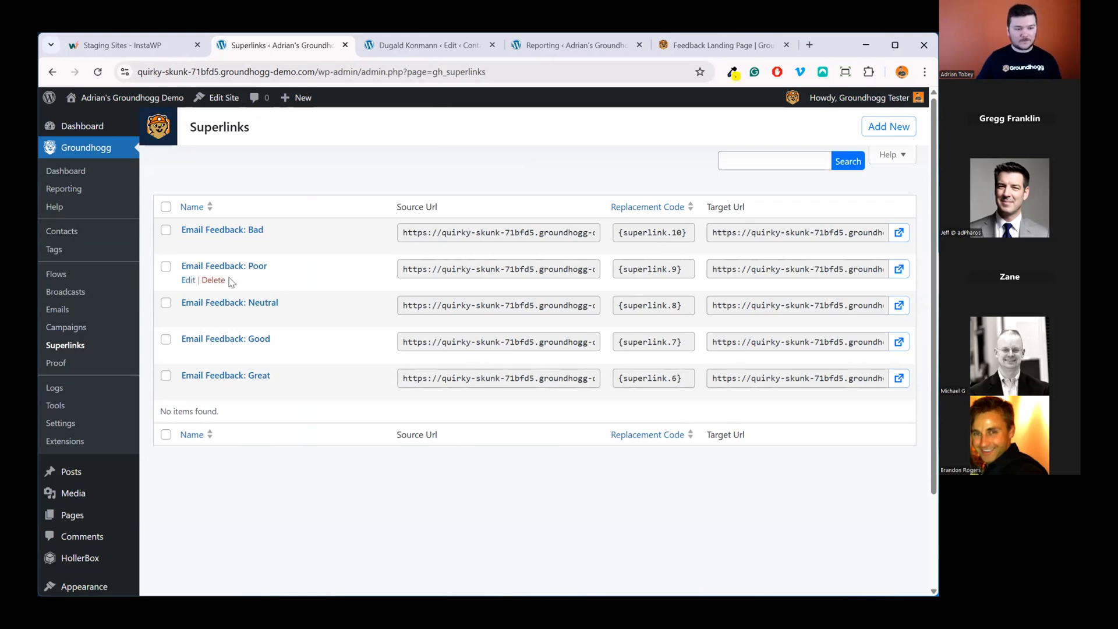
Step: Open the Emails list in a separate browser tab and start a new email from the Simple Framed template
middle_click(94, 315)
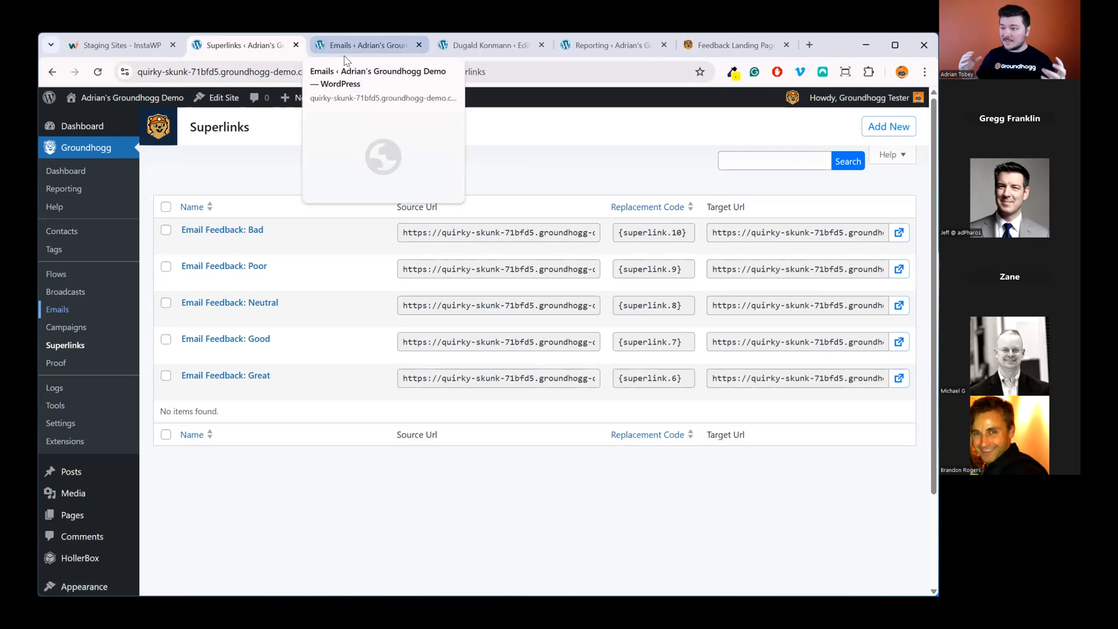
left_click(368, 45)
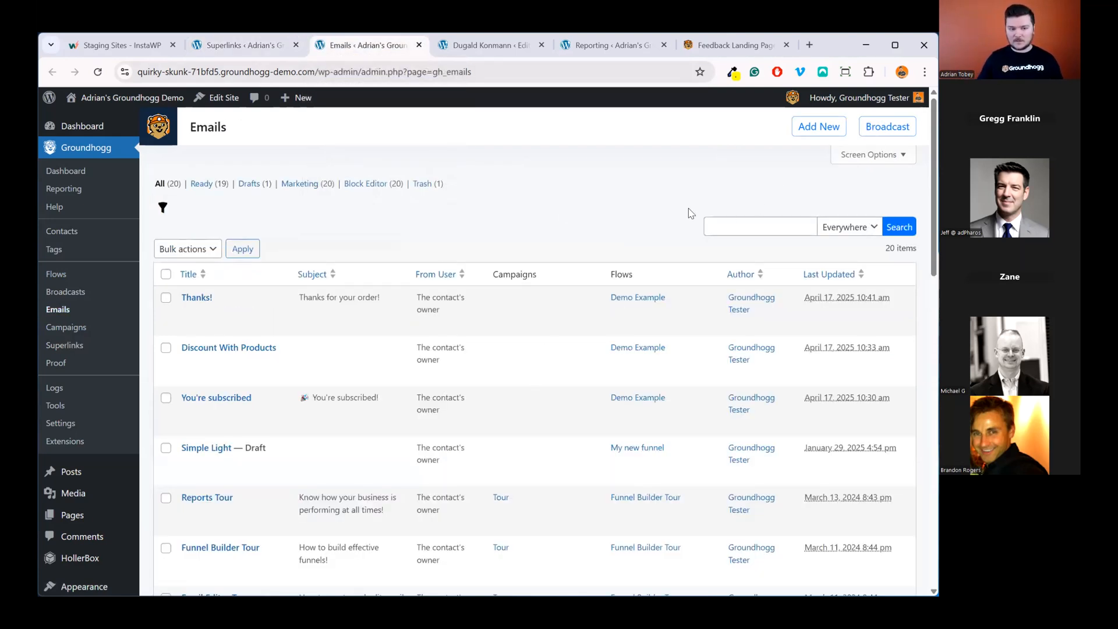
left_click(819, 126)
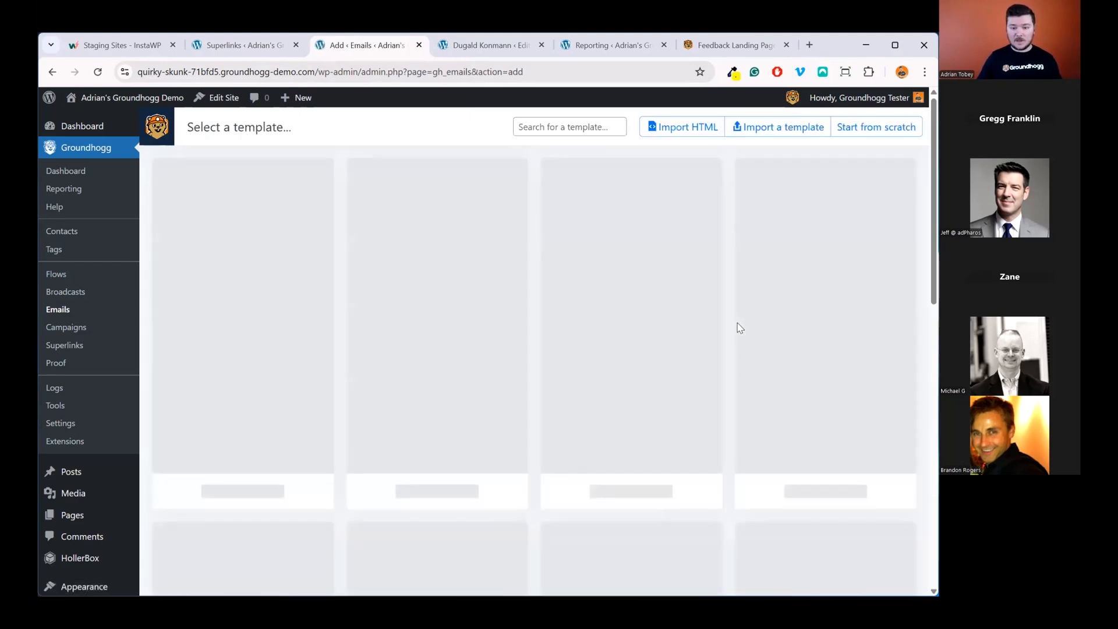
scroll(634, 418, "down", 5)
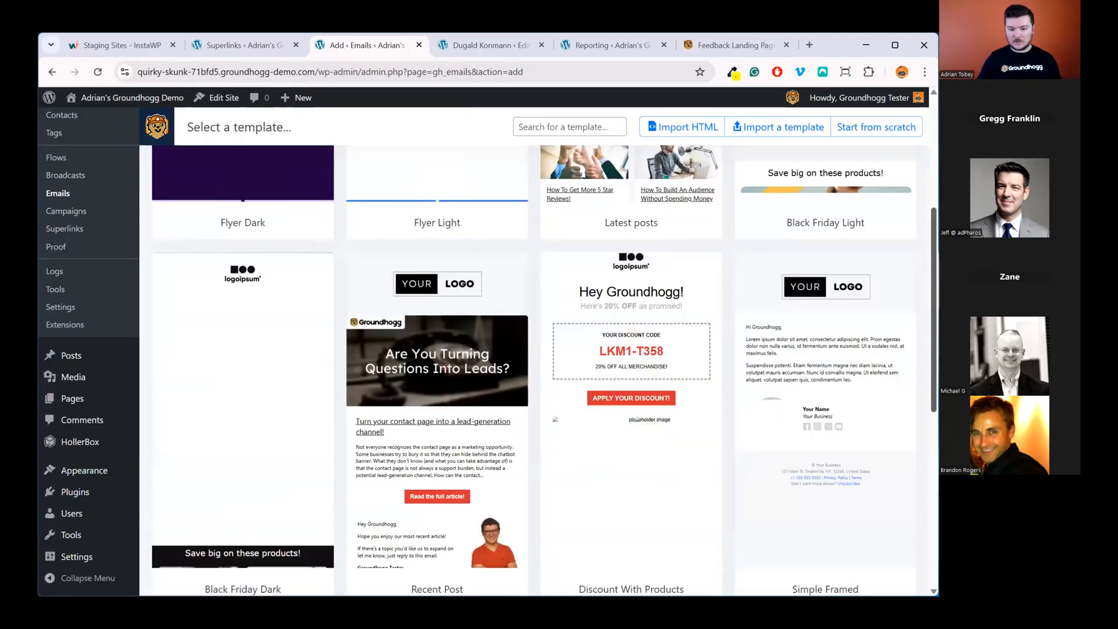
scroll(636, 420, "down", 4)
scroll(868, 344, "up", 2)
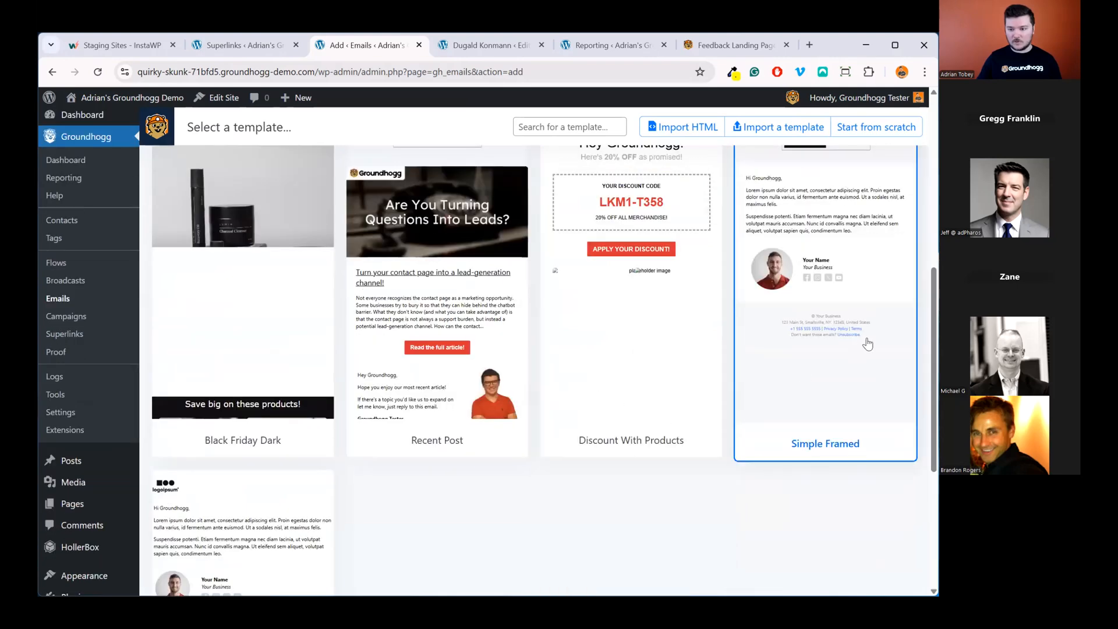
left_click(867, 344)
left_click(541, 359)
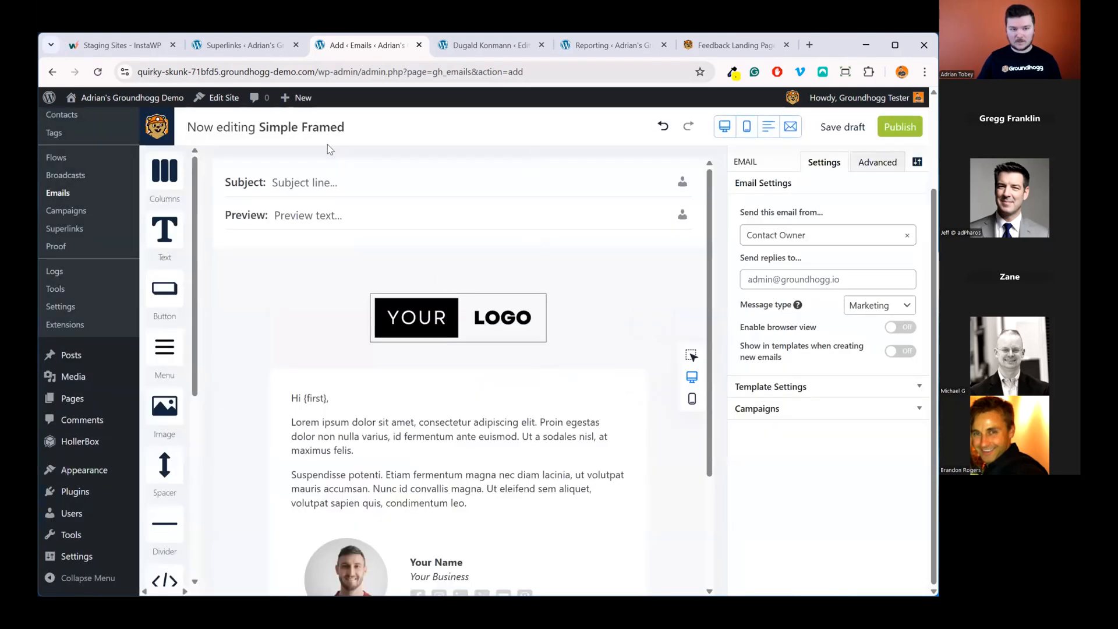
Step: Rename the new email as "Email Survey"
double_click(307, 124)
key("ctrl+a")
type("Email Su")
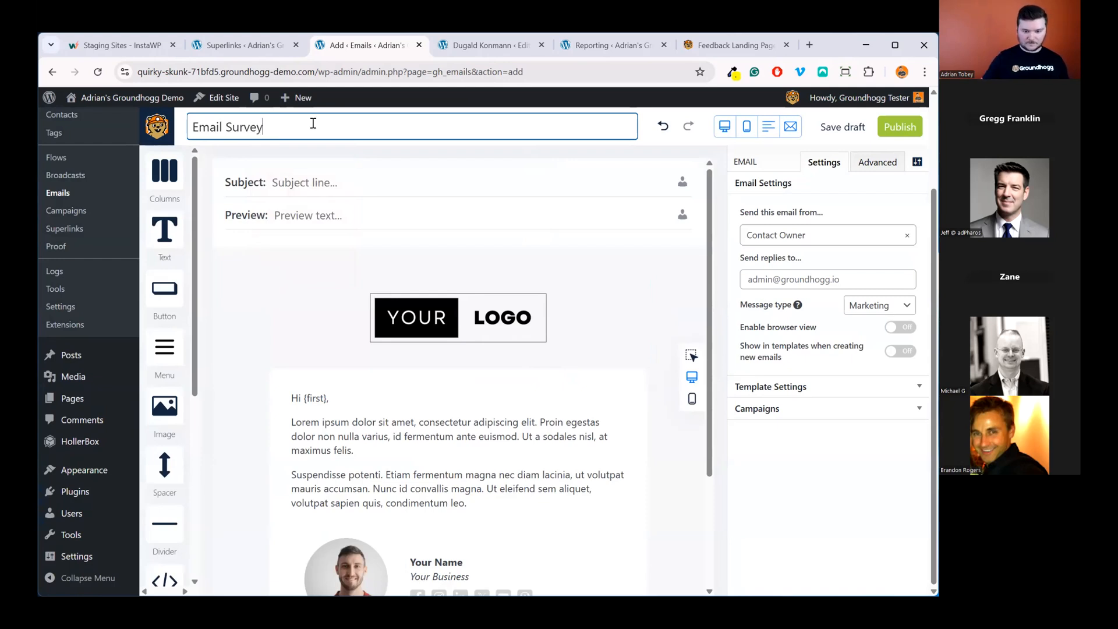
left_click(694, 289)
Step: Insert a columns block between the body text and the signature, using a custom-width layout with five automatic-width columns
scroll(657, 293, "down", 3)
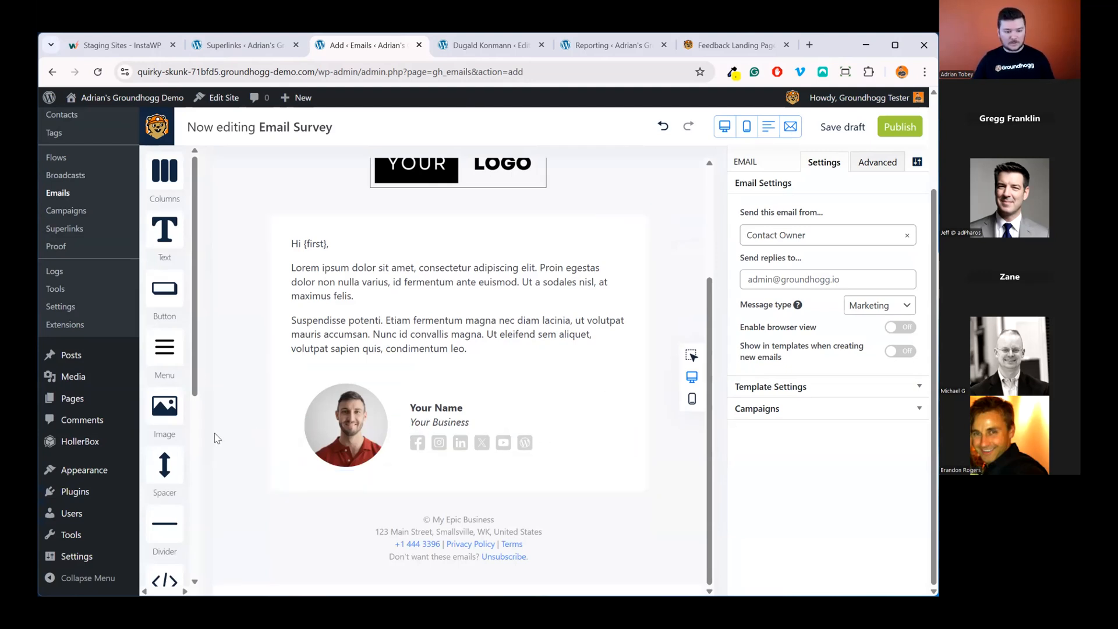
scroll(164, 408, "down", 5)
scroll(165, 408, "up", 5)
scroll(170, 399, "down", 5)
scroll(166, 300, "up", 5)
left_click_drag(164, 171, 487, 349)
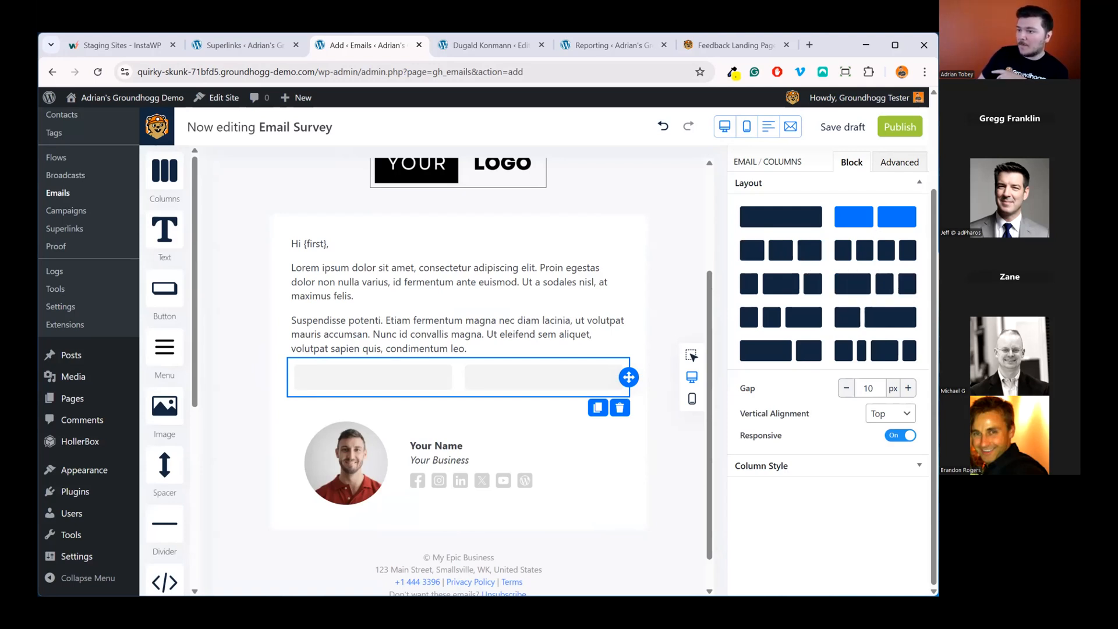
left_click(905, 347)
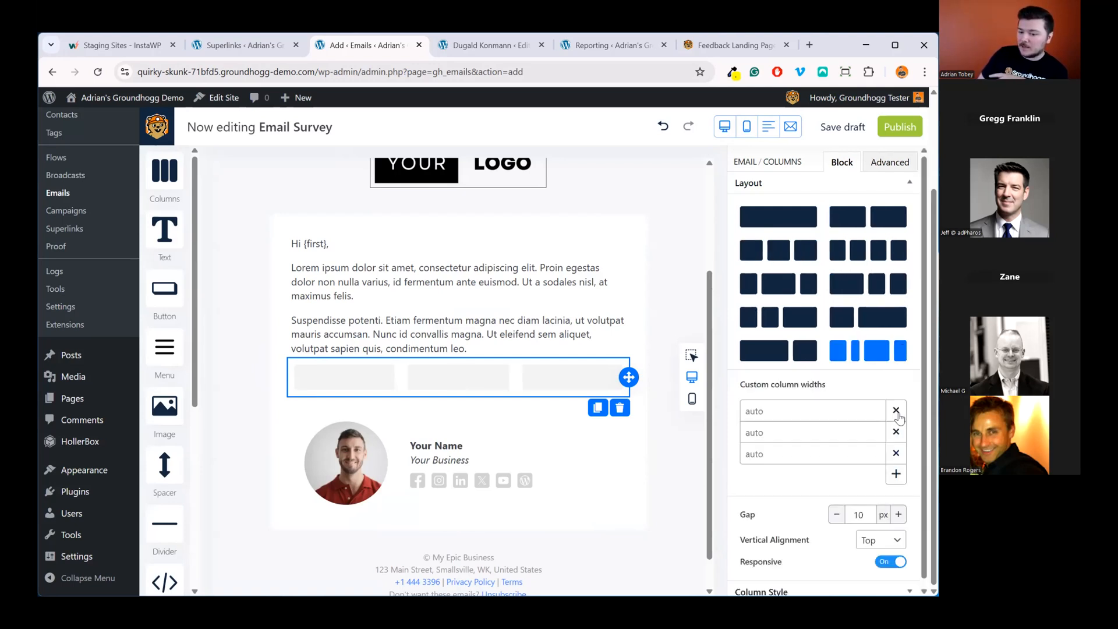
left_click(895, 473)
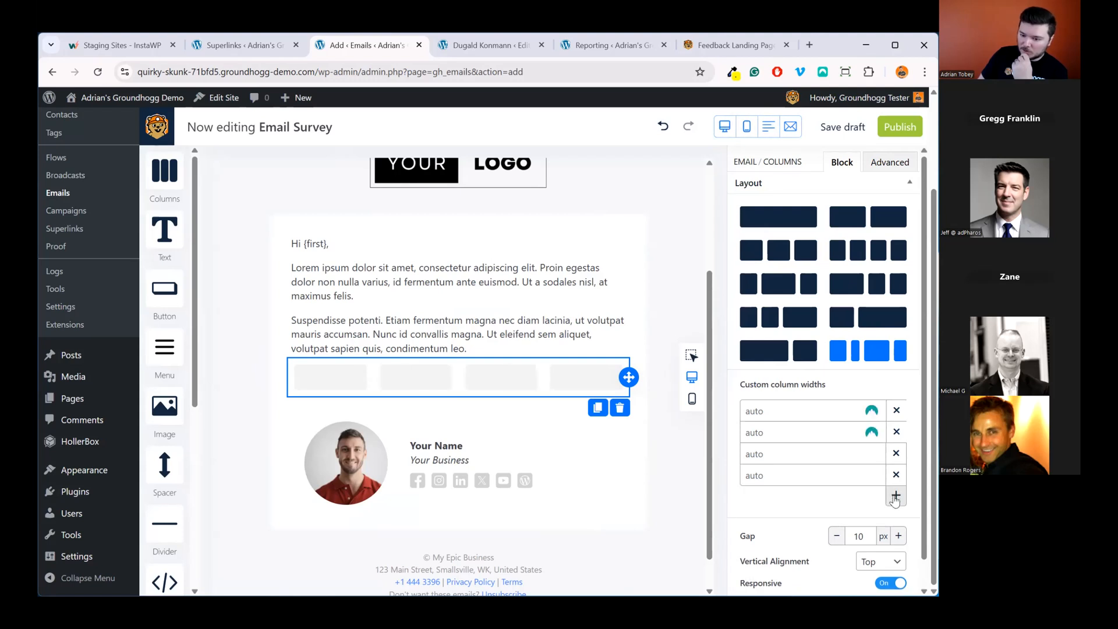
left_click(895, 495)
left_click(774, 453)
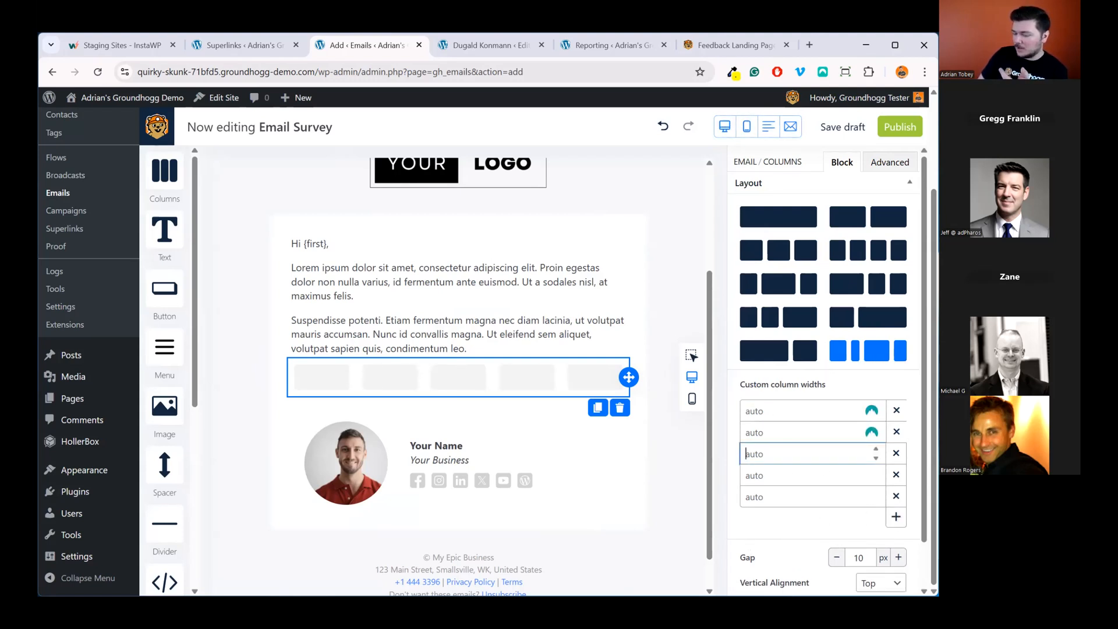
left_click_drag(740, 384, 838, 384)
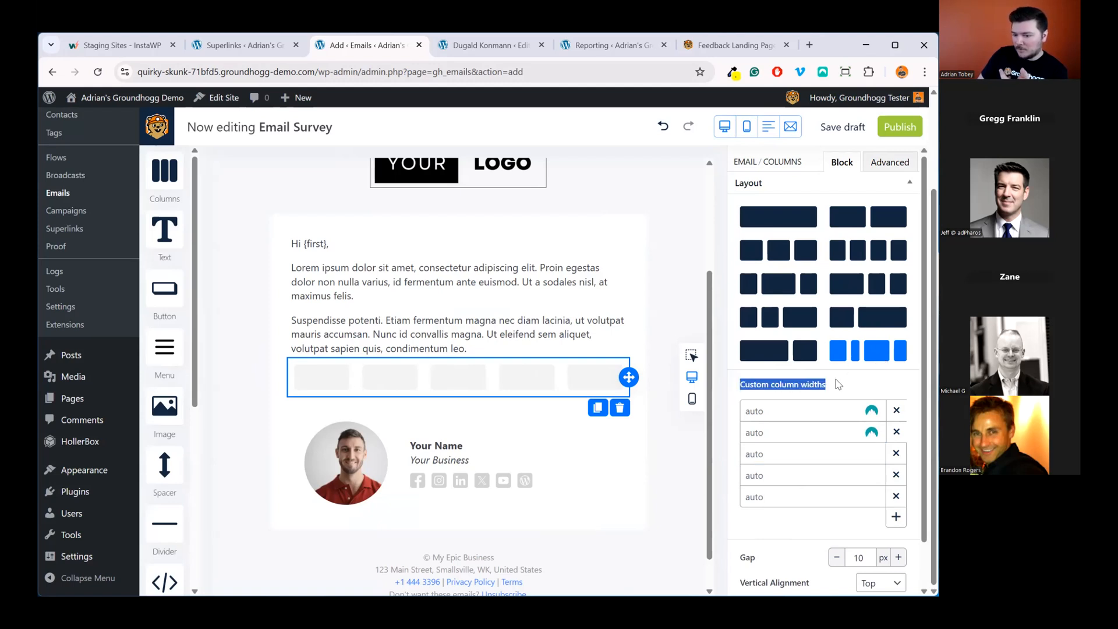
left_click(802, 497)
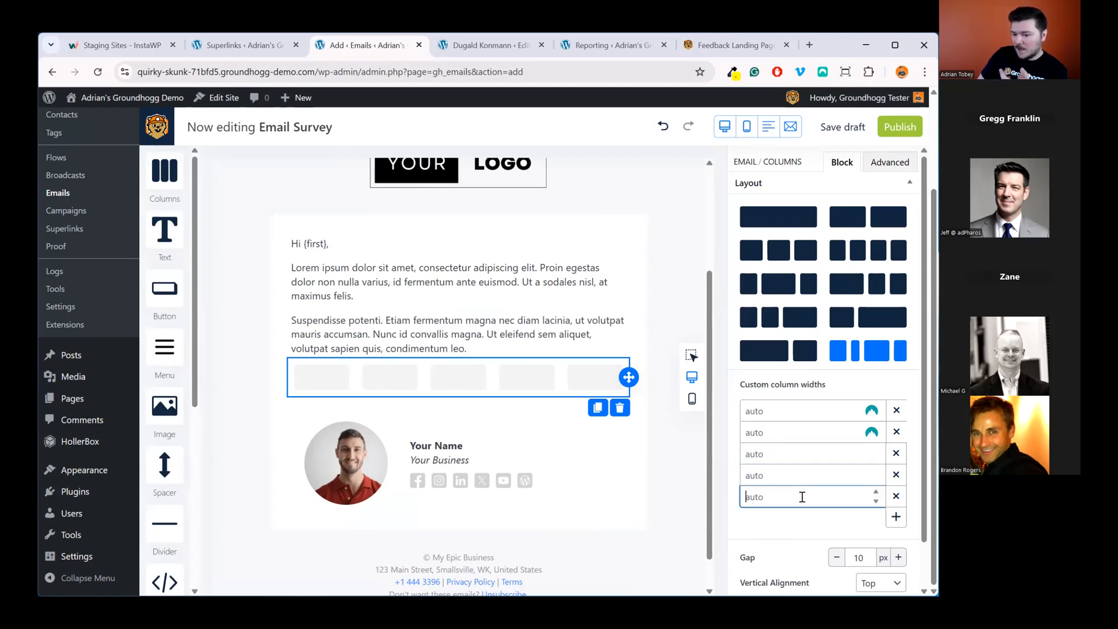
left_click(804, 526)
Step: Add a button to the first of the five columns and label it "Bad"
scroll(471, 431, "down", 1)
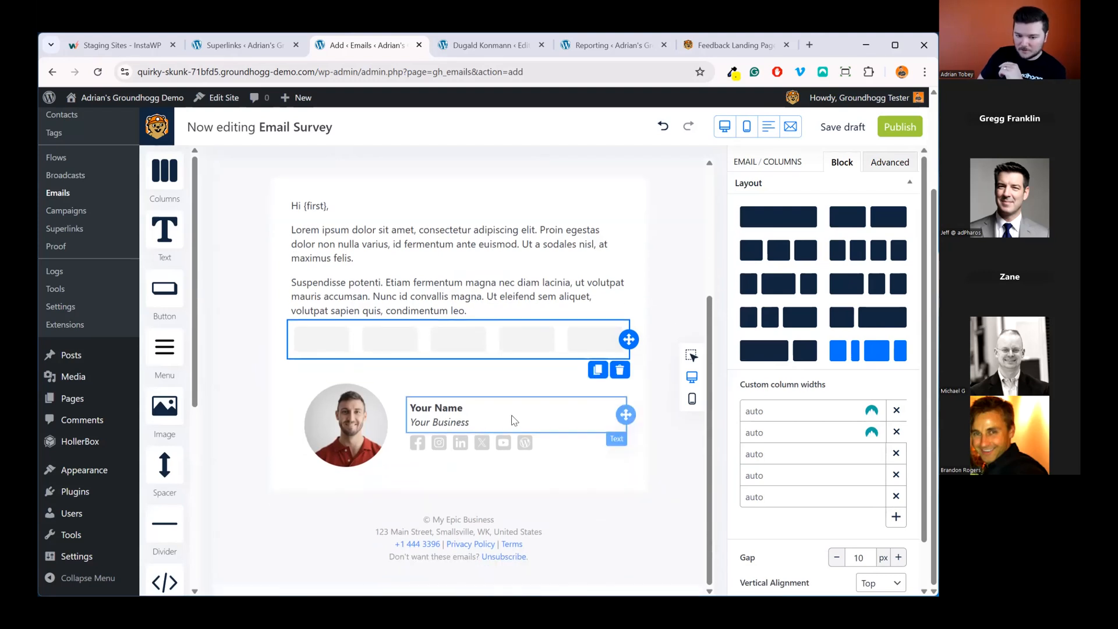
left_click_drag(163, 289, 321, 353)
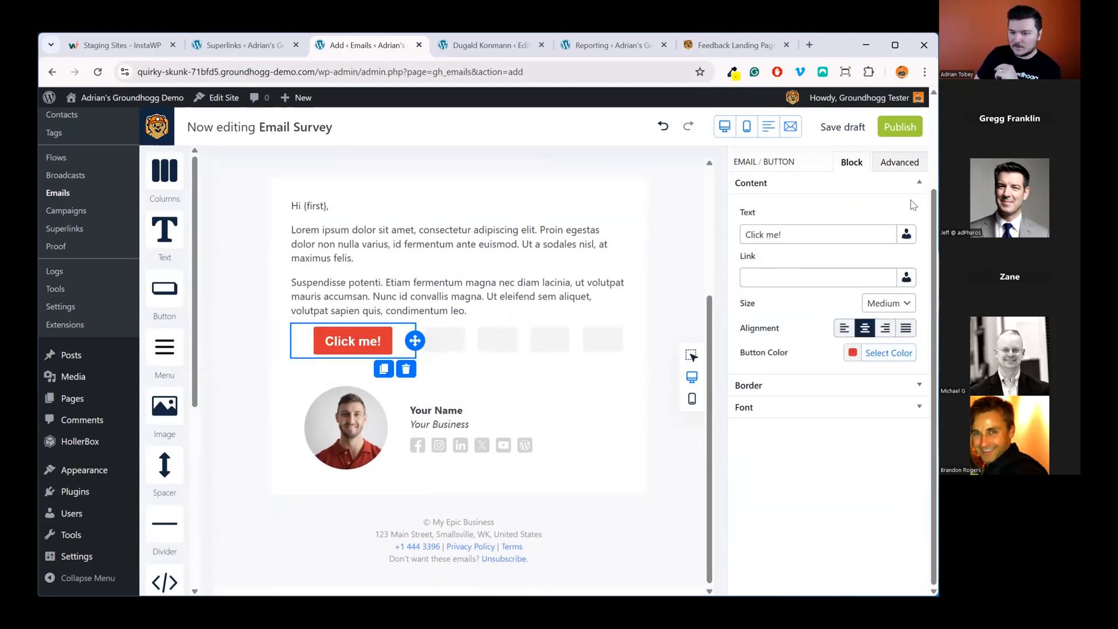
triple_click(789, 234)
type("Bad")
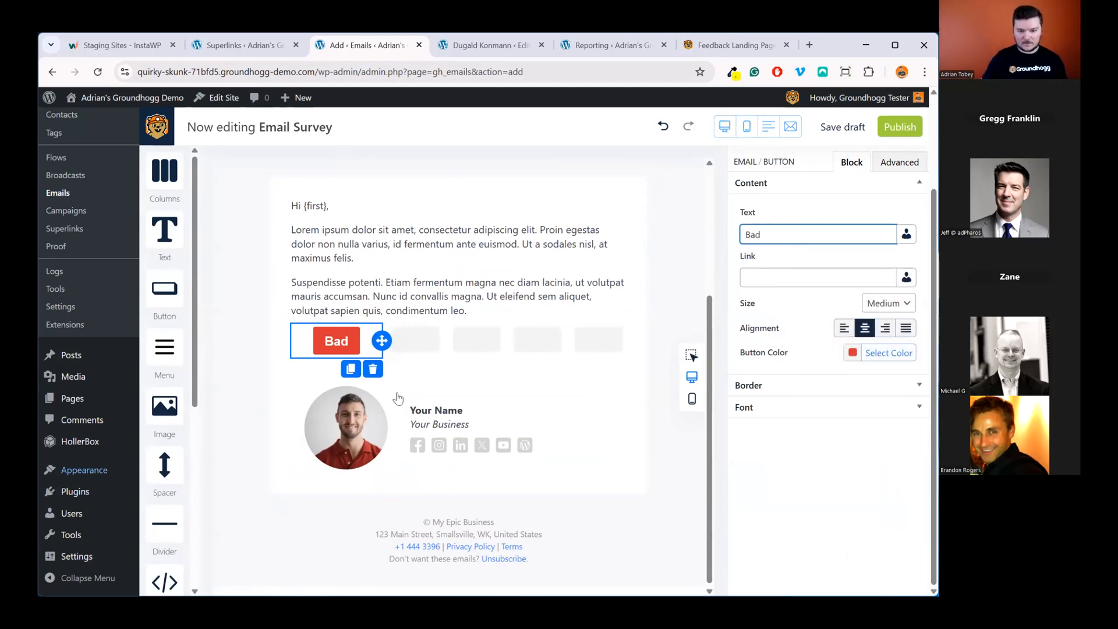
Step: Duplicate the "Bad" button, move the copy into the second column and label it "Poor"
left_click(351, 369)
left_click_drag(381, 371, 454, 354)
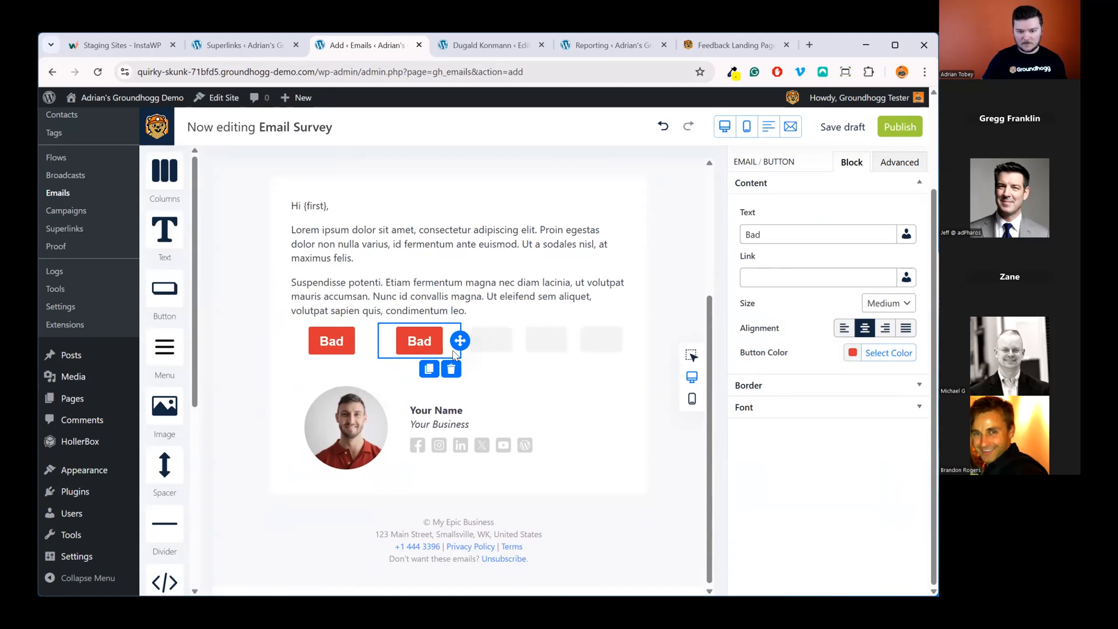
double_click(785, 234)
type("P")
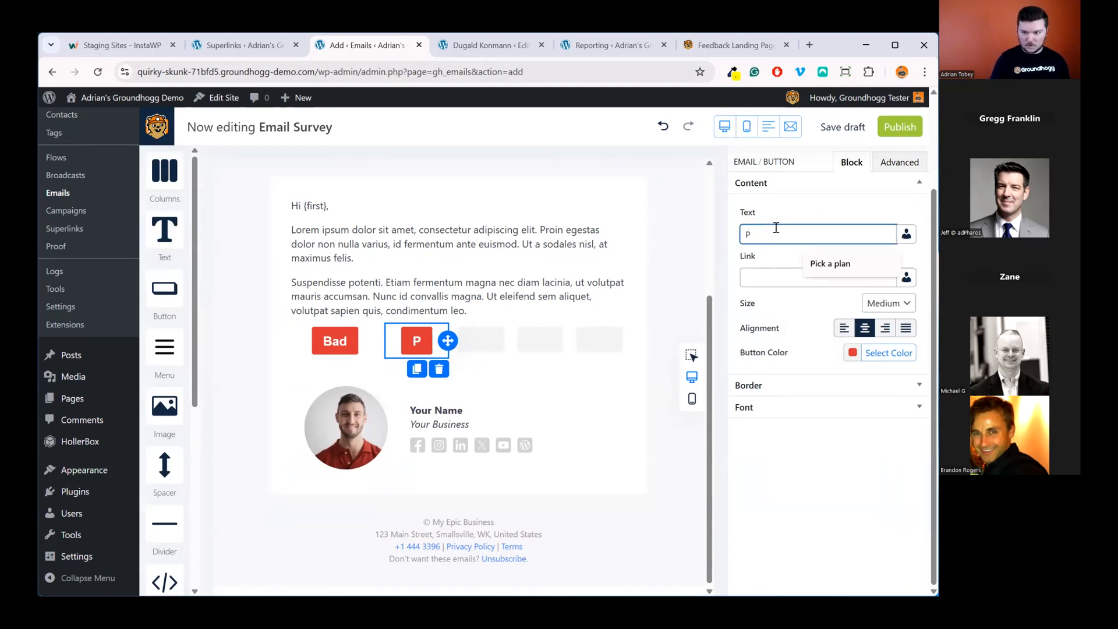
type("oor")
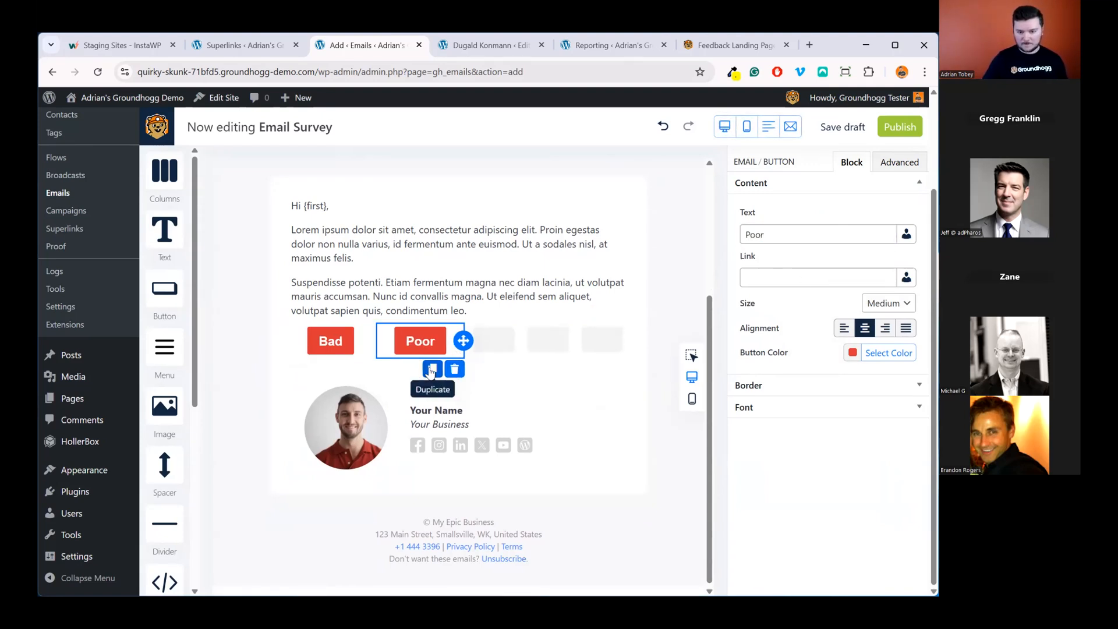
Step: Duplicate the "Poor" button, move the copy into the third column and label it "Neutral"
left_click(432, 369)
left_click_drag(467, 370, 493, 357)
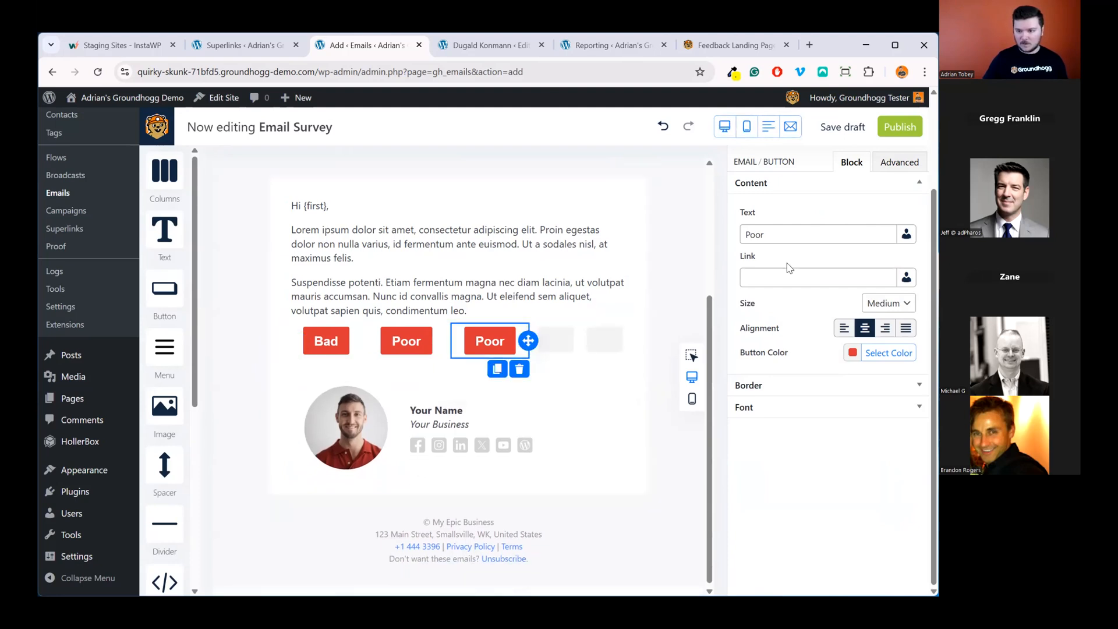
left_click(780, 233)
double_click(775, 233)
type("N")
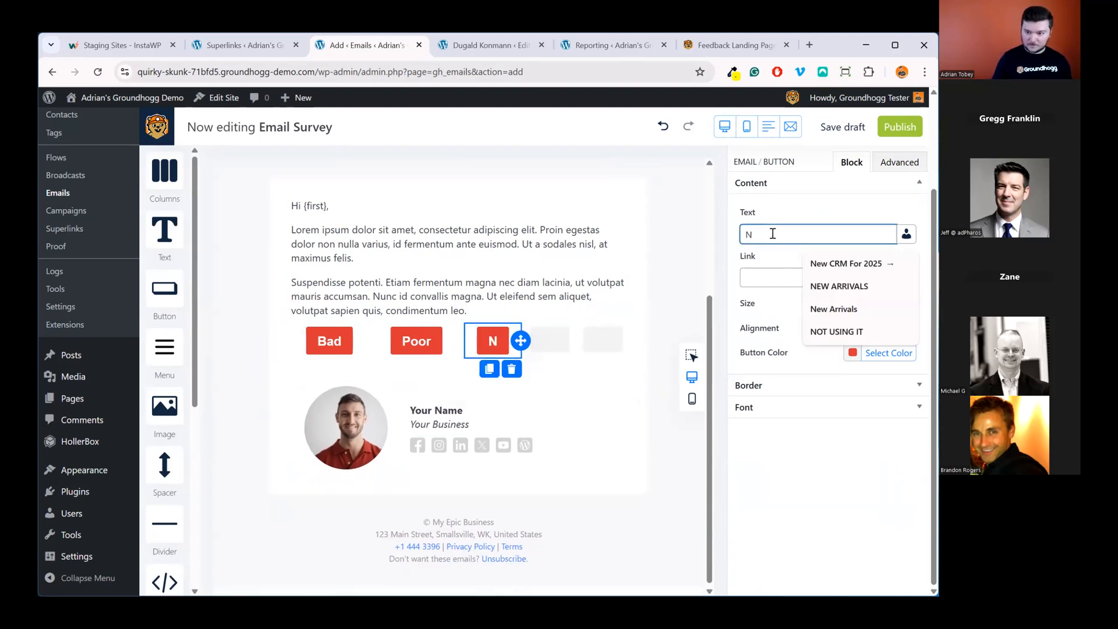
type("eutral")
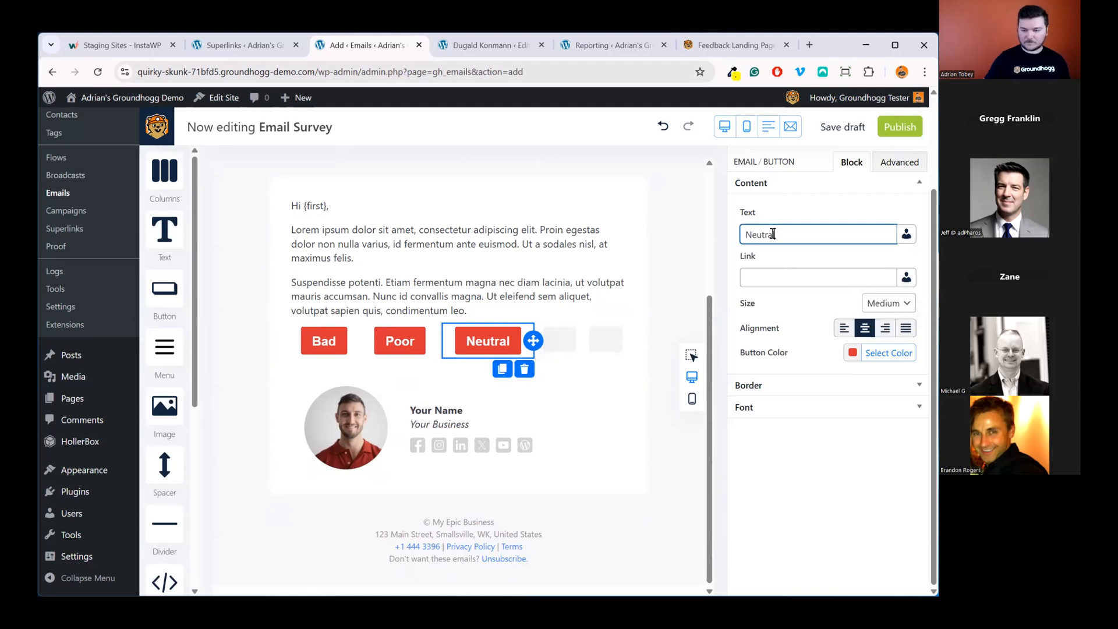
Step: Duplicate the "Neutral" button, move the copy into the fourth column and label it "Good"
left_click(502, 368)
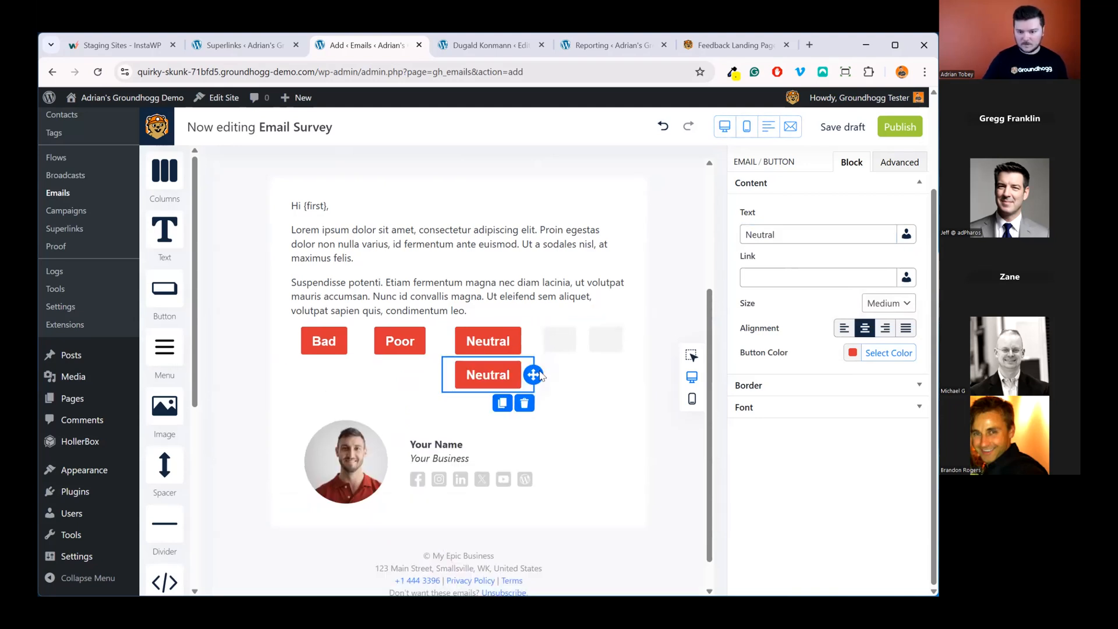
left_click_drag(532, 373, 561, 347)
double_click(772, 235)
type("G")
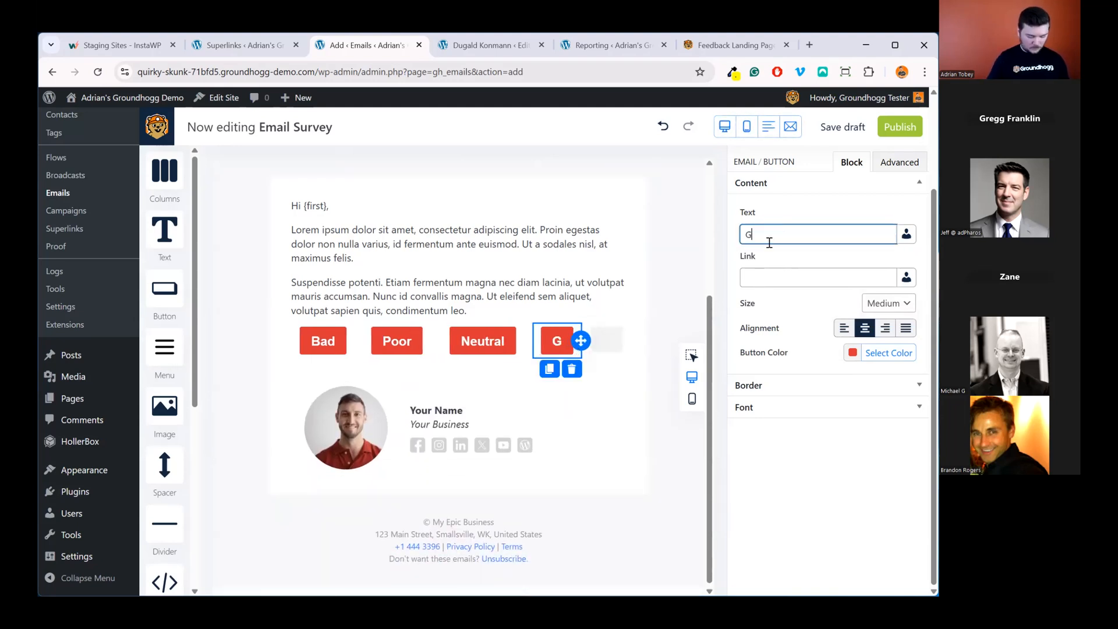
type("ood")
Step: Duplicate the "Good" button, move the copy into the fifth column and label it "Great!"
left_click(549, 369)
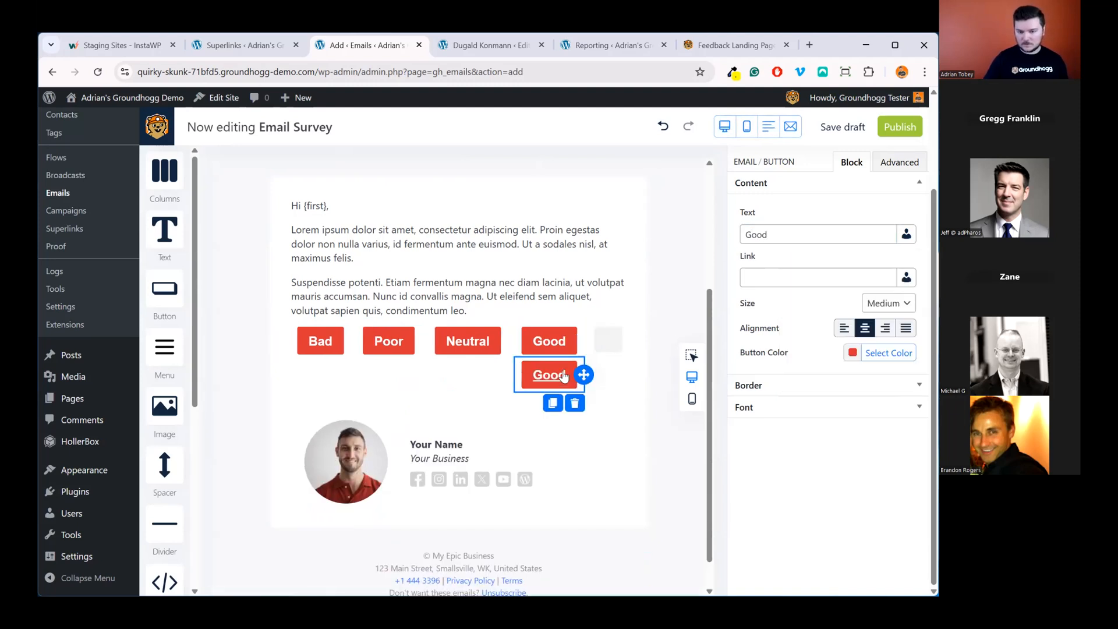
left_click_drag(583, 375, 608, 341)
double_click(798, 233)
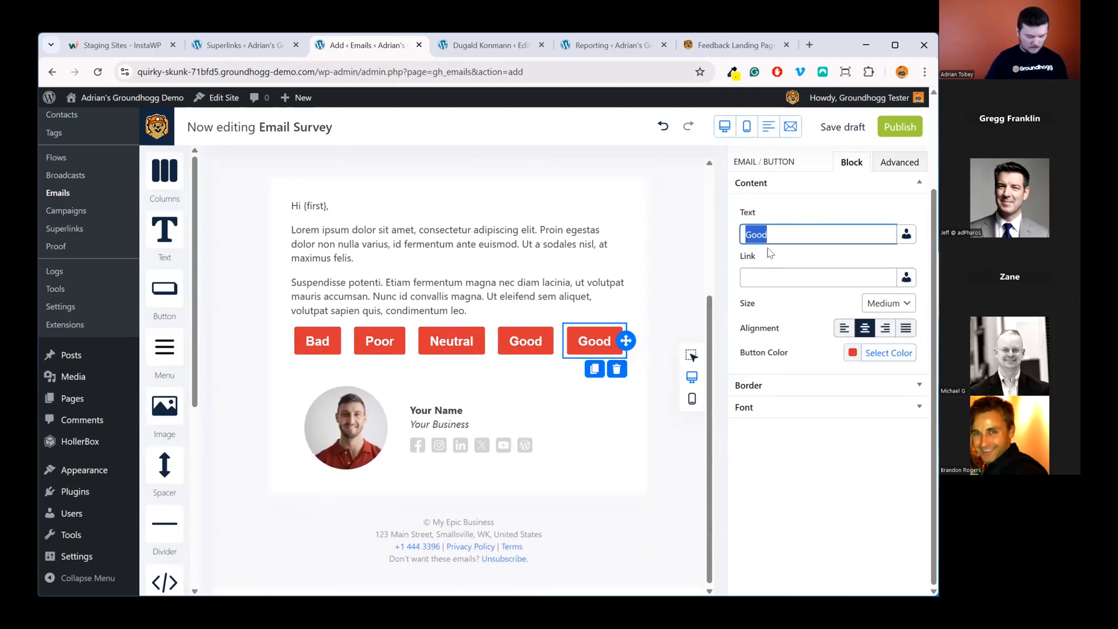
type("GFrealy")
key("BackSpace")
key("BackSpace")
key("BackSpace")
key("BackSpace")
key("BackSpace")
key("BackSpace")
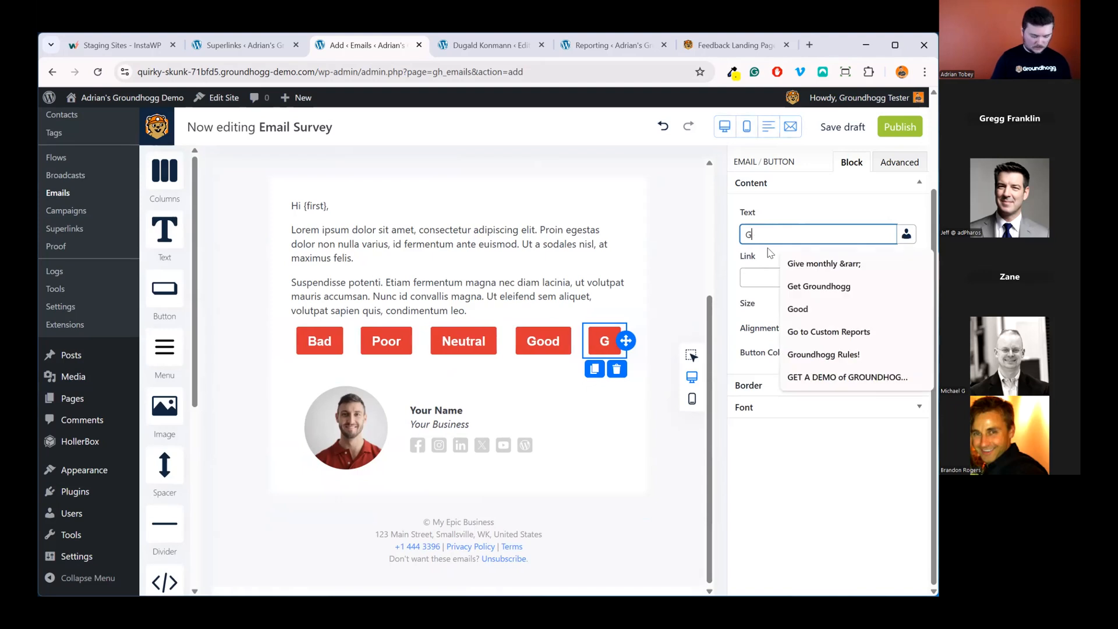
type("reat!")
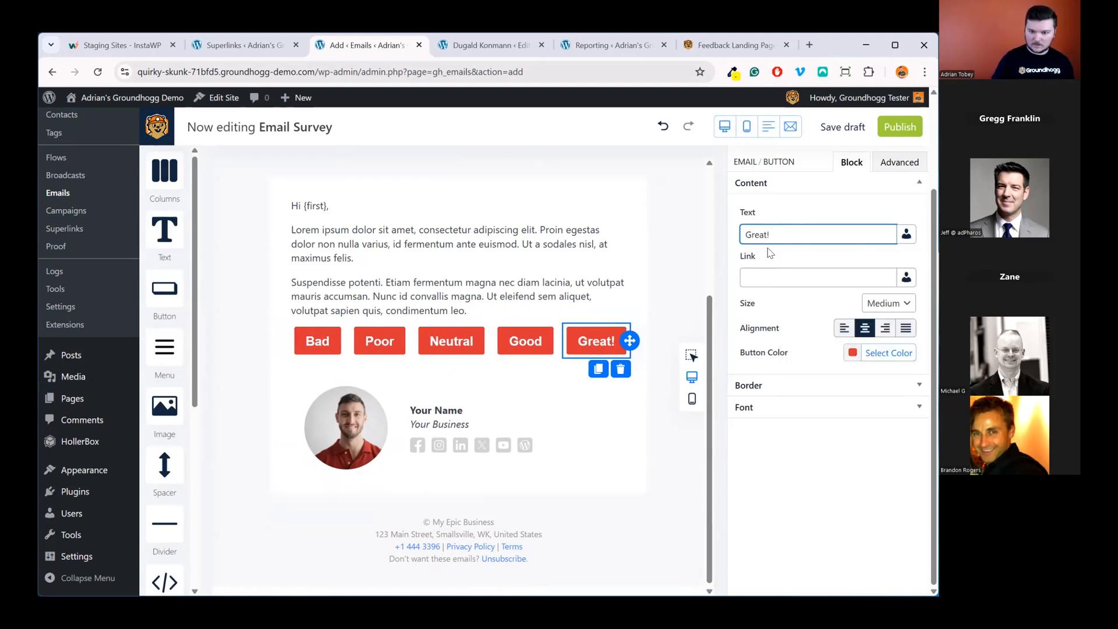
Step: Change the "Great!" button's color to green and the "Good" button's color to a yellowish green
left_click(876, 358)
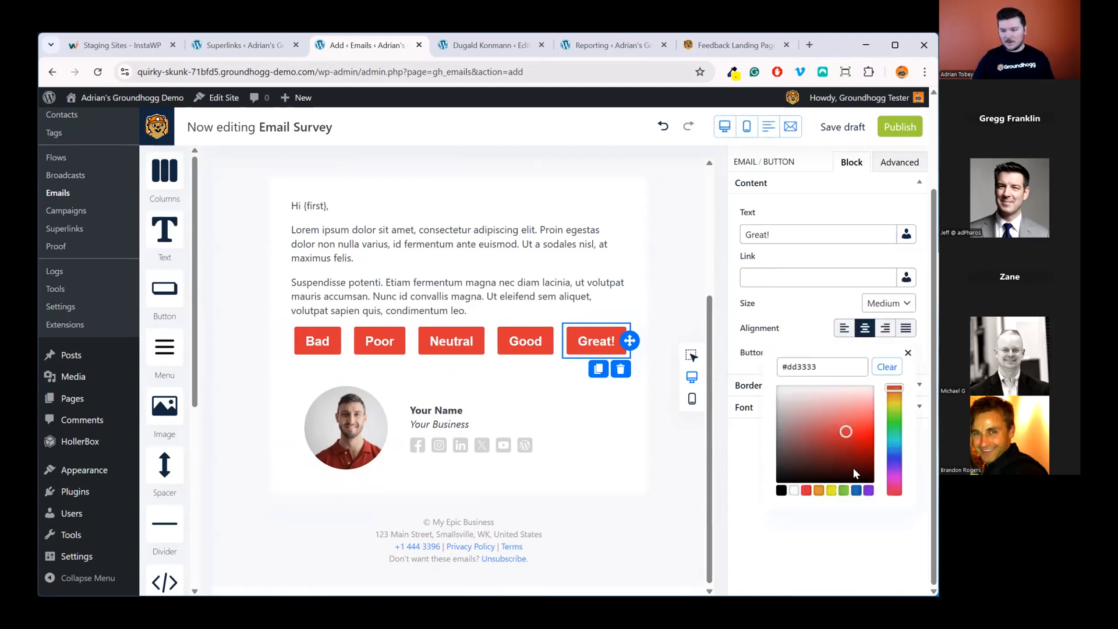
left_click(845, 490)
left_click(532, 345)
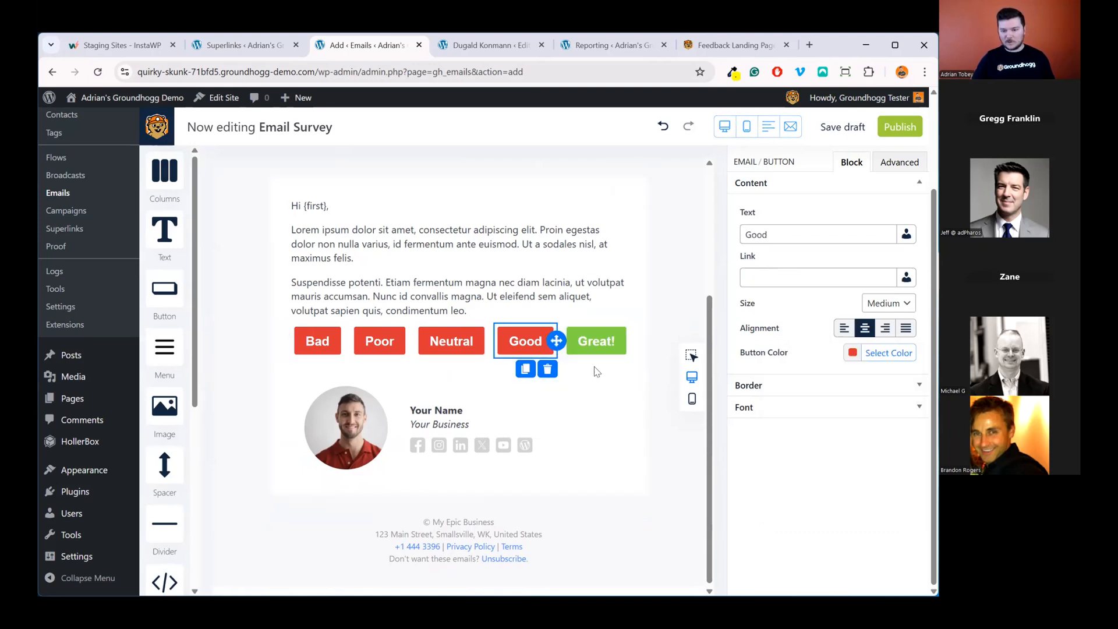
left_click(885, 353)
left_click(844, 489)
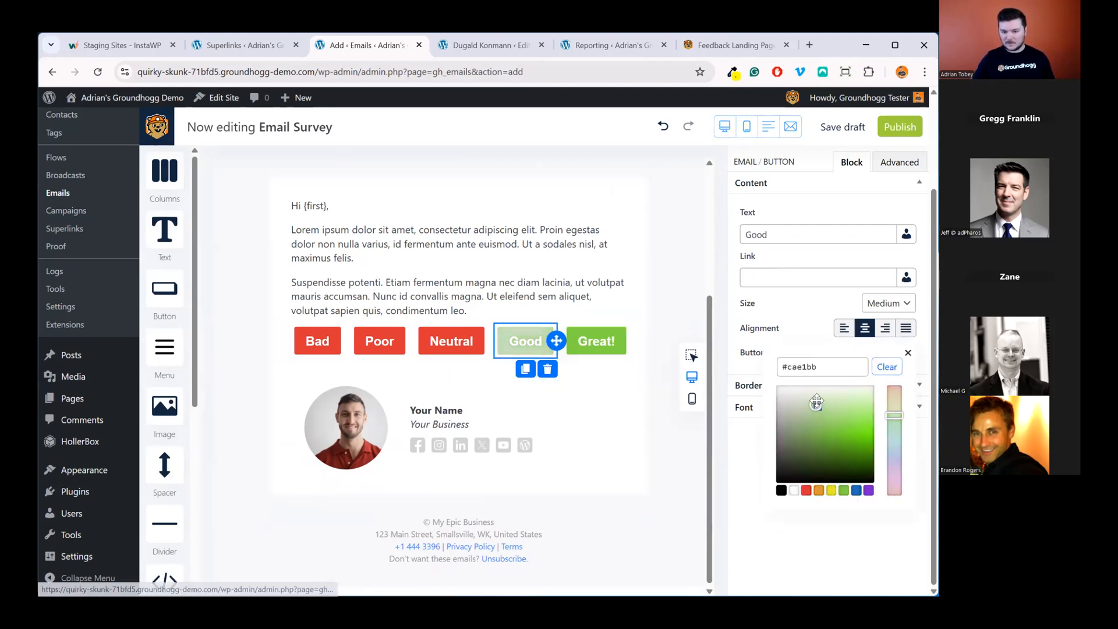
mouse_move(844, 423)
left_mouse_down()
mouse_move(862, 418)
mouse_move(849, 437)
mouse_move(840, 426)
left_mouse_up()
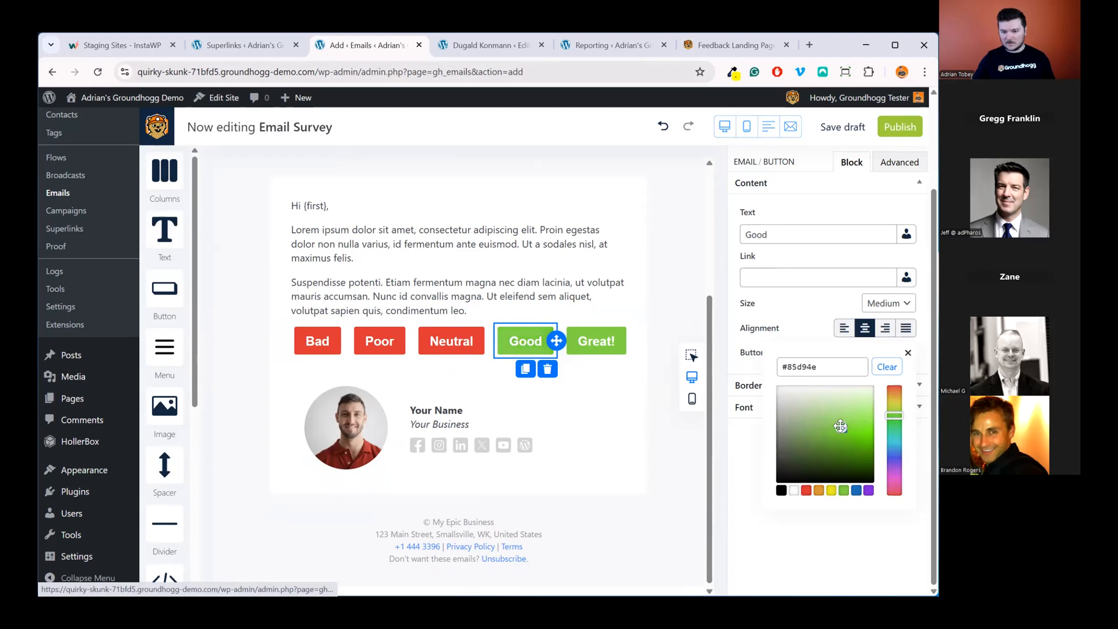
left_click(828, 490)
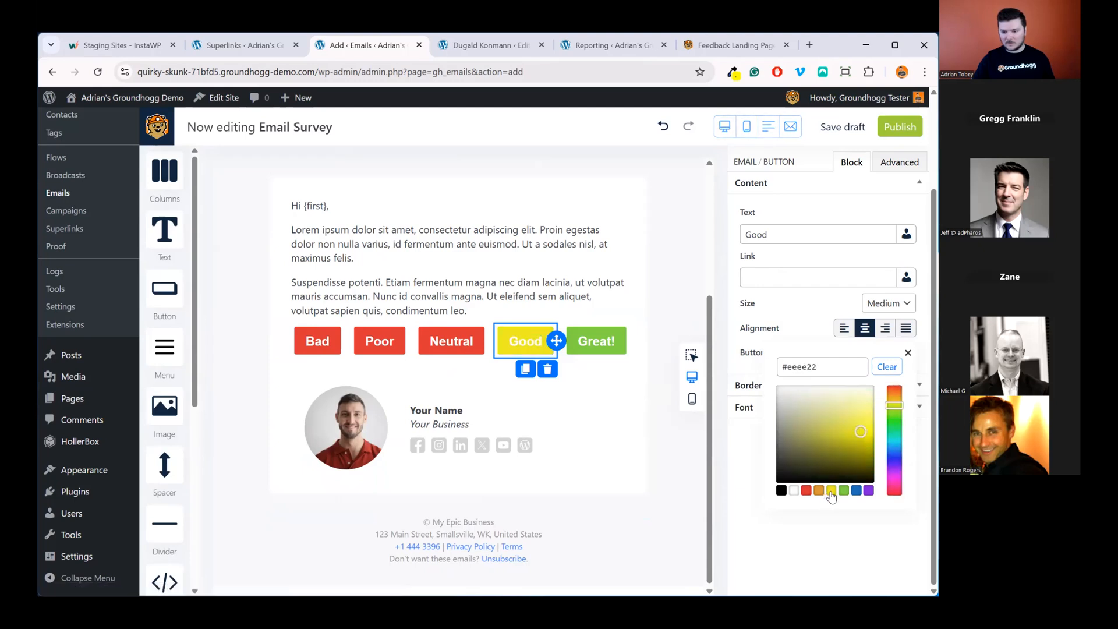
left_click(819, 490)
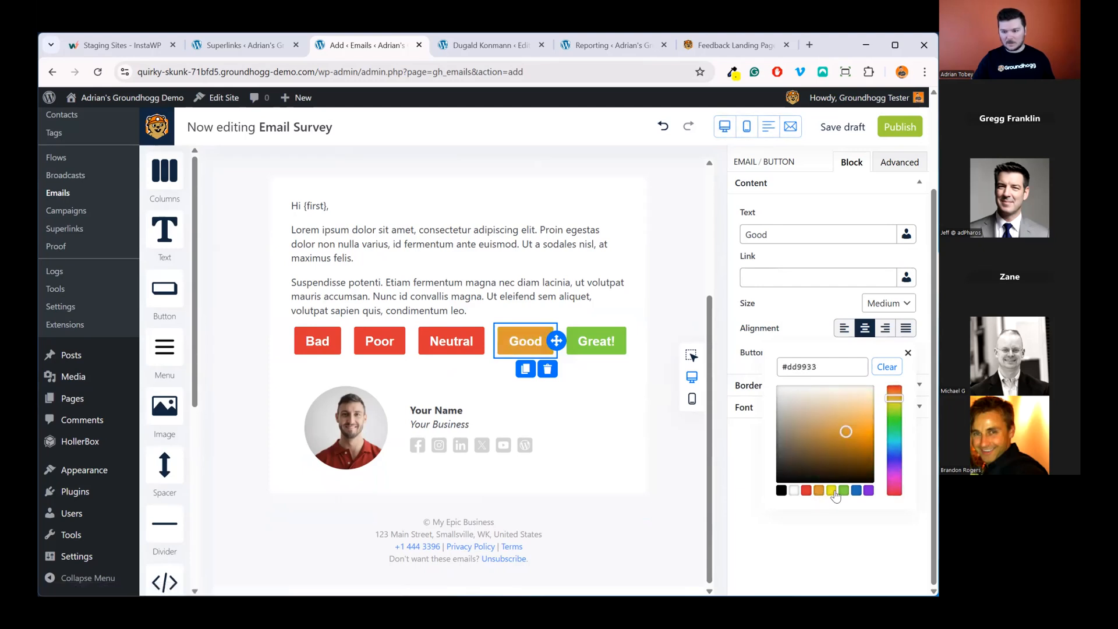
left_click(832, 491)
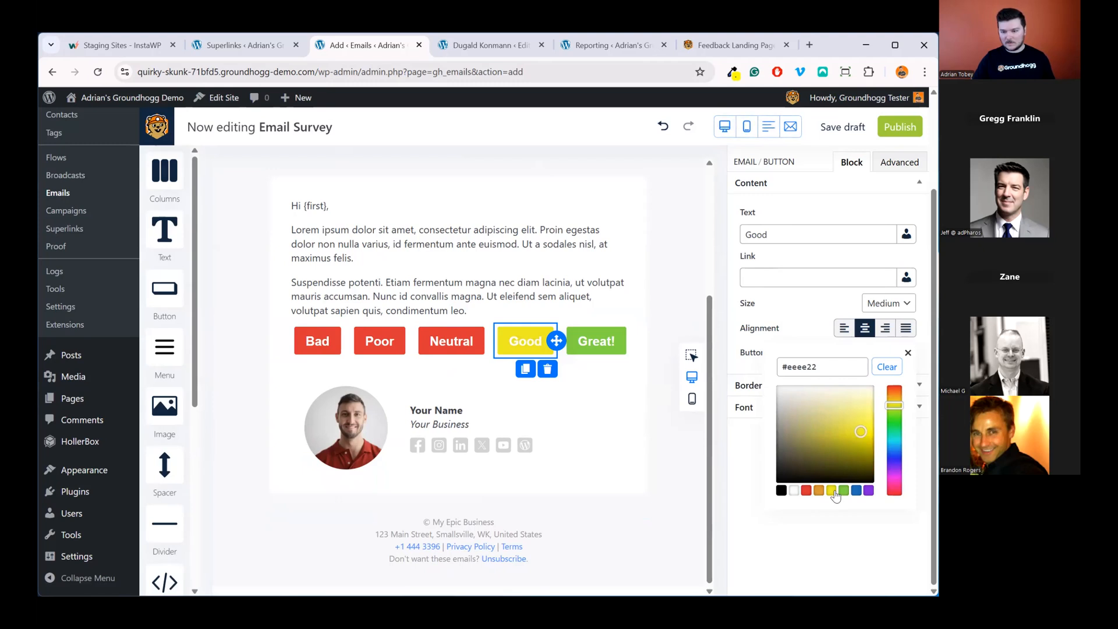
left_click(844, 491)
left_click(894, 410)
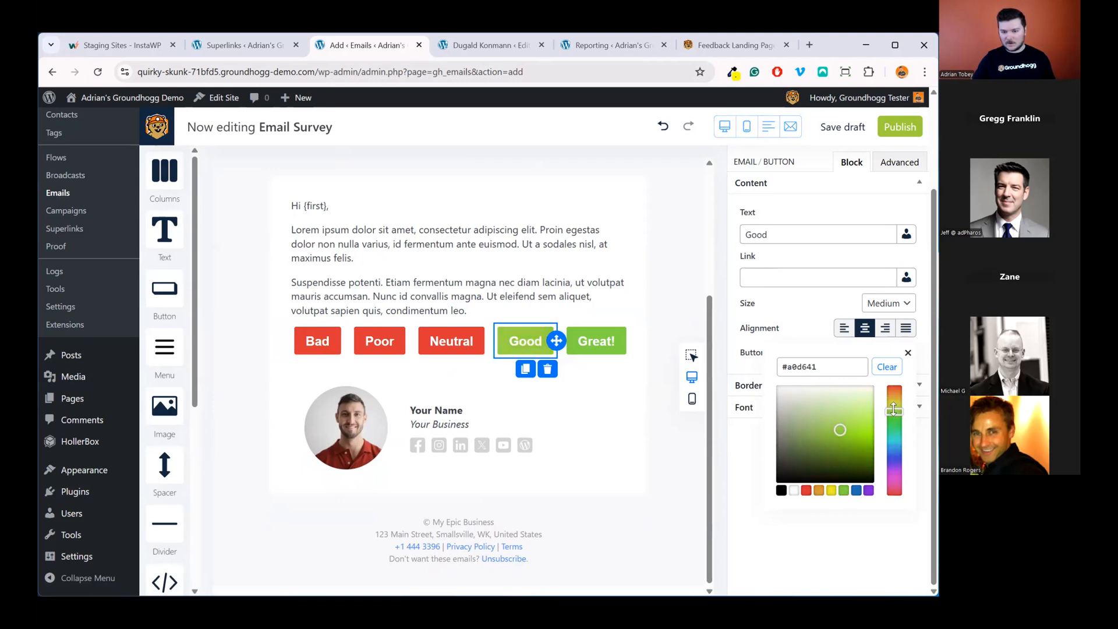
Step: Set the "Neutral" button's color to yellow #eeee22 and the "Poor" button's color to orange #dd9933
left_click(450, 342)
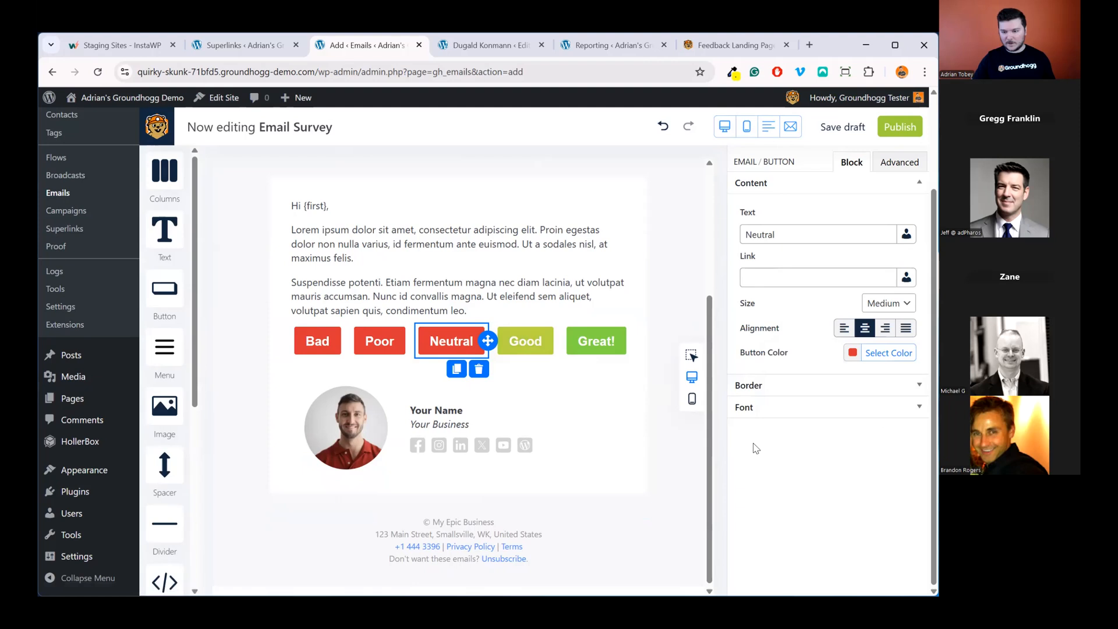
left_click(870, 353)
left_click(831, 490)
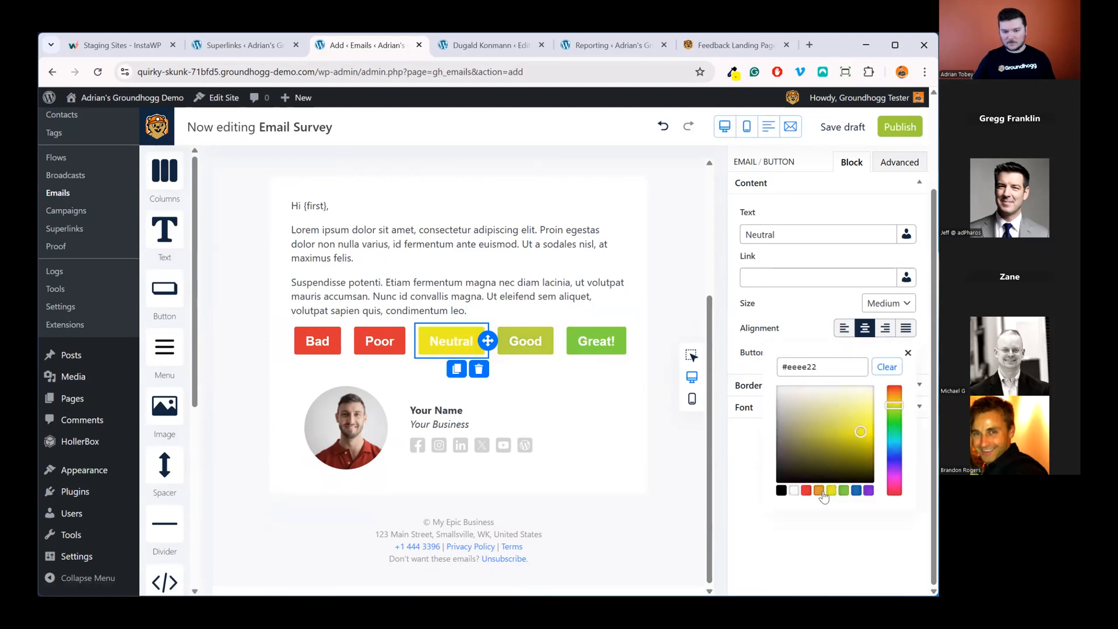
left_click(379, 353)
left_click(869, 353)
left_click(819, 491)
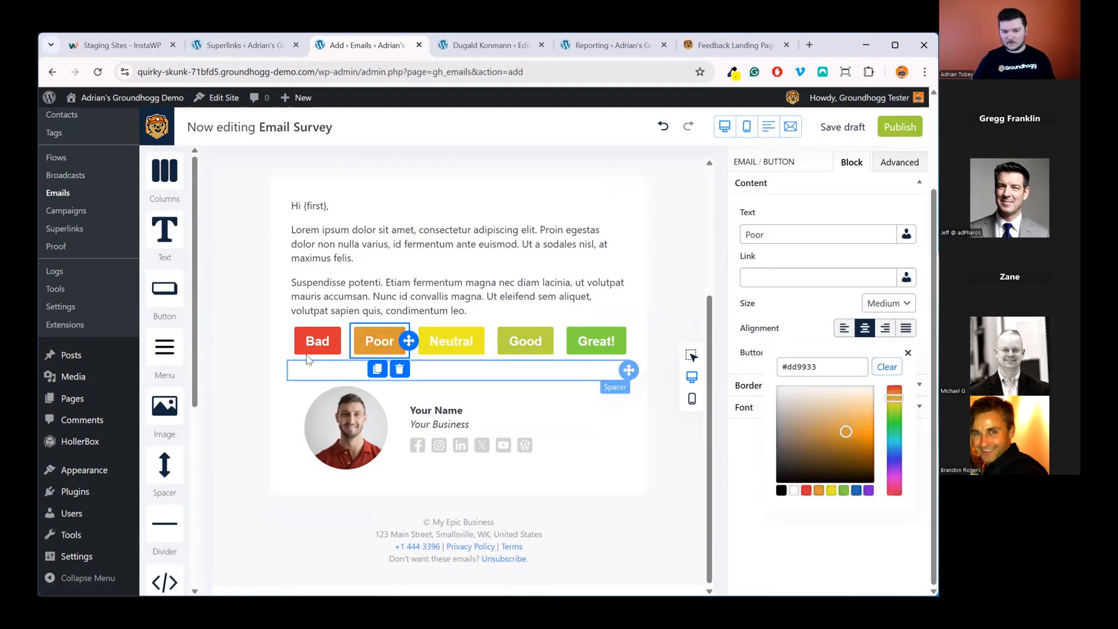
left_click(313, 348)
Step: Set the font color of the "Neutral" button to black #000000
left_click(452, 344)
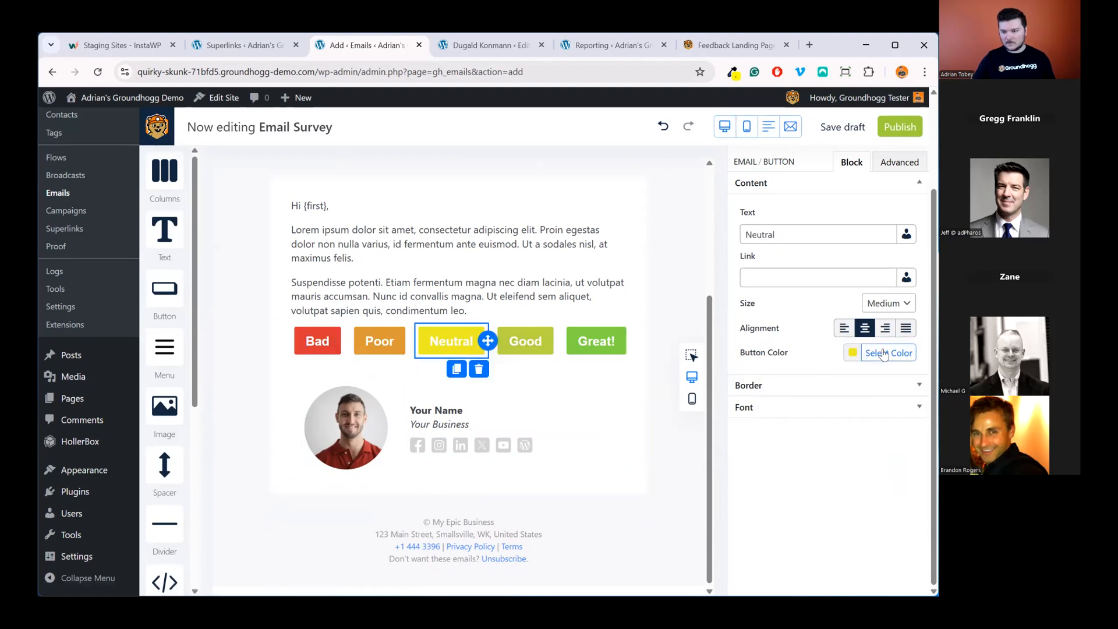
left_click(830, 408)
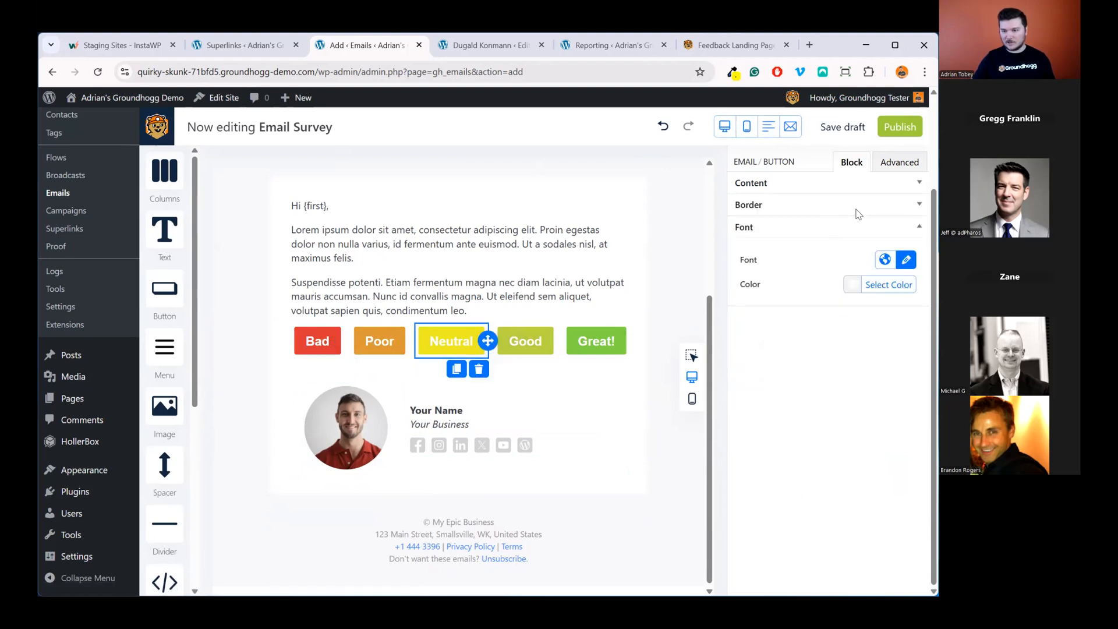
left_click(889, 285)
left_click(781, 422)
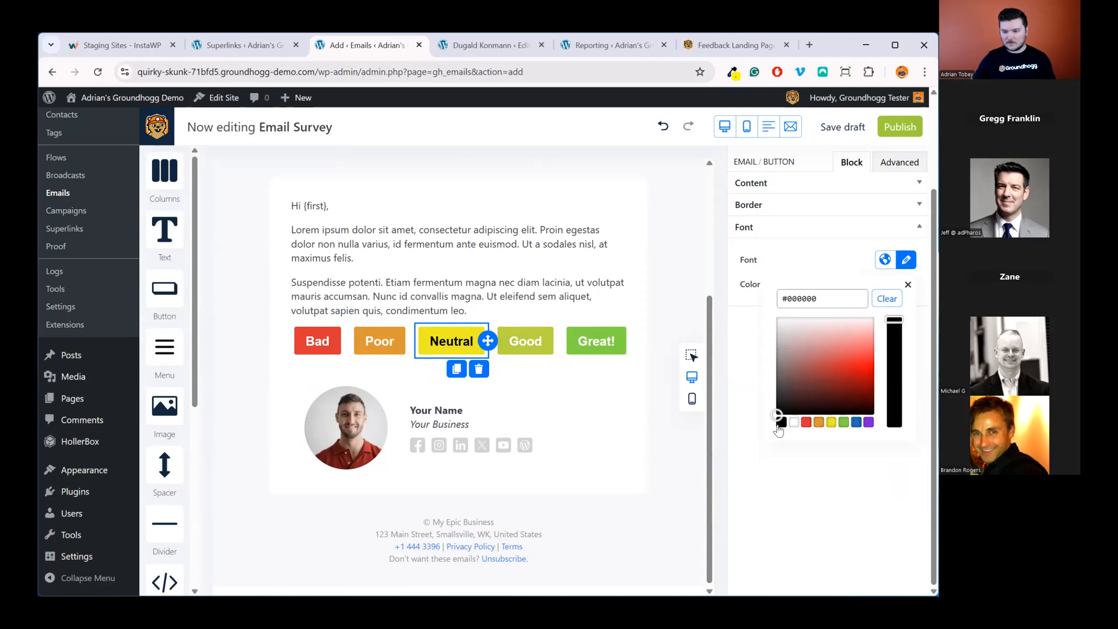
left_click(657, 388)
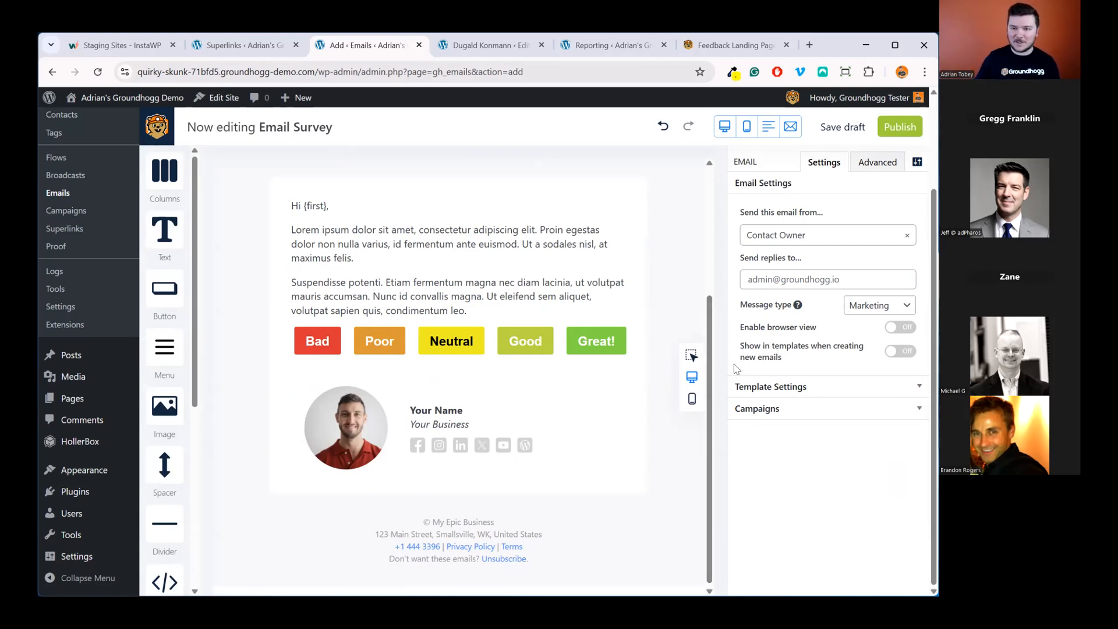
Step: Copy the source URL of the "Email Feedback: Great" superlink and paste it as the link of the "Great!" button
left_click(236, 51)
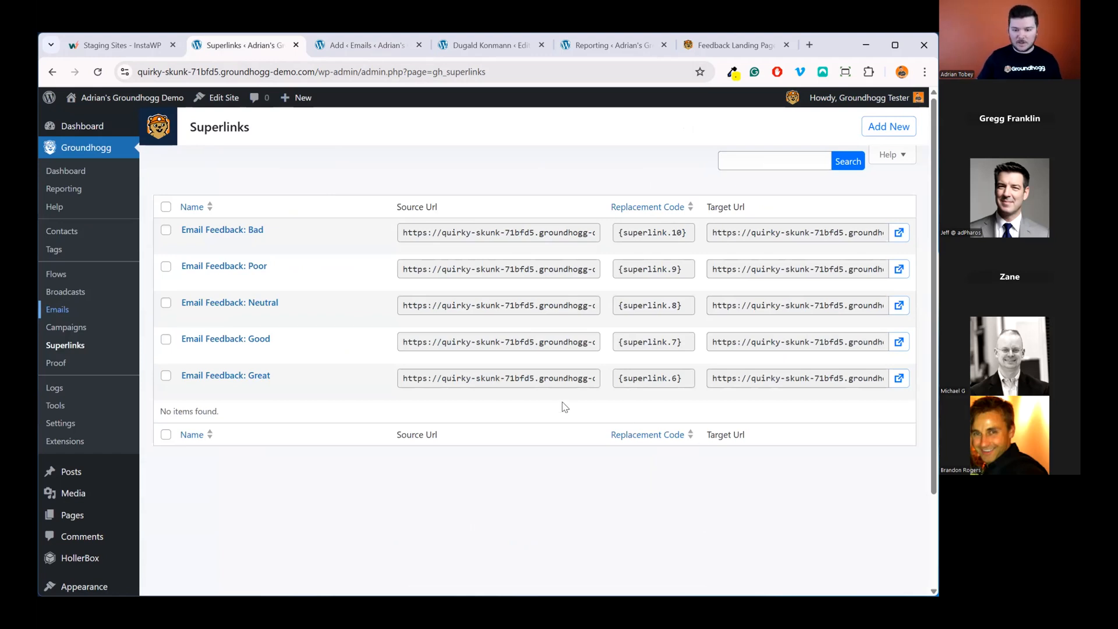
left_click(654, 384)
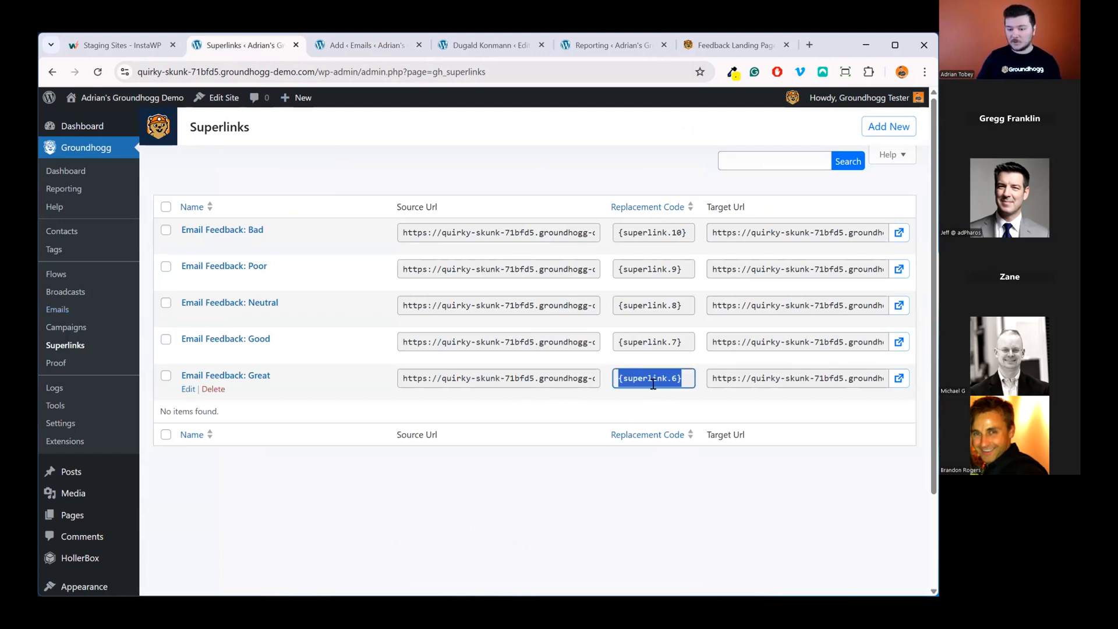
left_click(495, 376)
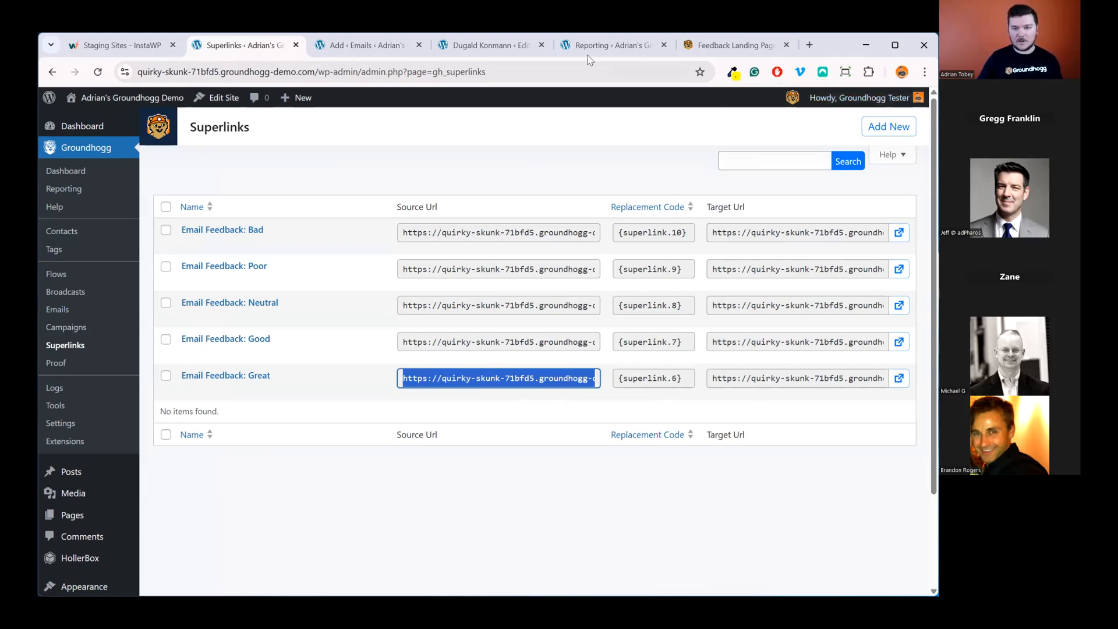
left_click(367, 46)
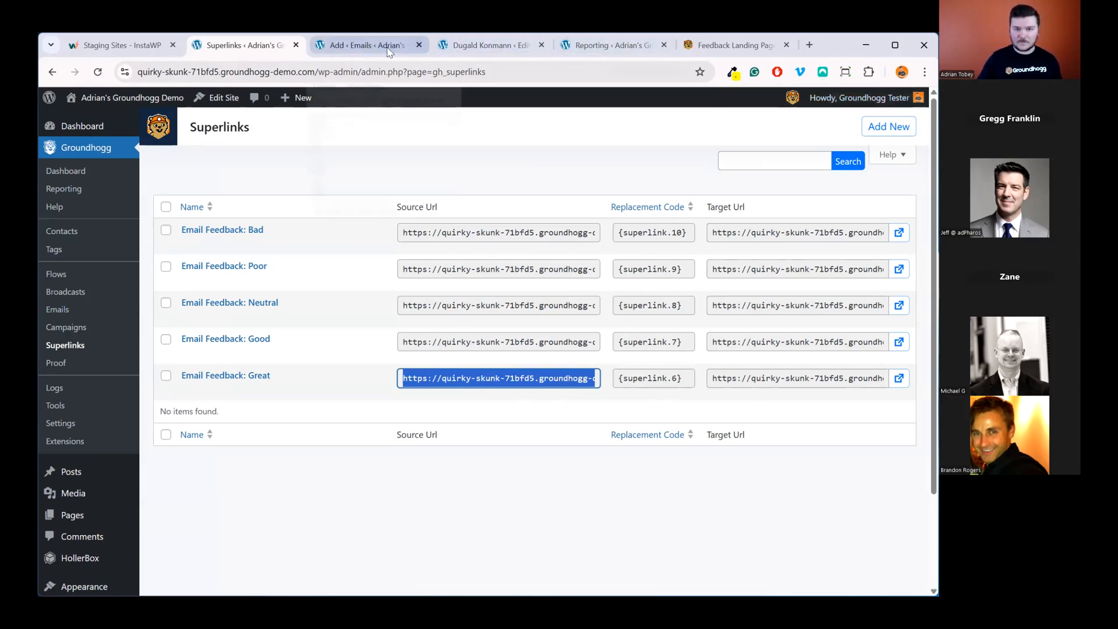
left_click(591, 345)
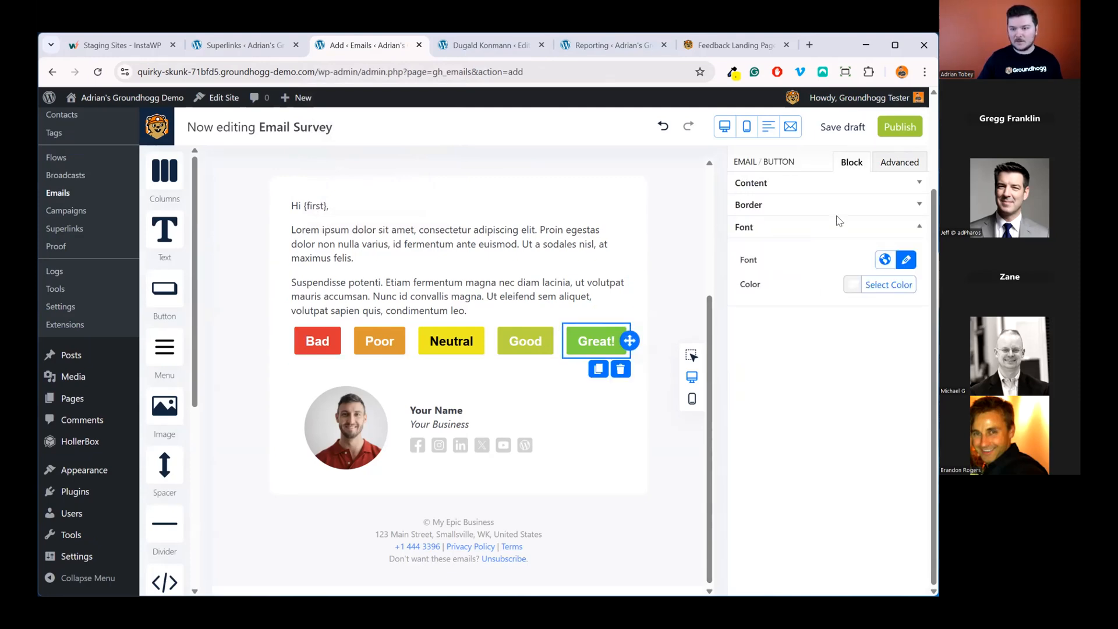
left_click(761, 182)
left_click(818, 277)
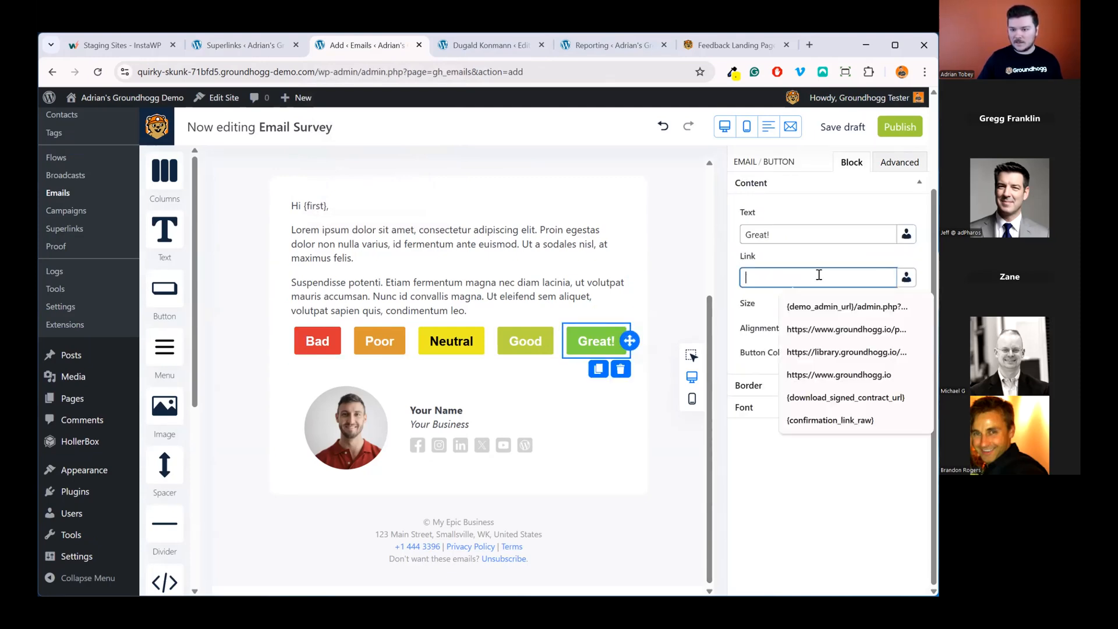
type("perlinks/link/6-email-feedback-great/")
Step: Copy the source URL of the "Email Feedback: Good" superlink and use it as the link of the "Good" button
left_click(239, 46)
left_click(498, 342)
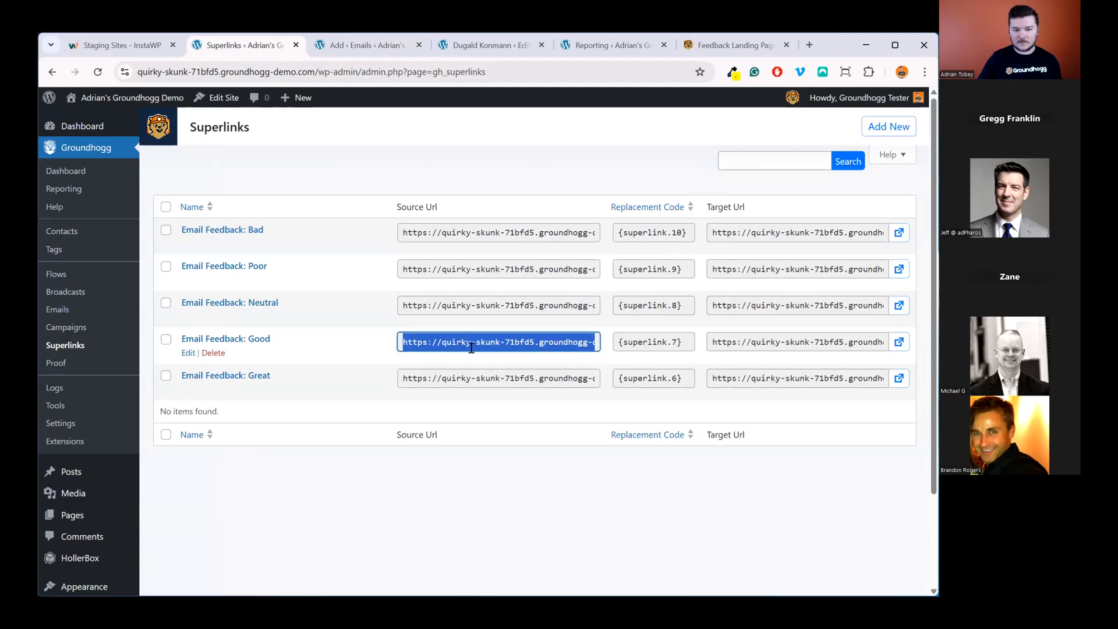
left_click(373, 46)
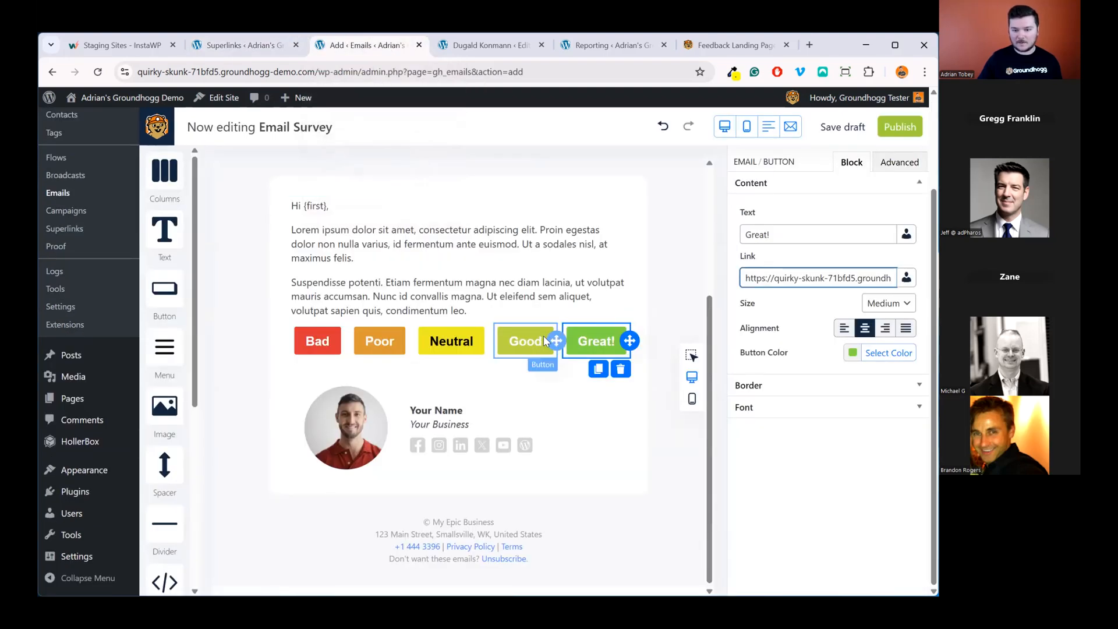
left_click(525, 340)
Step: Copy the source URL of the "Email Feedback: Neutral" superlink and paste it as the link of the "Neutral" button
left_click(239, 46)
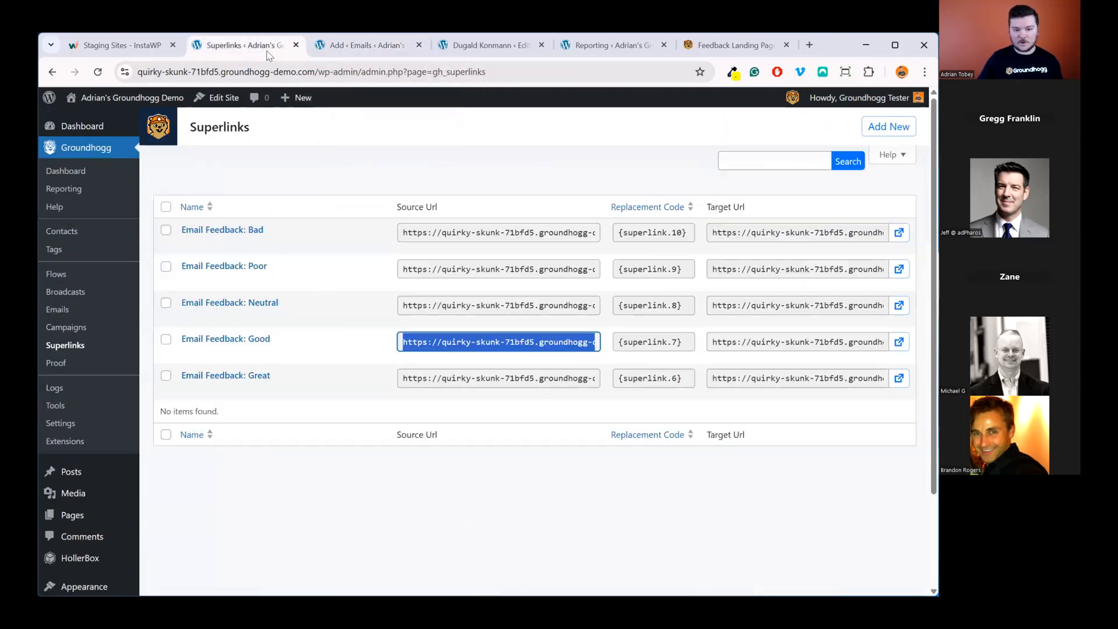
left_click(431, 304)
left_click(373, 46)
left_click(451, 340)
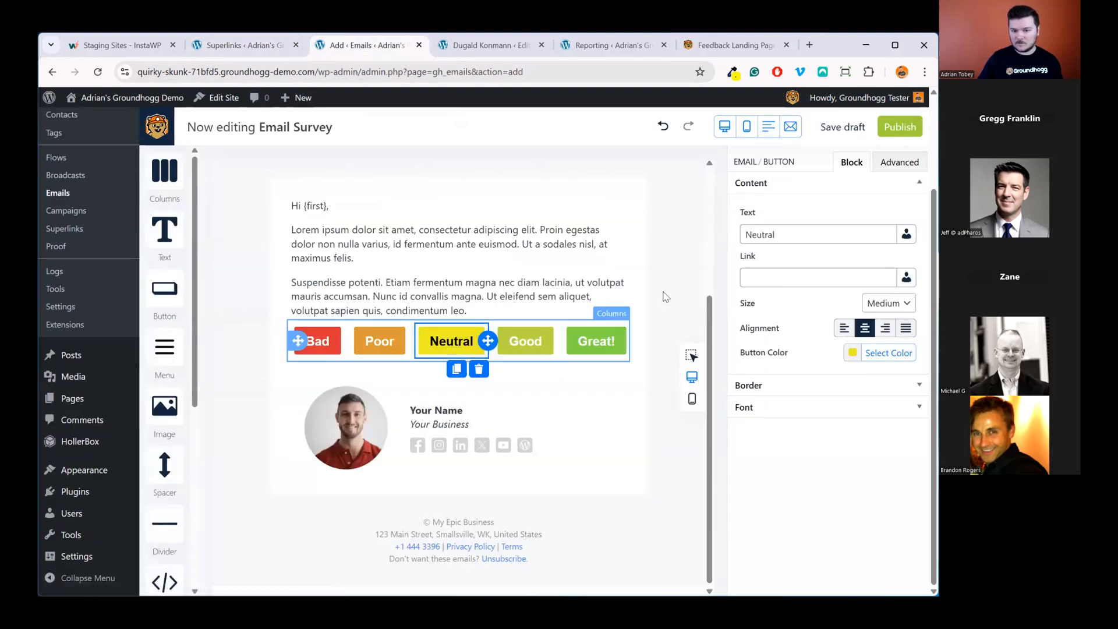
left_click(818, 278)
key("ctrl+v")
Step: Copy the source URL of the "Email Feedback: Poor" superlink and paste it as the link of the "Poor" button
left_click(244, 45)
left_click(431, 260)
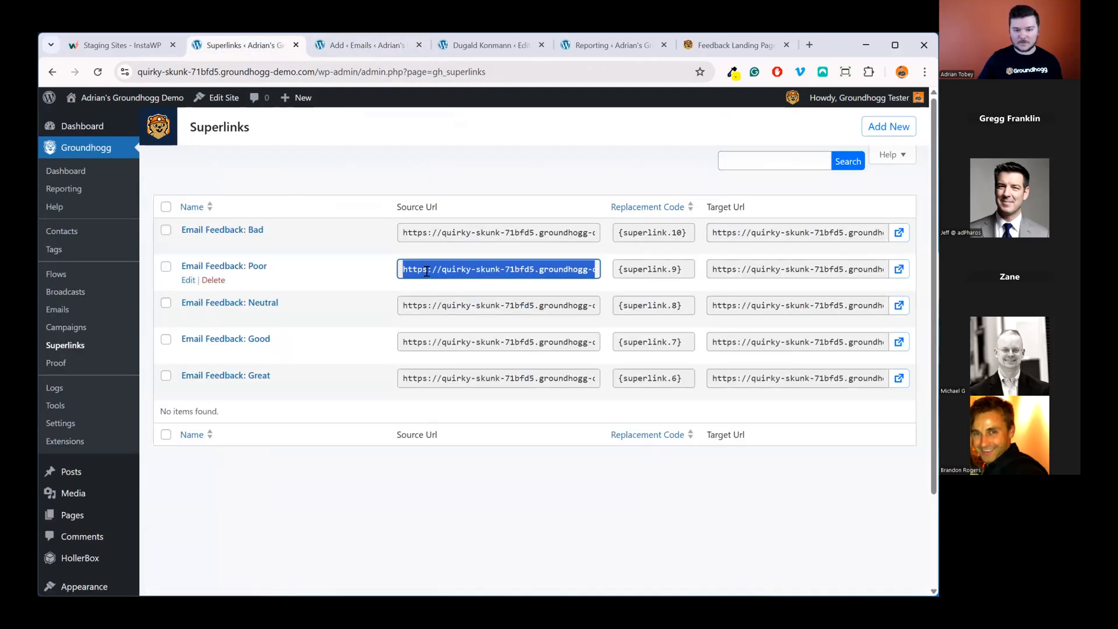
left_click(373, 46)
left_click(380, 341)
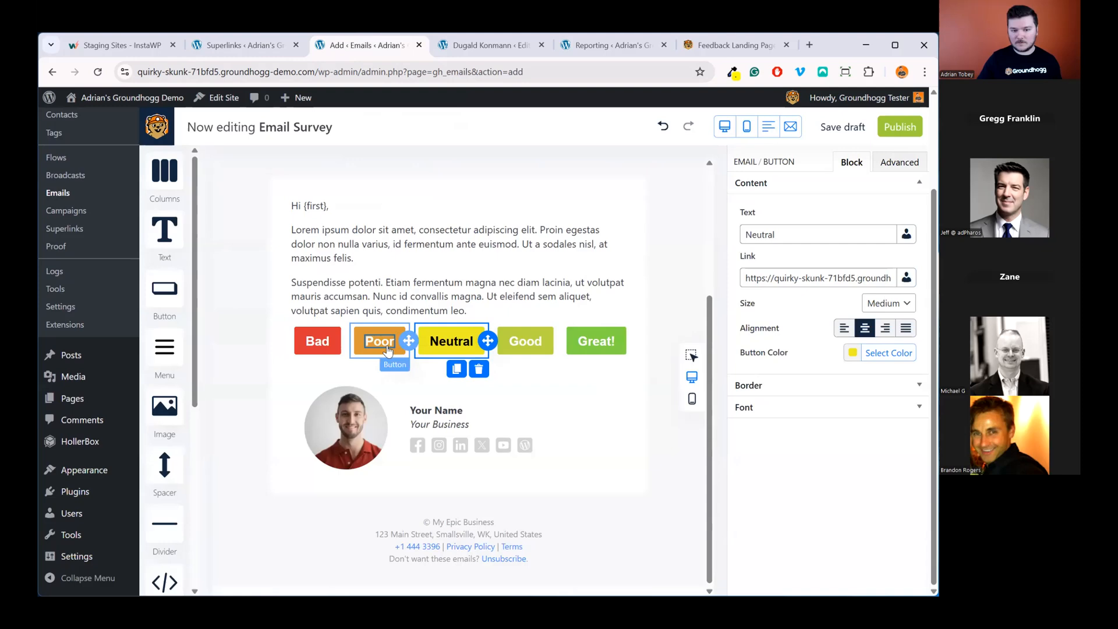
left_click(776, 278)
key("ctrl+v")
Step: Link the "Bad" button to the source URL of the "Email Feedback: Bad" superlink and save the email as a draft
left_click(254, 51)
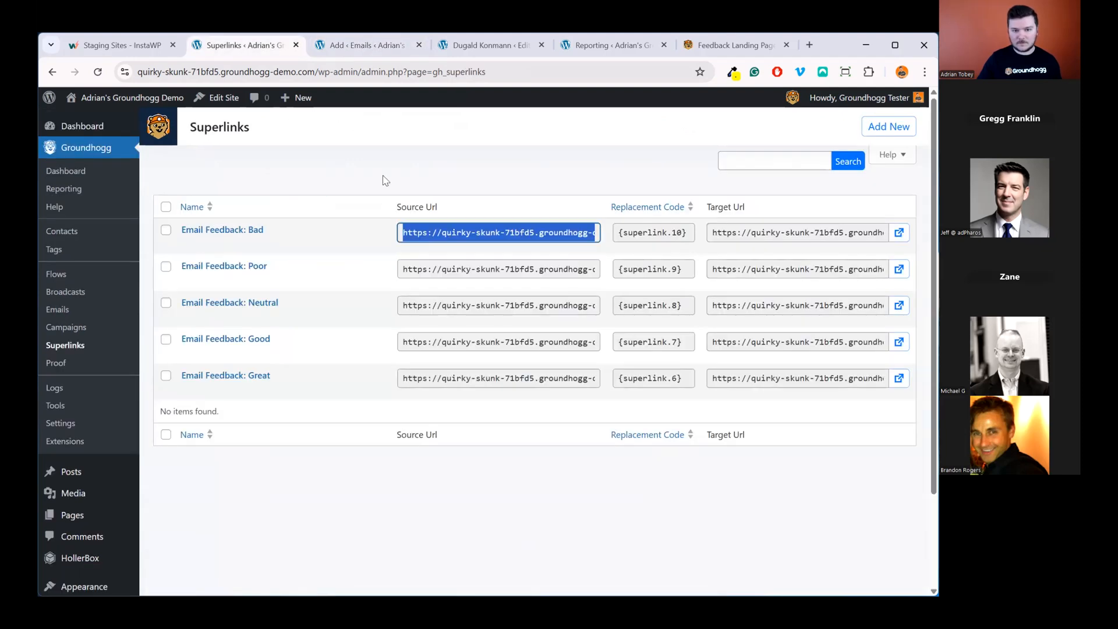
left_click(352, 45)
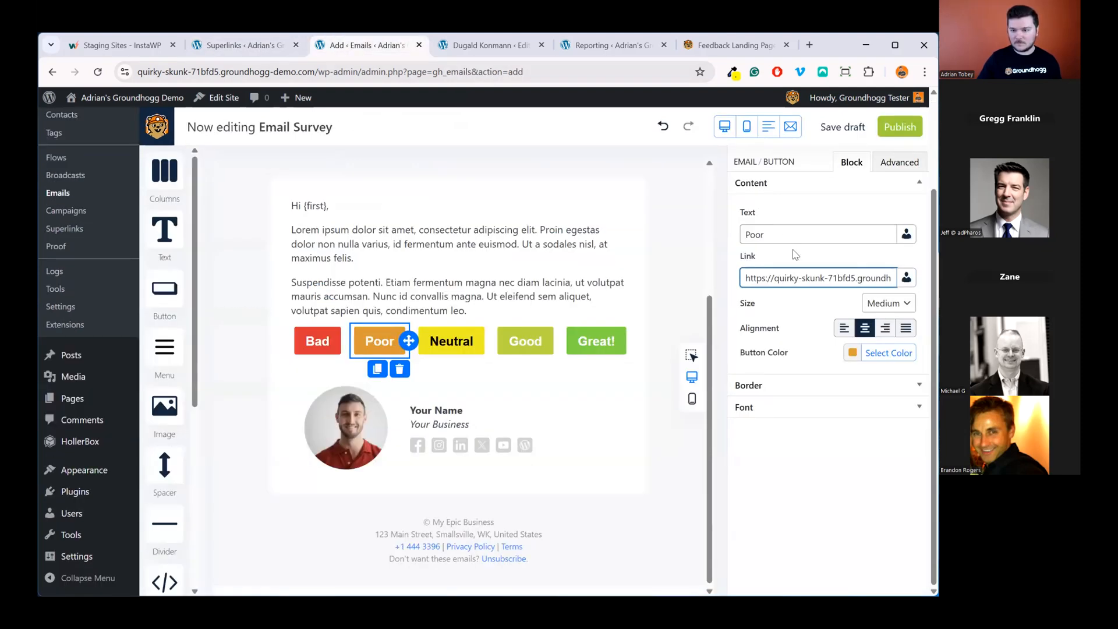
left_click(318, 341)
left_click(805, 278)
key("ctrl+v")
left_click(701, 299)
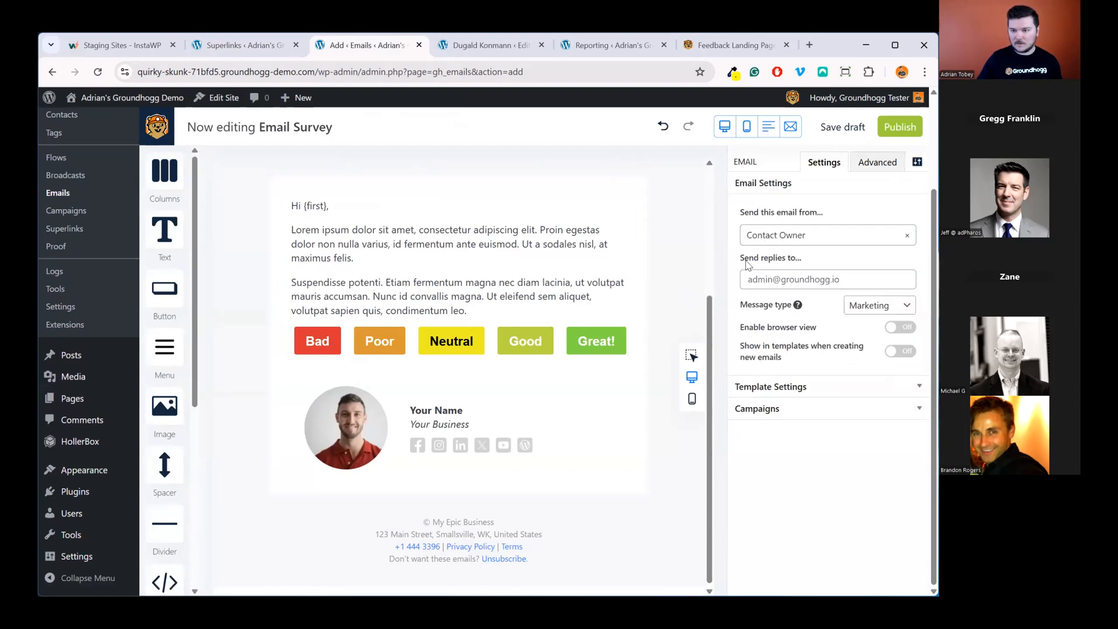
left_click(833, 132)
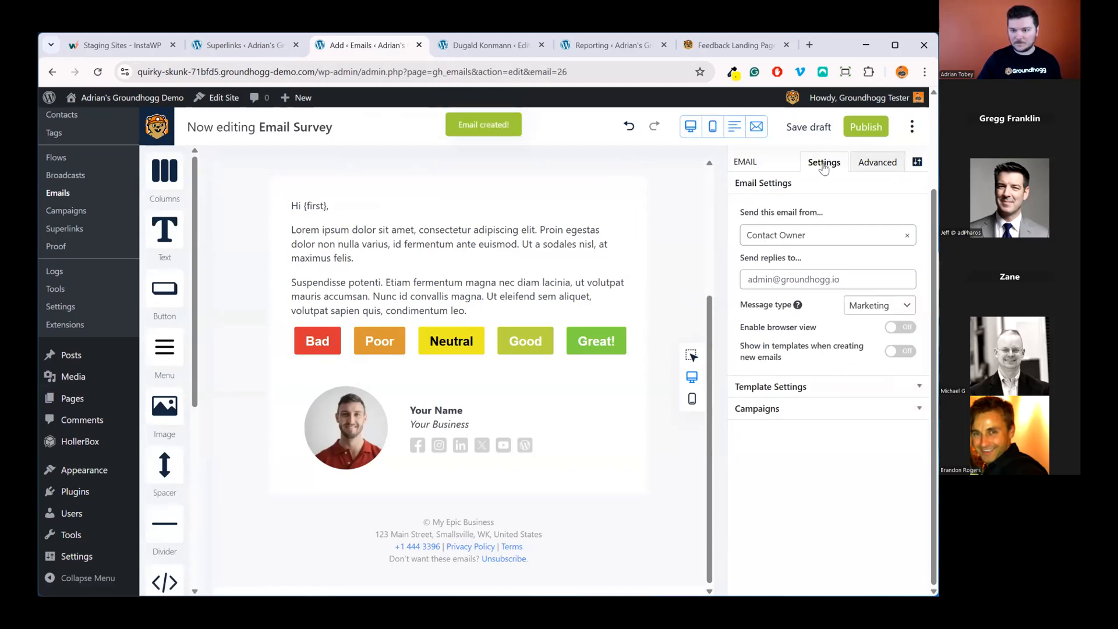
Step: Preview the "Email Survey" email on desktop and follow the link of its "Great!" button
left_click(691, 126)
scroll(316, 356, "down", 2)
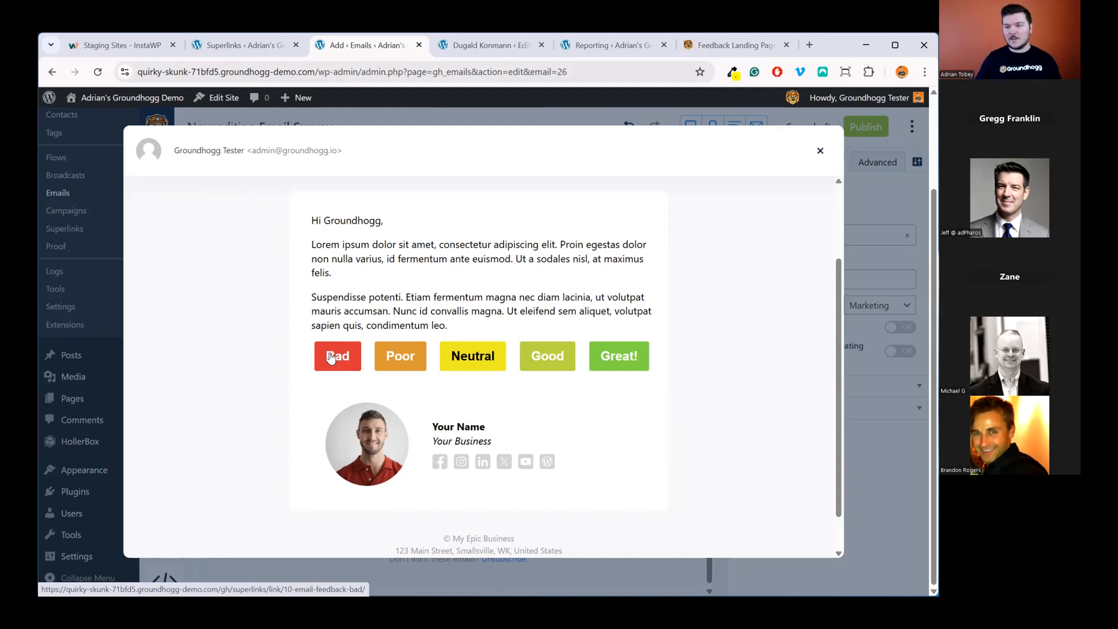
left_click(630, 361)
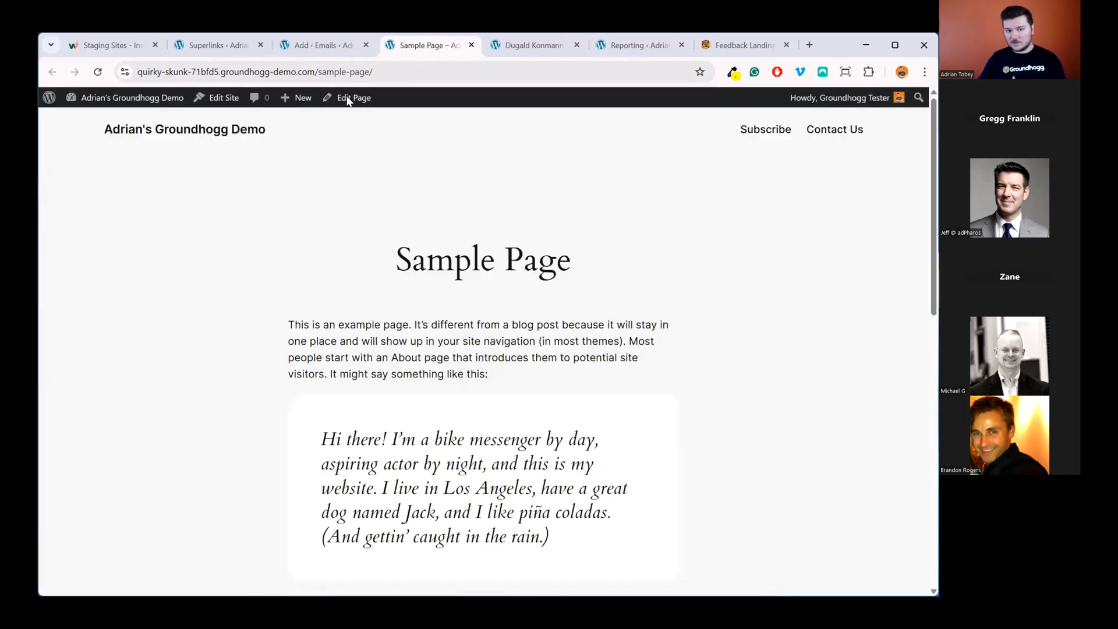
Step: Open the signed-in account's contact record and check its Email Feedback field among the Feedback & Survey fields
left_click(330, 46)
left_click(876, 153)
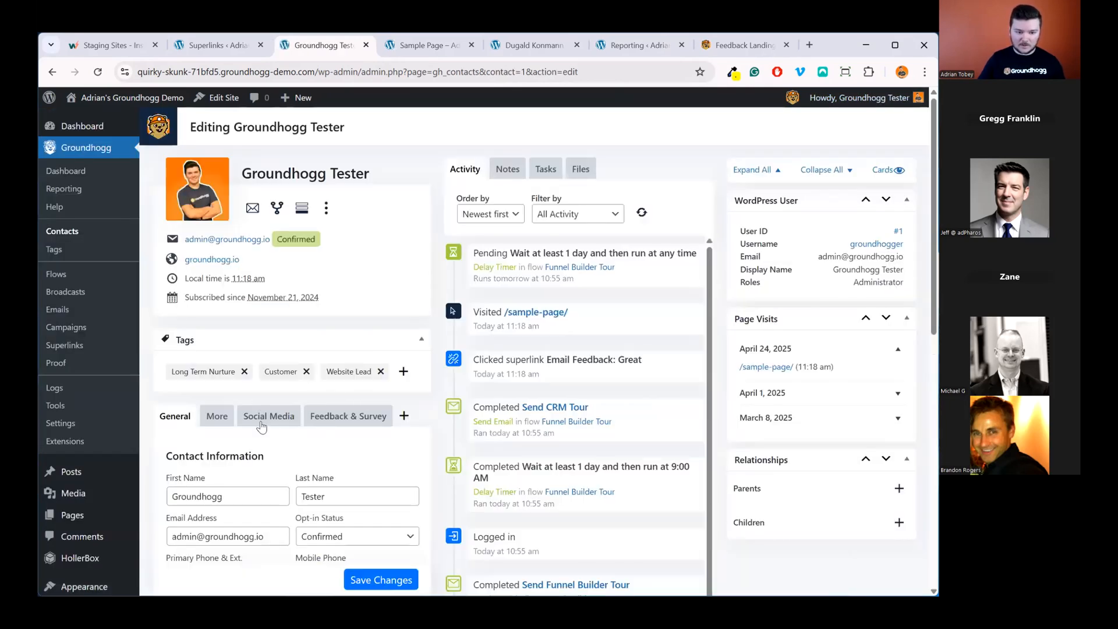
left_click(346, 417)
scroll(341, 451, "down", 5)
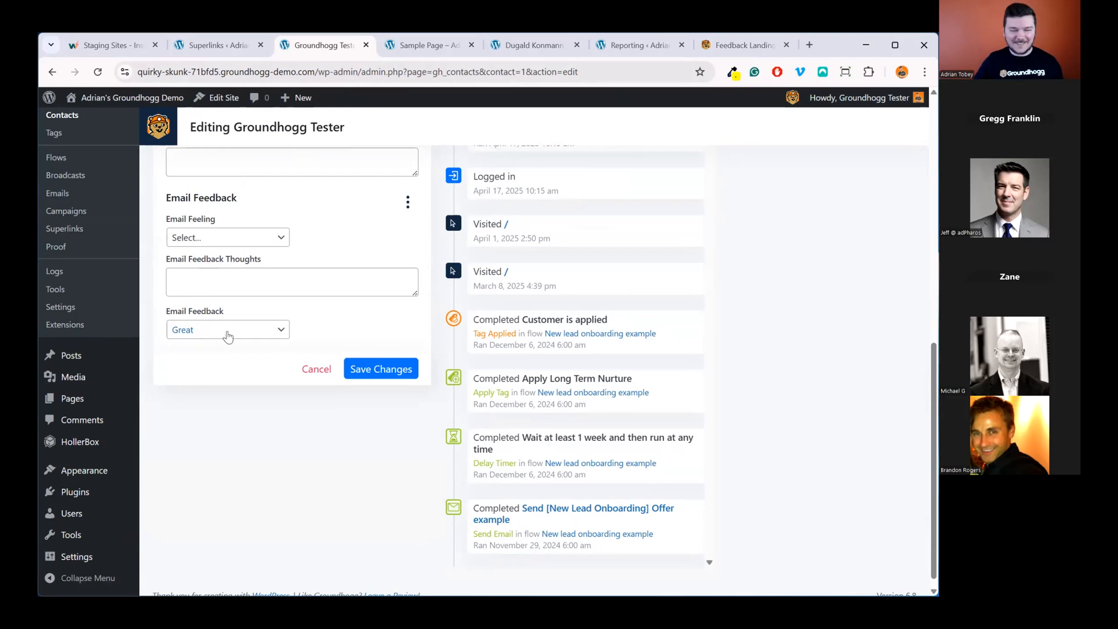
scroll(341, 358, "up", 8)
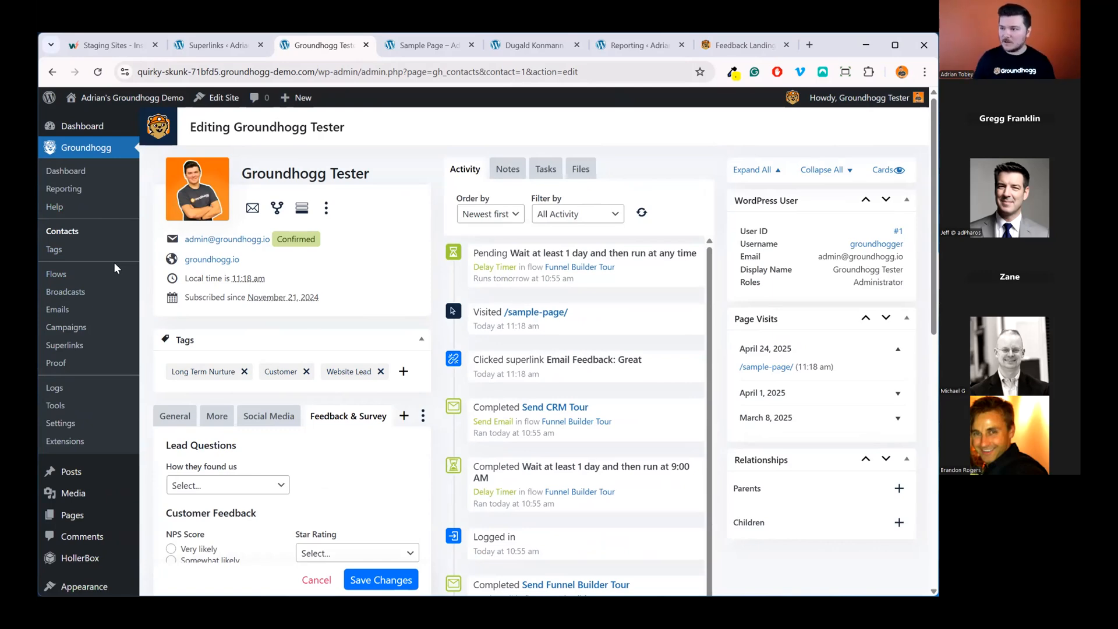
Step: Open the custom reports and start a new report in the Customer Feedback section
left_click(95, 190)
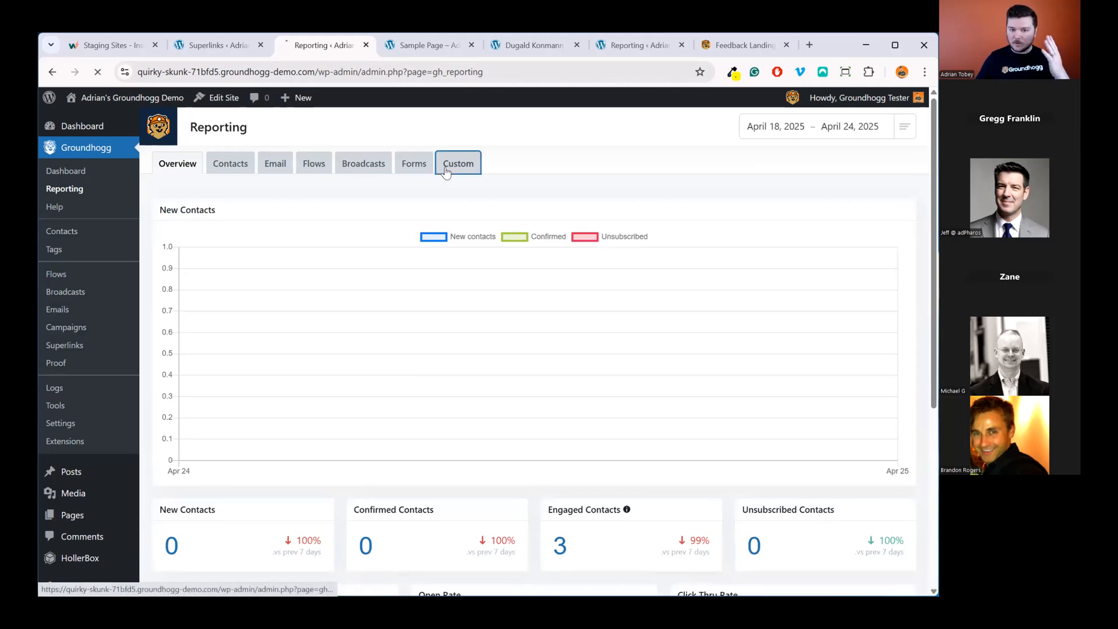
left_click(446, 170)
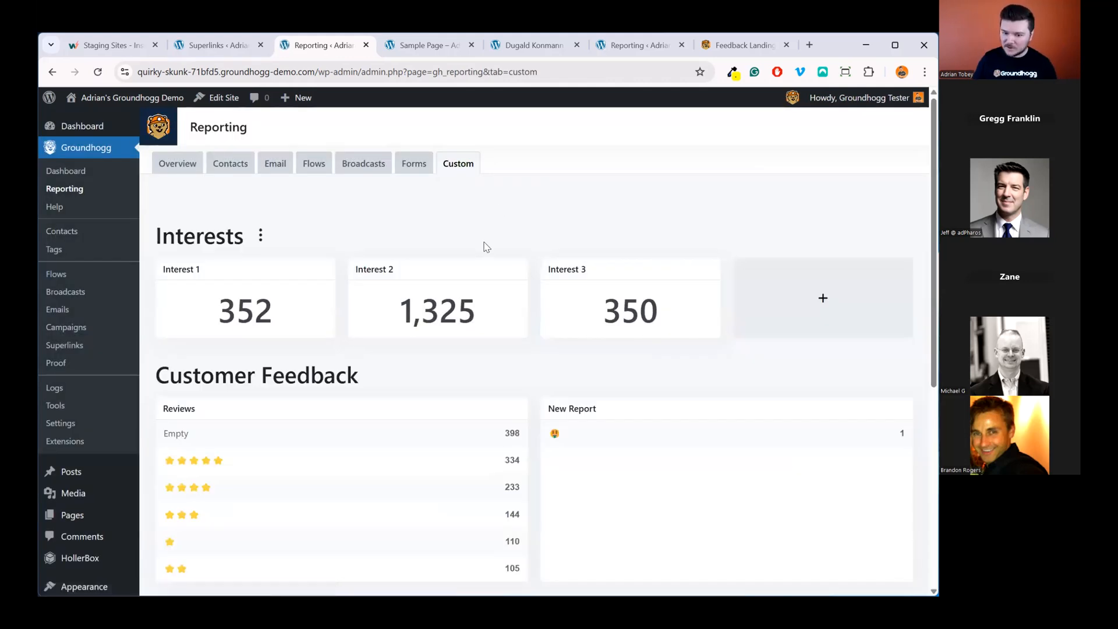
scroll(487, 247, "down", 5)
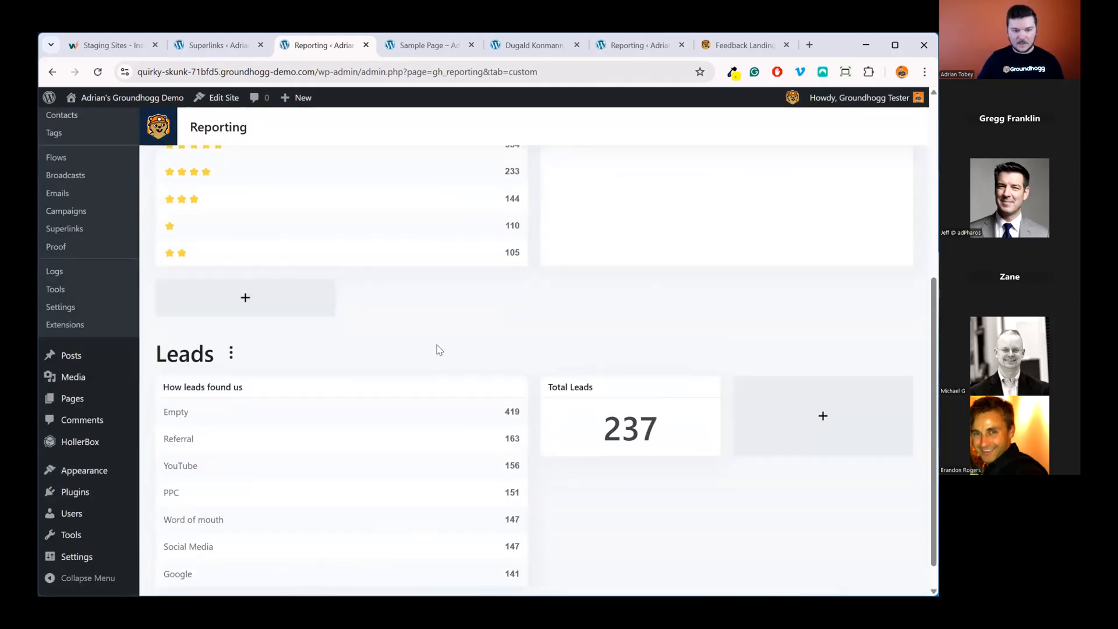
scroll(496, 312, "up", 1)
scroll(499, 425, "up", 1)
scroll(279, 402, "down", 2)
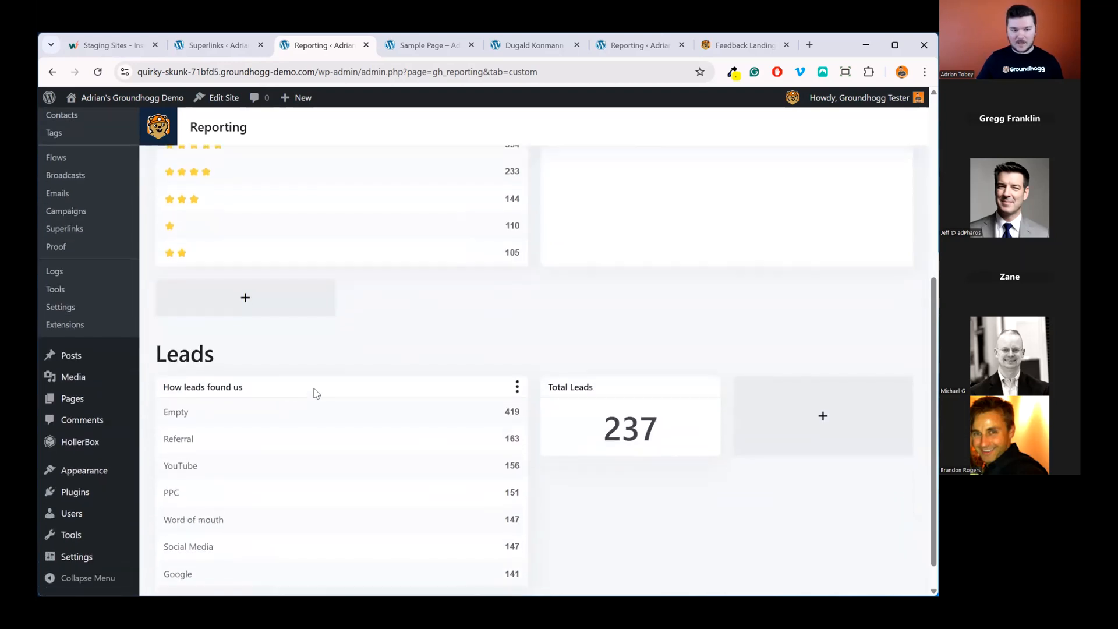
scroll(302, 402, "up", 2)
left_click(283, 416)
left_click(238, 421)
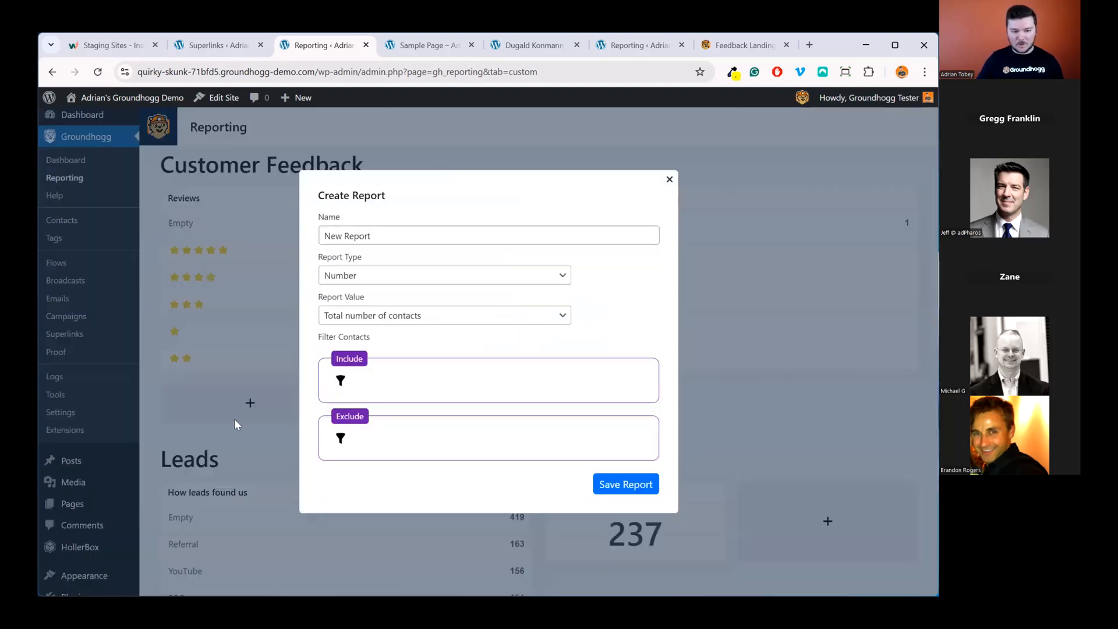
Step: Configure the report as a Table of the email_feedback custom field, name it "Email Survey" and save it
left_click(442, 315)
left_click(445, 275)
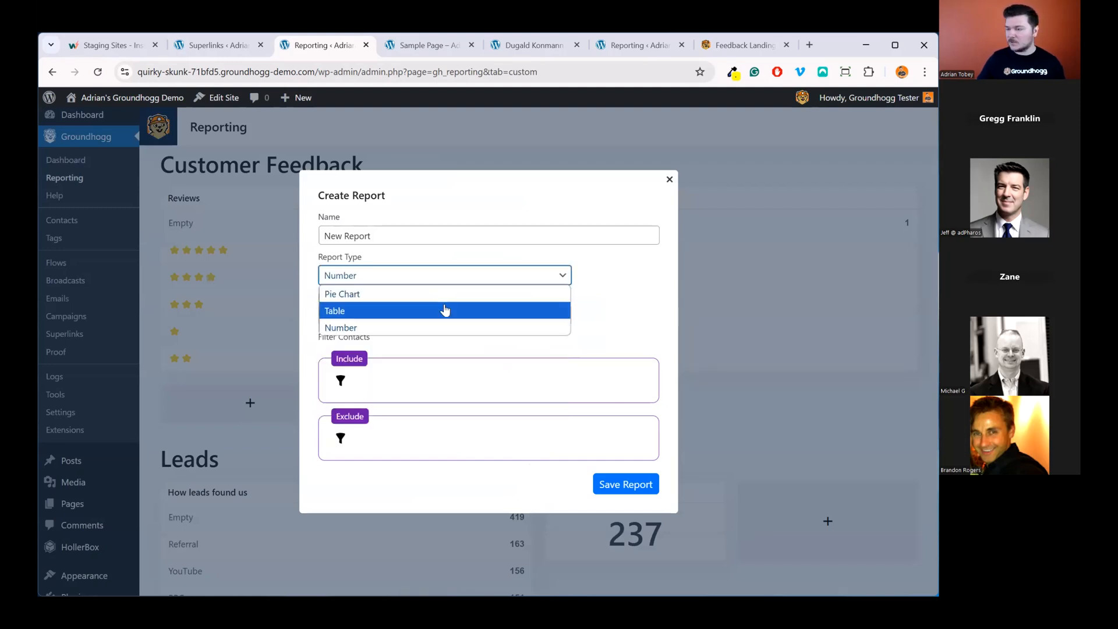
left_click(444, 312)
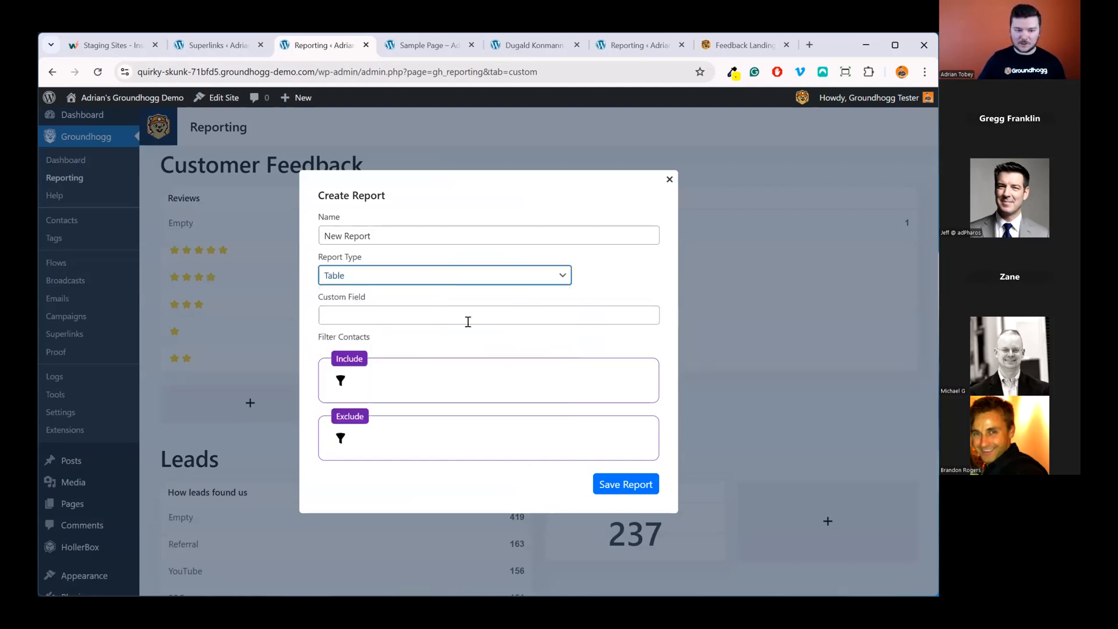
left_click(468, 321)
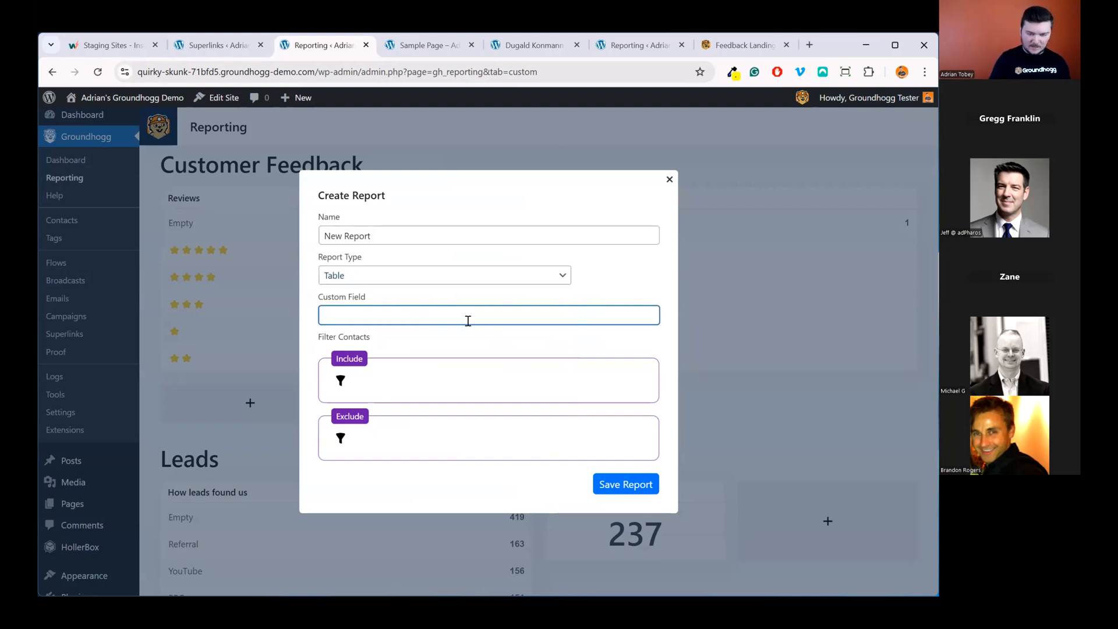
type("email")
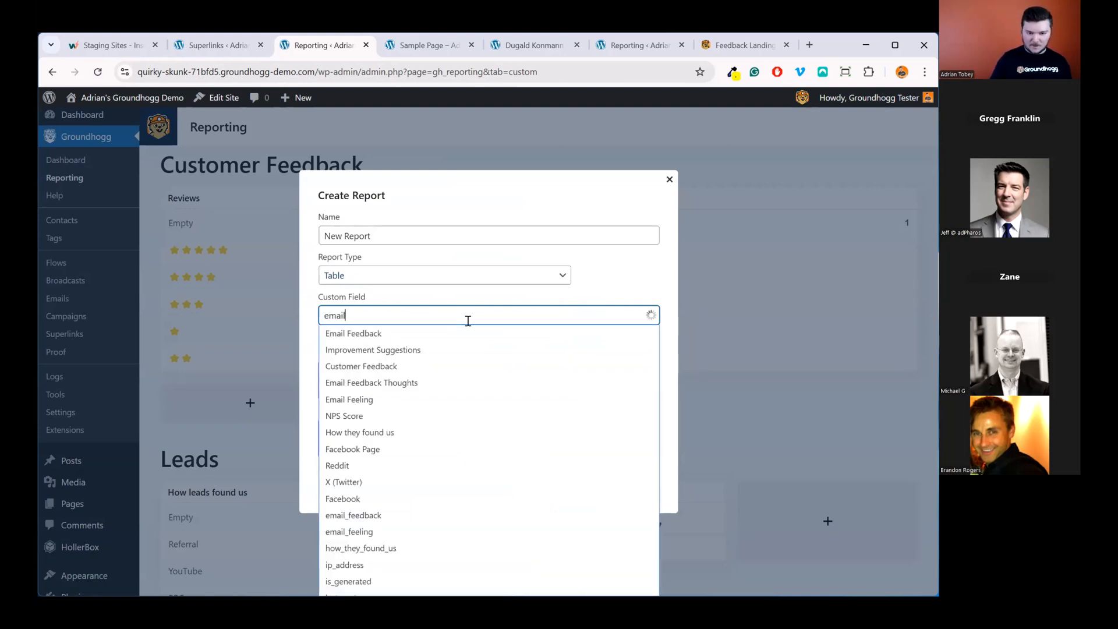
left_click(389, 333)
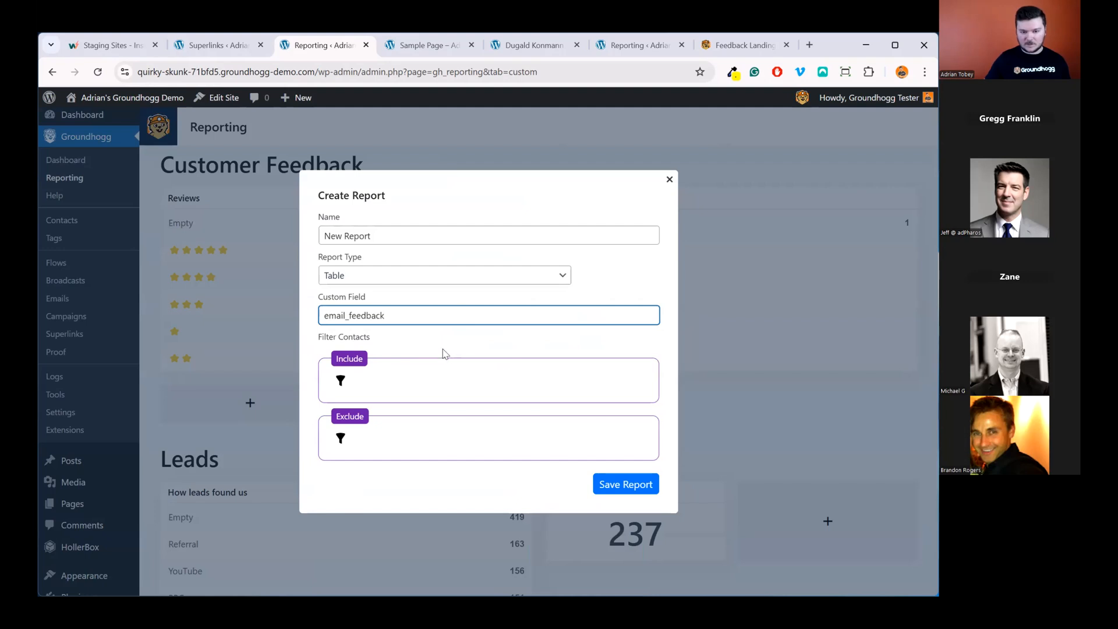
triple_click(442, 236)
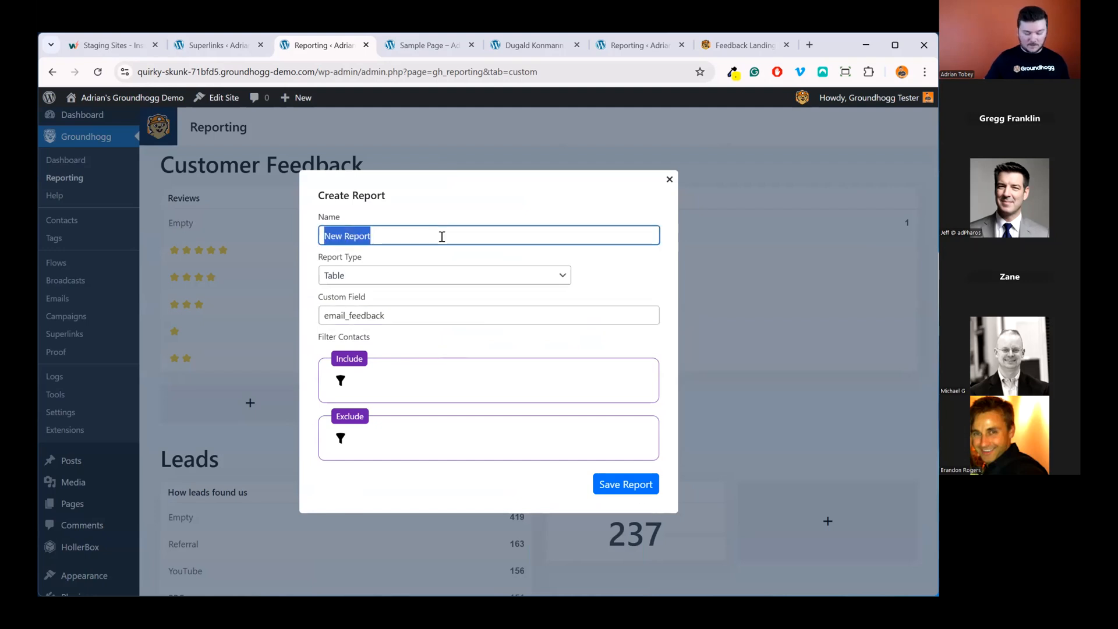
type("Email Survey")
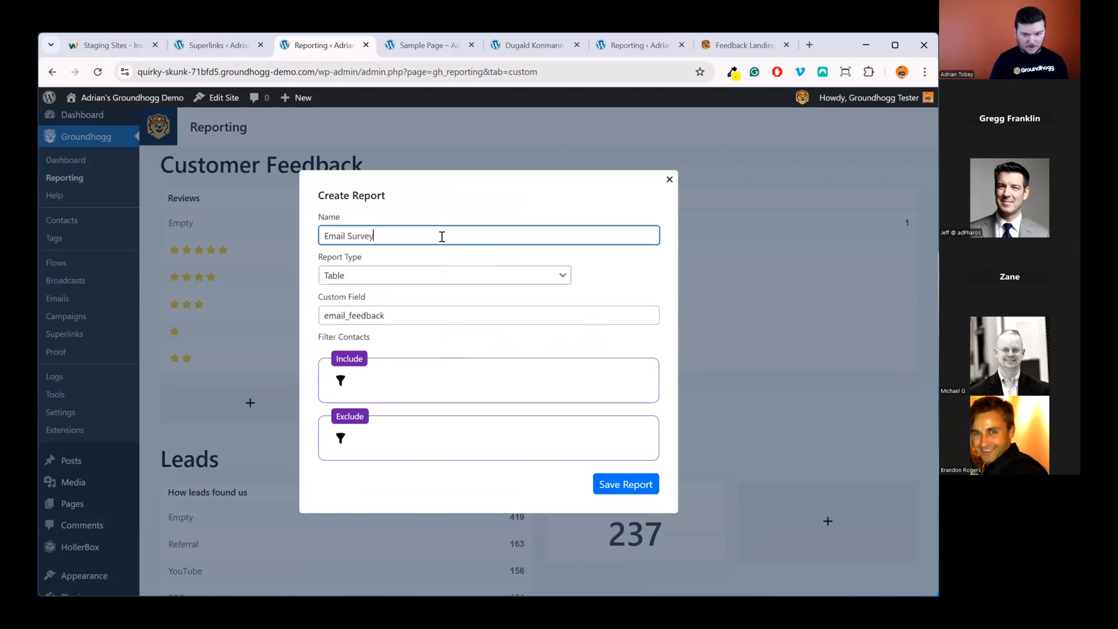
left_click(643, 491)
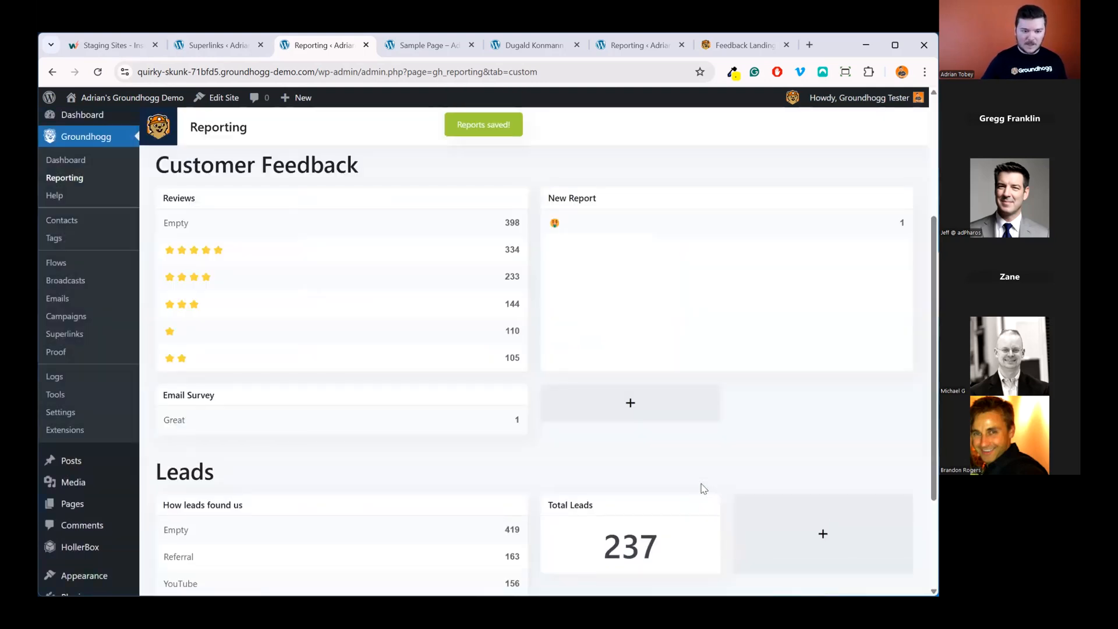
scroll(318, 457, "down", 3)
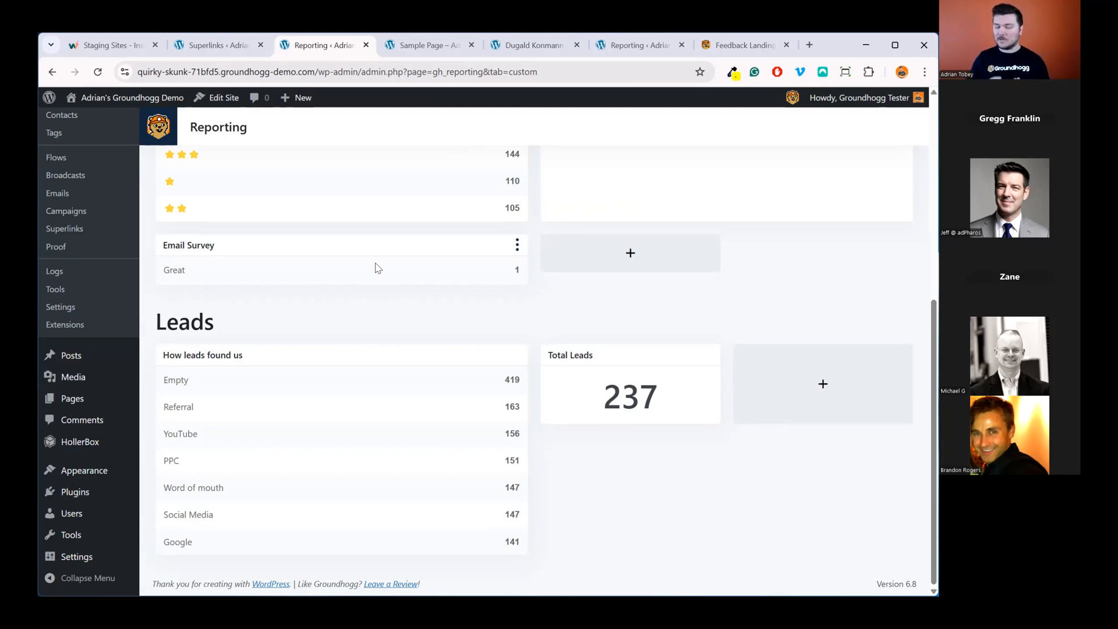
Step: Create a new flow named "Track Email Feedback Activity"
left_click(95, 163)
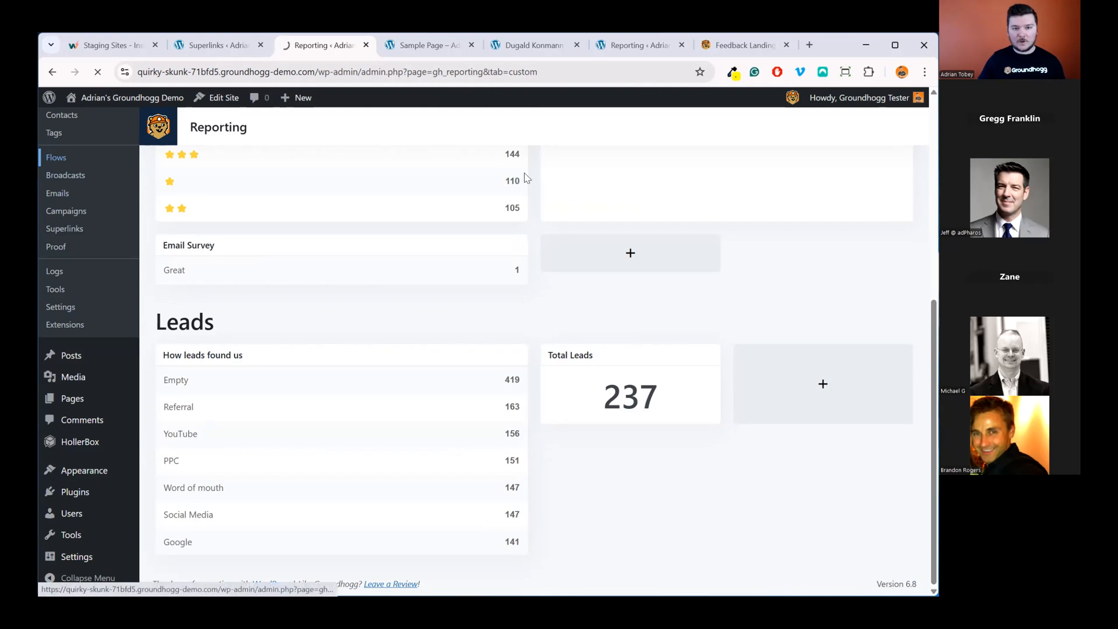
left_click(888, 127)
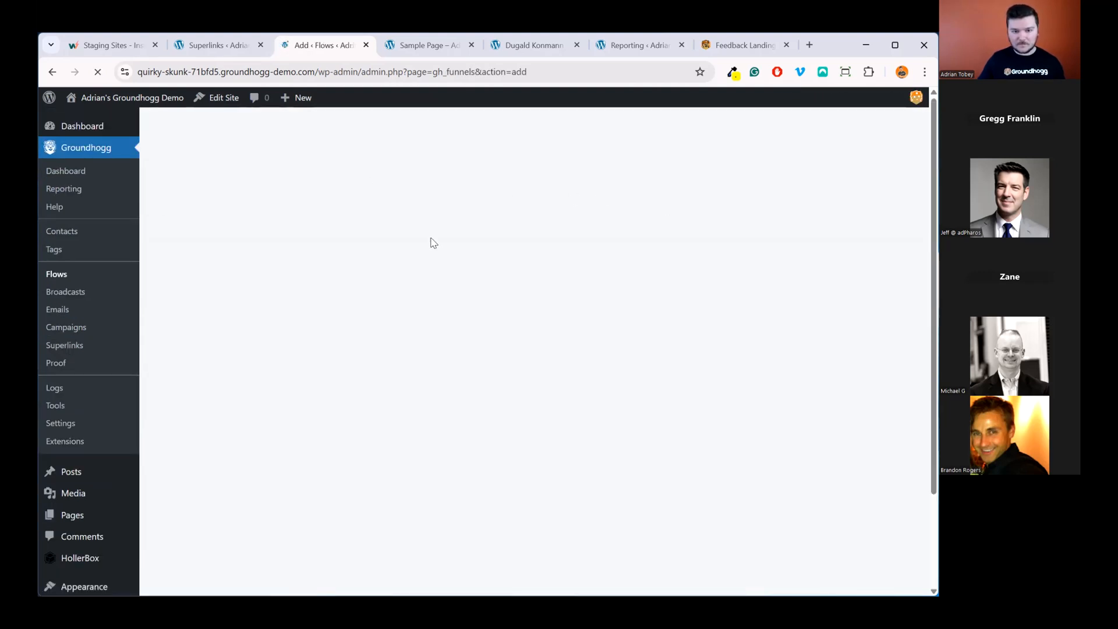
left_click(844, 131)
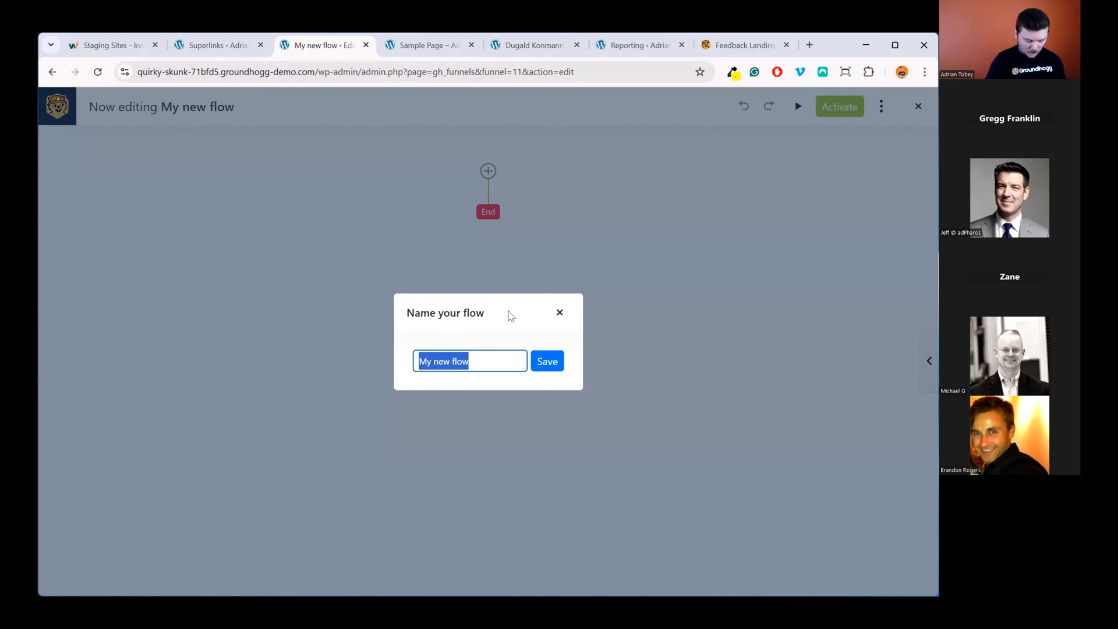
type("Email Feed")
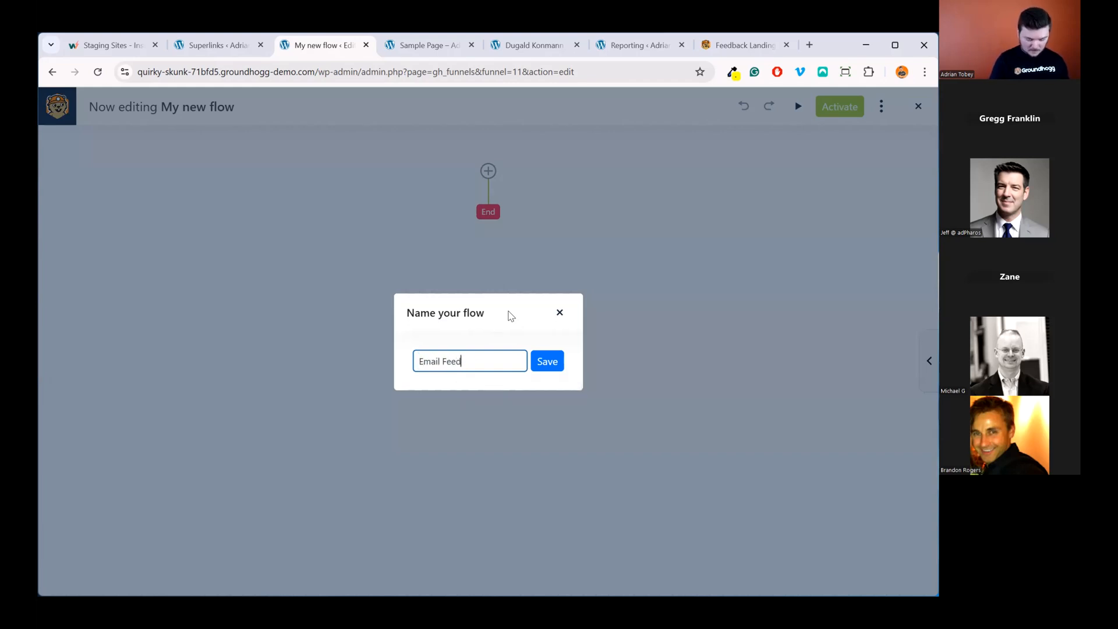
type("back")
key("Home")
type("Track")
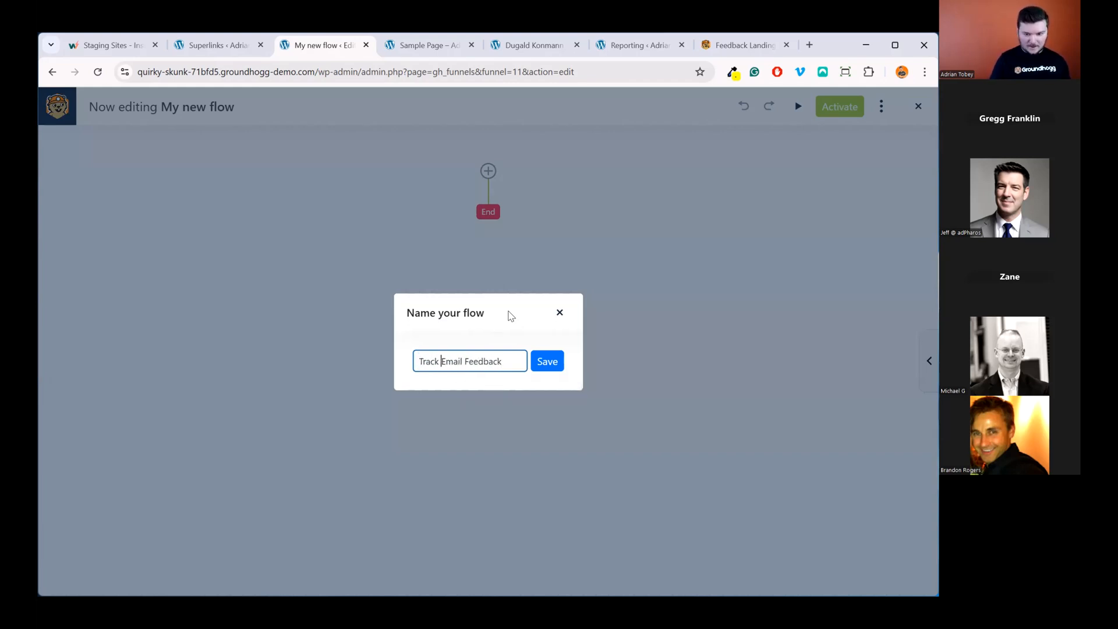
key("End")
type("Activity")
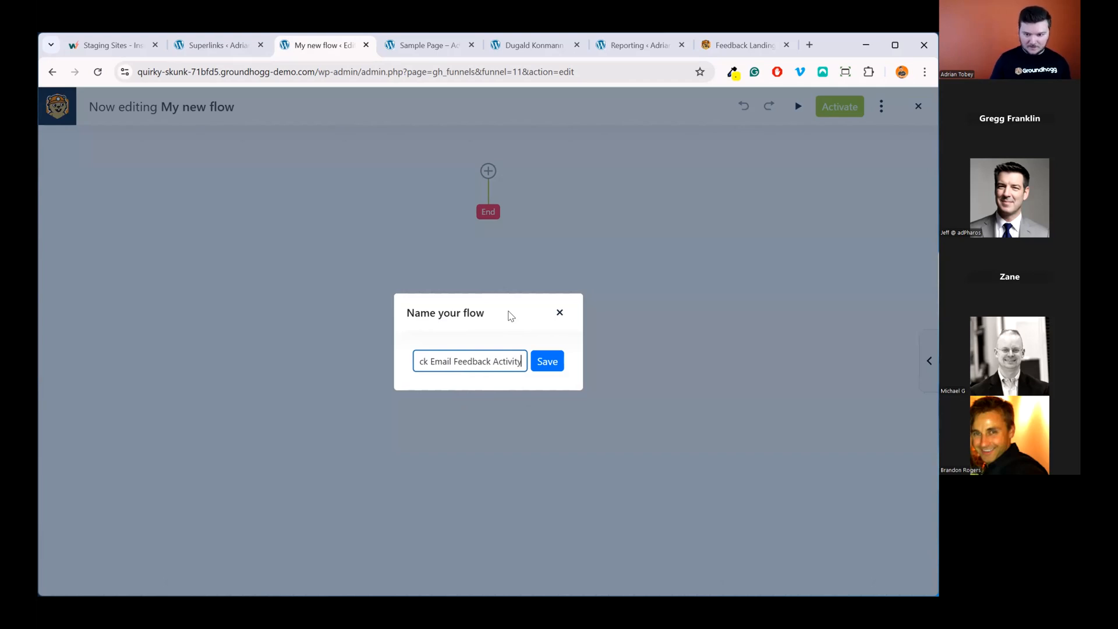
key("Return")
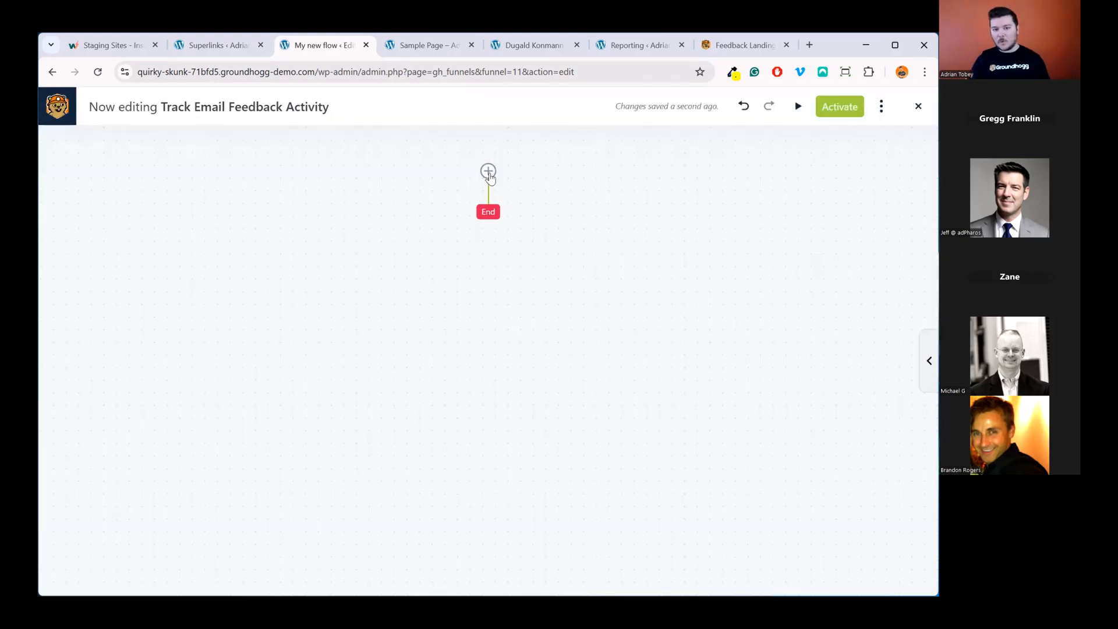
Step: Add a Field Changed trigger to the flow and set it to watch the email_feedback custom field
left_click(488, 170)
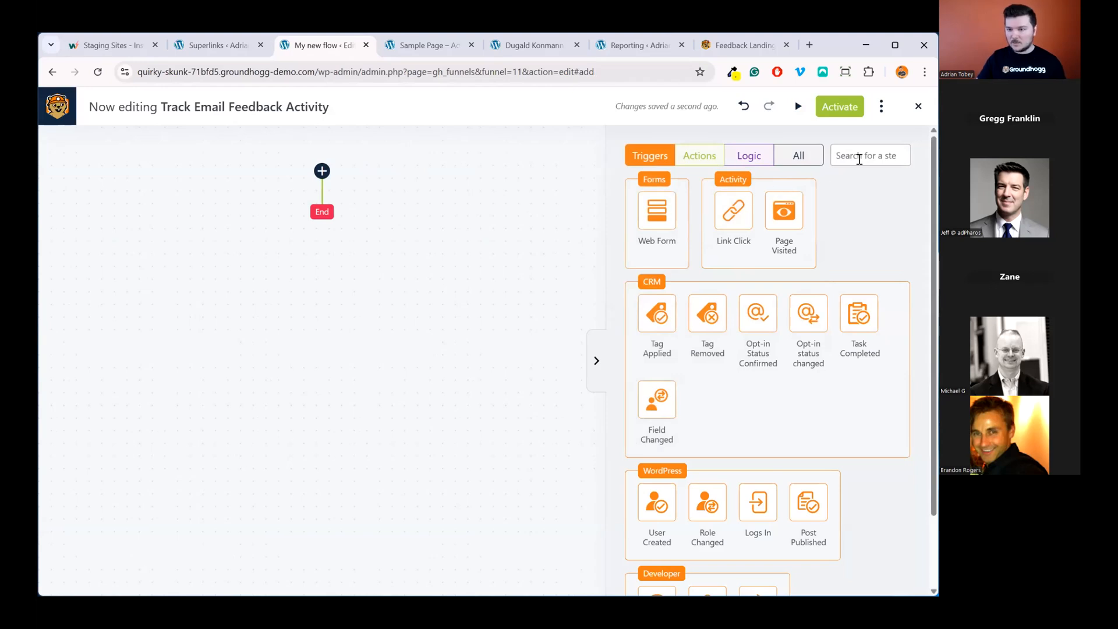
left_click(657, 405)
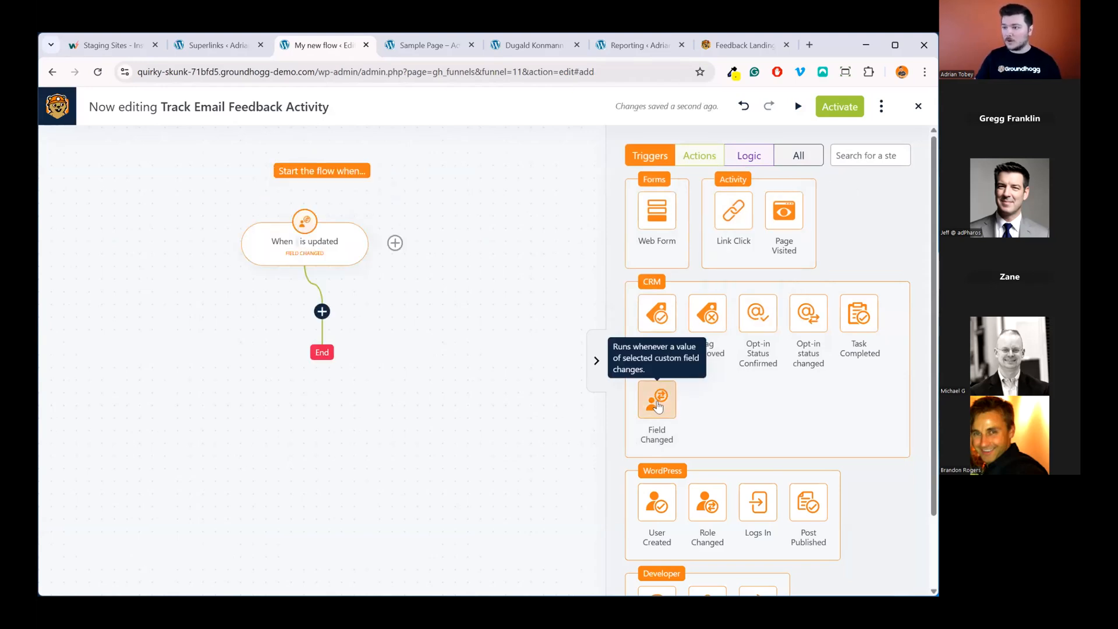
left_click(280, 249)
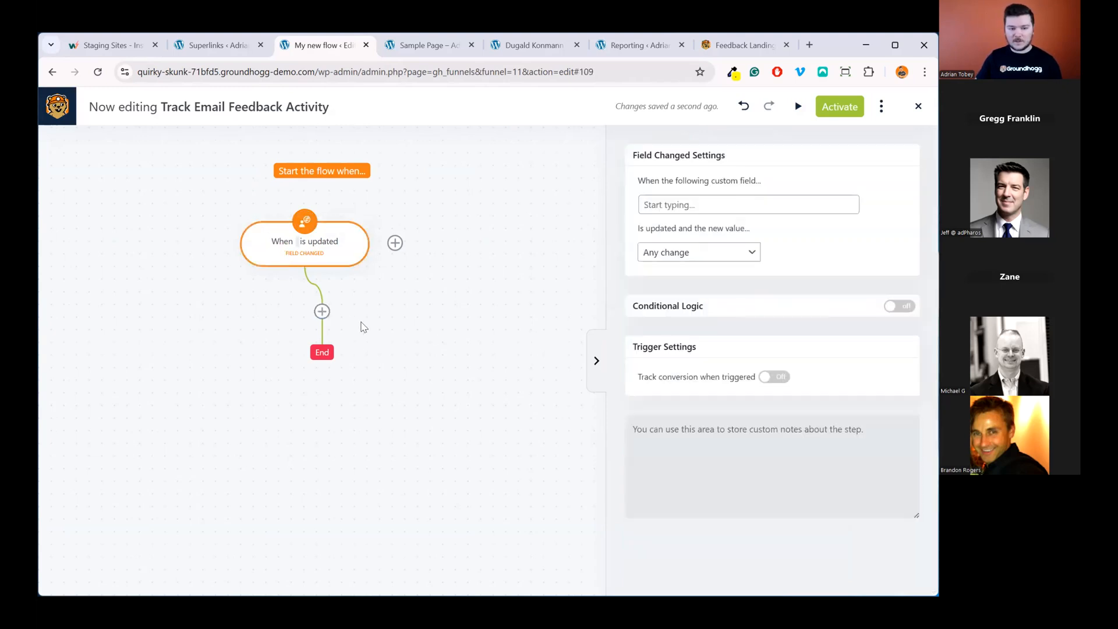
left_click(661, 205)
type("email")
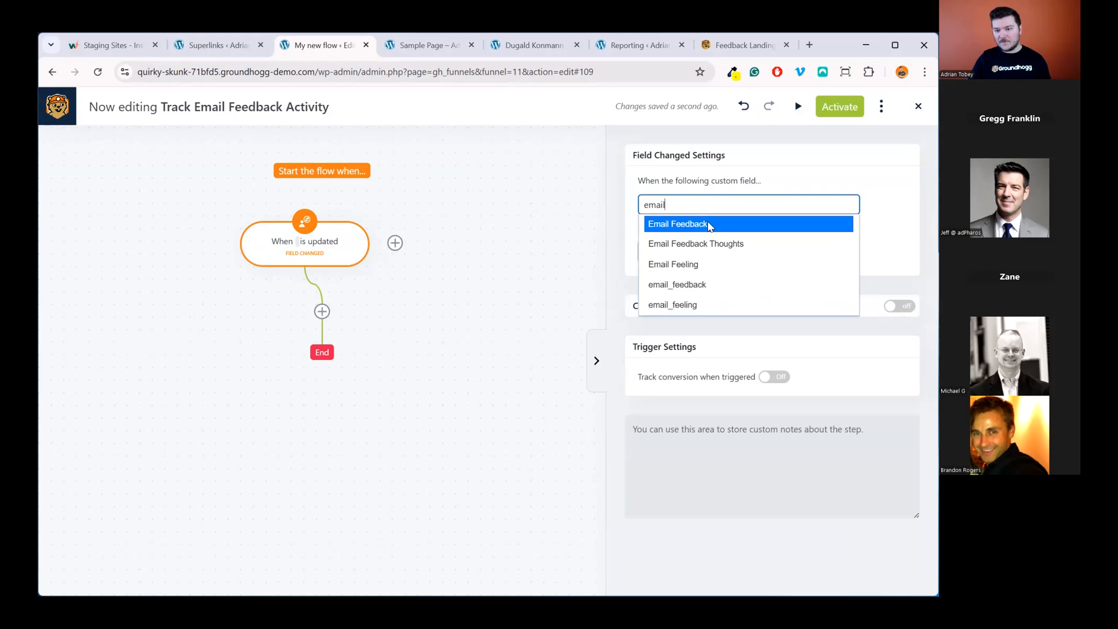
left_click(708, 220)
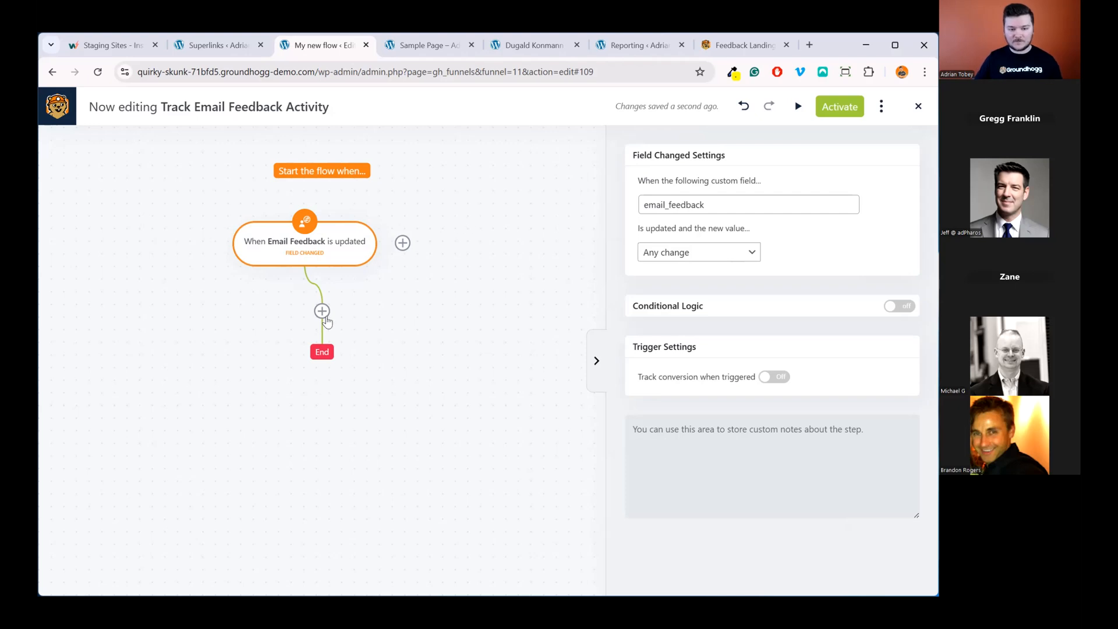
Step: Add a New Custom Activity action below the Field Changed trigger and set its activity type to gave_email_feedback
left_click(322, 312)
scroll(839, 465, "down", 2)
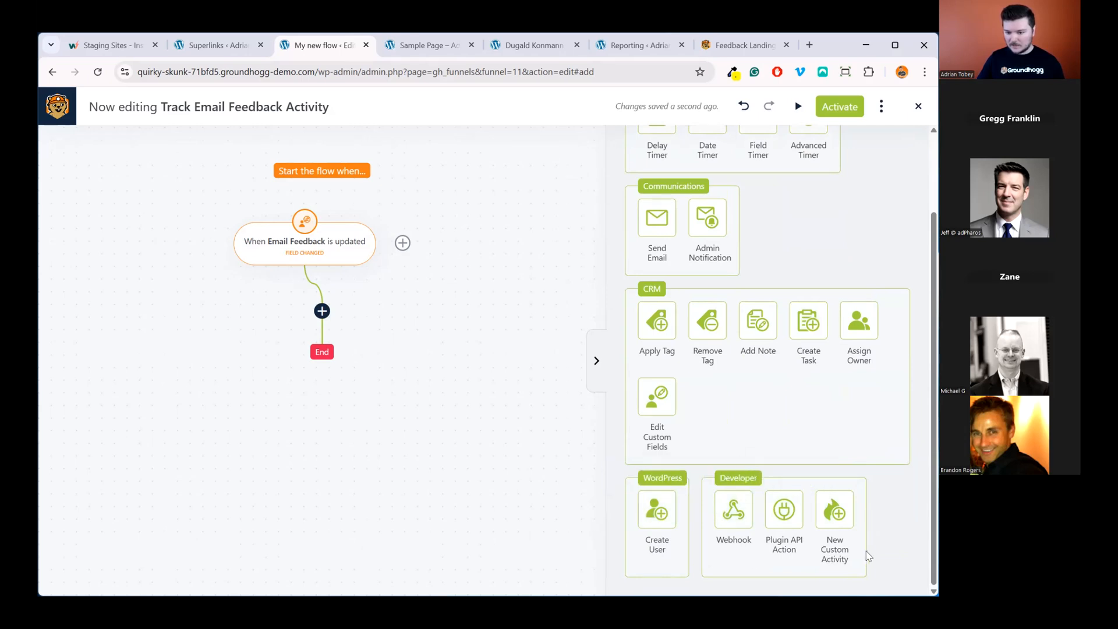
scroll(867, 556, "up", 2)
scroll(868, 556, "down", 2)
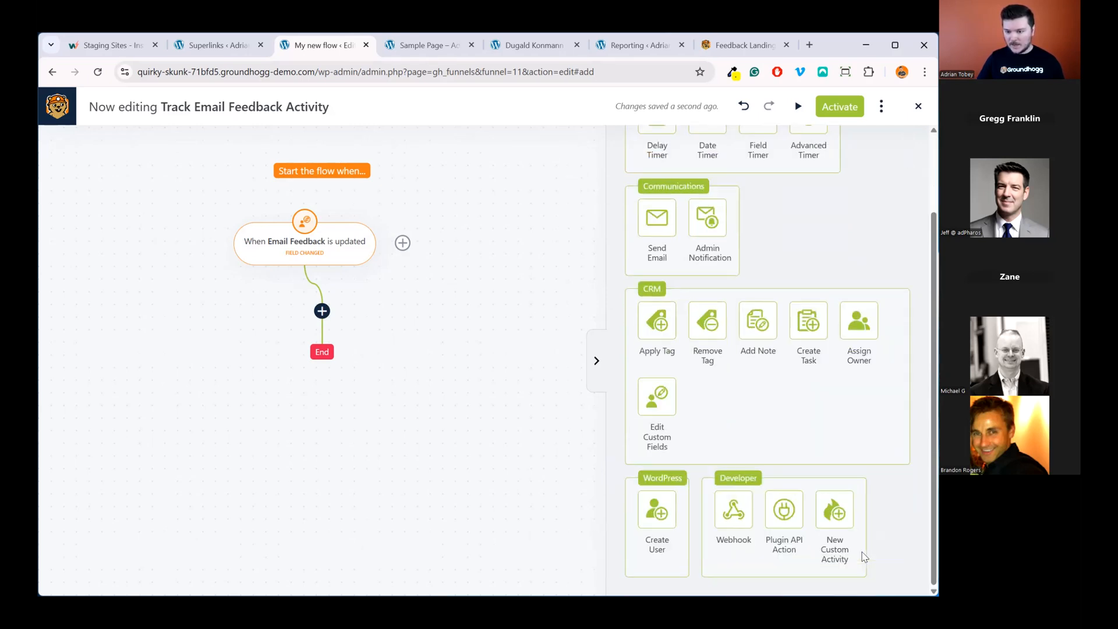
left_click(837, 524)
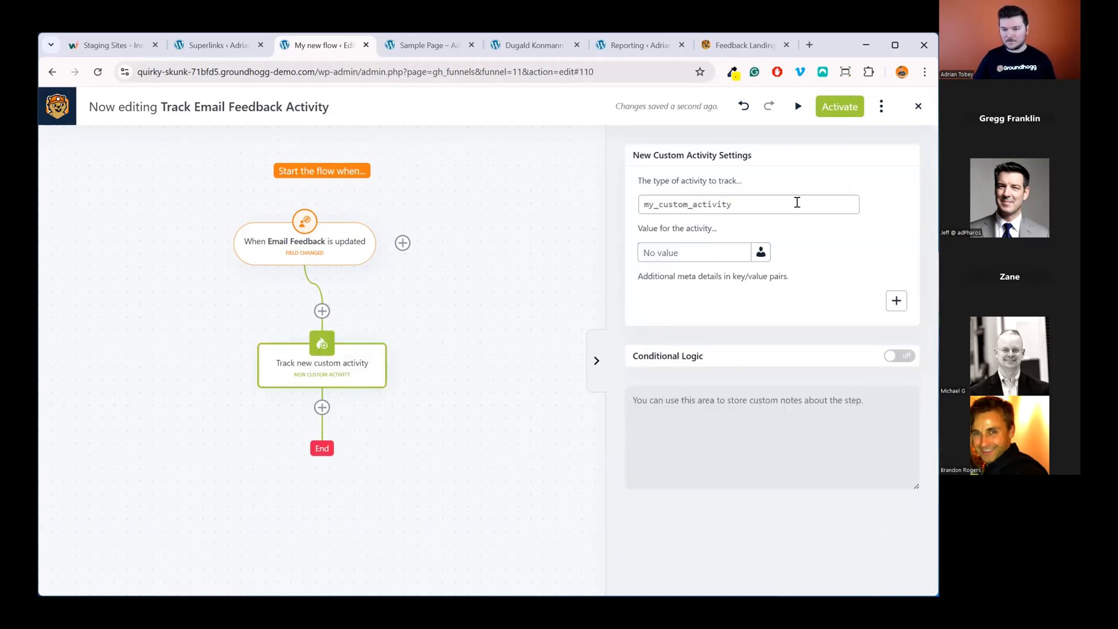
left_click(797, 202)
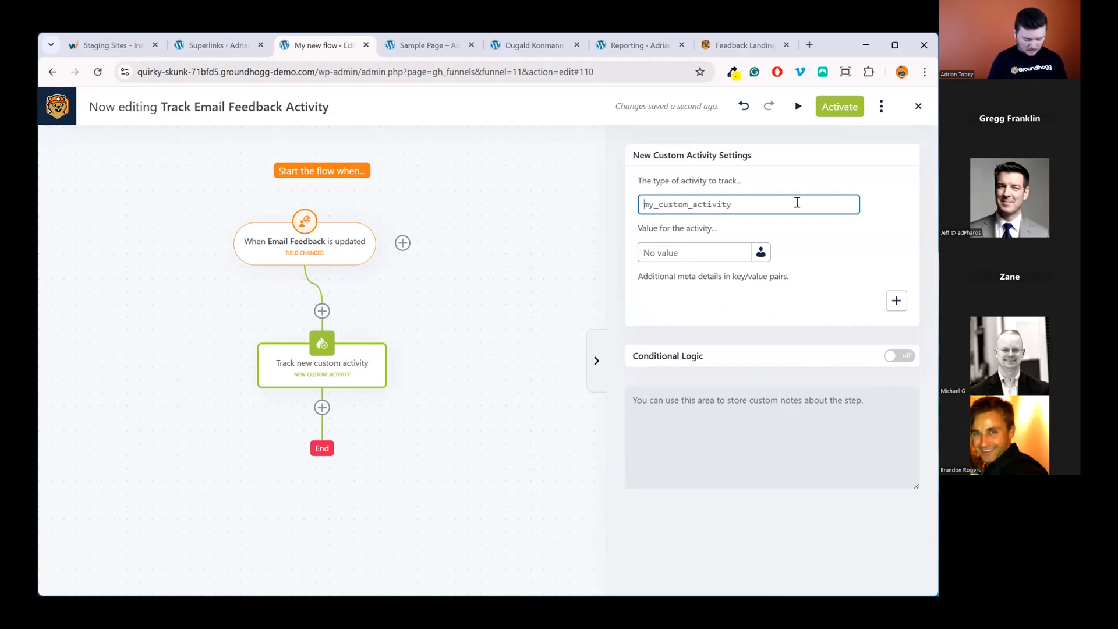
type("gave_emai")
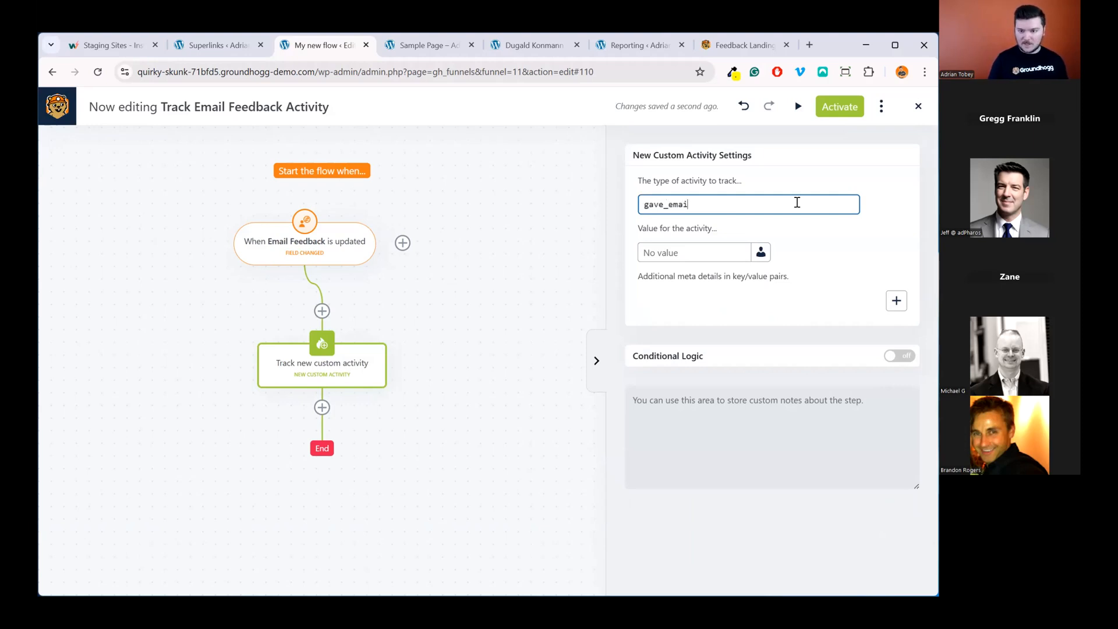
type("l_feedback")
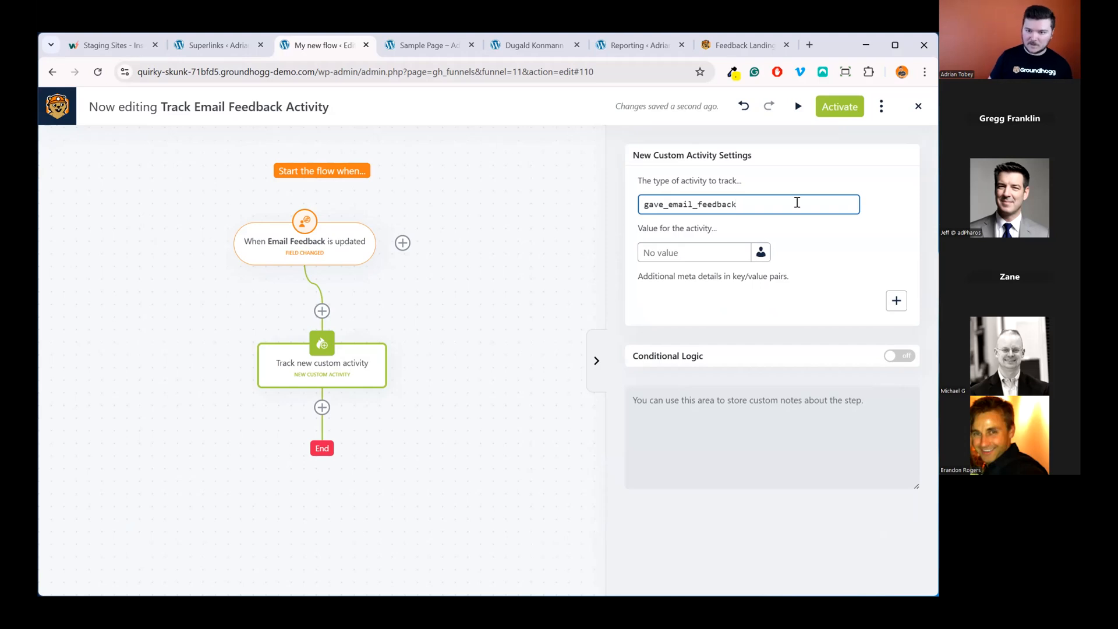
left_click(878, 327)
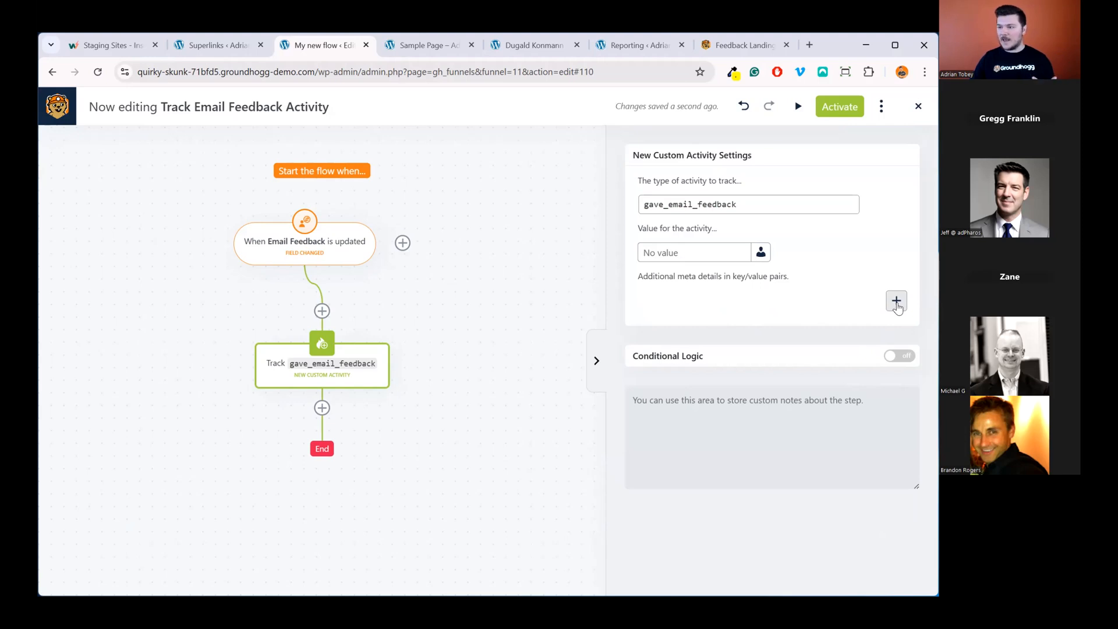
Step: Add a meta detail to the custom activity with the key "feedback"
left_click(896, 302)
left_click(697, 305)
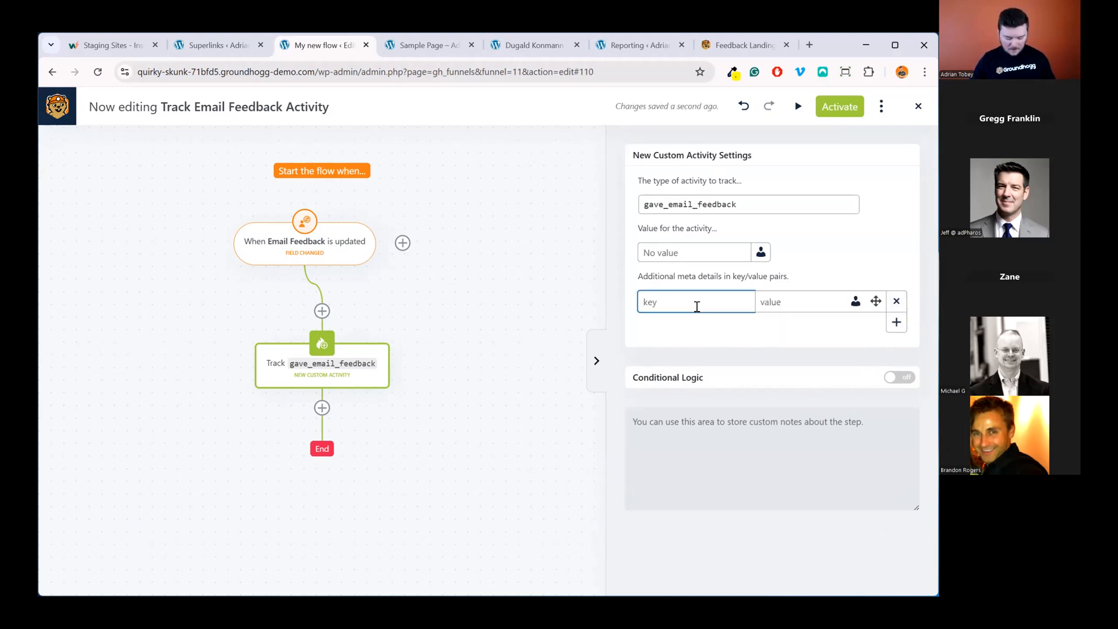
type("f")
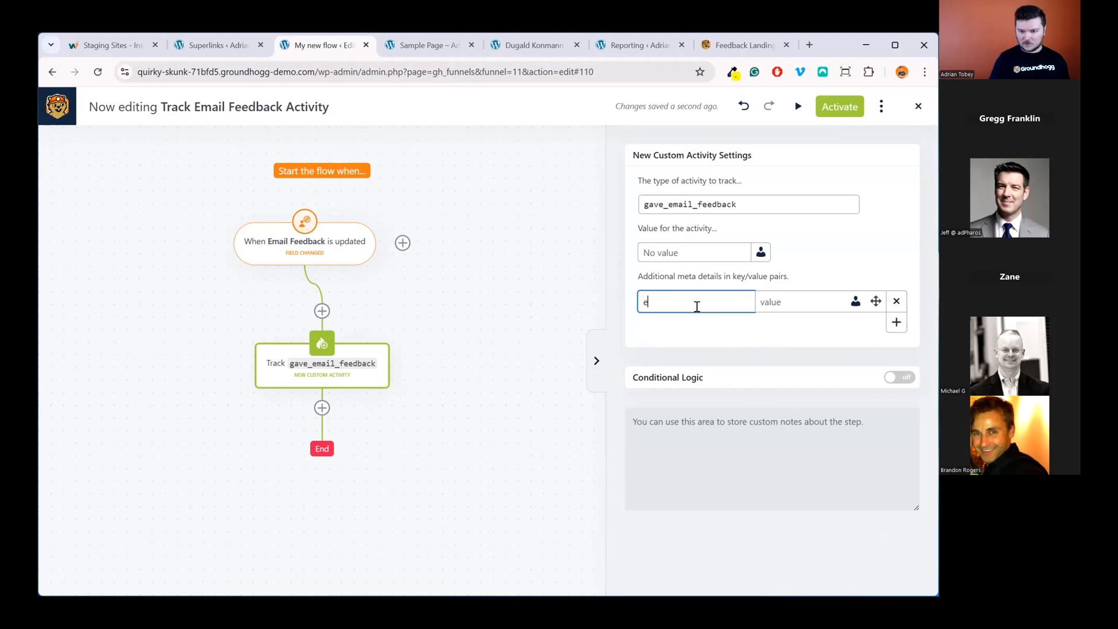
key("BackSpace")
type("feedback")
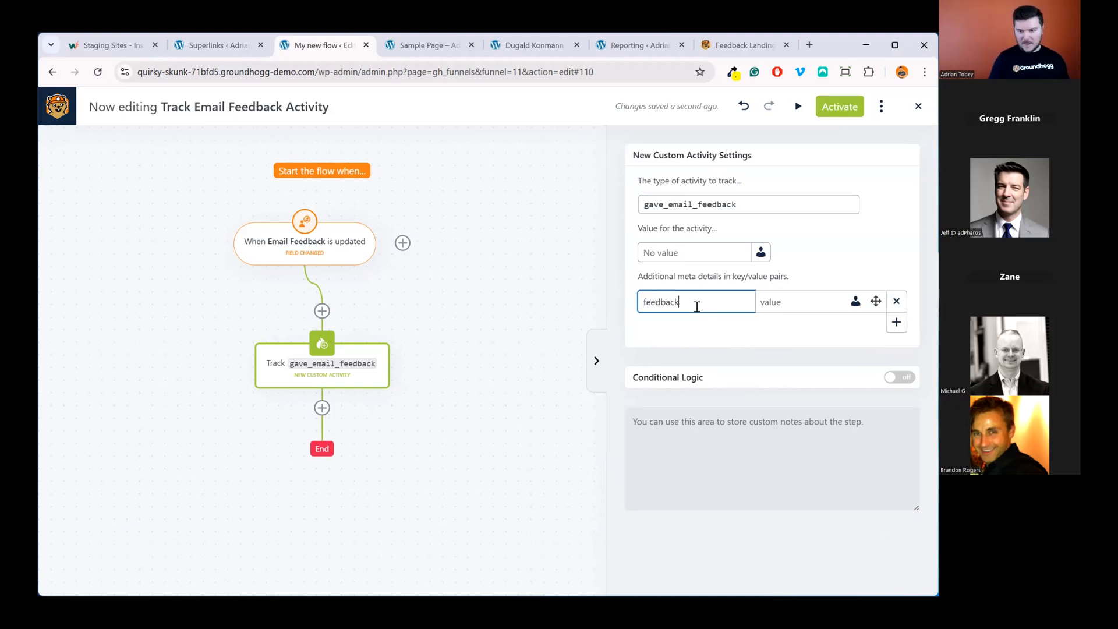
key("Tab")
key("Tab")
key("Return")
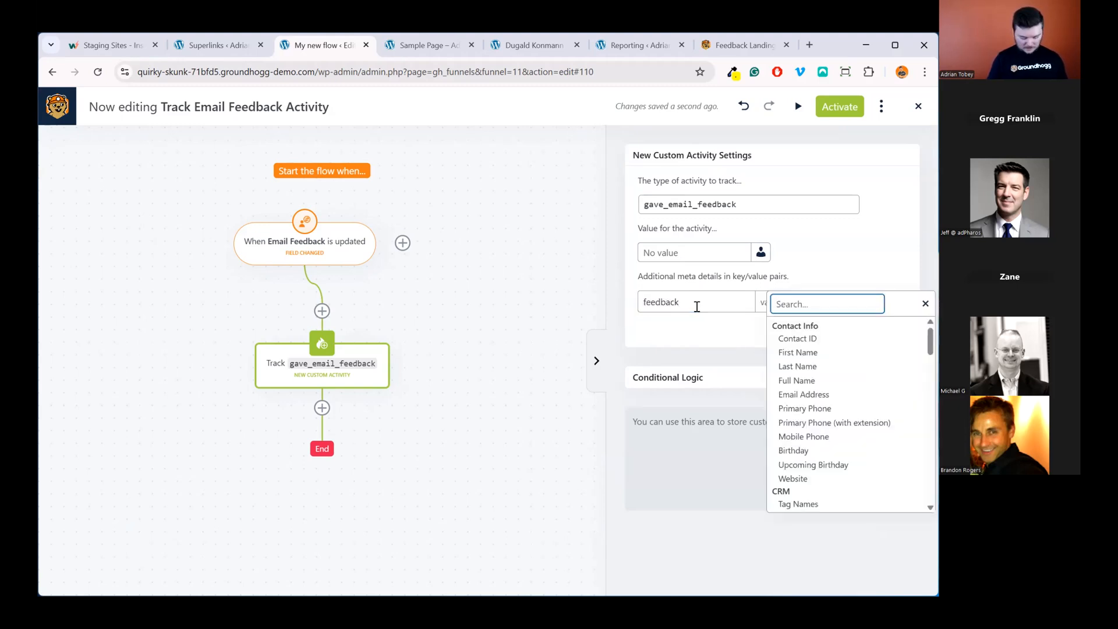
type("email")
key("Down")
key("Down")
key("Down")
key("Down")
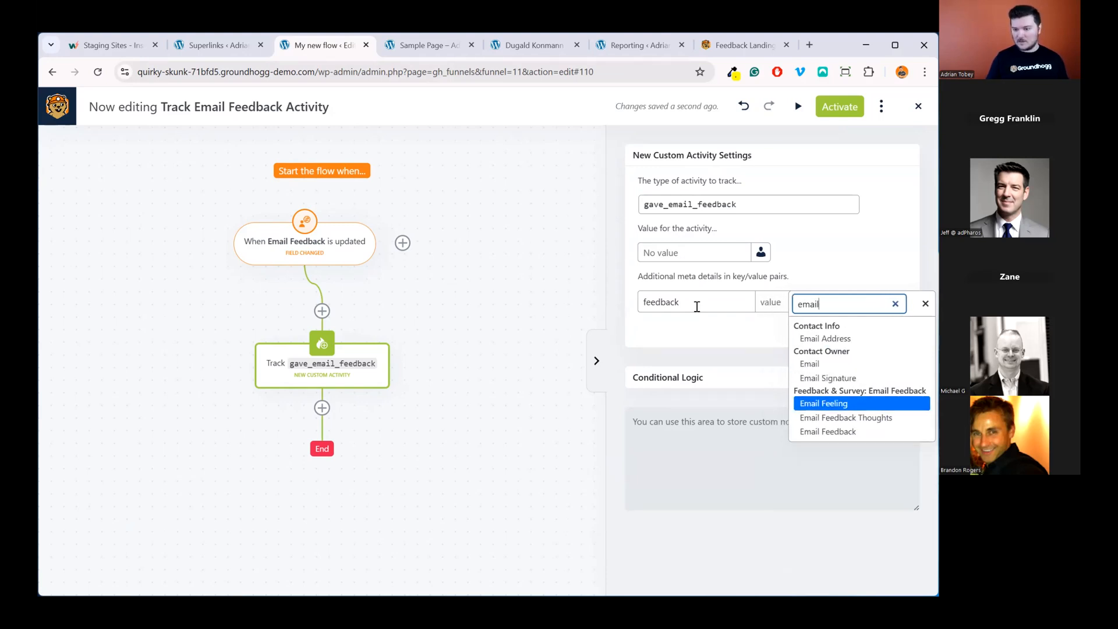
key("Return")
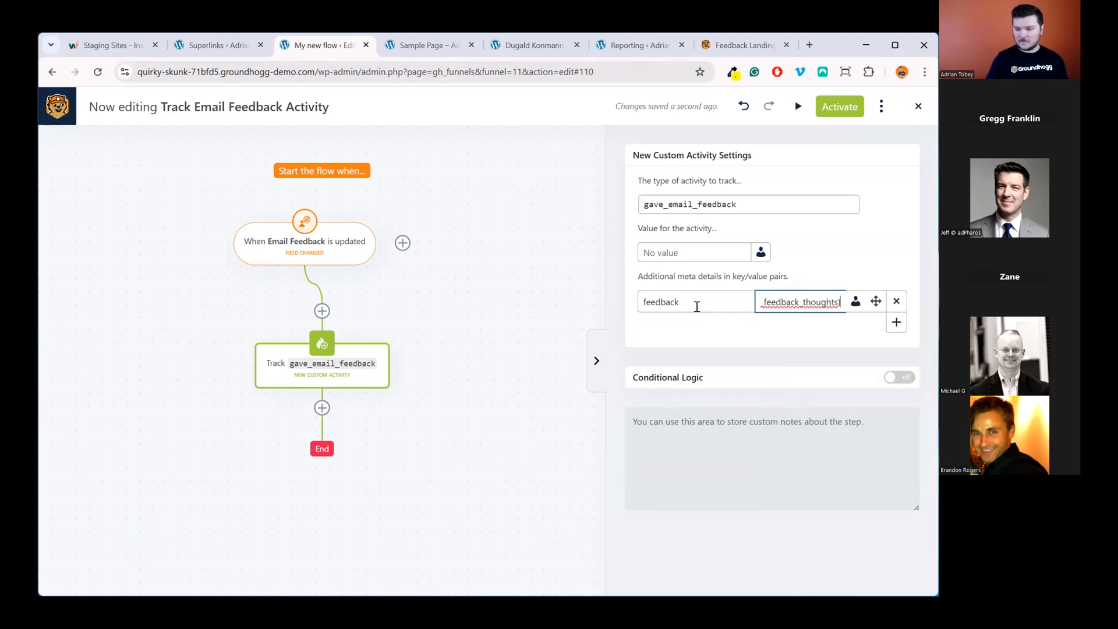
key("ctrl+a")
key("BackSpace")
Step: Set the feedback meta value to the Email Feedback replacement code, {email_feedback}
key("Return")
type("email")
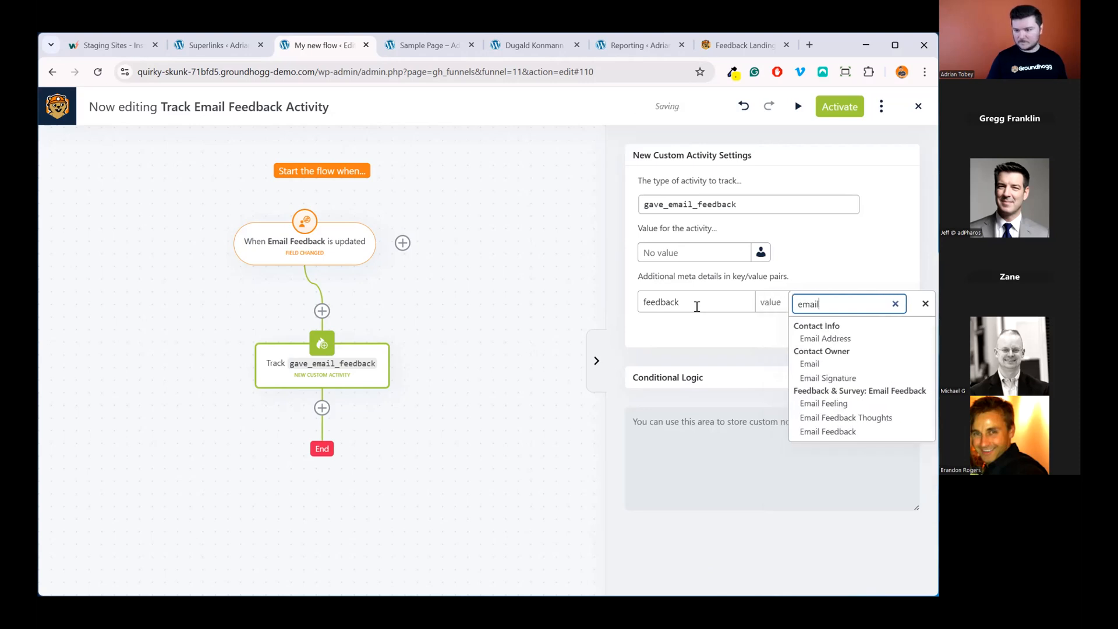
key("Down")
key("Down")
key("Down")
key("Down")
key("Down")
key("Return")
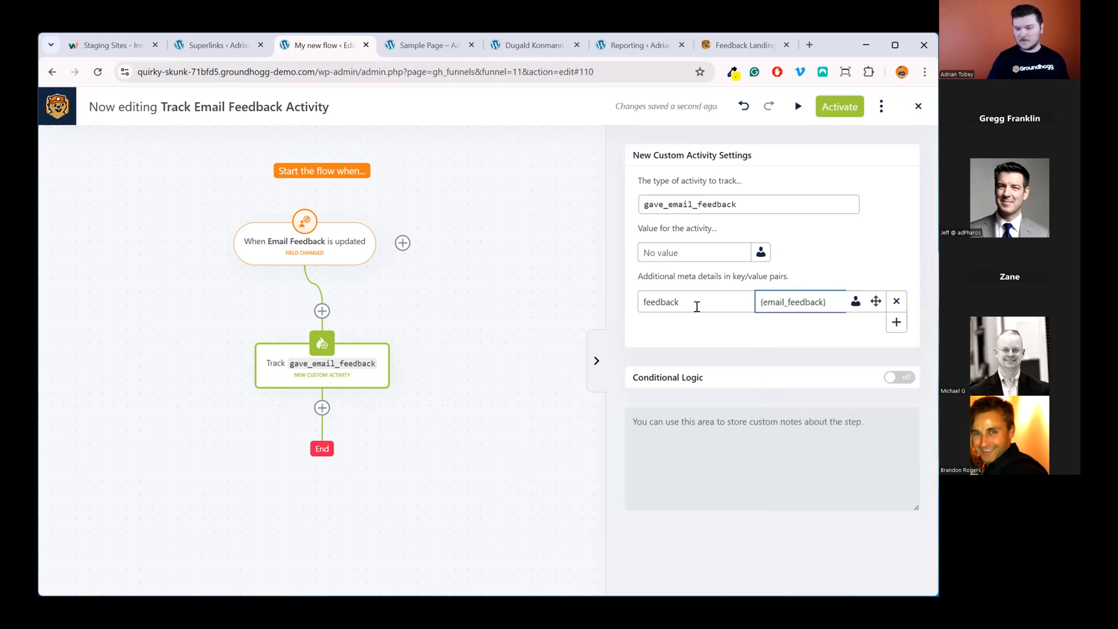
left_click(697, 307)
right_click(699, 307)
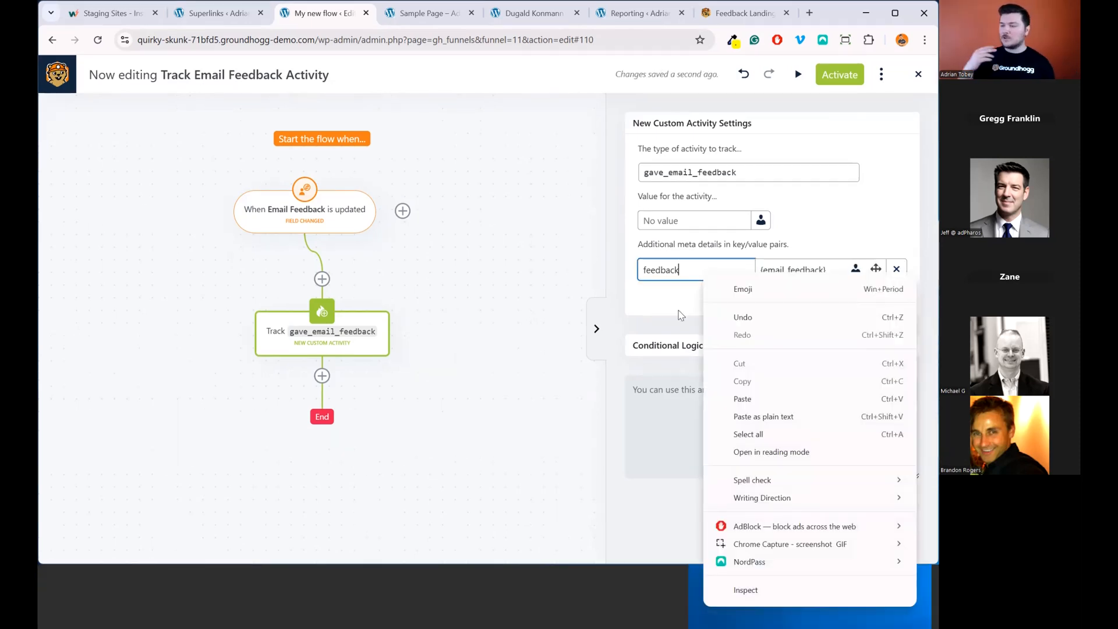
left_click(682, 315)
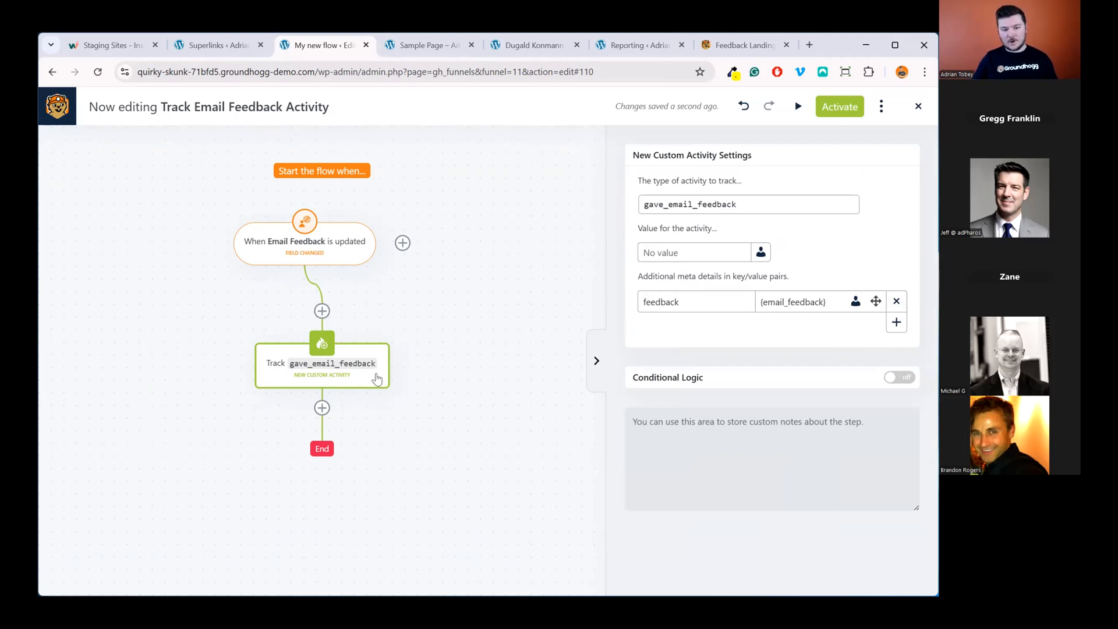
Step: Copy the activity type gave_email_feedback and activate the flow
mouse_move(284, 232)
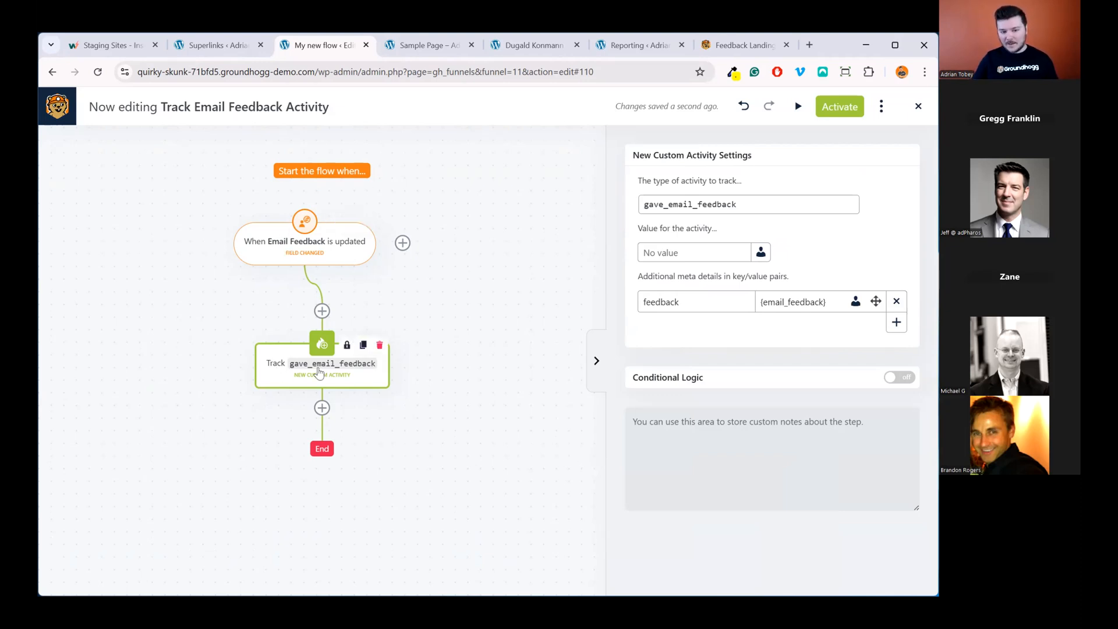
double_click(708, 209)
key("ctrl+c")
left_click(862, 113)
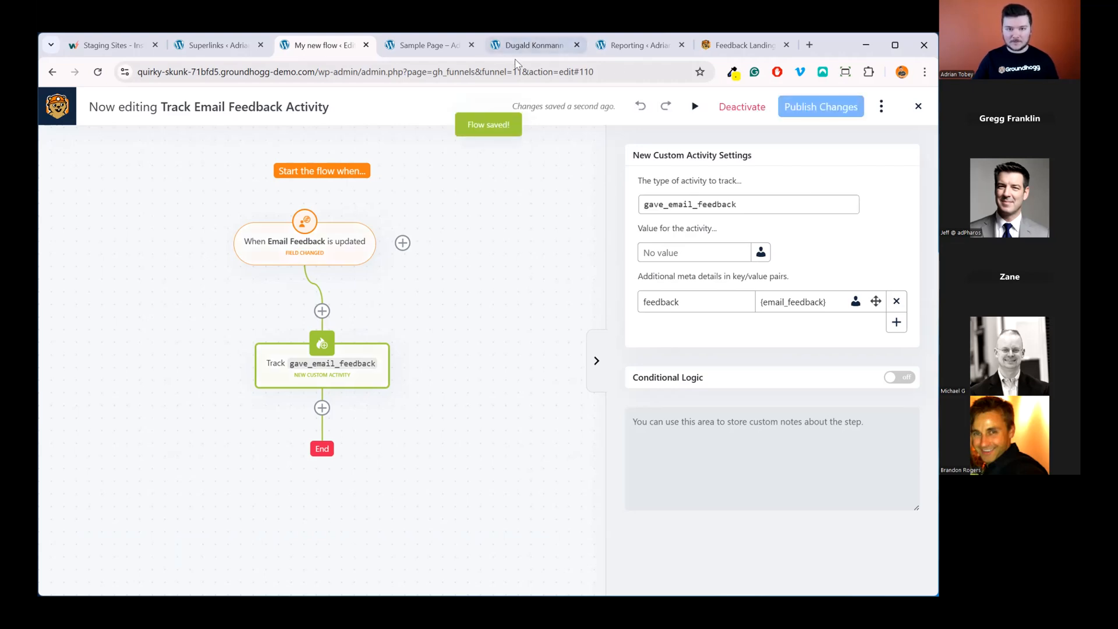
Step: Edit the Email Survey custom report and add an Include filter for the custom activity gave_email_feedback
left_click(638, 45)
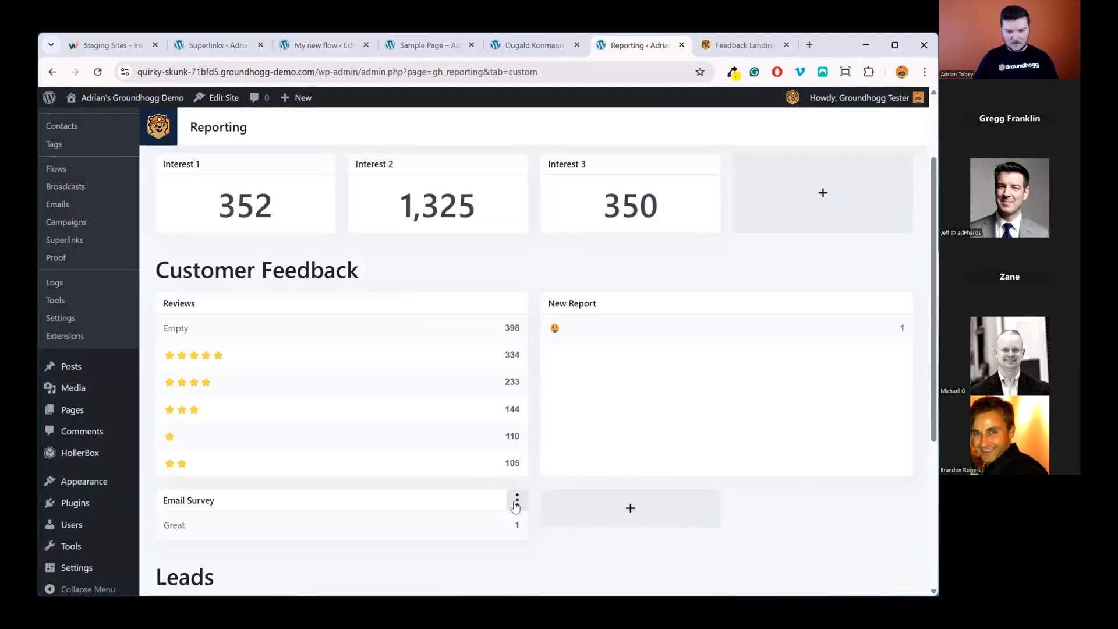
left_click(516, 502)
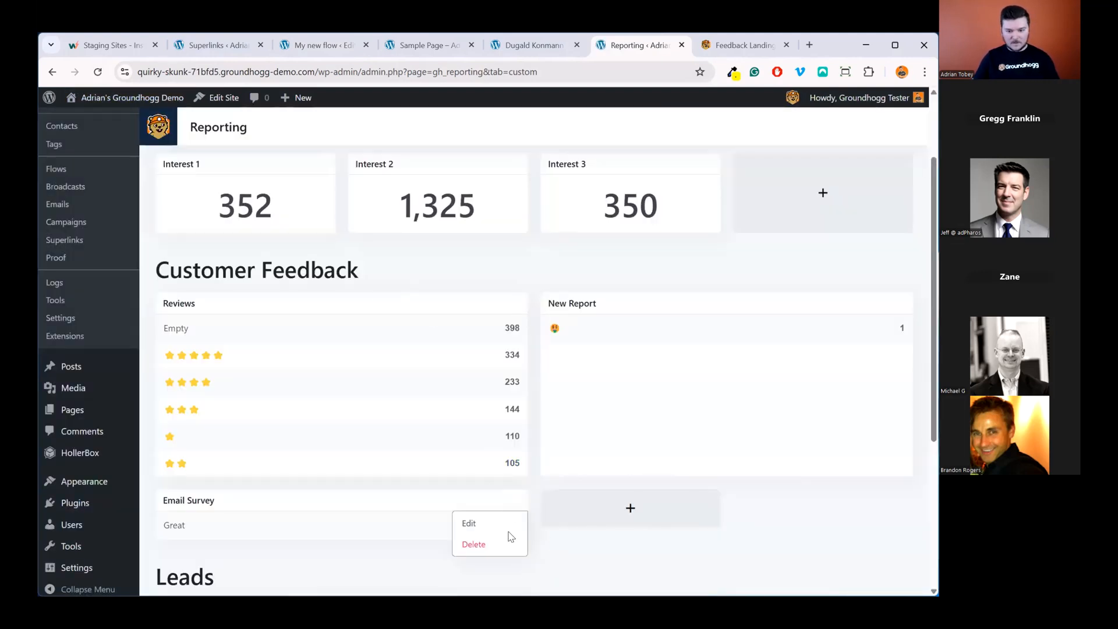
left_click(508, 526)
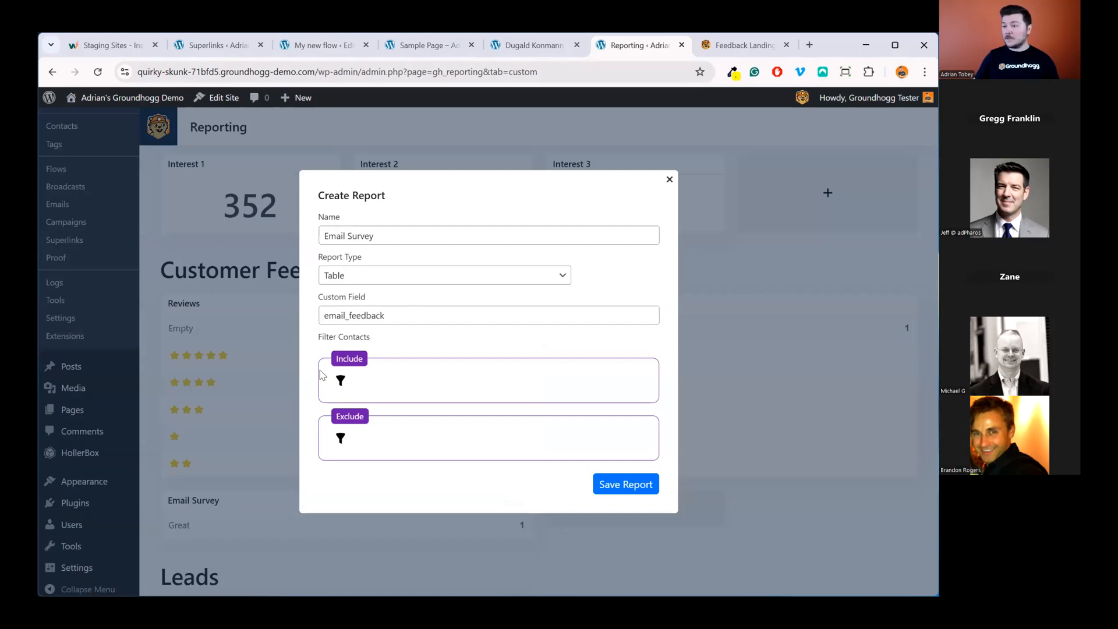
left_click(341, 381)
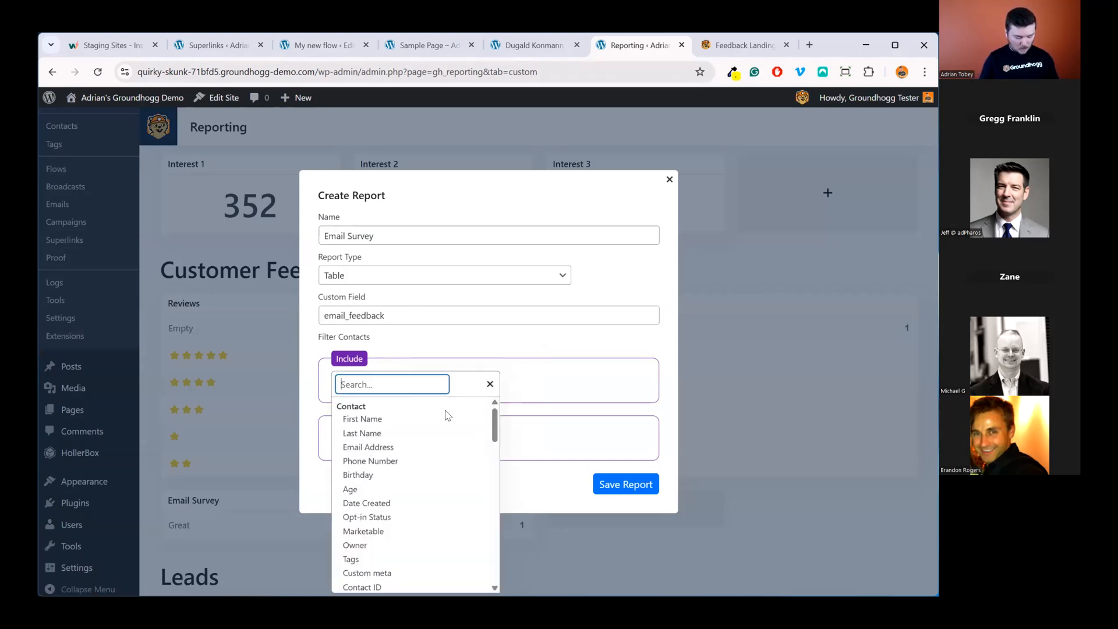
type("cu")
key("Down")
key("Return")
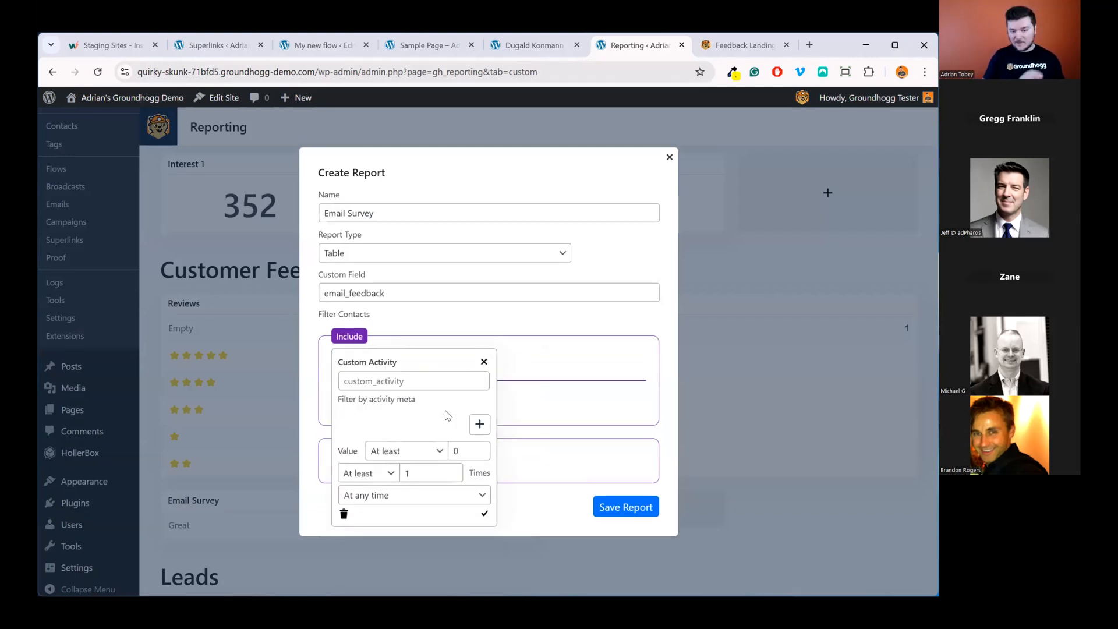
left_click(434, 375)
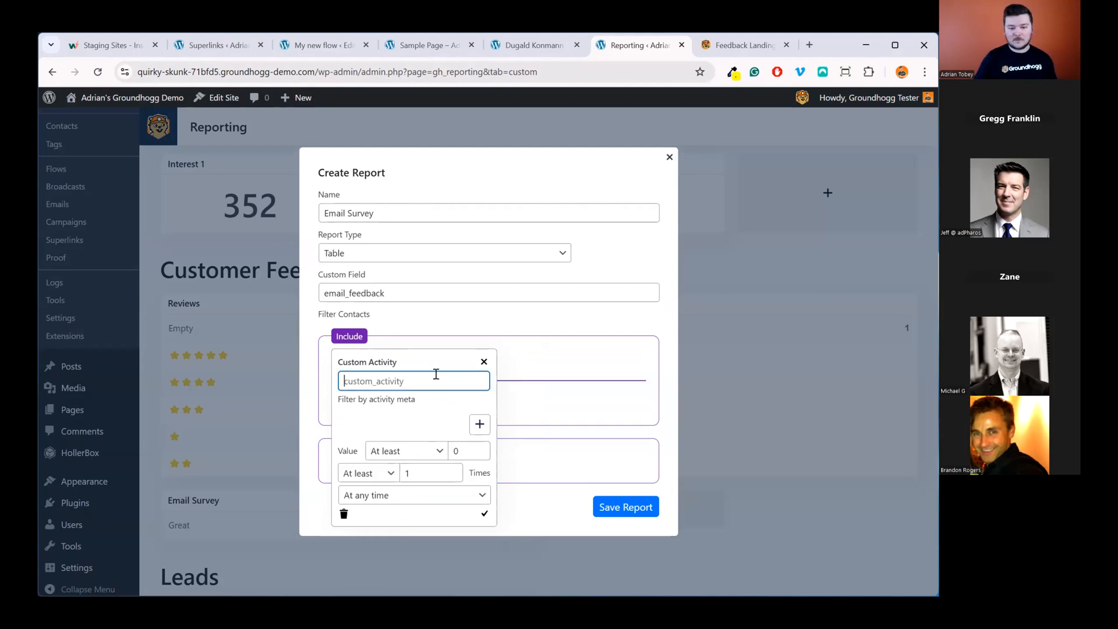
key("ctrl+v")
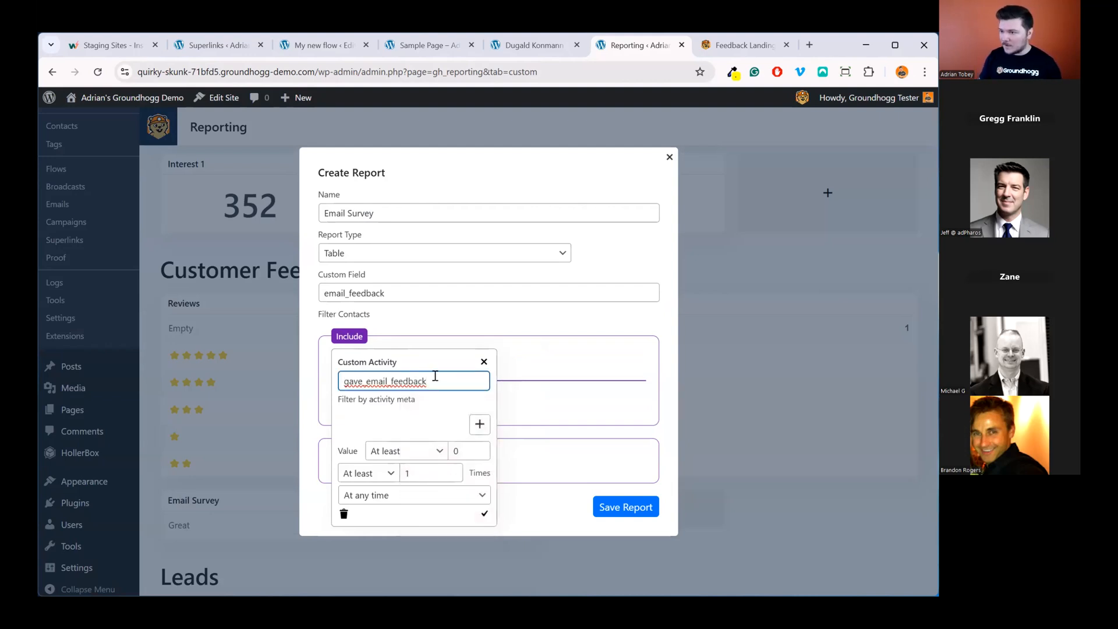
Step: Limit the custom activity filter to the last 90 days and save the report
left_click(439, 494)
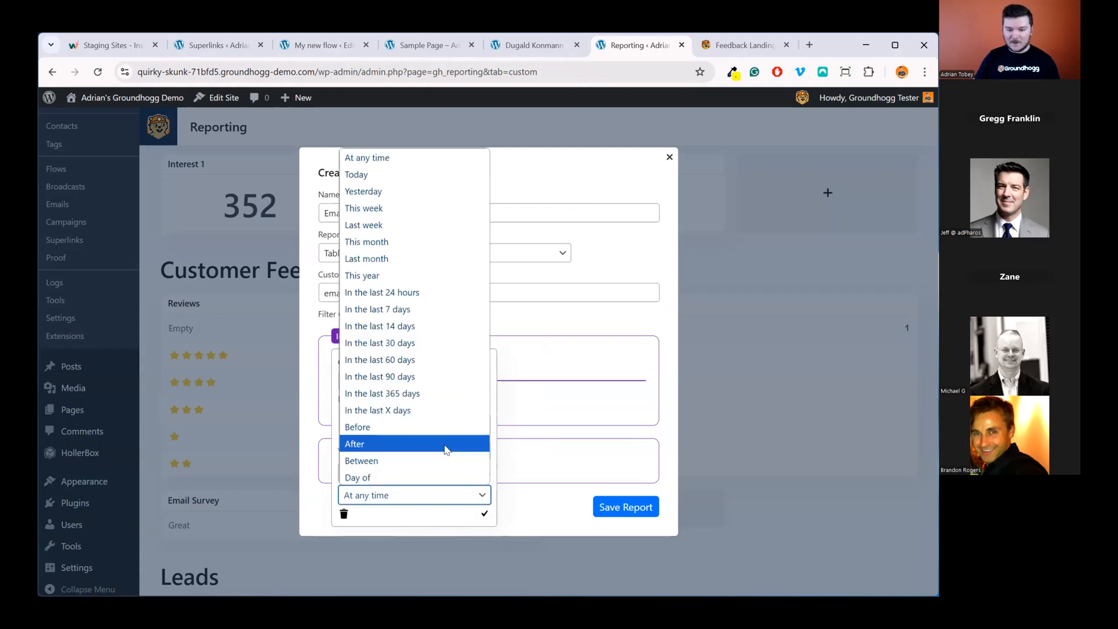
left_click(441, 377)
left_click(485, 513)
left_click(609, 511)
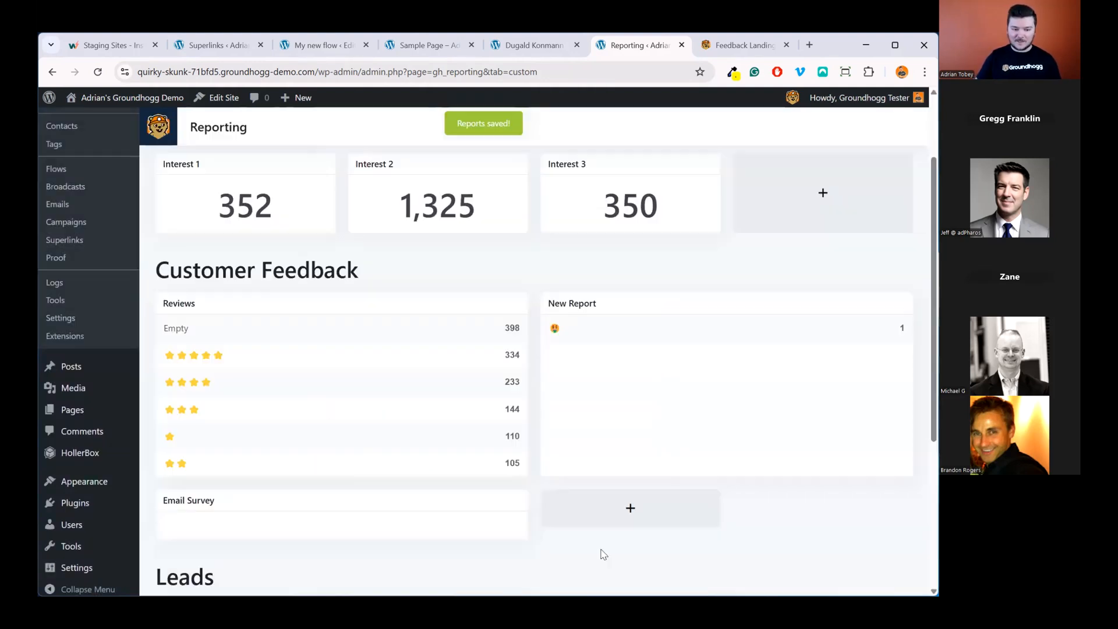
Step: Review the custom activity filter in the Email Survey report's settings, leaving it as is
scroll(604, 555, "down", 5)
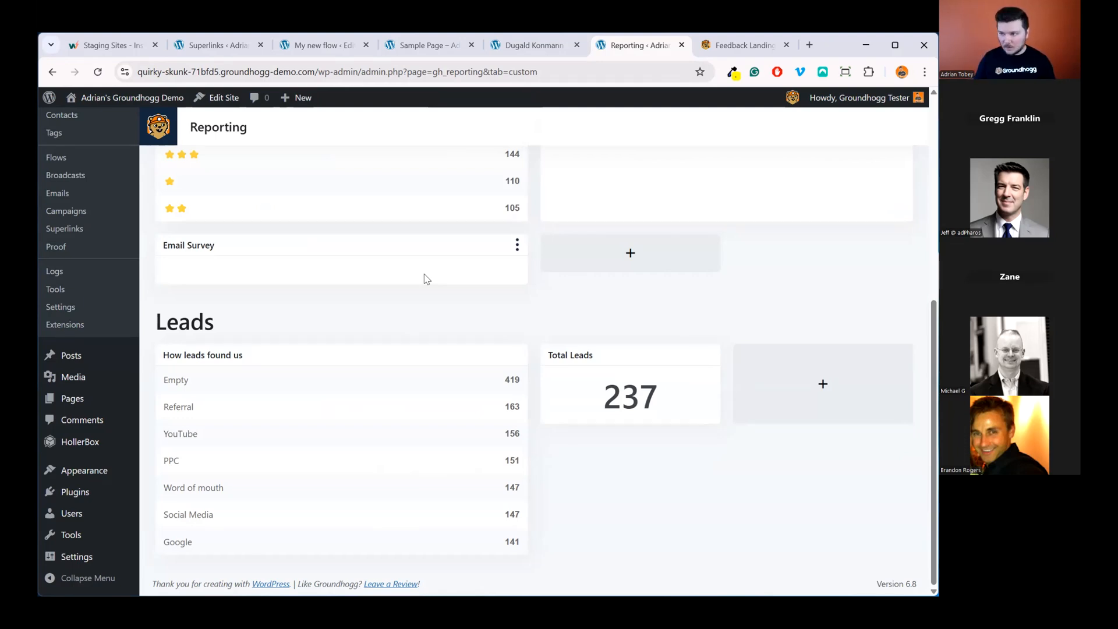
left_click(517, 245)
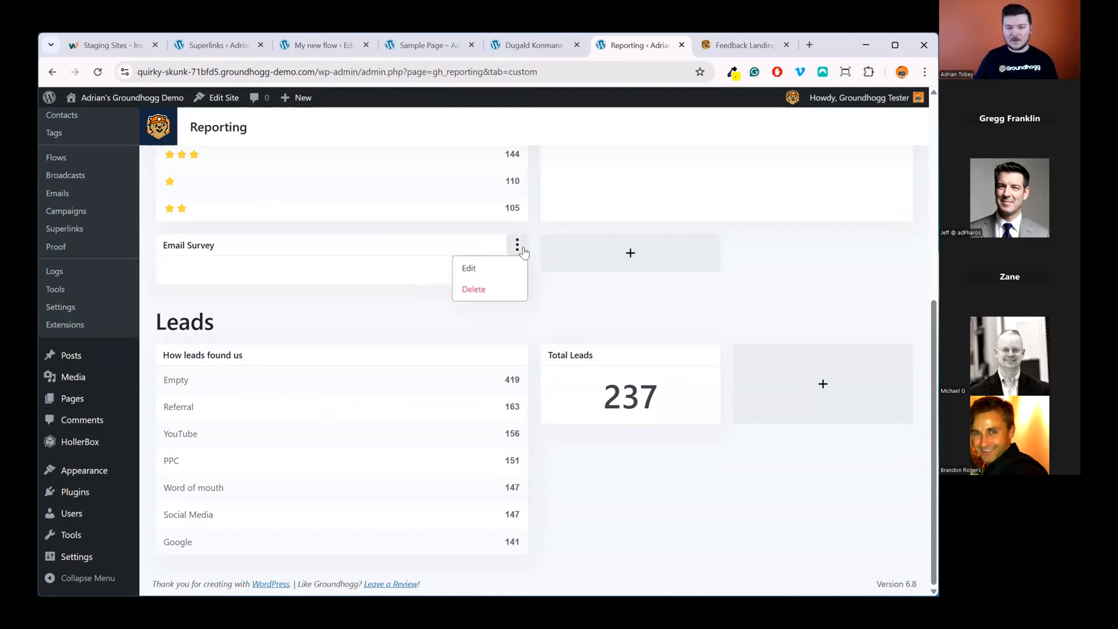
left_click(469, 267)
left_click(440, 364)
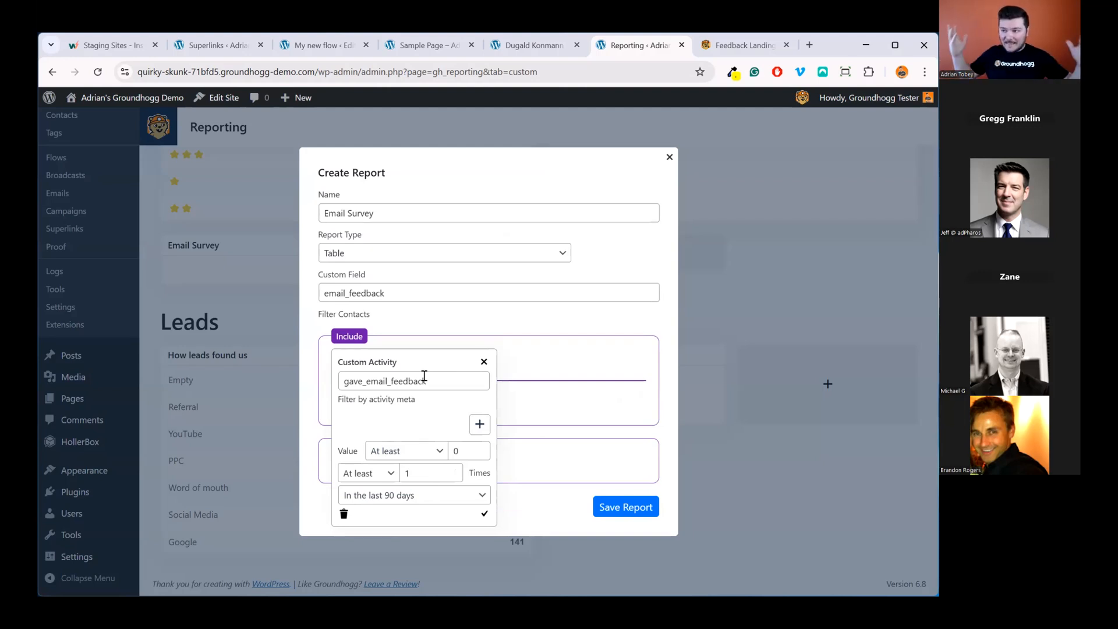
left_click(669, 158)
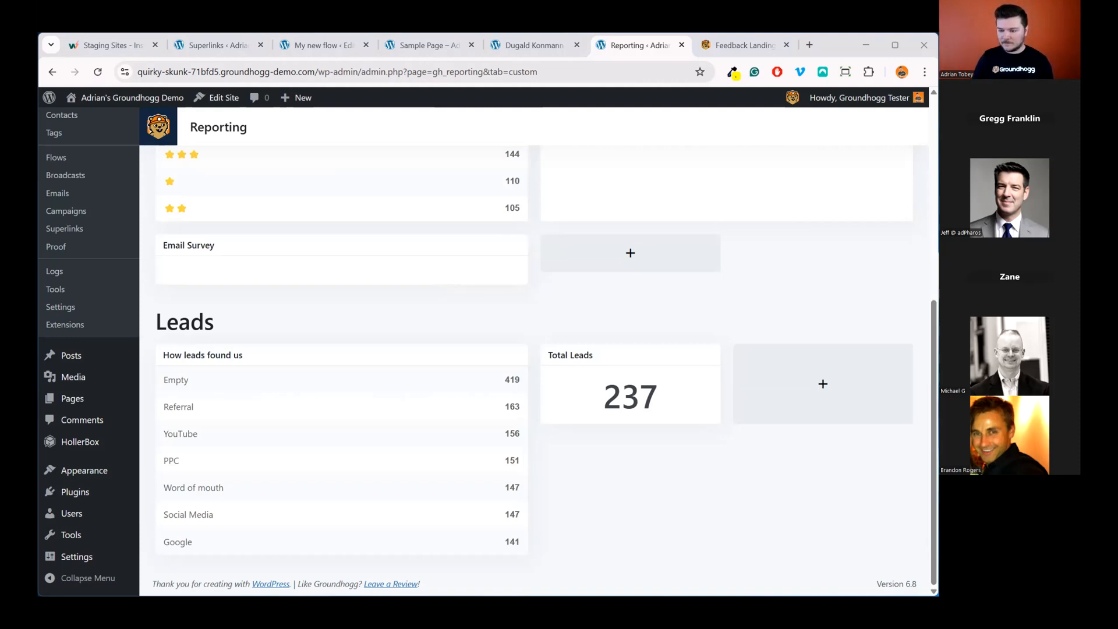
Step: Create a new flow from the Net Promoter Score Survey template and save it under the template's name
scroll(728, 318, "up", 5)
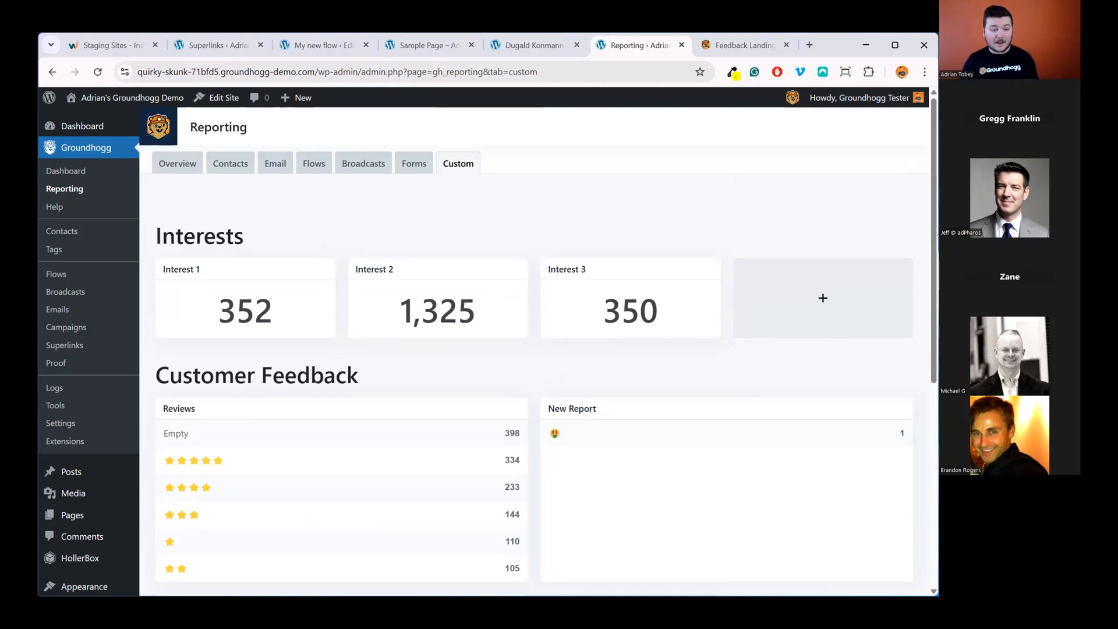
left_click(57, 277)
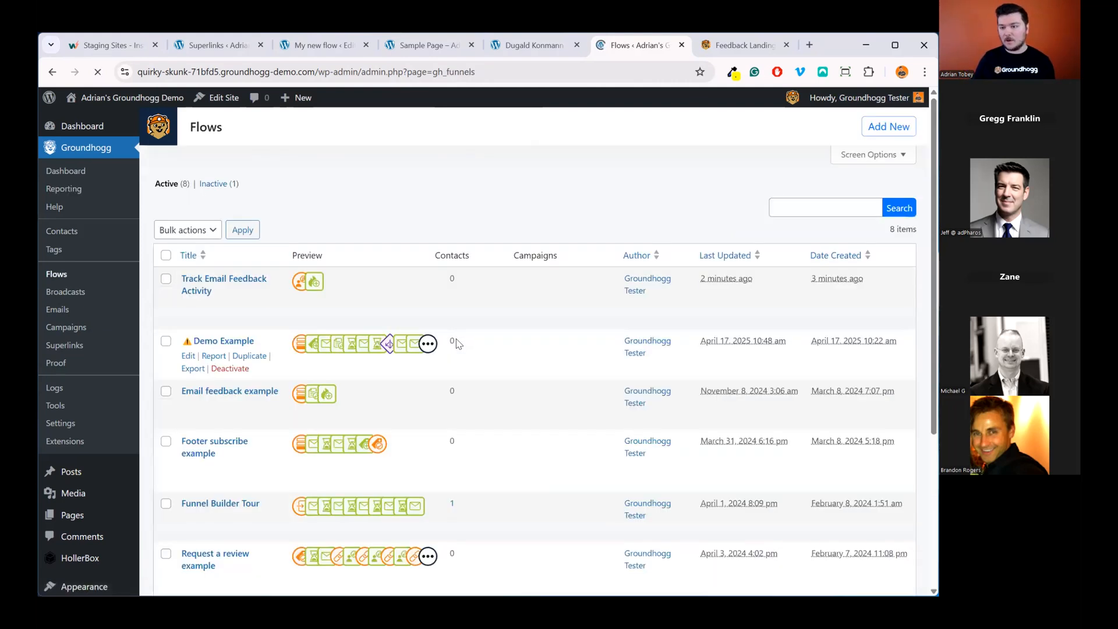
left_click(888, 127)
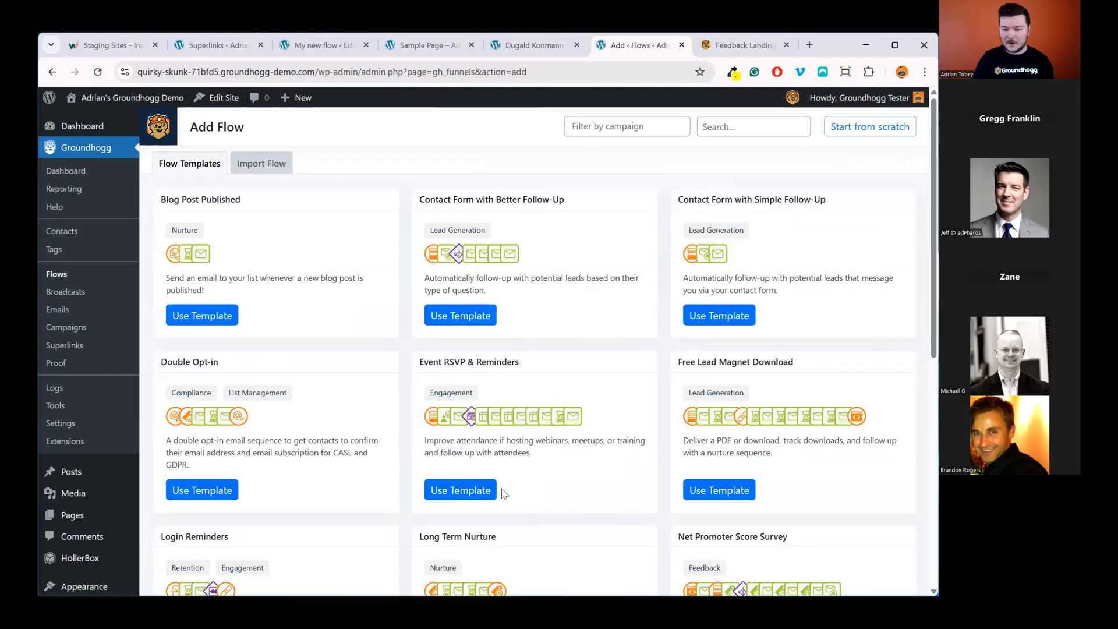
scroll(505, 495, "down", 5)
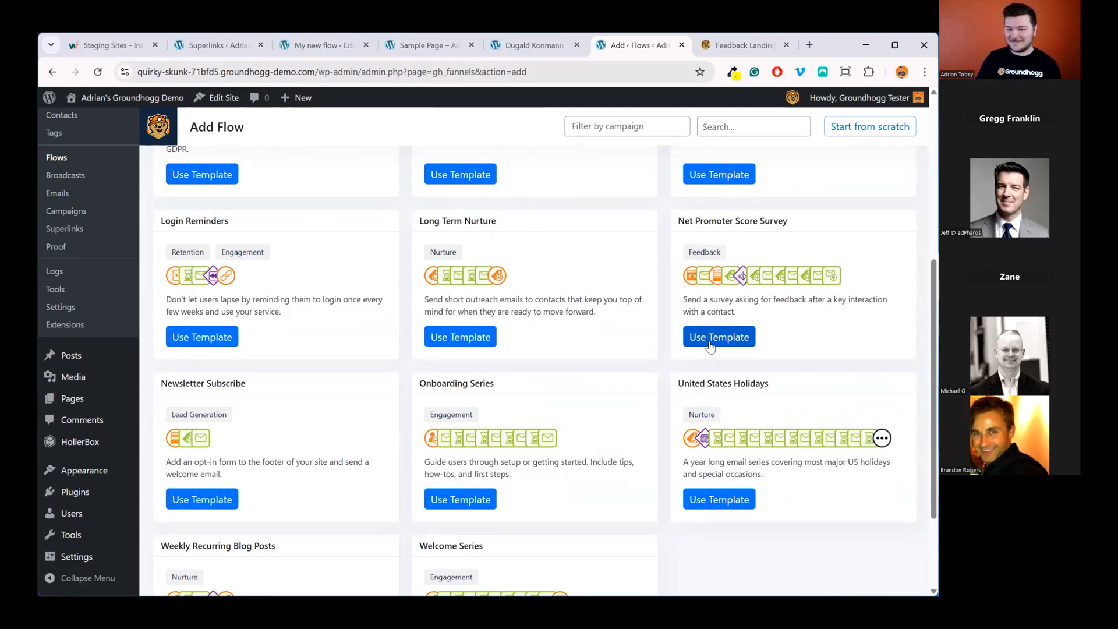
left_click(711, 345)
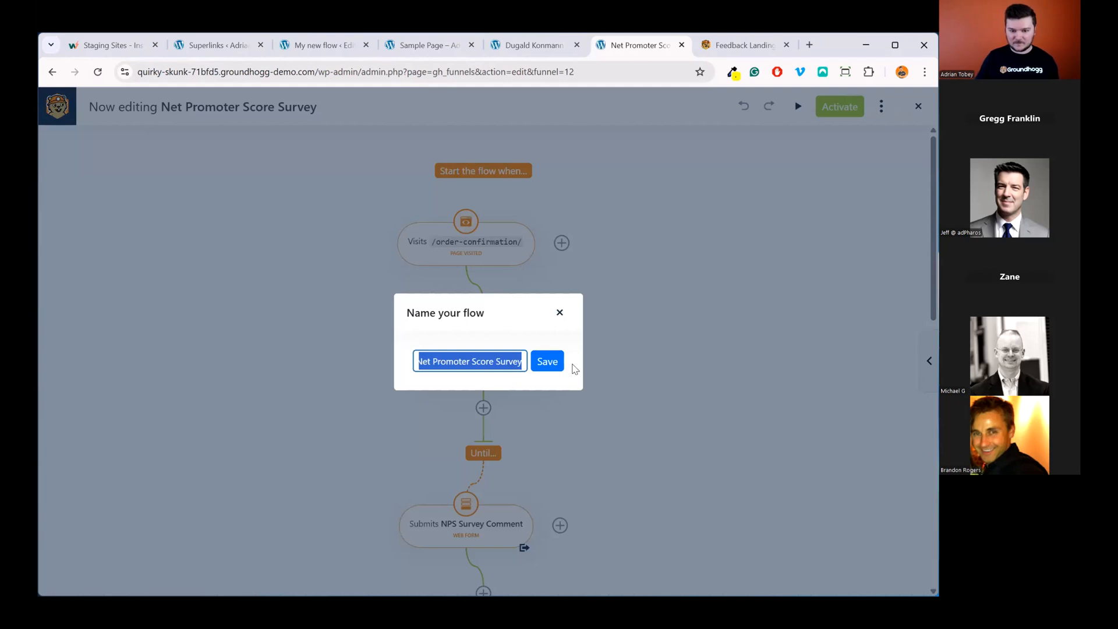
left_click(550, 363)
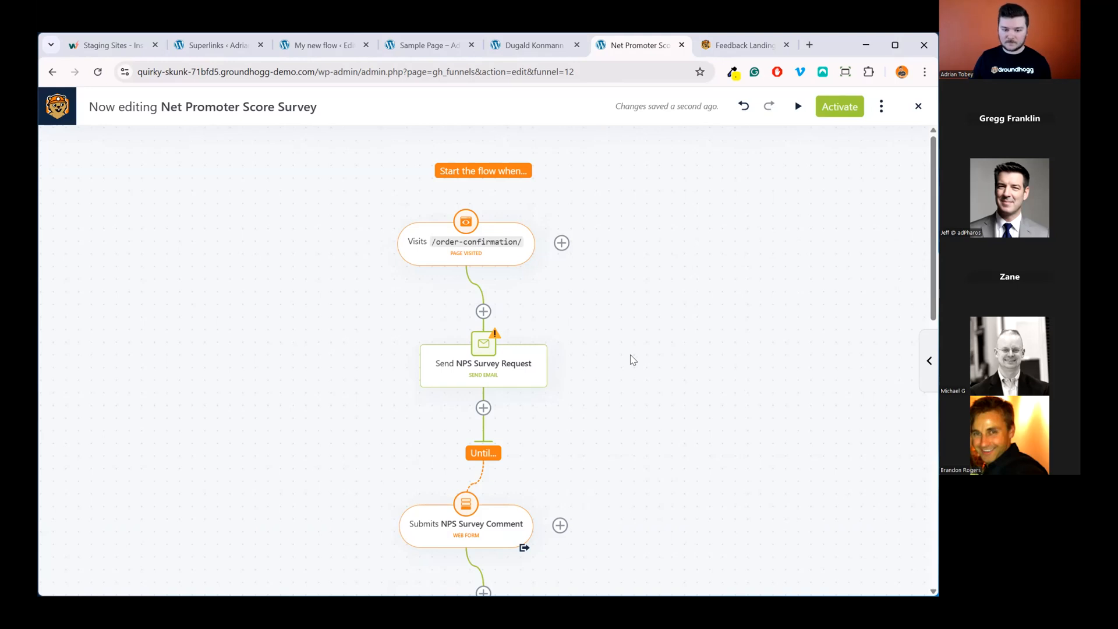
Step: Examine the Net Promoter Score Survey flow from start to end, including its score branches, and the triggers available for starting it
scroll(633, 359, "down", 10)
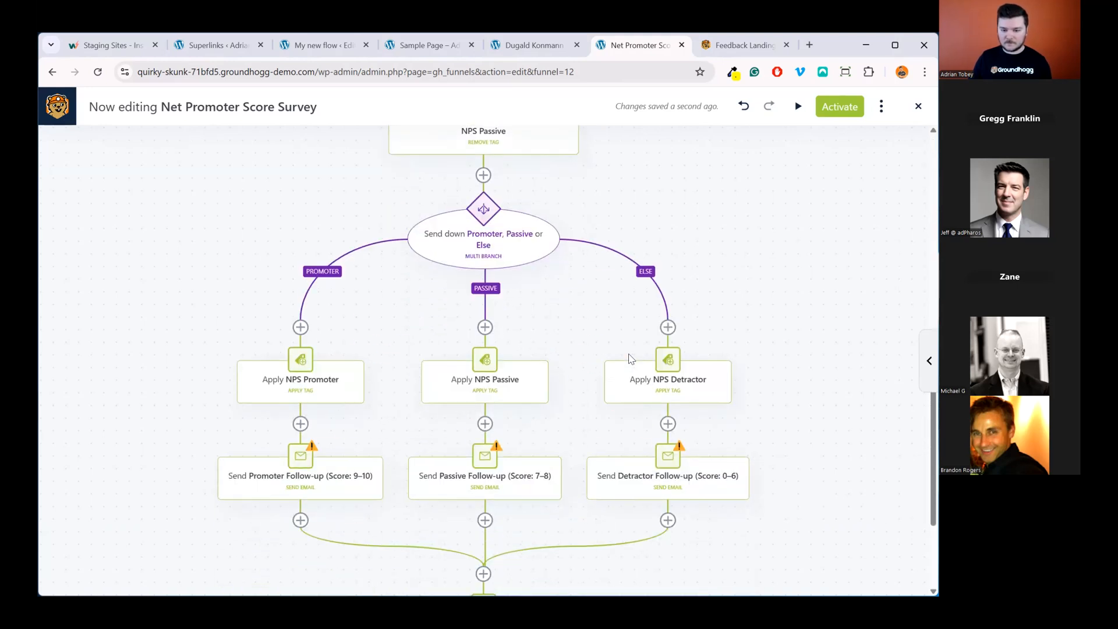
scroll(629, 358, "up", 5)
scroll(629, 359, "down", 8)
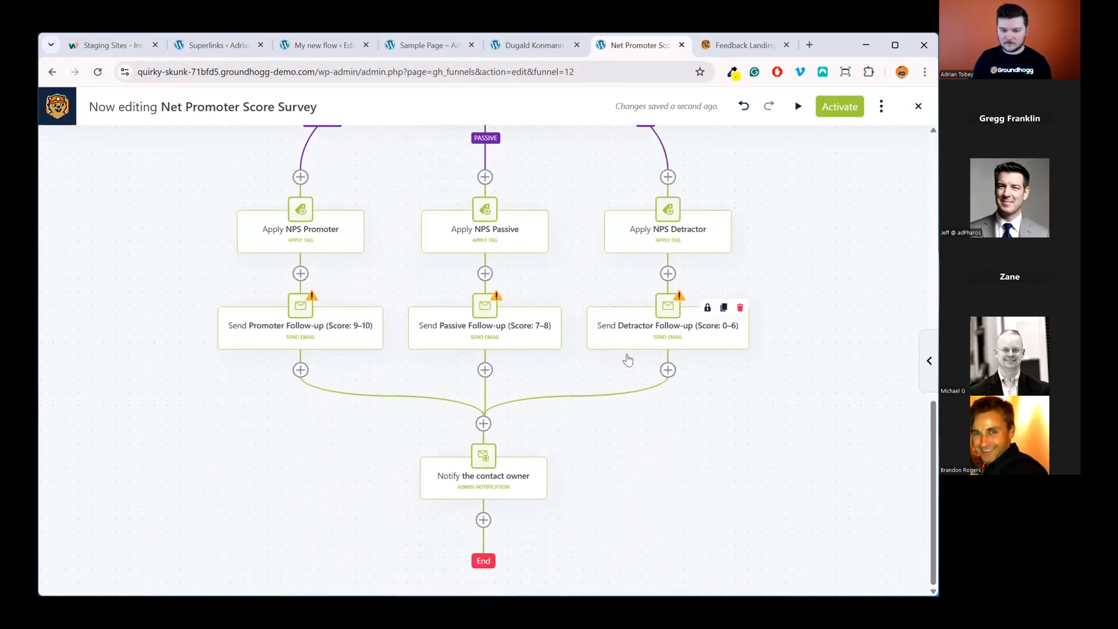
scroll(628, 359, "up", 8)
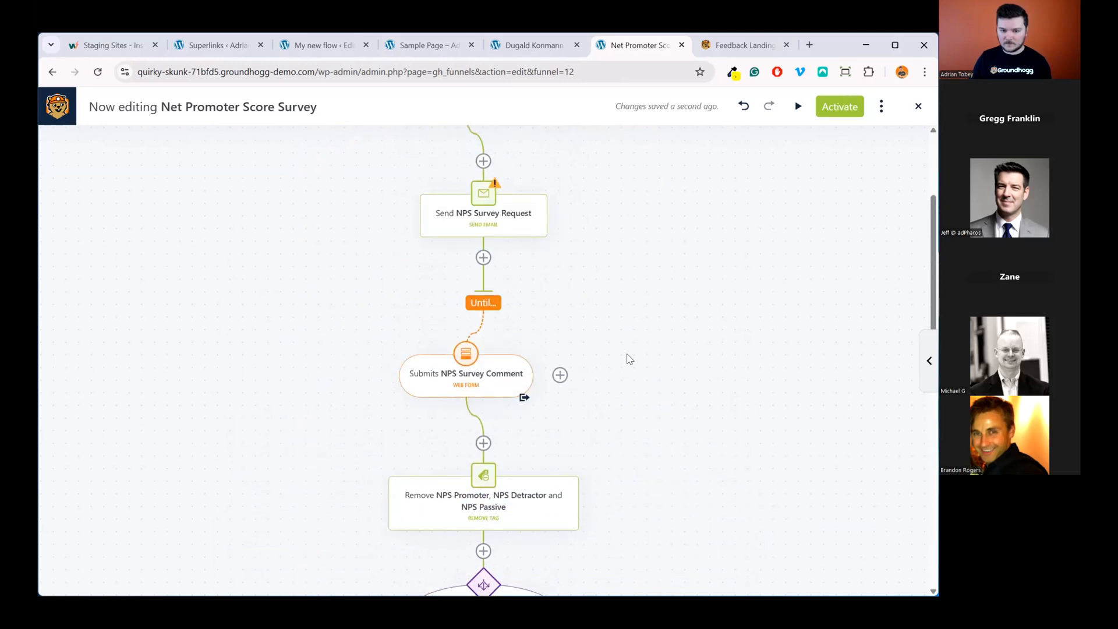
scroll(629, 359, "up", 3)
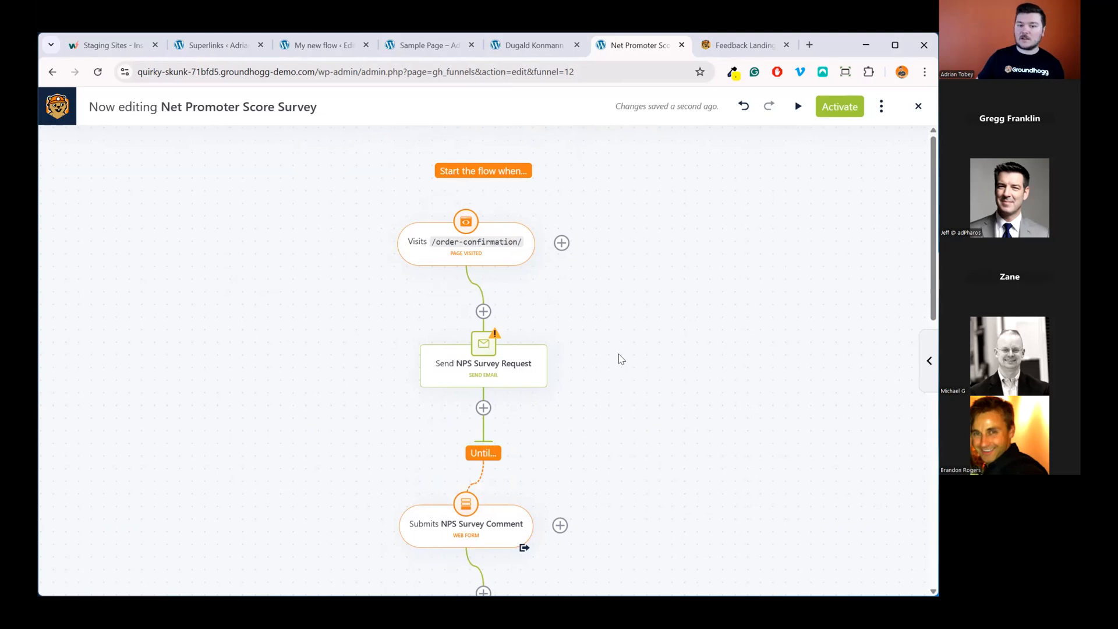
left_click(561, 243)
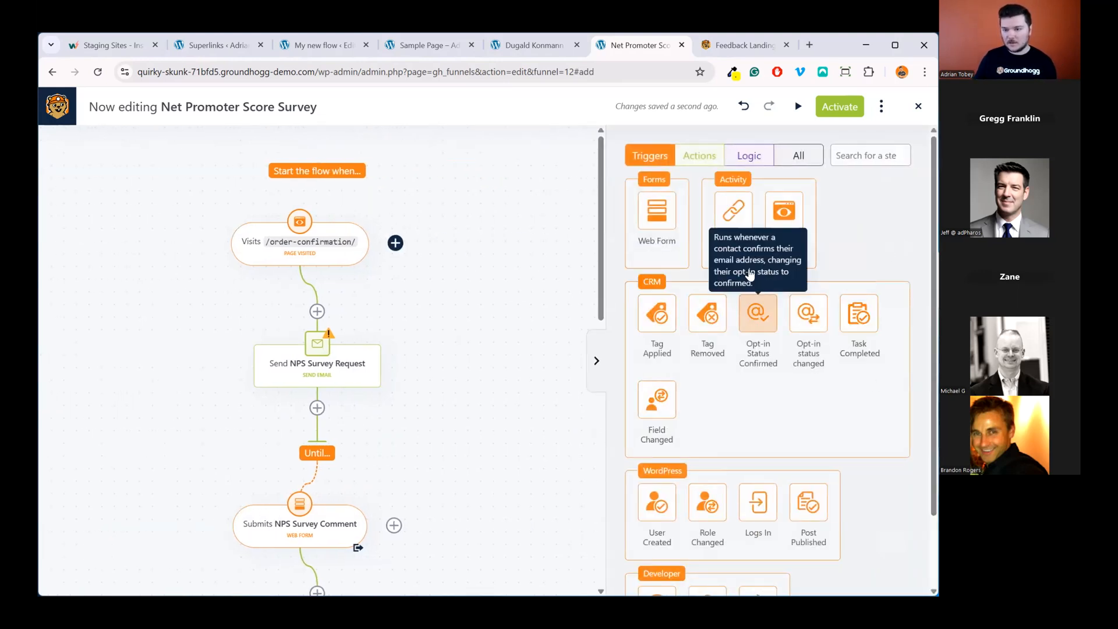
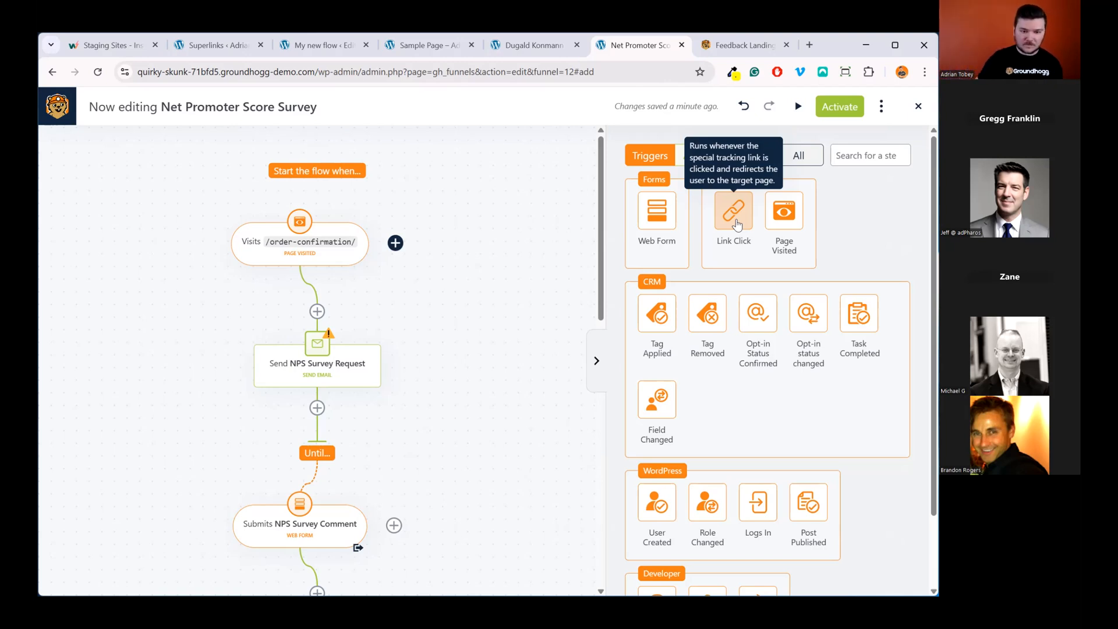
Step: Review the NPS Survey Comment web form's settings, embed options and the score choices in its rating dropdown
left_click(301, 529)
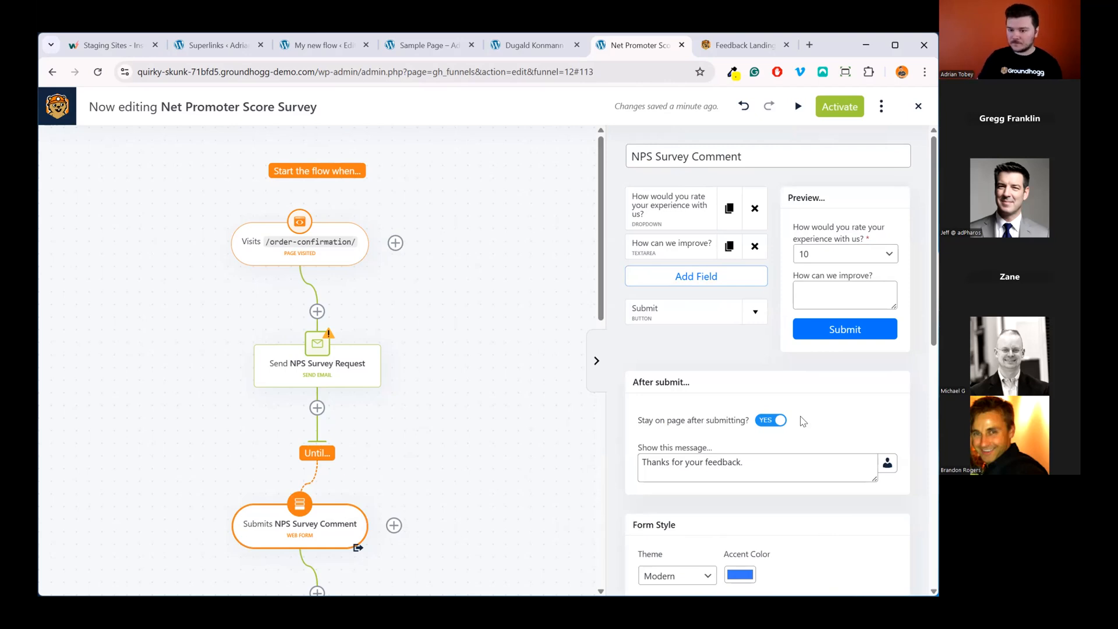
scroll(809, 419, "down", 5)
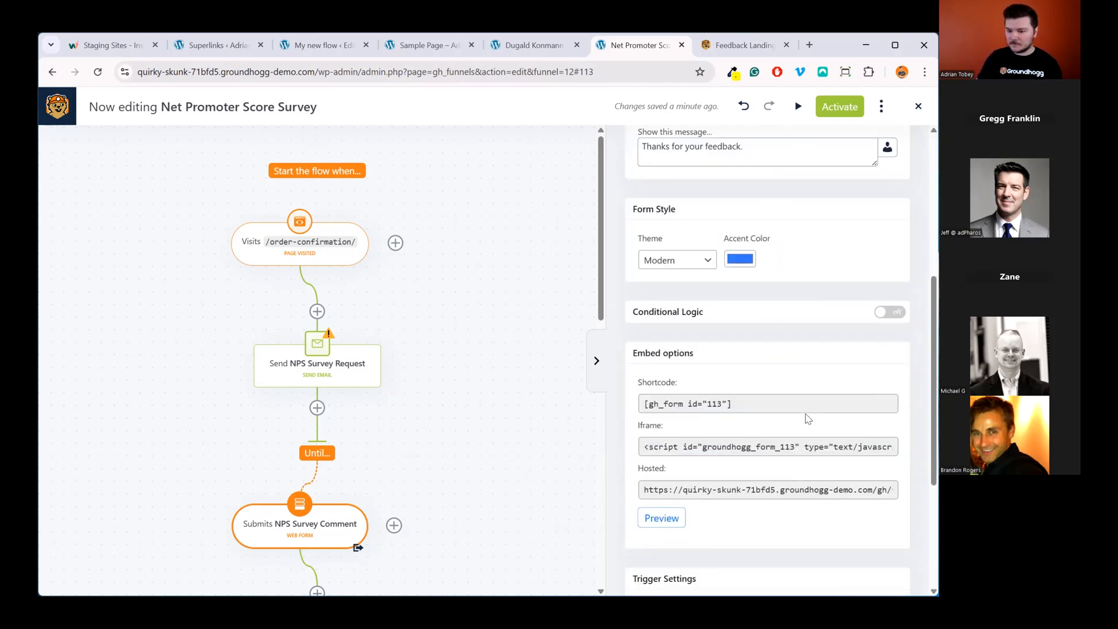
scroll(810, 419, "up", 5)
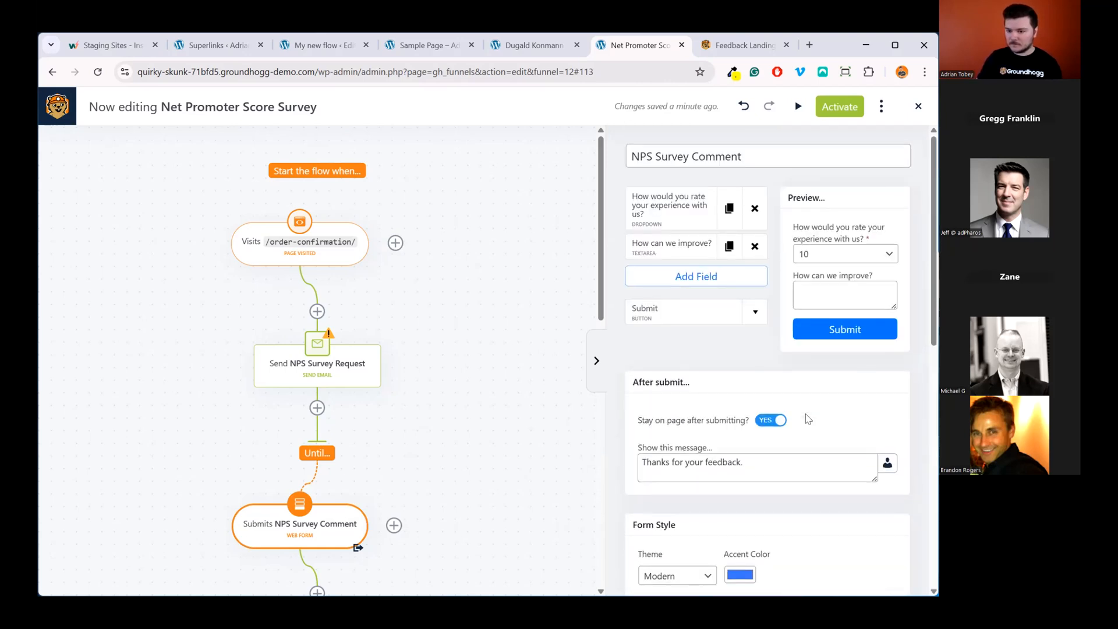
left_click(883, 258)
left_click(788, 268)
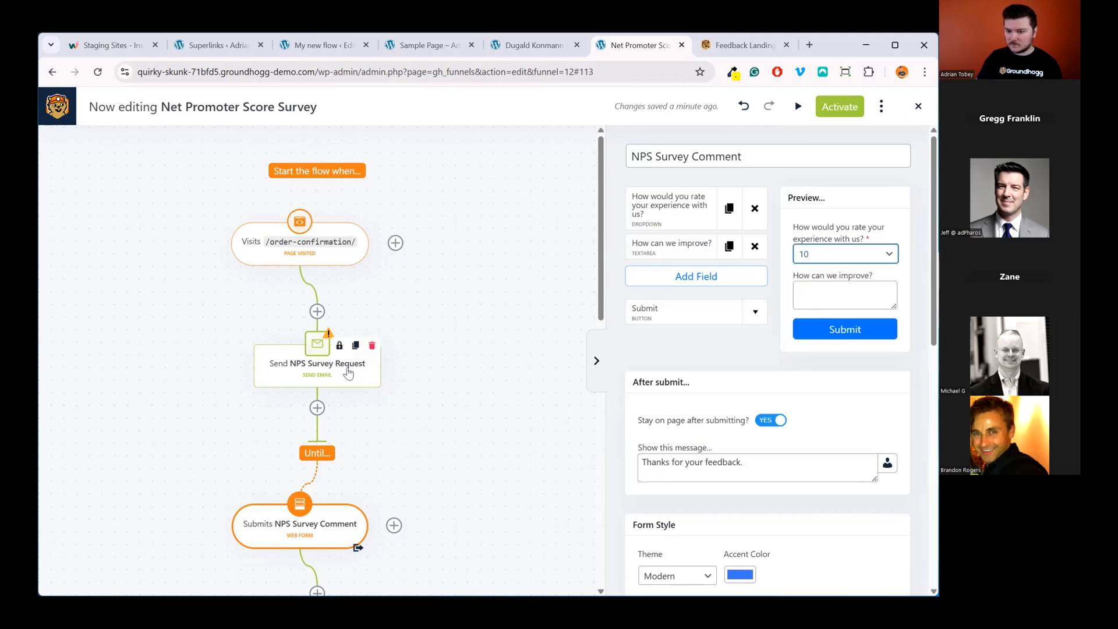
scroll(726, 379, "down", 7)
scroll(726, 379, "down", 3)
scroll(726, 379, "up", 10)
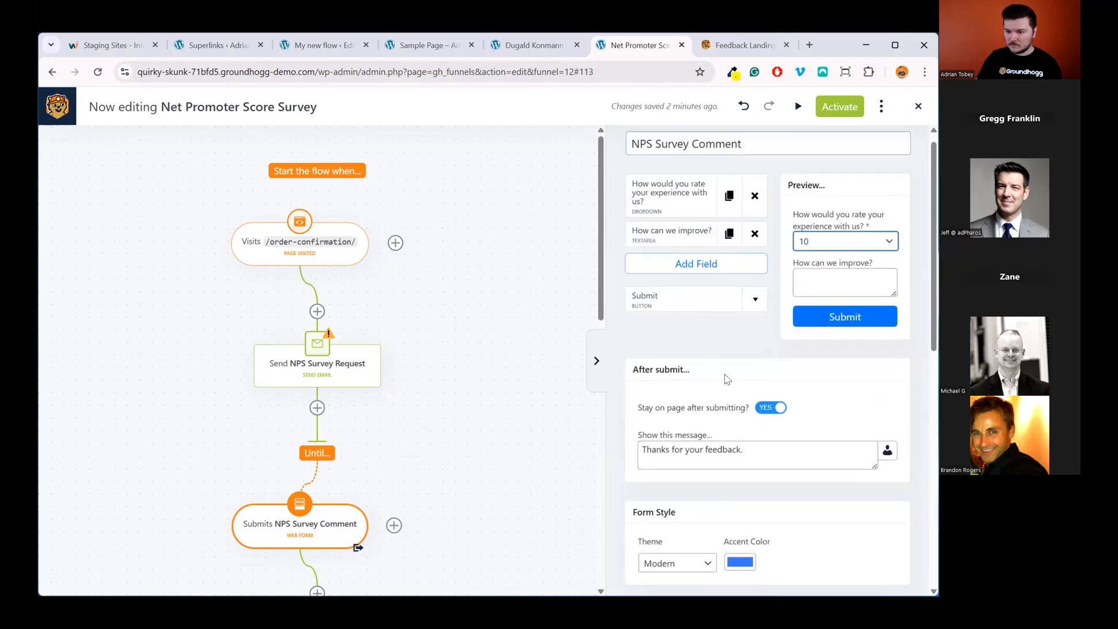
left_click(828, 256)
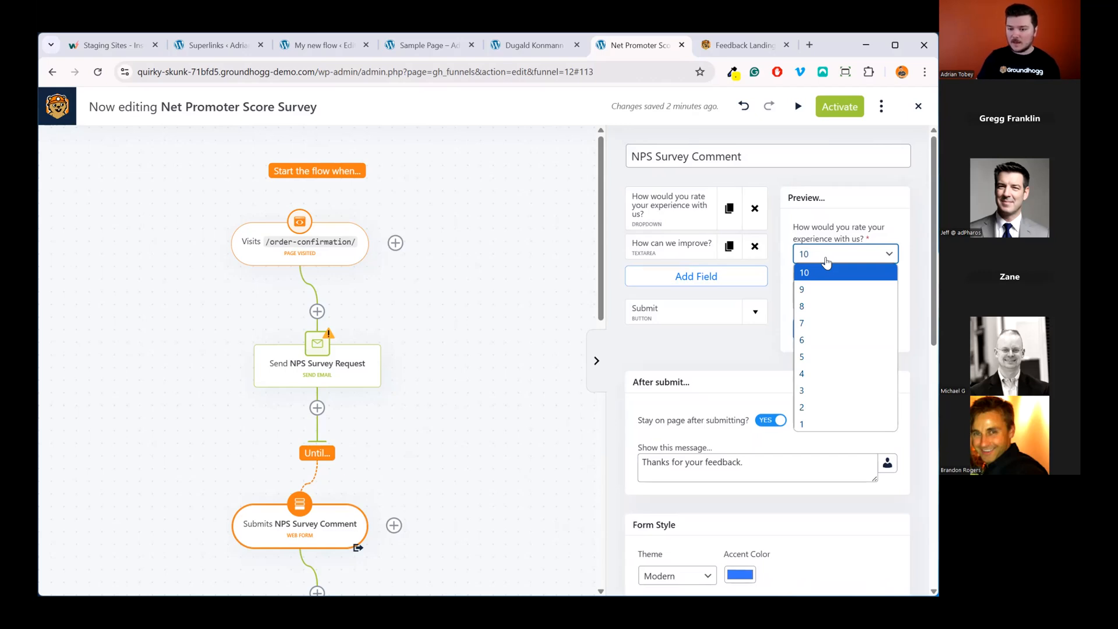
left_click(826, 259)
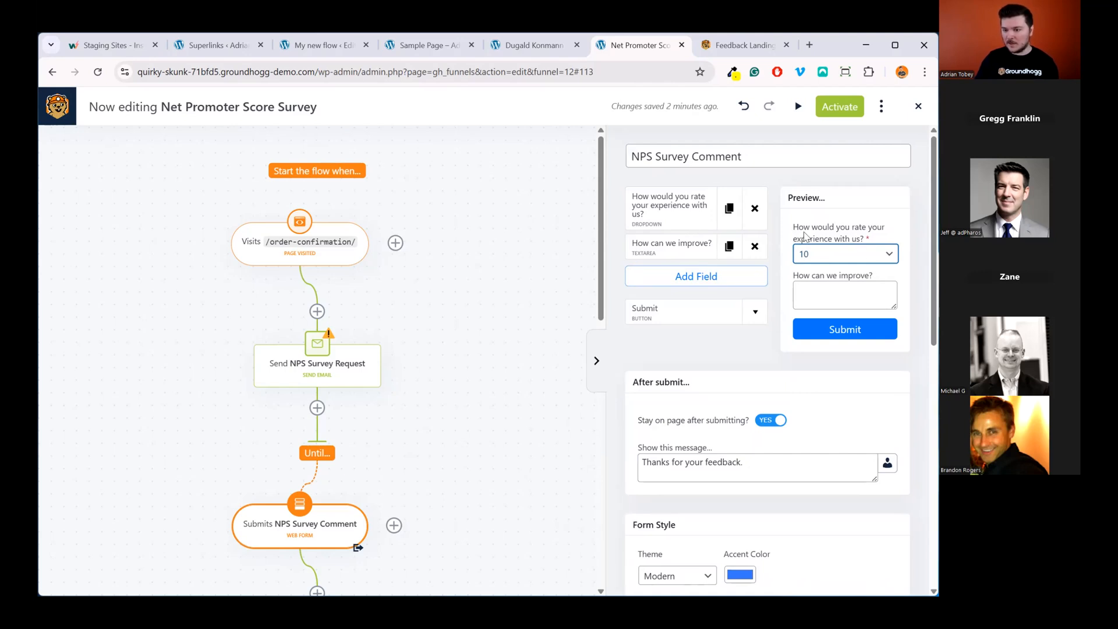
Step: Try to give the form's experience rating dropdown an NPS replacement code as its value
left_click(685, 220)
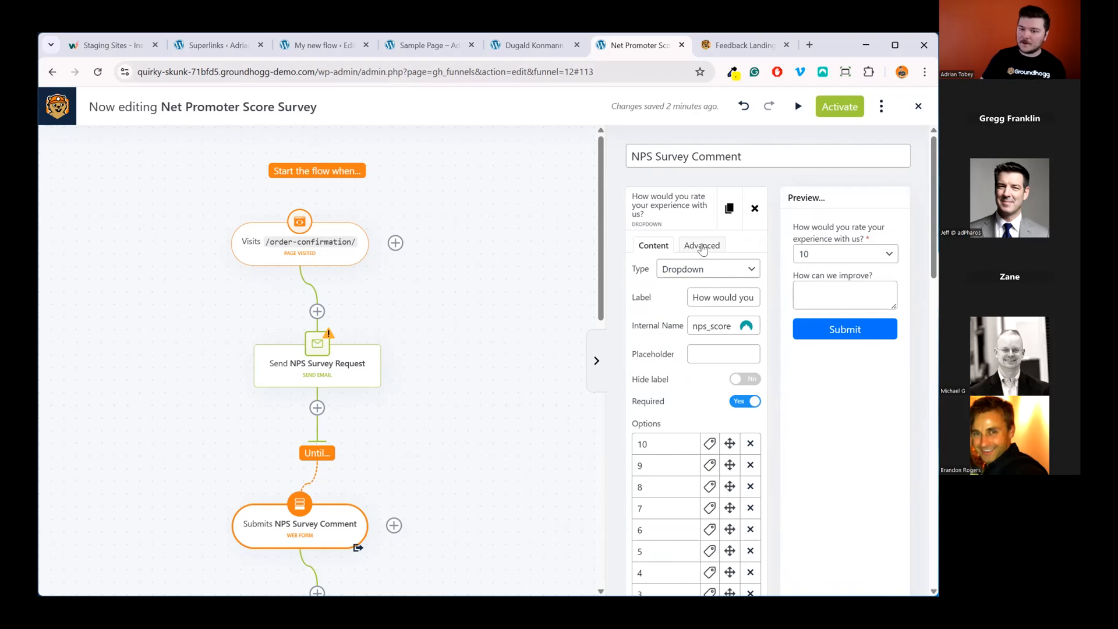
left_click(702, 245)
left_click(701, 269)
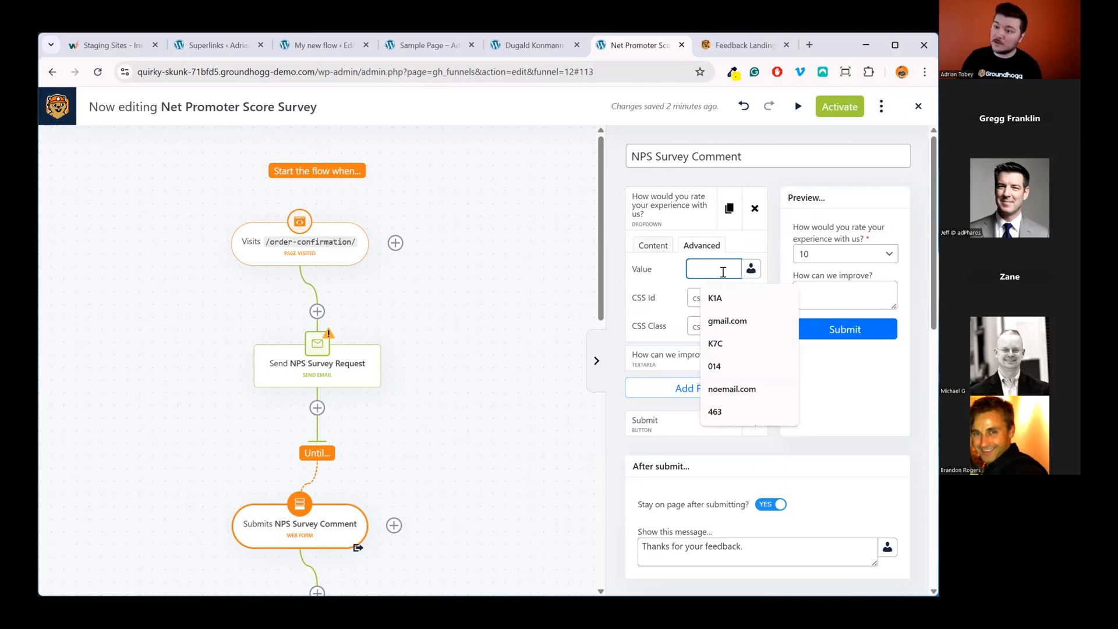
type("{")
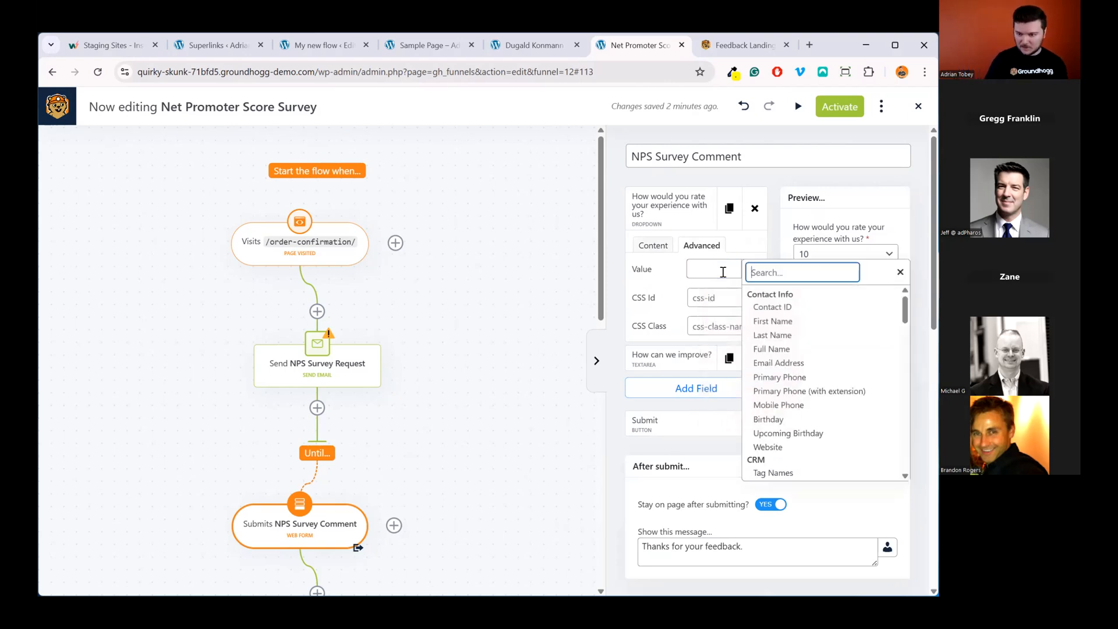
type("msp")
key("BackSpace")
key("BackSpace")
key("BackSpace")
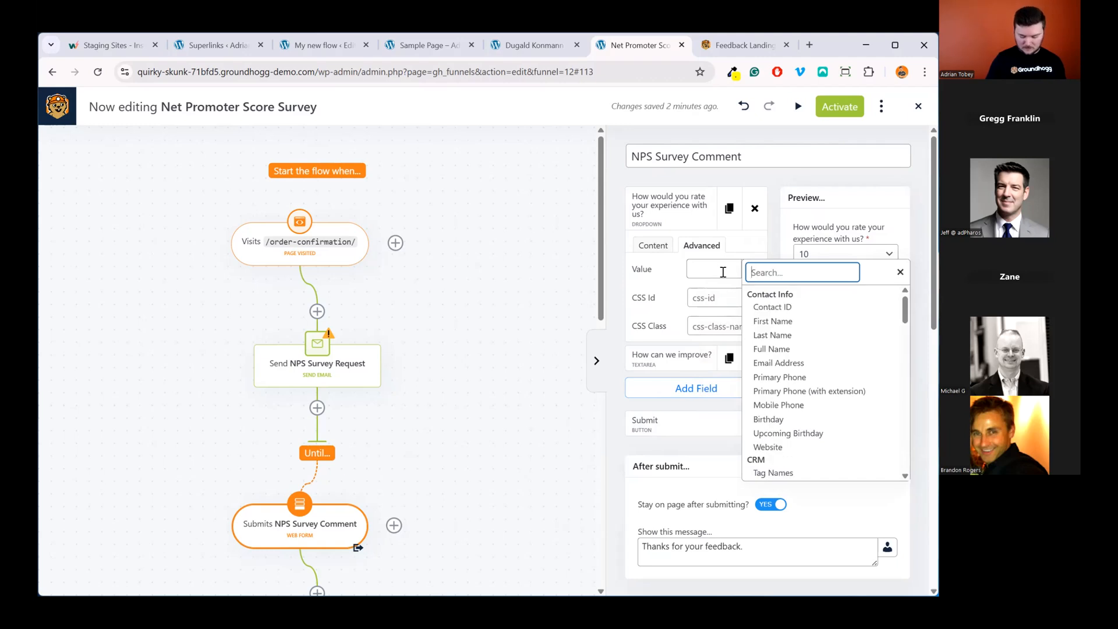
type("nps")
key("Down")
key("Return")
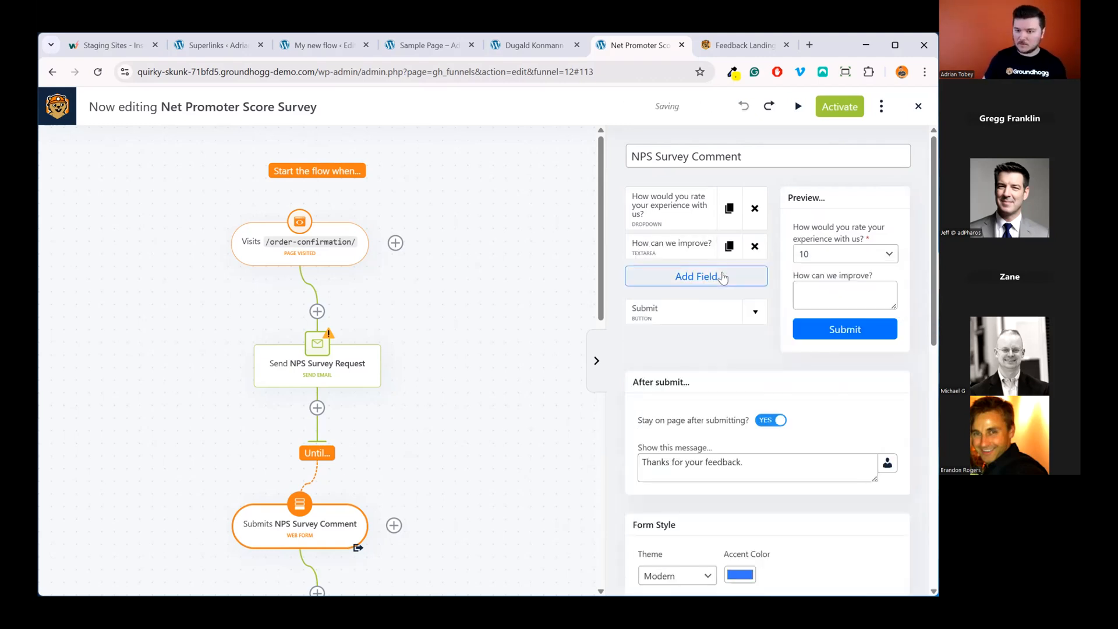
Step: Set the value of the "How would you rate your experience with us?" dropdown to the replacement code {nps_score}
left_click(690, 225)
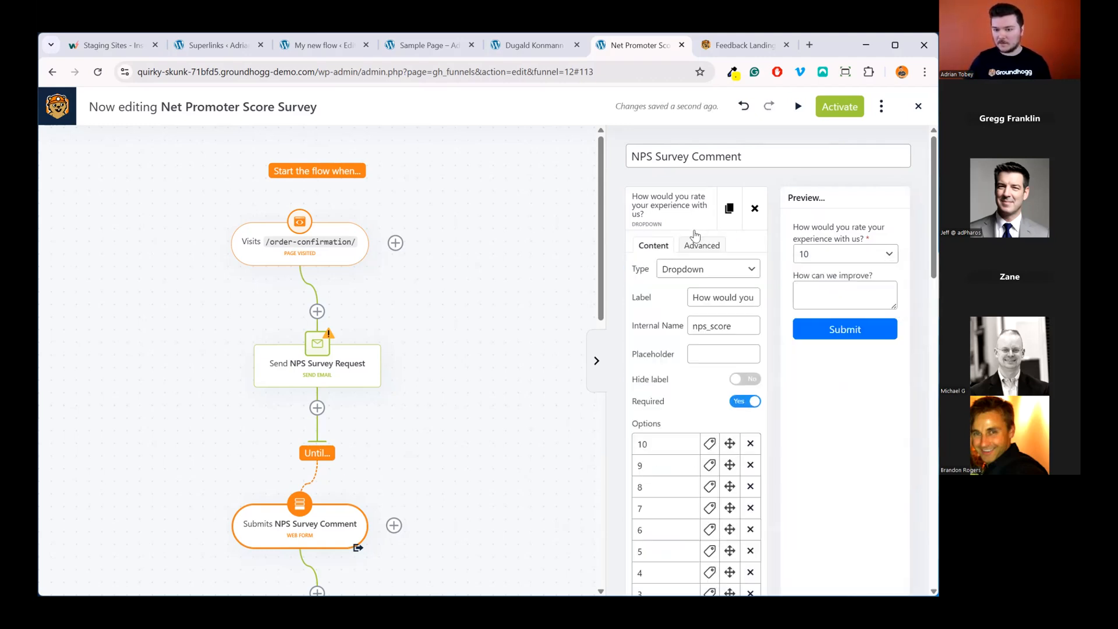
left_click(703, 246)
left_click(711, 268)
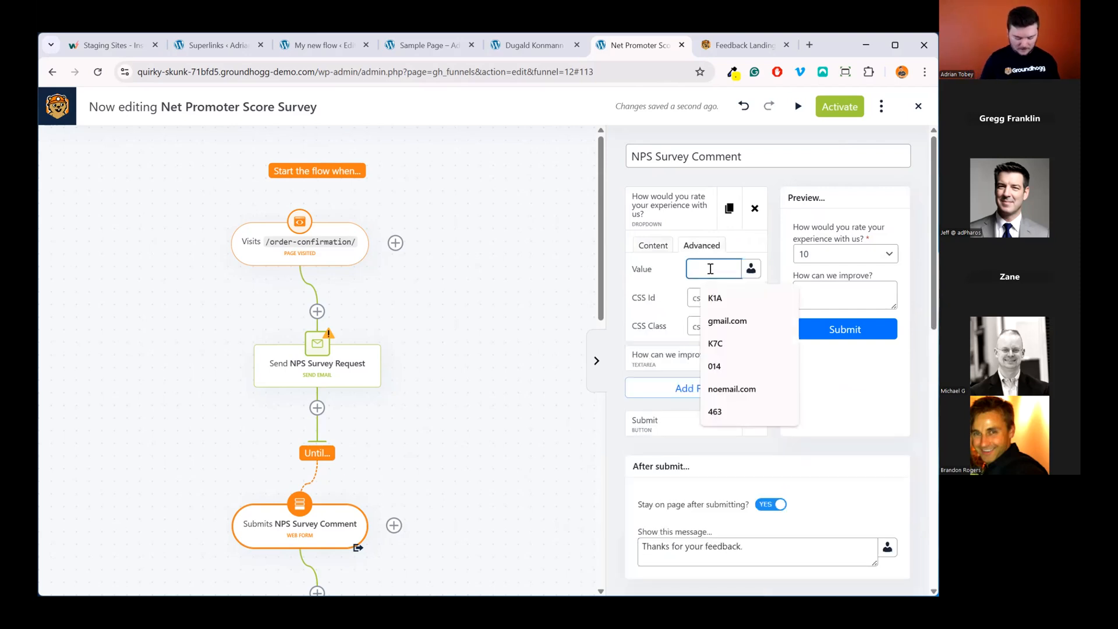
type("{nps")
key("Down")
key("Return")
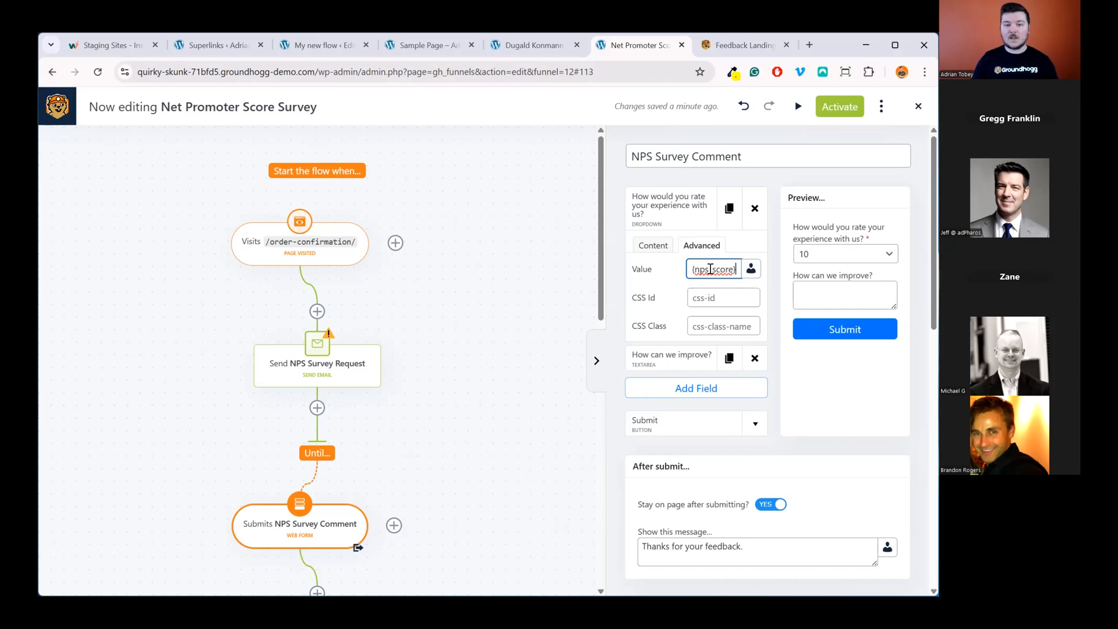
Step: Switch to the Track Email Feedback Activity flow and review its Field Changed trigger and gave_email_feedback activity settings
left_click(530, 45)
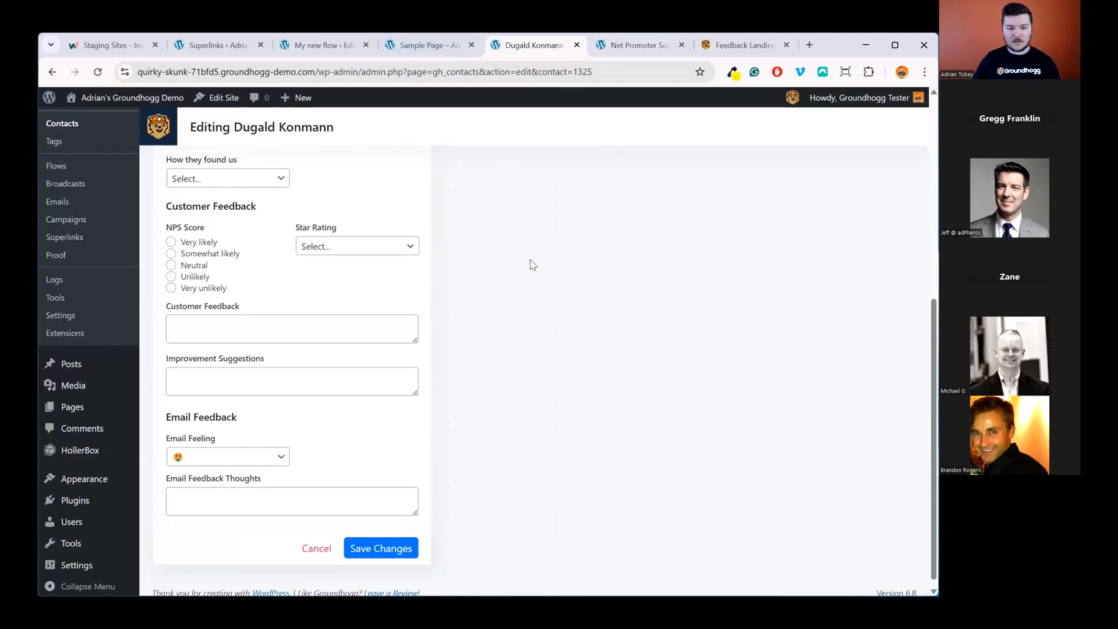
scroll(533, 265, "up", 10)
left_click(426, 44)
left_click(346, 46)
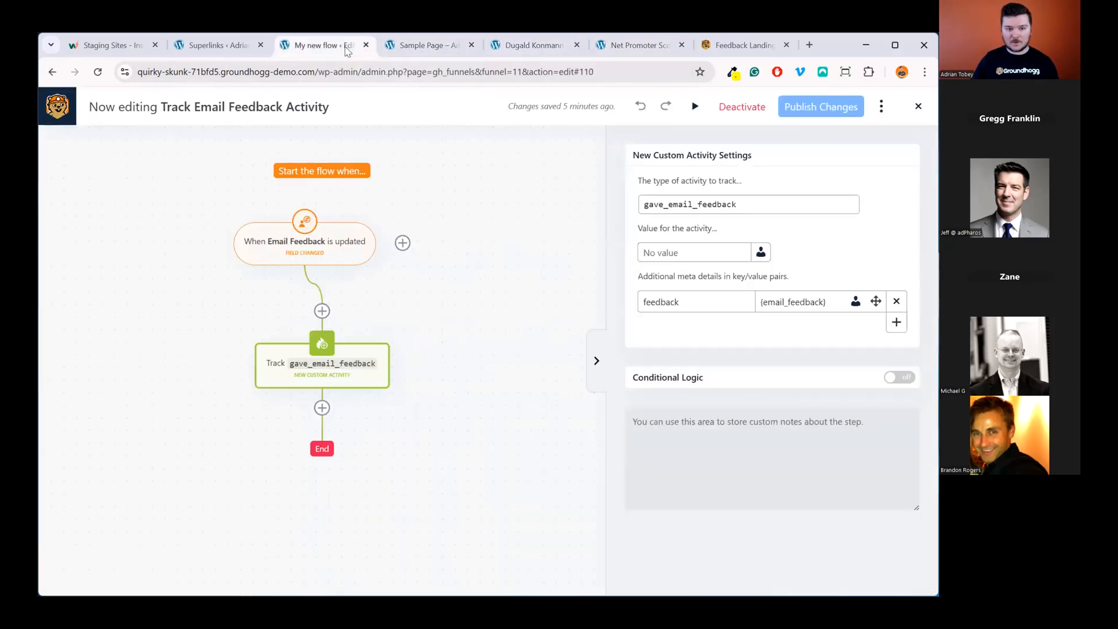
mouse_move(336, 234)
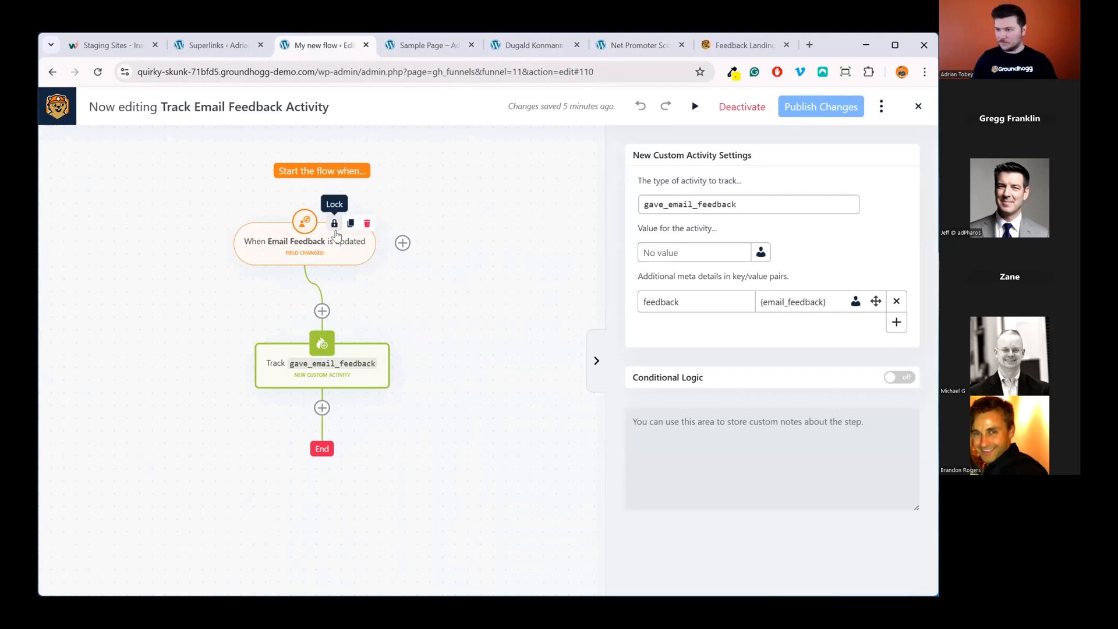
left_click(336, 236)
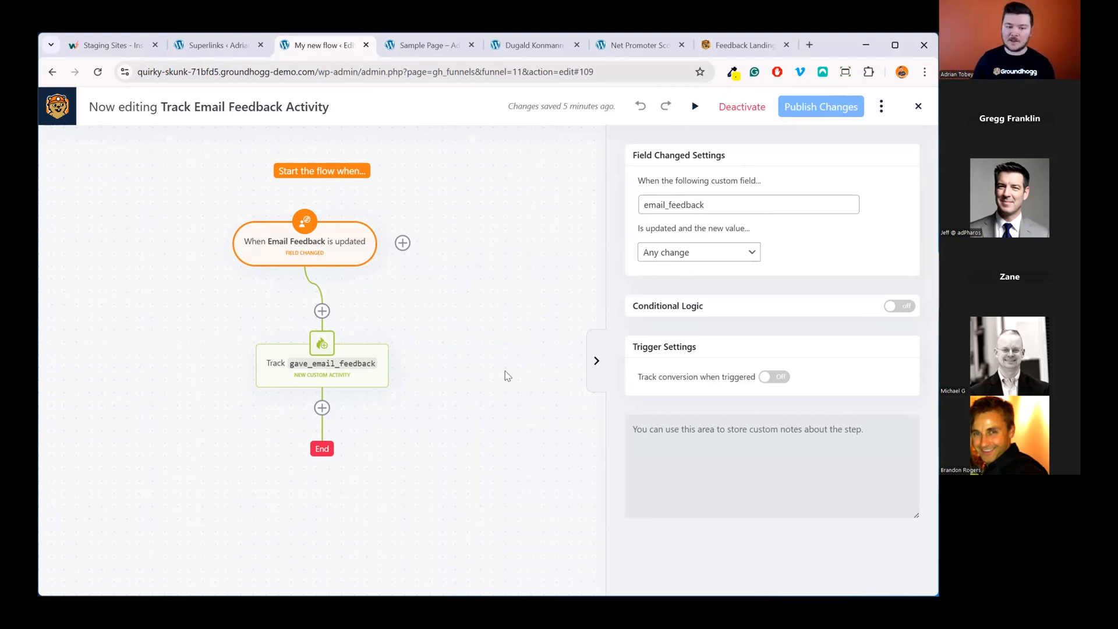
left_click(348, 383)
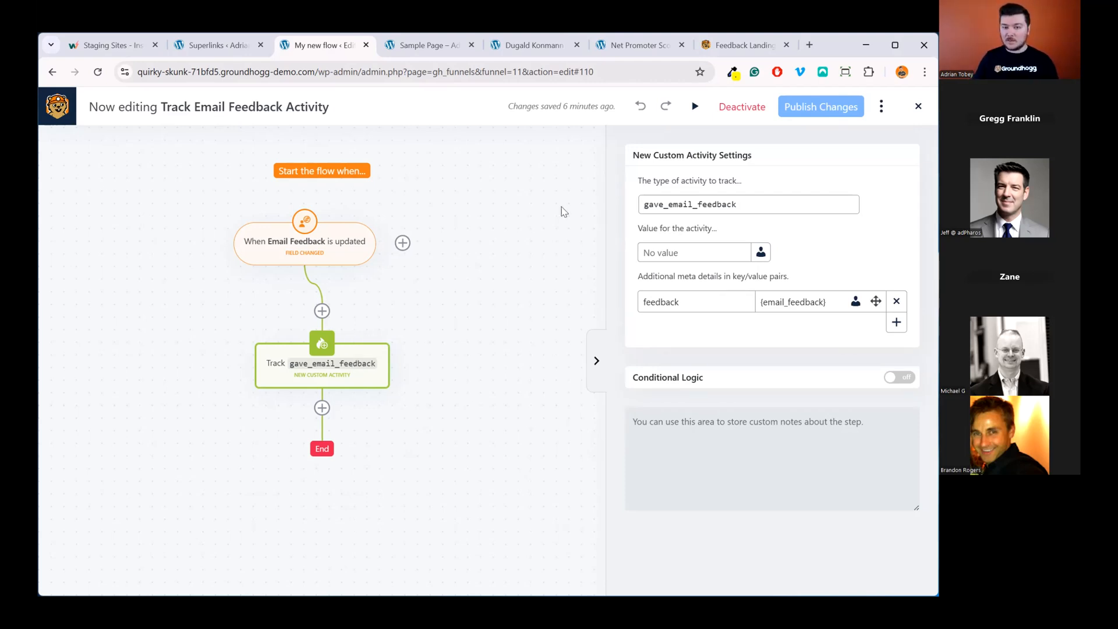
Step: Look through the open flow and sample pages and bring up the Superlinks list with the Email Feedback links
left_click(642, 49)
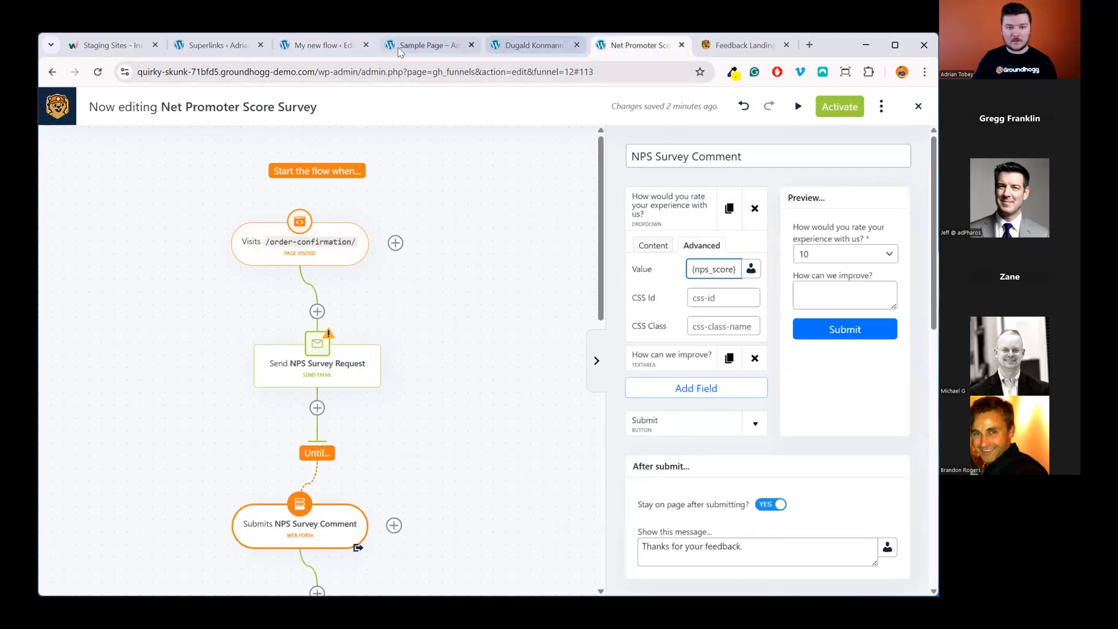
left_click(326, 45)
left_click(223, 50)
left_click(326, 46)
left_click(413, 50)
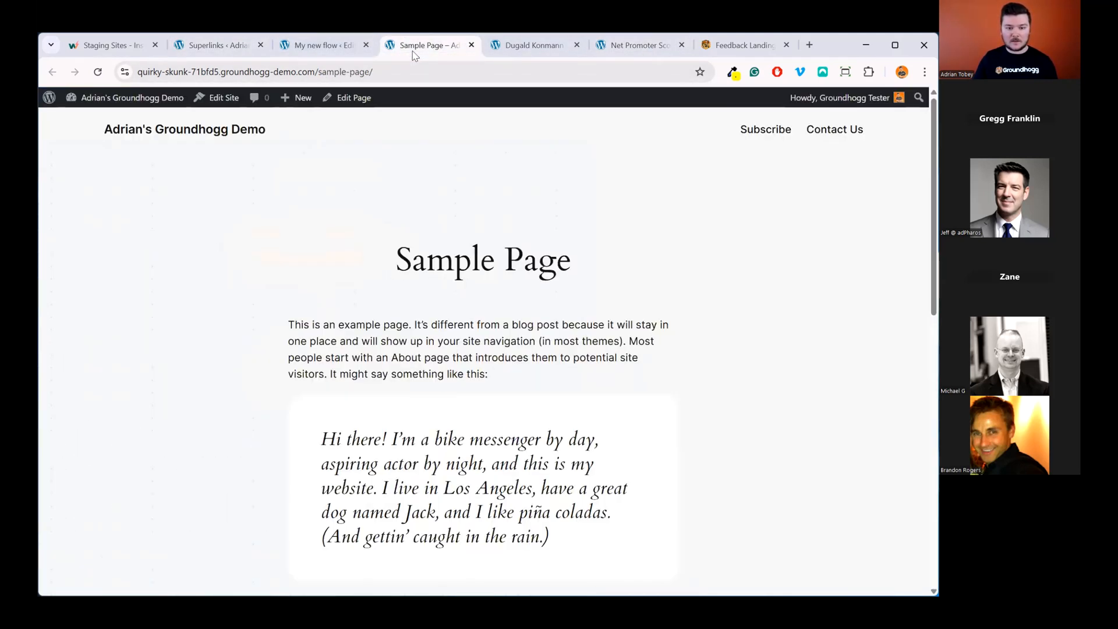
left_click(231, 54)
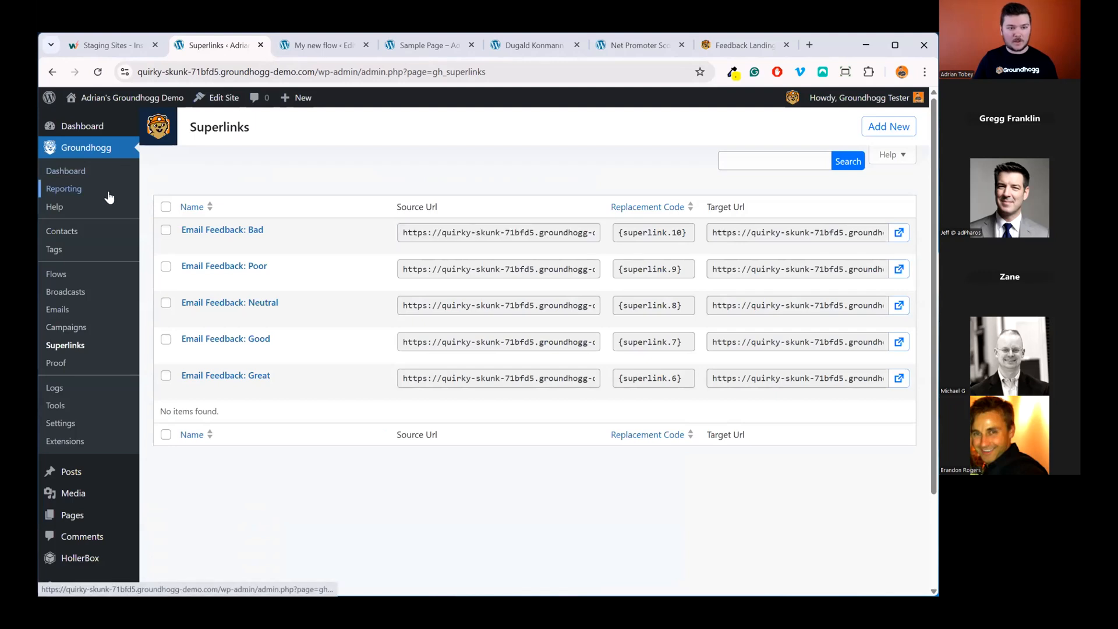
Step: Open the Reporting page in a new browser tab and display its custom reports
middle_click(107, 189)
left_click(273, 55)
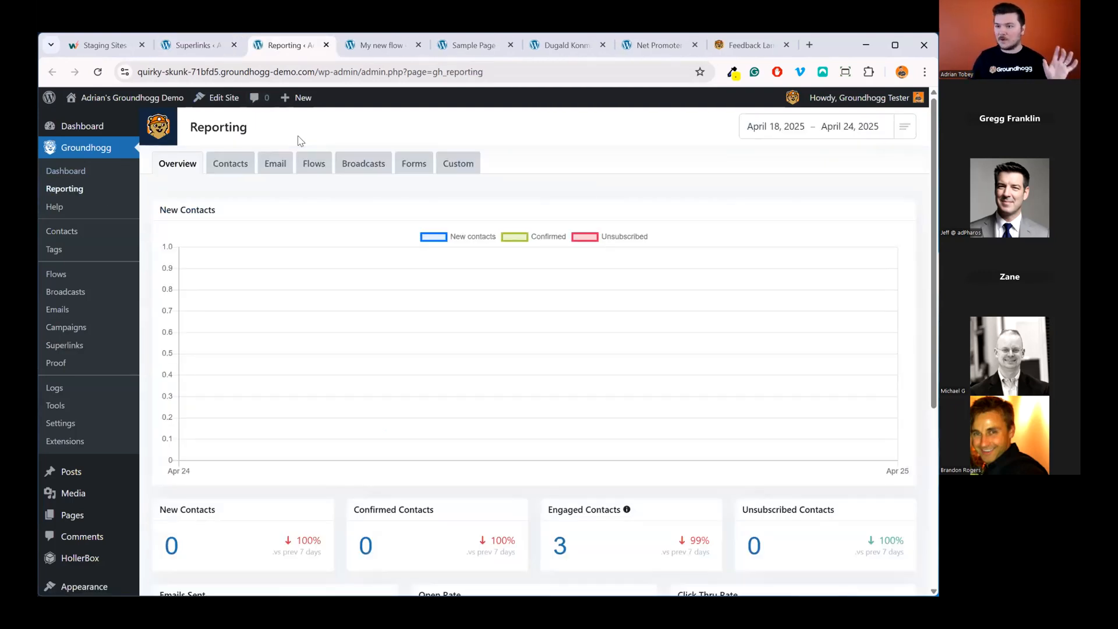
scroll(459, 225, "down", 2)
scroll(408, 186, "up", 2)
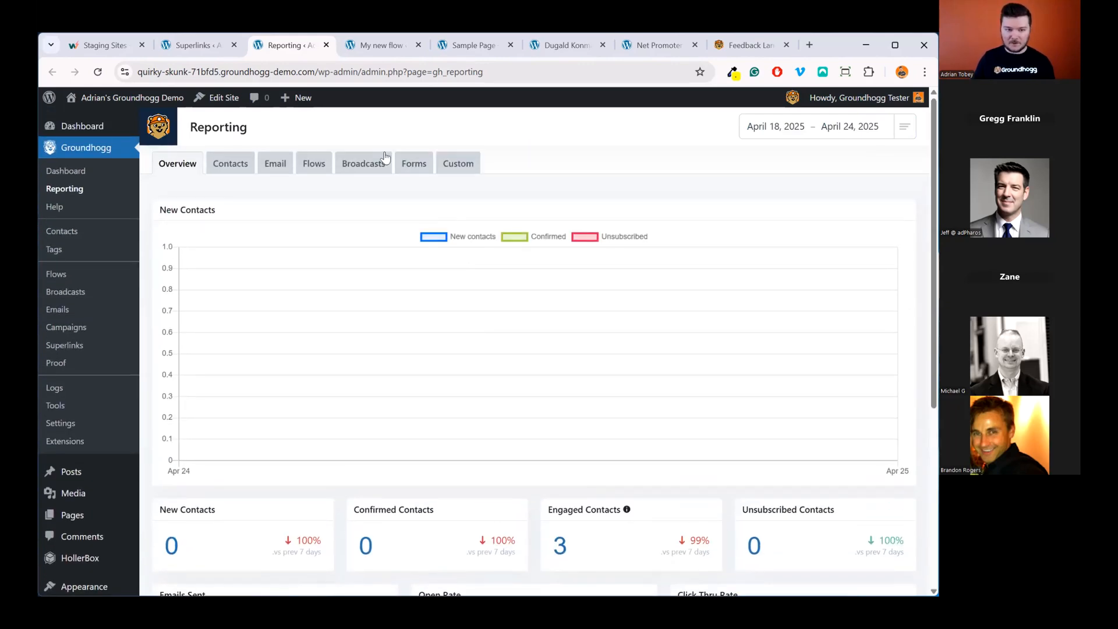
left_click(458, 163)
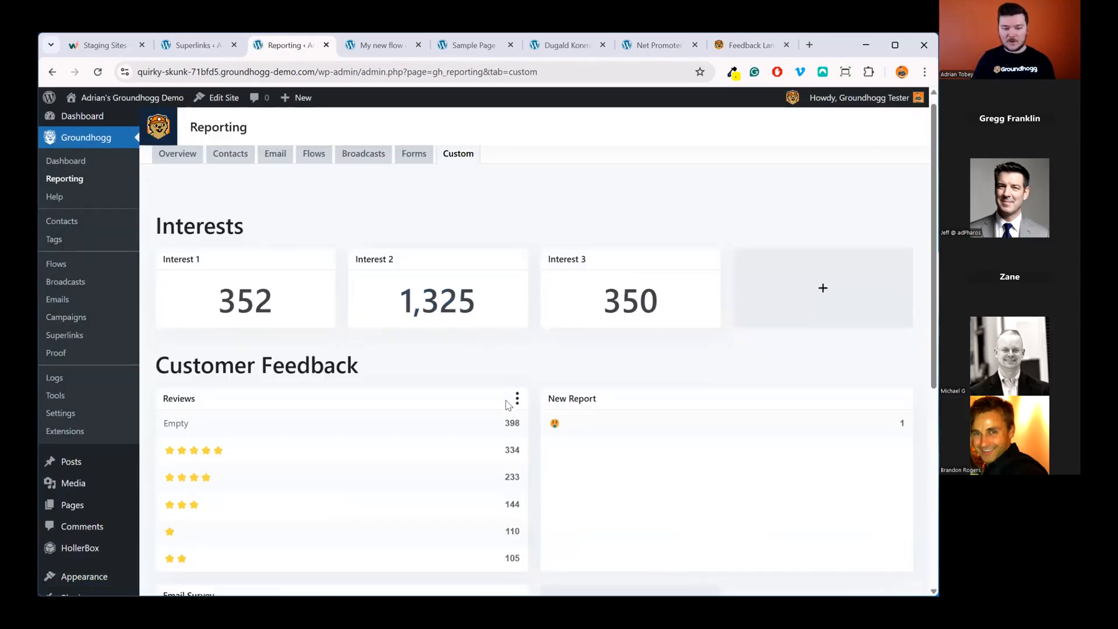
scroll(479, 295, "down", 10)
scroll(539, 425, "up", 5)
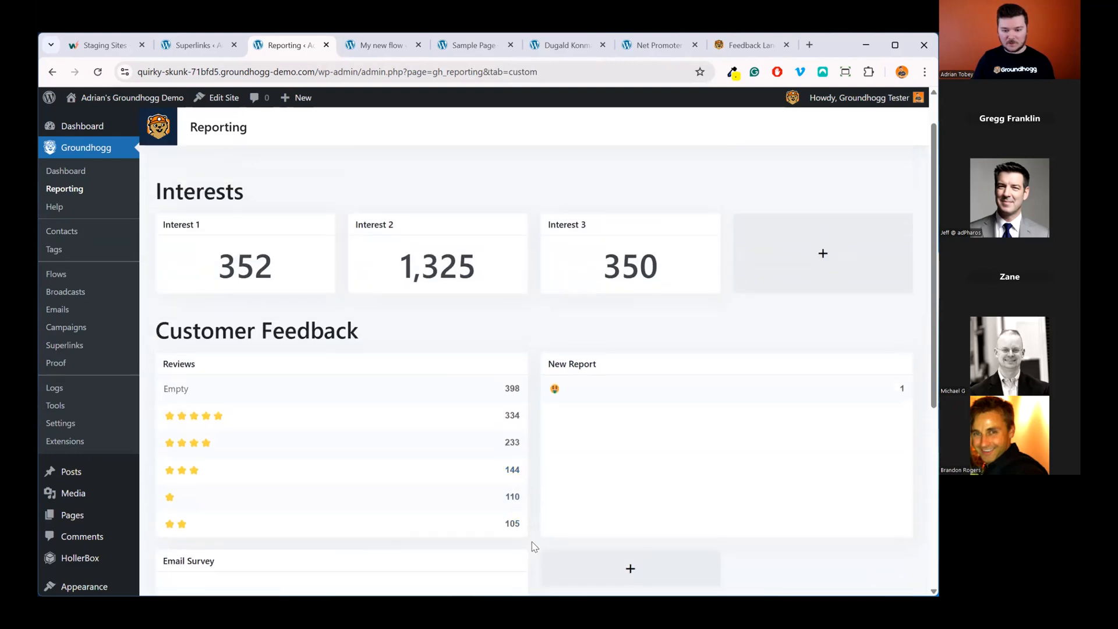
Step: Edit the Email Survey report under Customer Feedback and open its gave_email_feedback custom activity filter
scroll(513, 466, "down", 3)
left_click(516, 350)
left_click(506, 371)
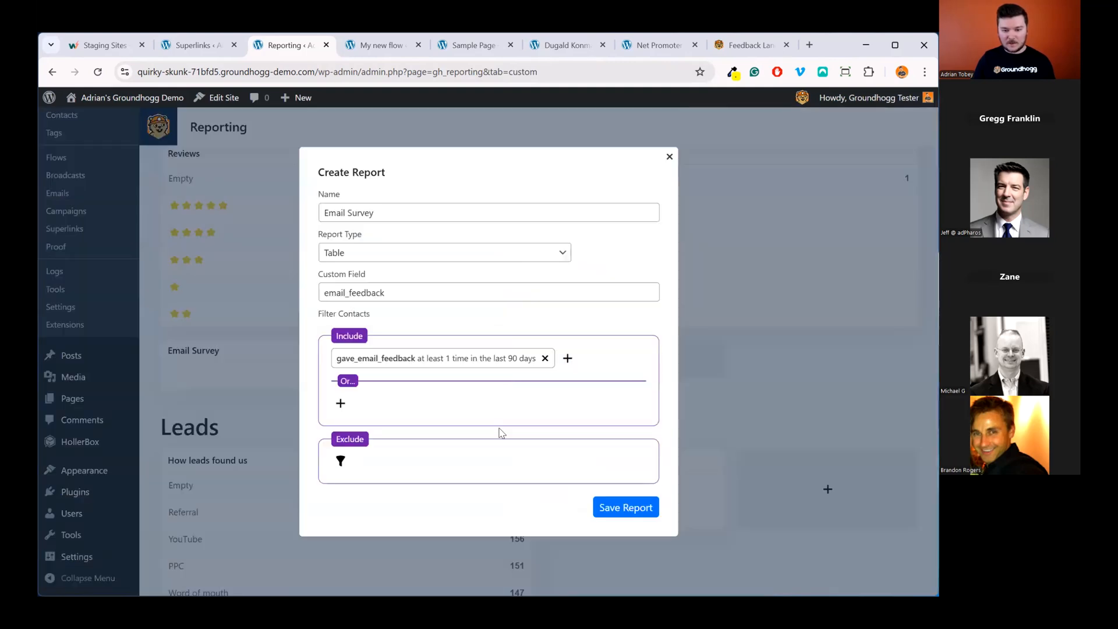
left_click(387, 366)
left_click_drag(390, 381, 429, 382)
left_click(428, 382)
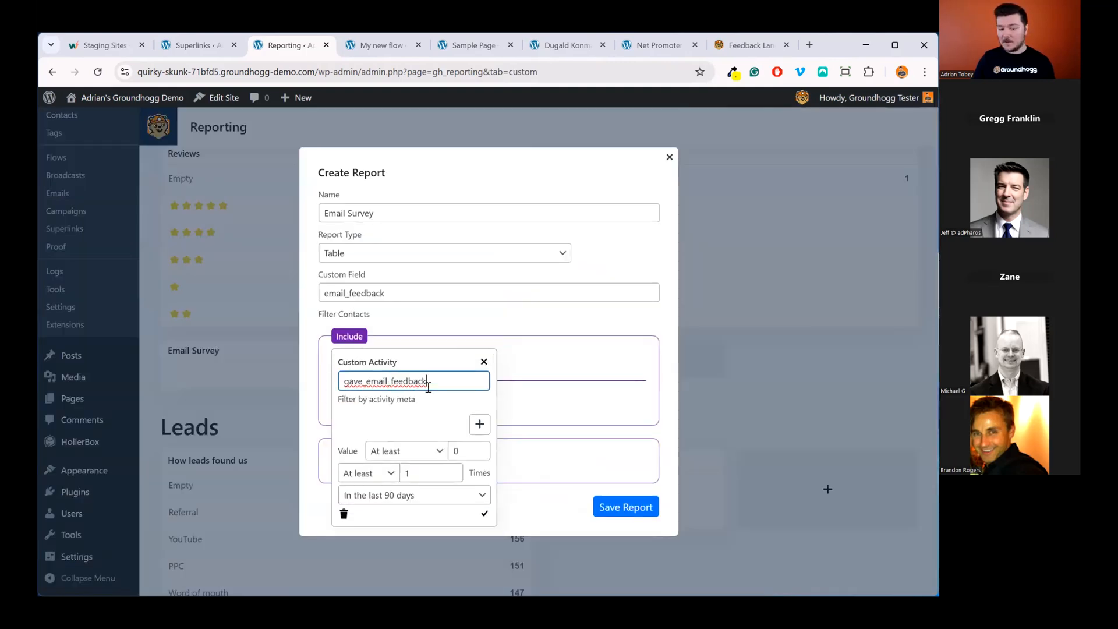
Step: Set the activity filter's date range to Between 2025-04-01 and 2025-04-30
left_click(428, 502)
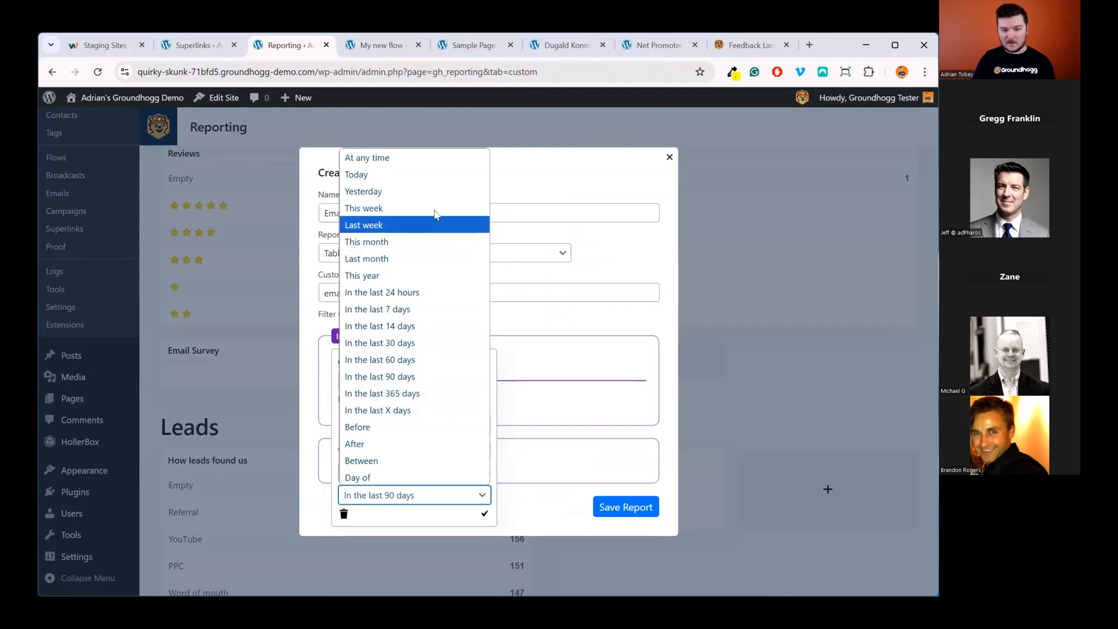
left_click(412, 462)
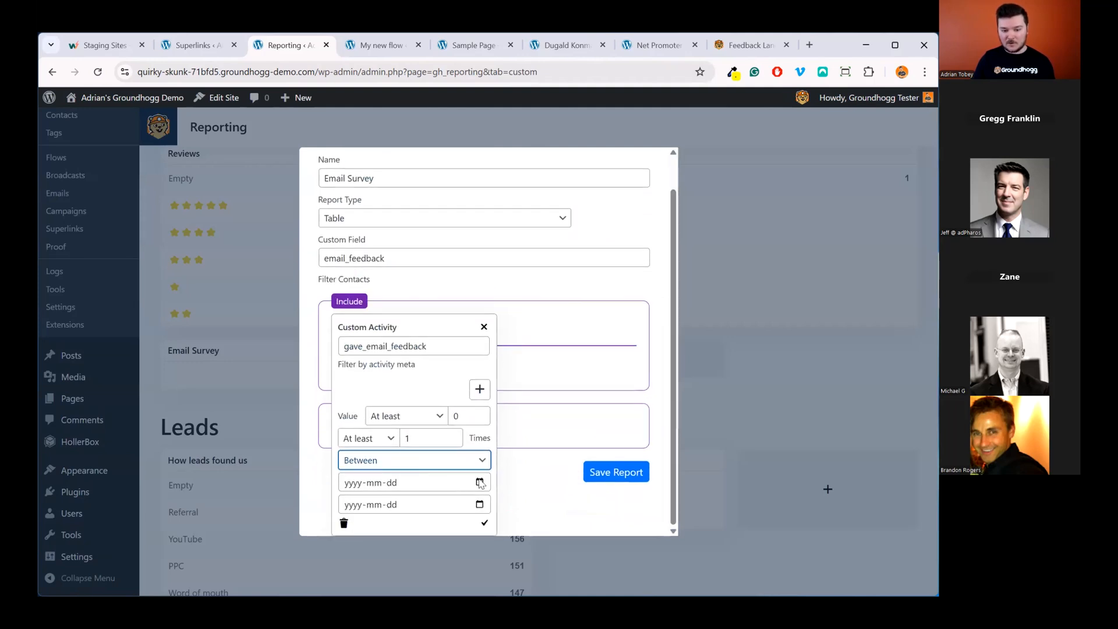
left_click(480, 482)
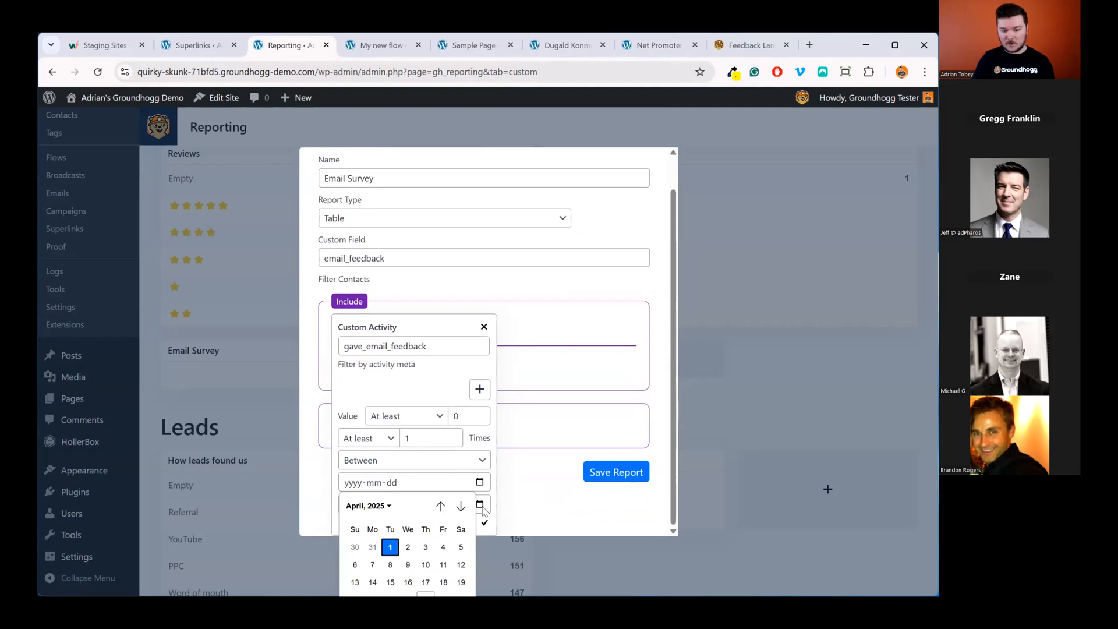
left_click(391, 547)
left_click(480, 505)
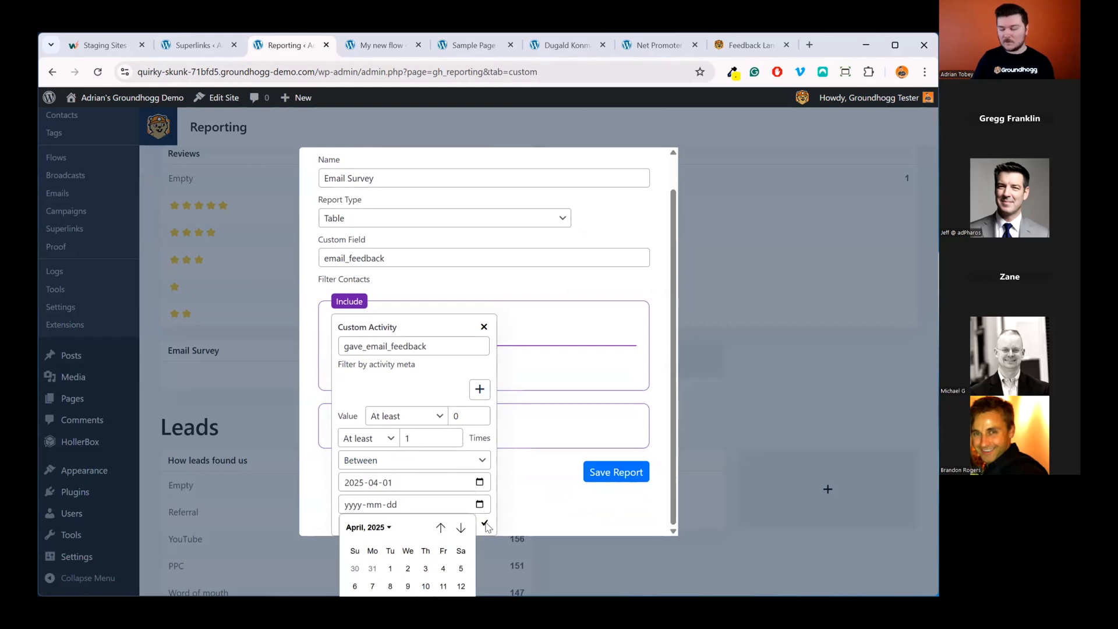
left_click(407, 628)
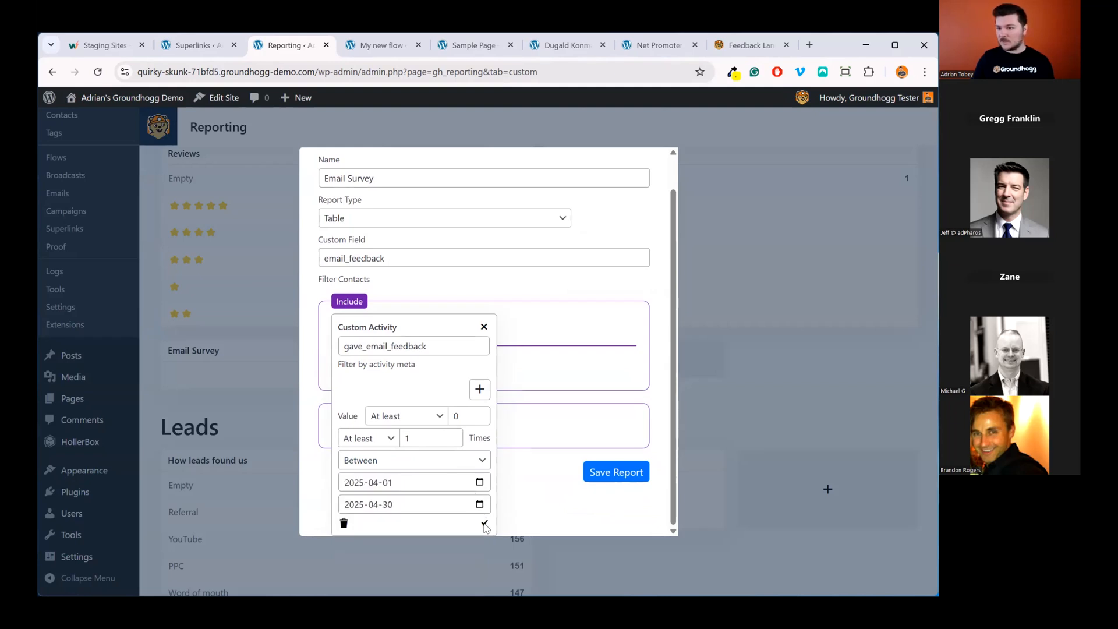